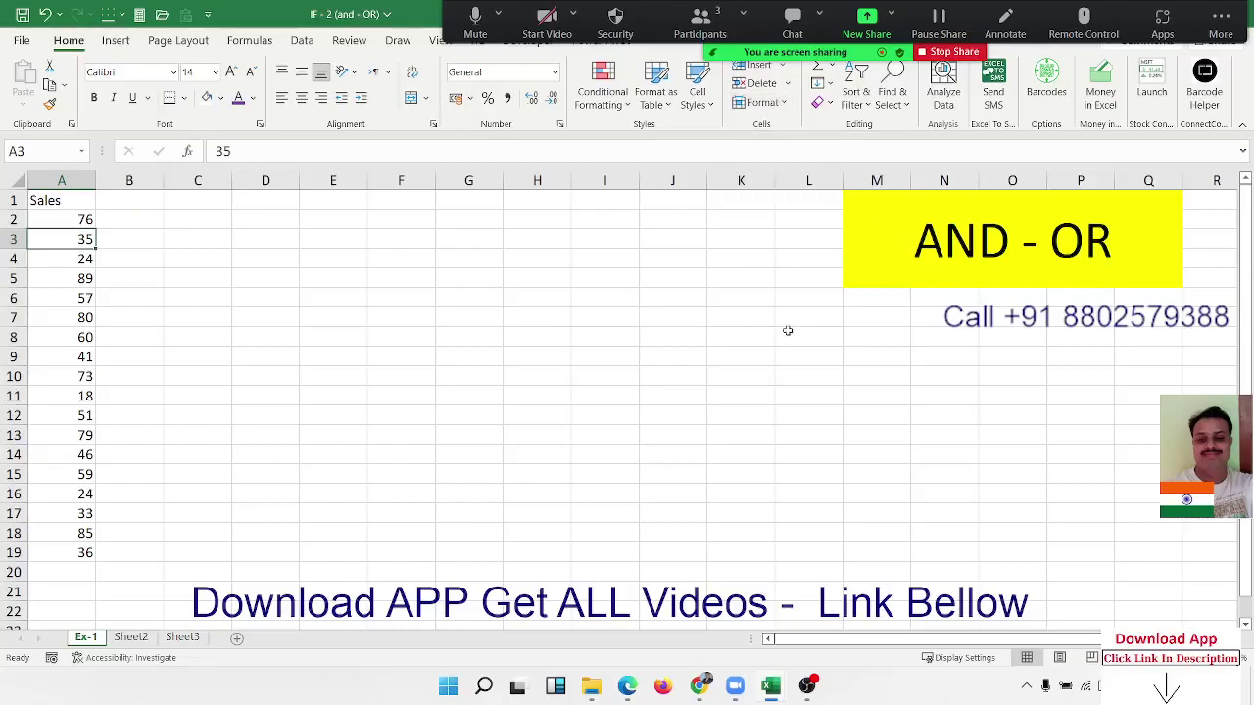
Start an IF formula in B2 testing A2>50 for 500 or 100, then cancel it
{"action": "left_click", "coordinate": [392, 267]}
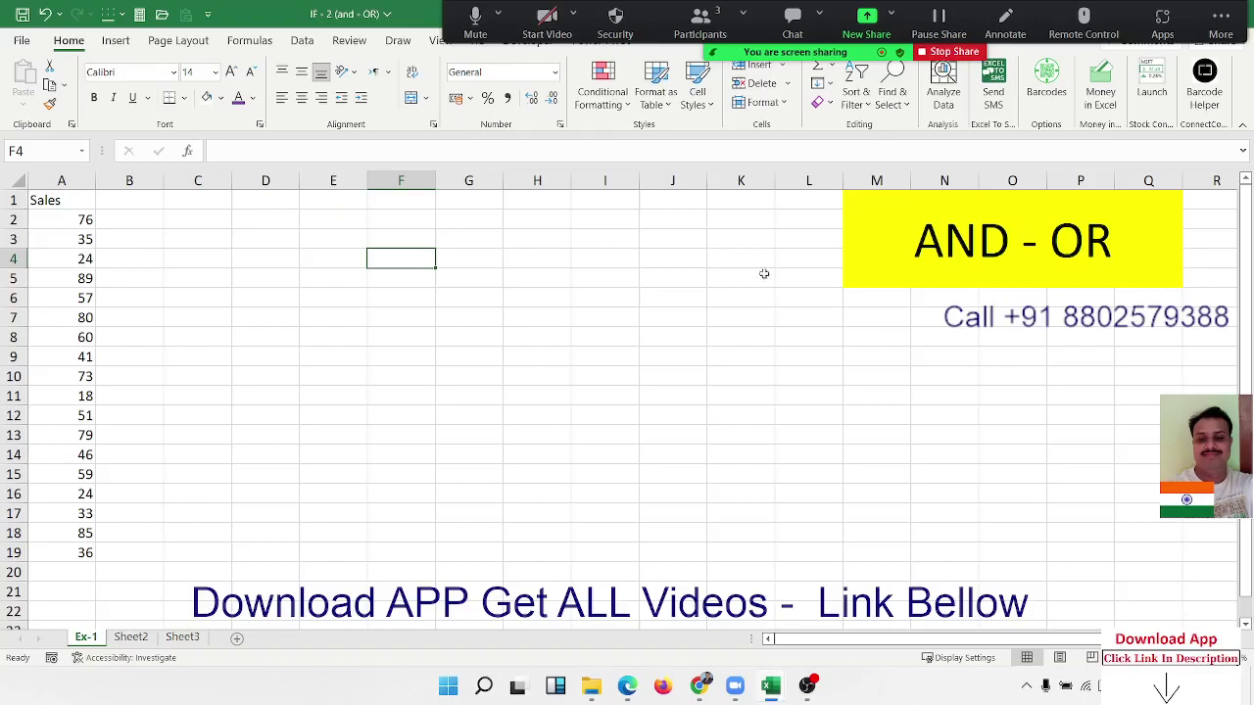
{"action": "left_click", "coordinate": [78, 257]}
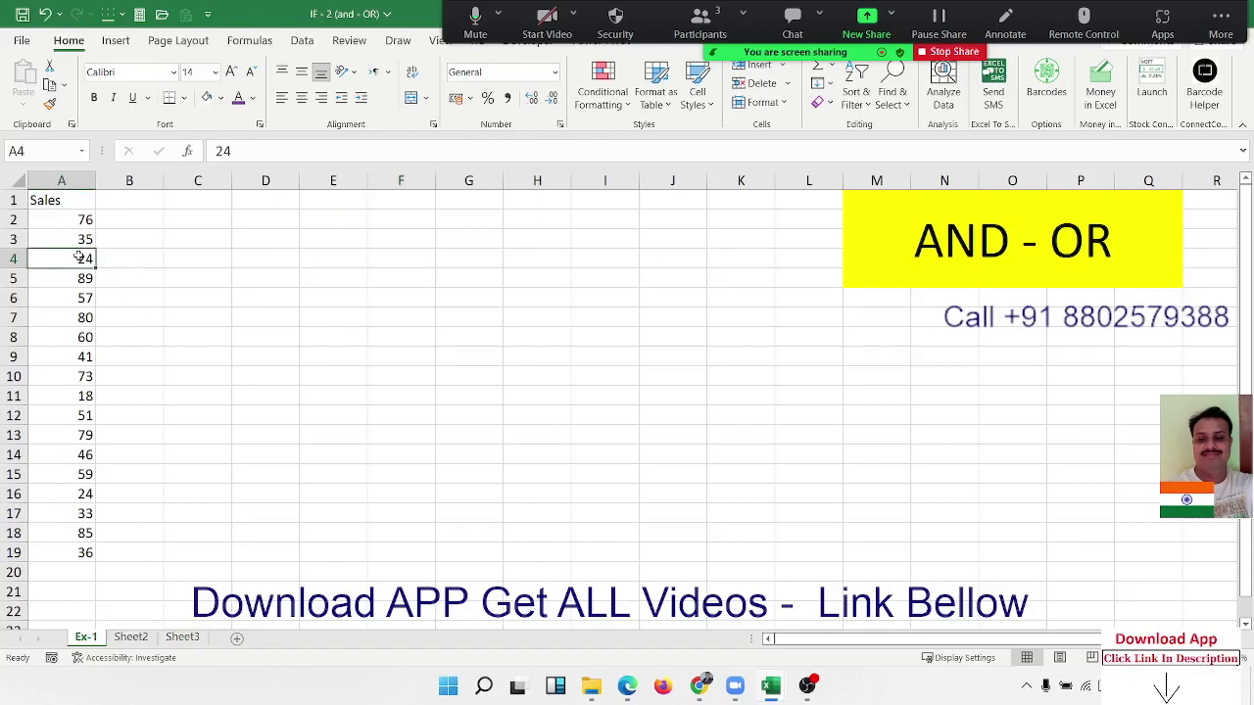
{"action": "key", "text": "Right"}
{"action": "key", "text": "Up"}
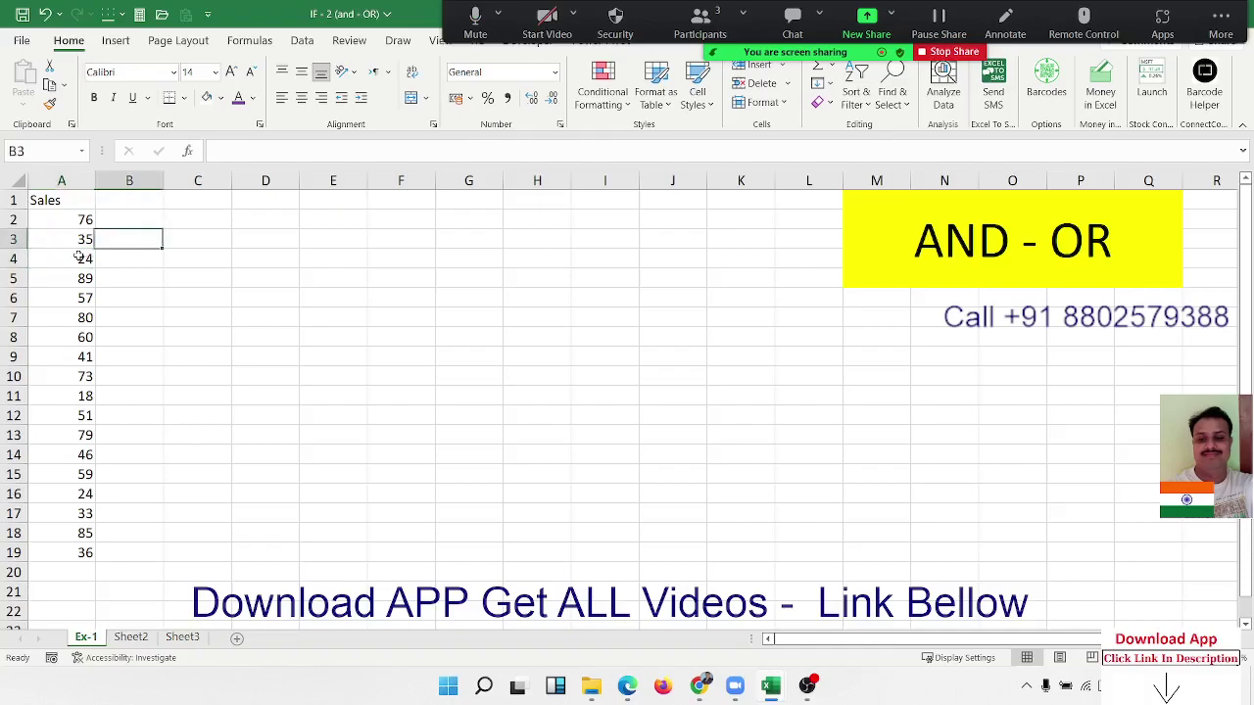
{"action": "key", "text": "Up"}
{"action": "type", "text": "=if"}
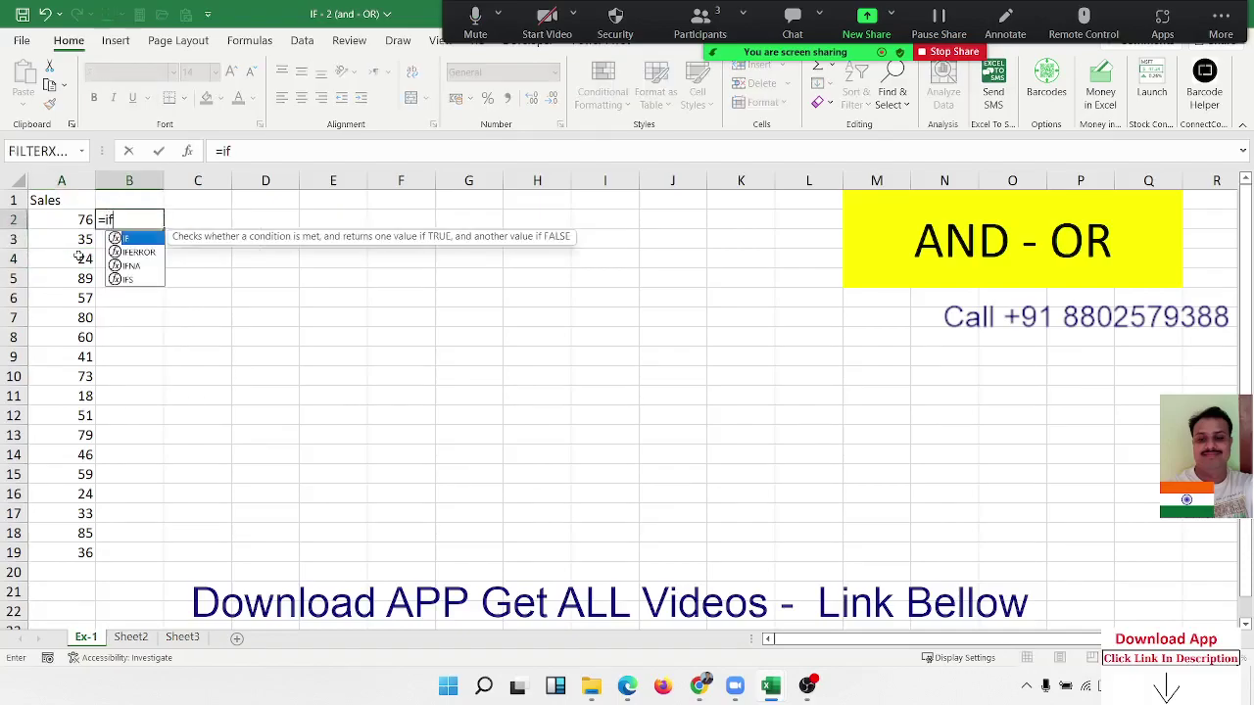
{"action": "key", "text": "Tab"}
{"action": "key", "text": "Left"}
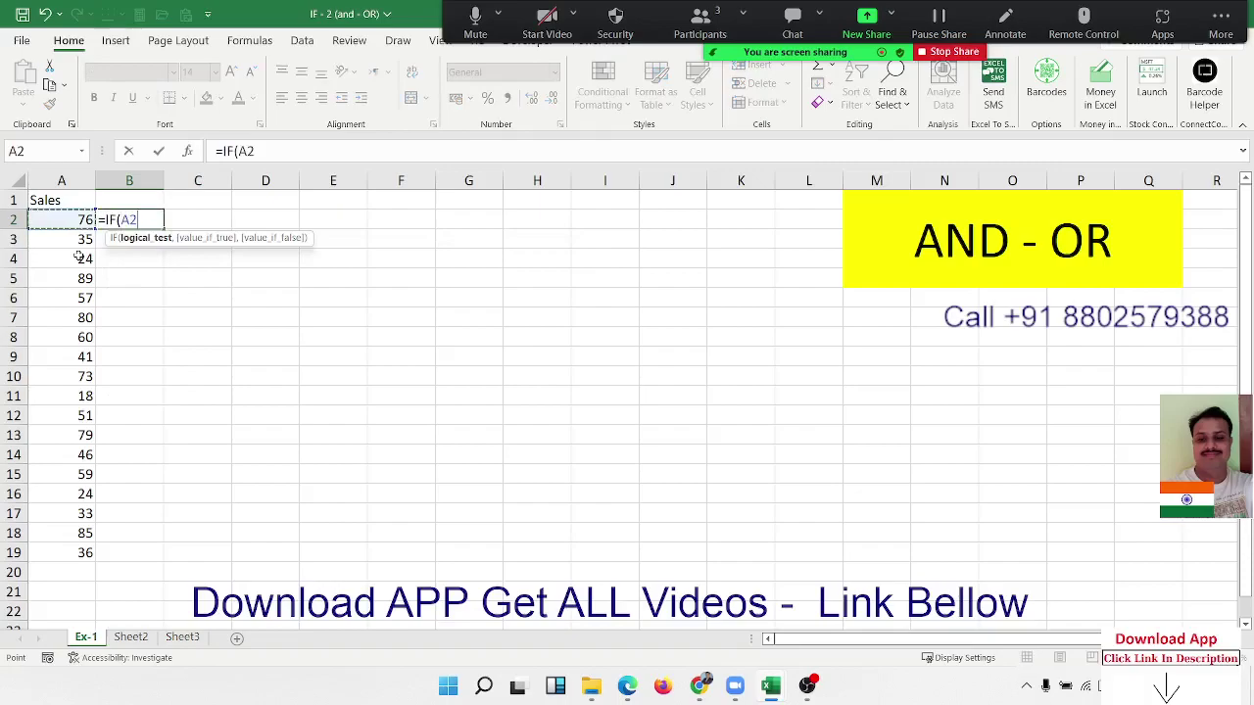
{"action": "type", "text": ">50"}
{"action": "type", "text": ",500"}
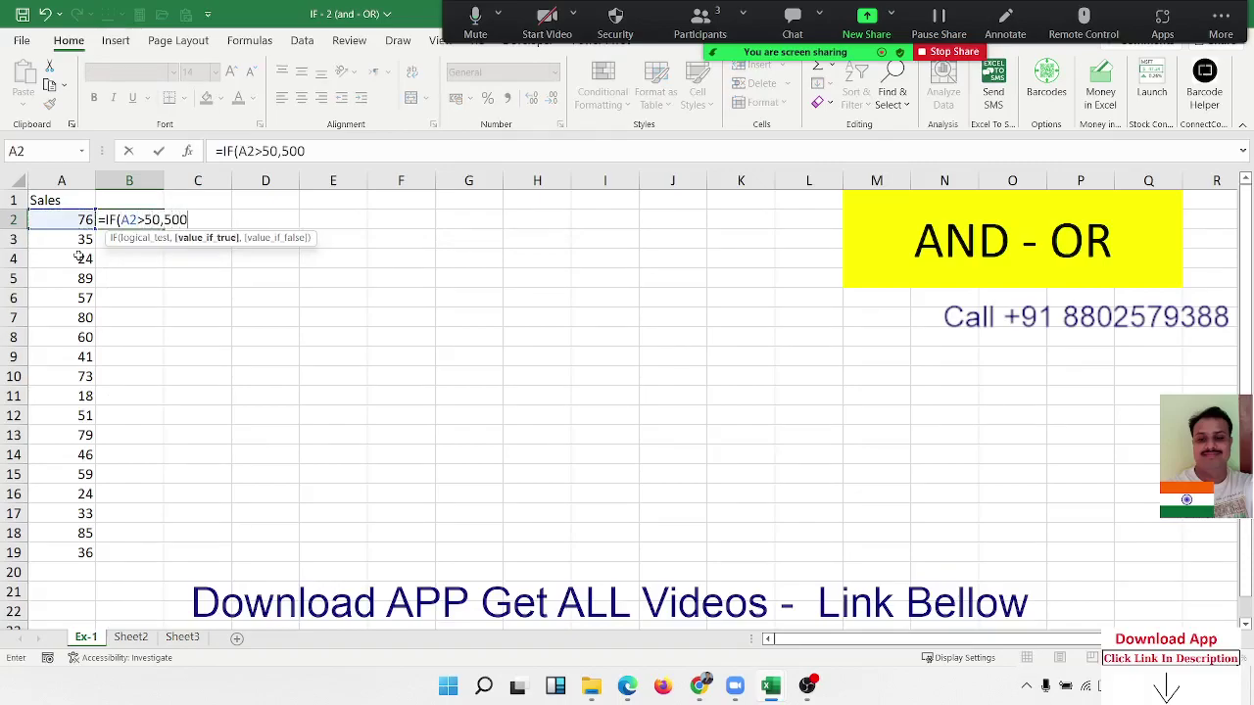
{"action": "type", "text": ",10"}
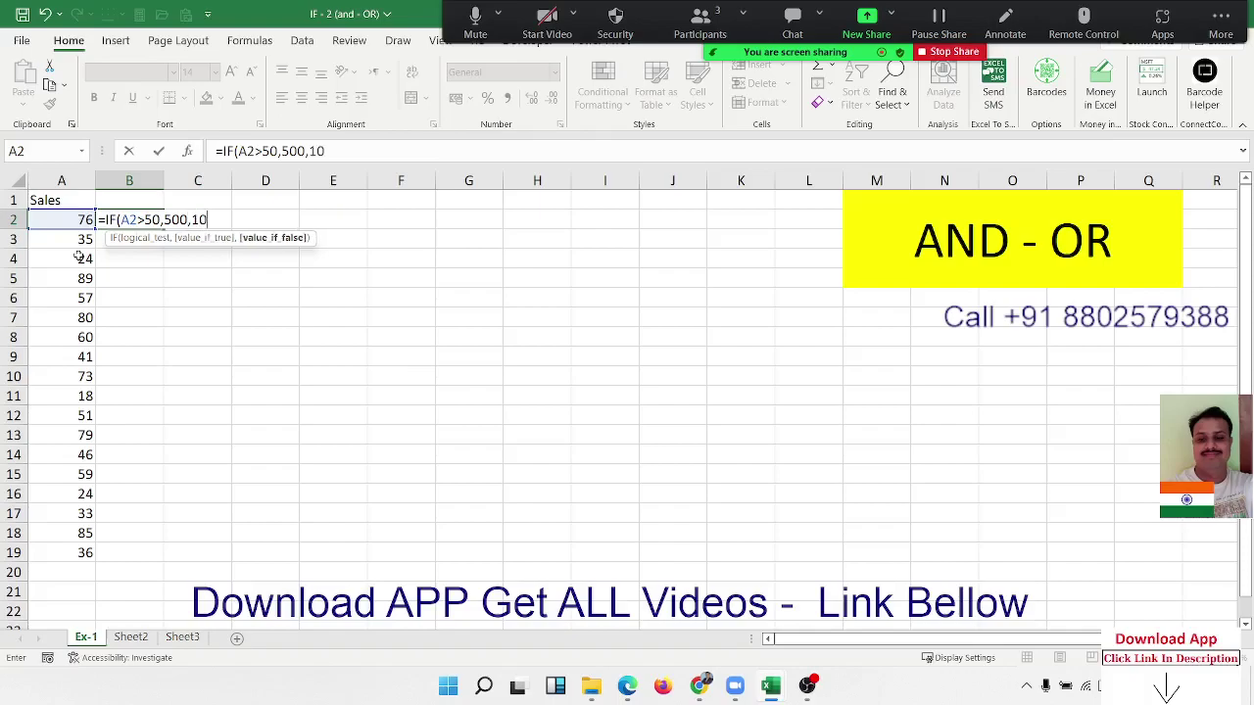
{"action": "type", "text": "0"}
{"action": "key", "text": "Escape"}
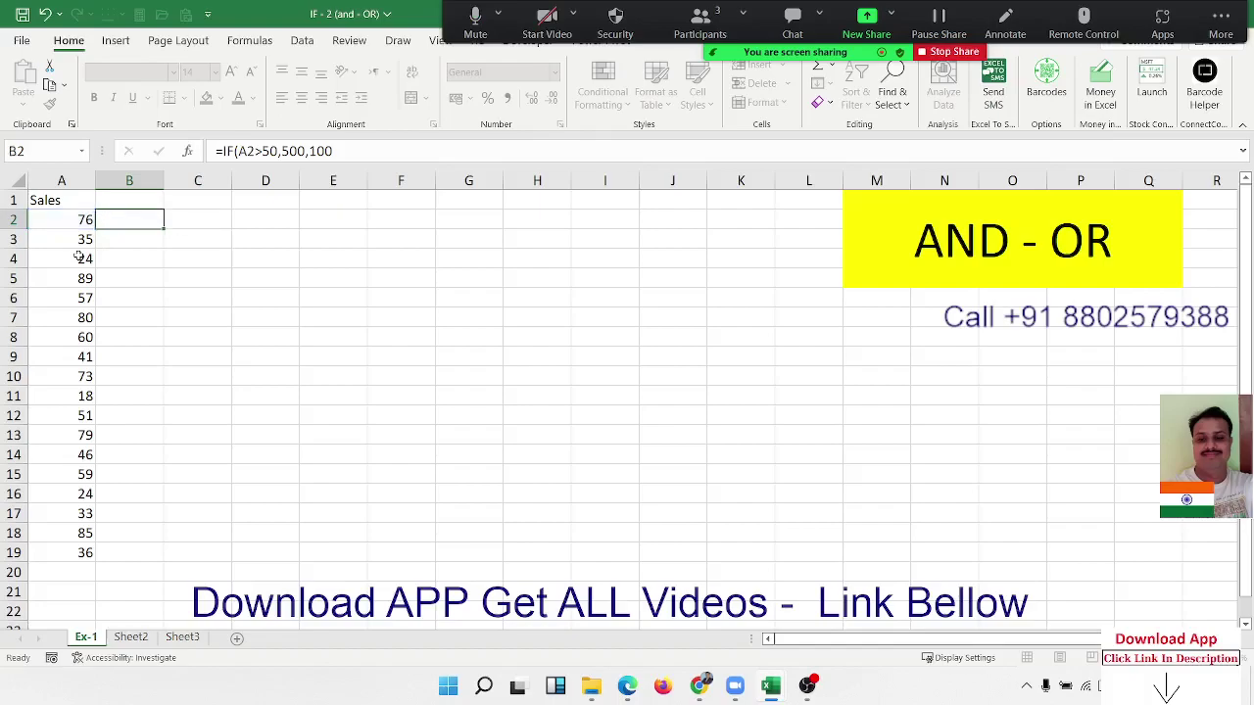
Enter 50-80 in D2, 500 in E2 and 100 in E3
{"action": "key", "text": "Right"}
{"action": "key", "text": "Right"}
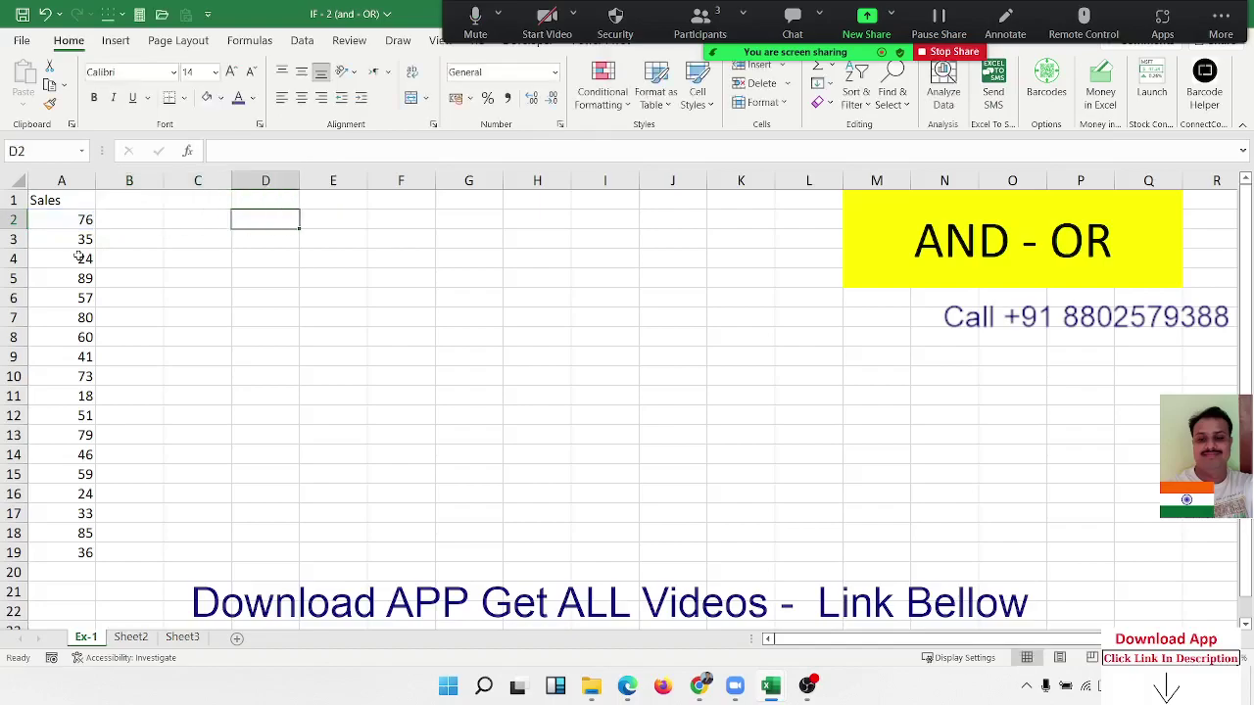
{"action": "type", "text": "50-80"}
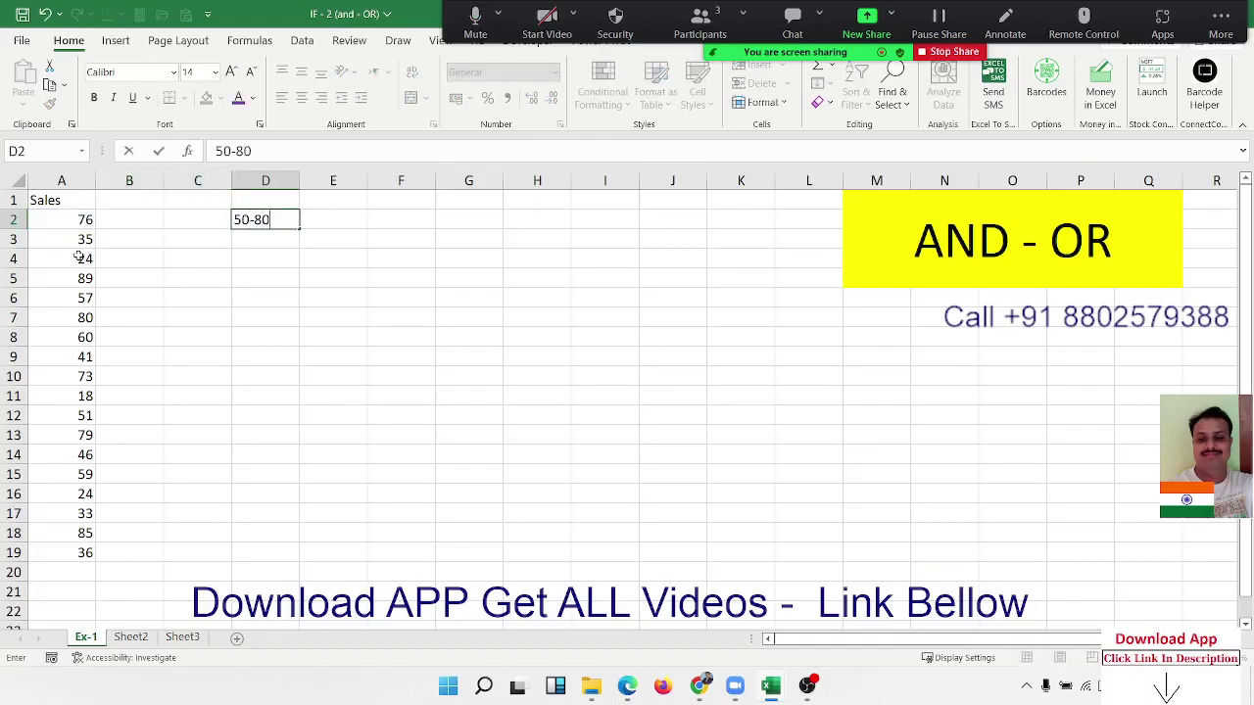
{"action": "key", "text": "Right"}
{"action": "type", "text": "500"}
{"action": "key", "text": "Return"}
{"action": "type", "text": "1"}
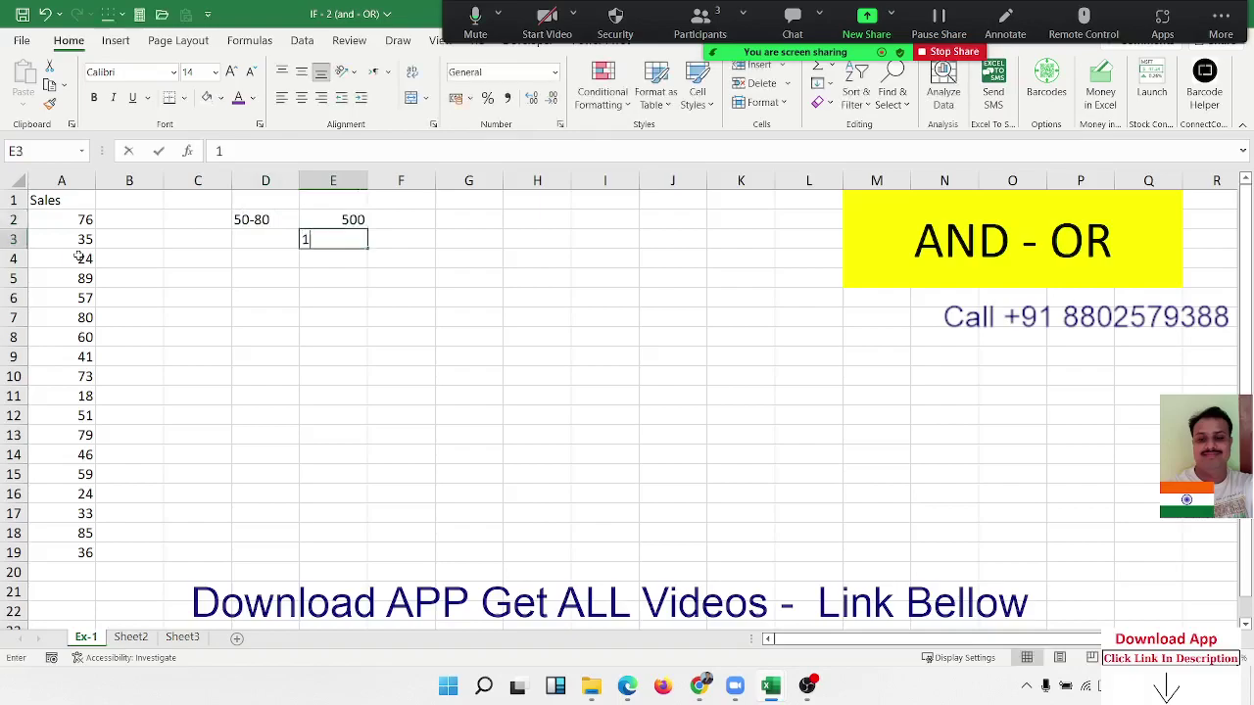
{"action": "type", "text": "00"}
{"action": "key", "text": "Return"}
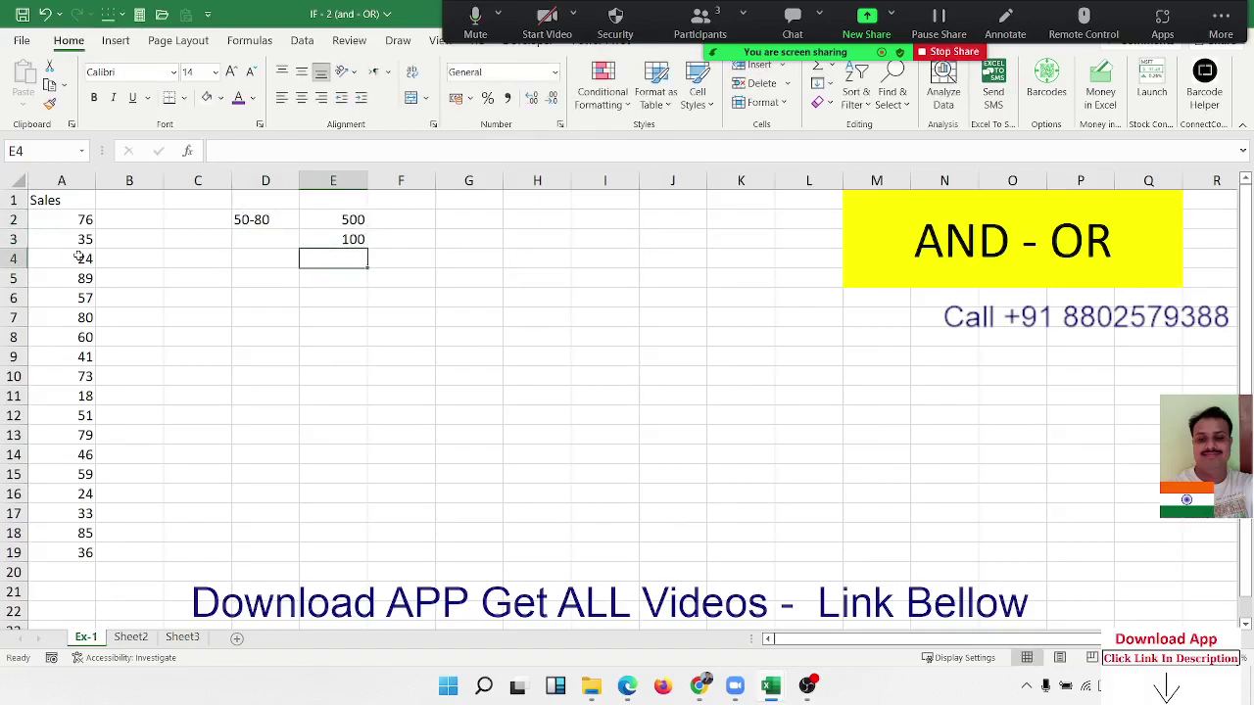
Go back to B2 and begin a new =IF( formula
{"action": "key", "text": "Left"}
{"action": "key", "text": "Left"}
{"action": "key", "text": "Up"}
{"action": "key", "text": "Up"}
{"action": "key", "text": "Left"}
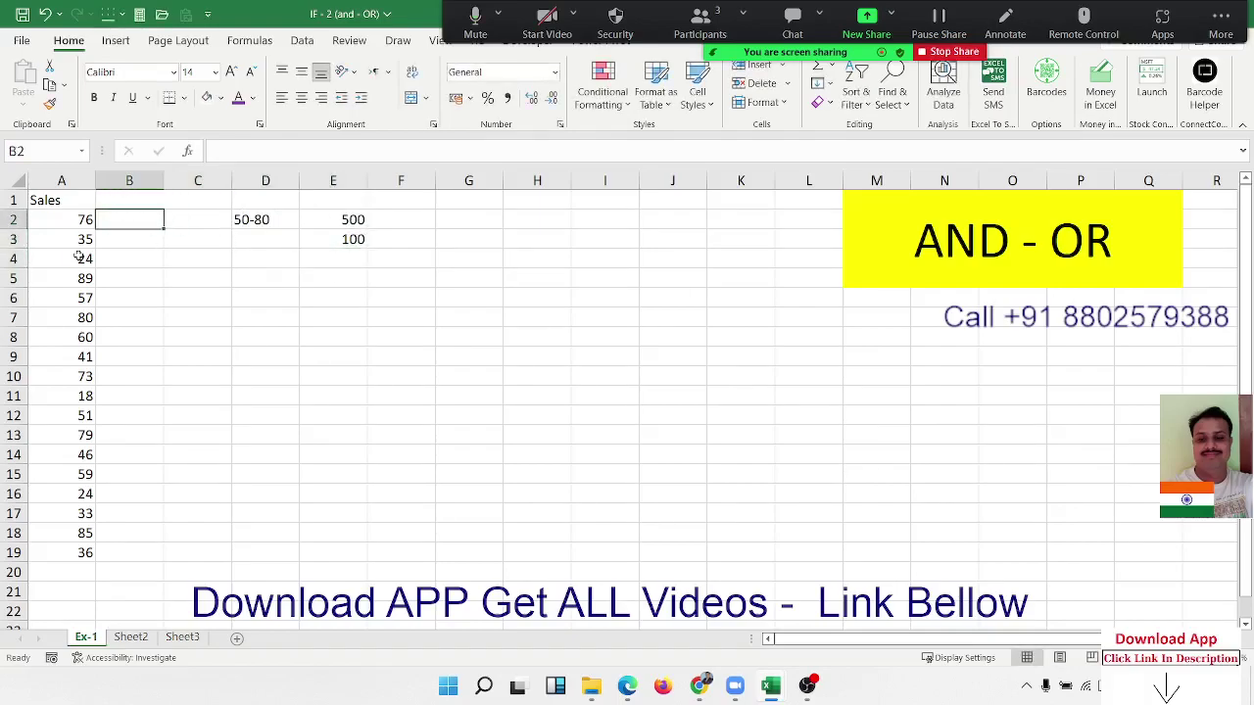
{"action": "type", "text": "=IF("}
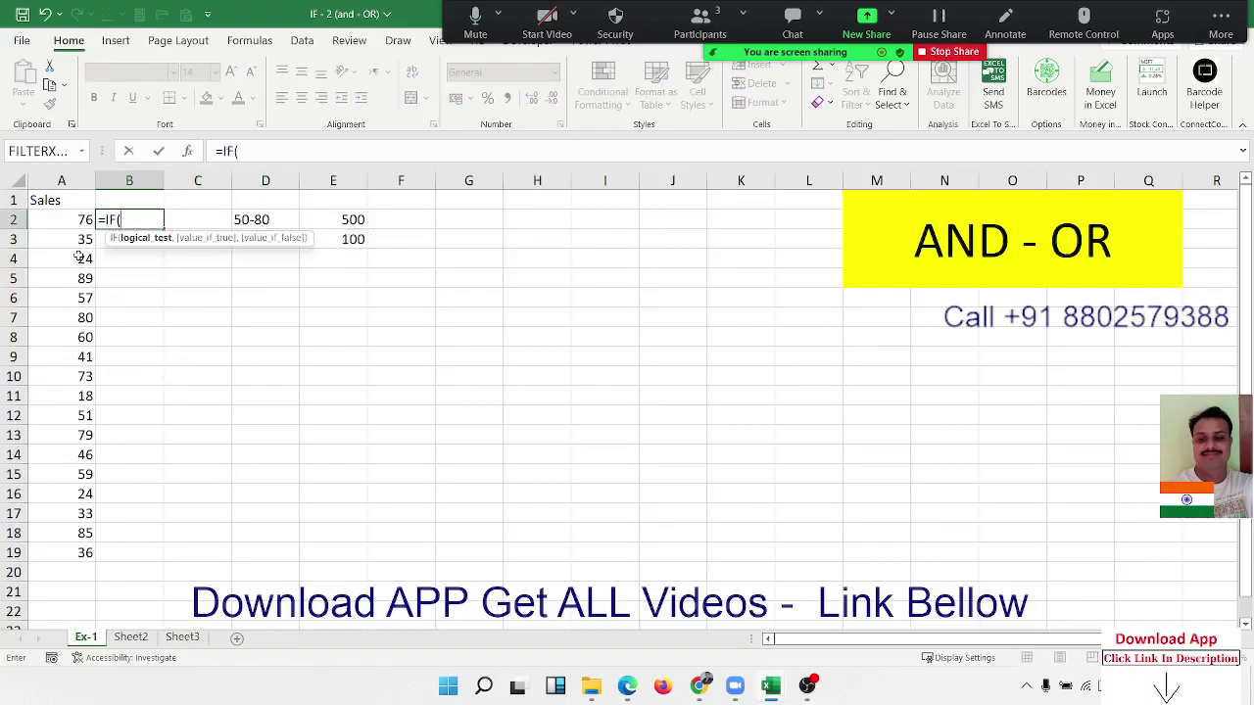
Discard the IF and enter =AND(A2>50,A2<=80) in B2, giving TRUE for the sale of 76
{"action": "key", "text": "Escape"}
{"action": "type", "text": "=an"}
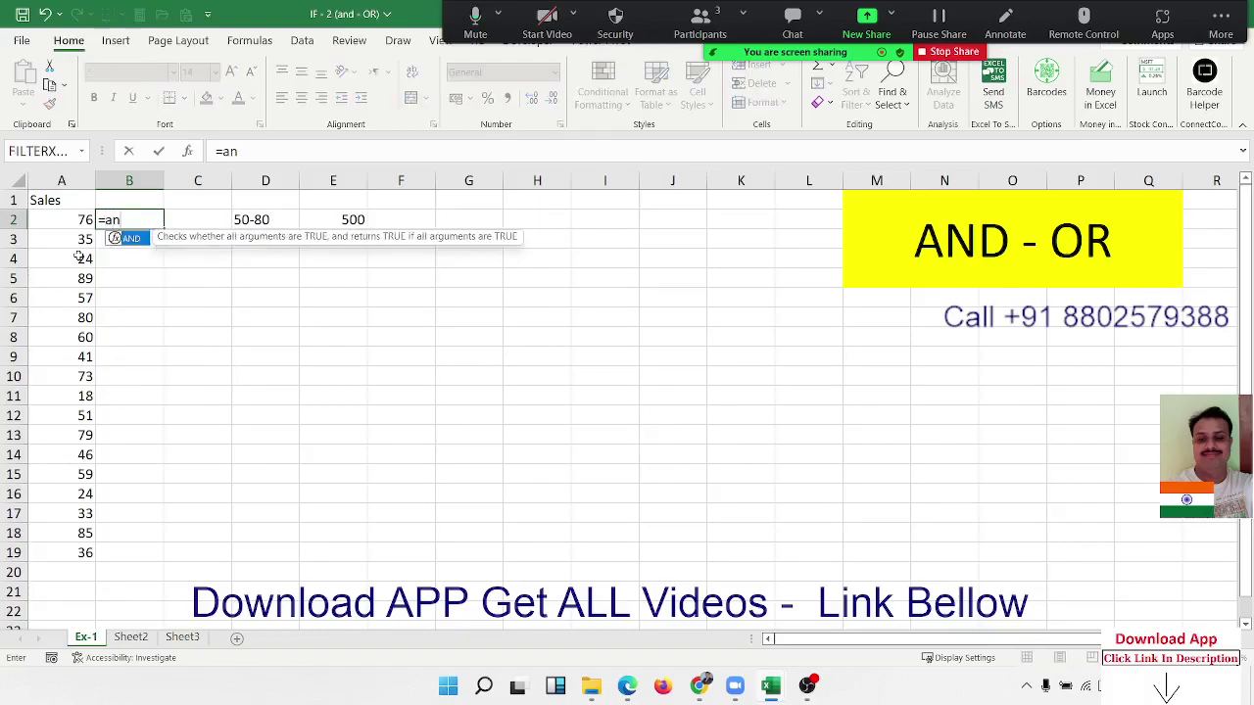
{"action": "type", "text": "d"}
{"action": "key", "text": "Tab"}
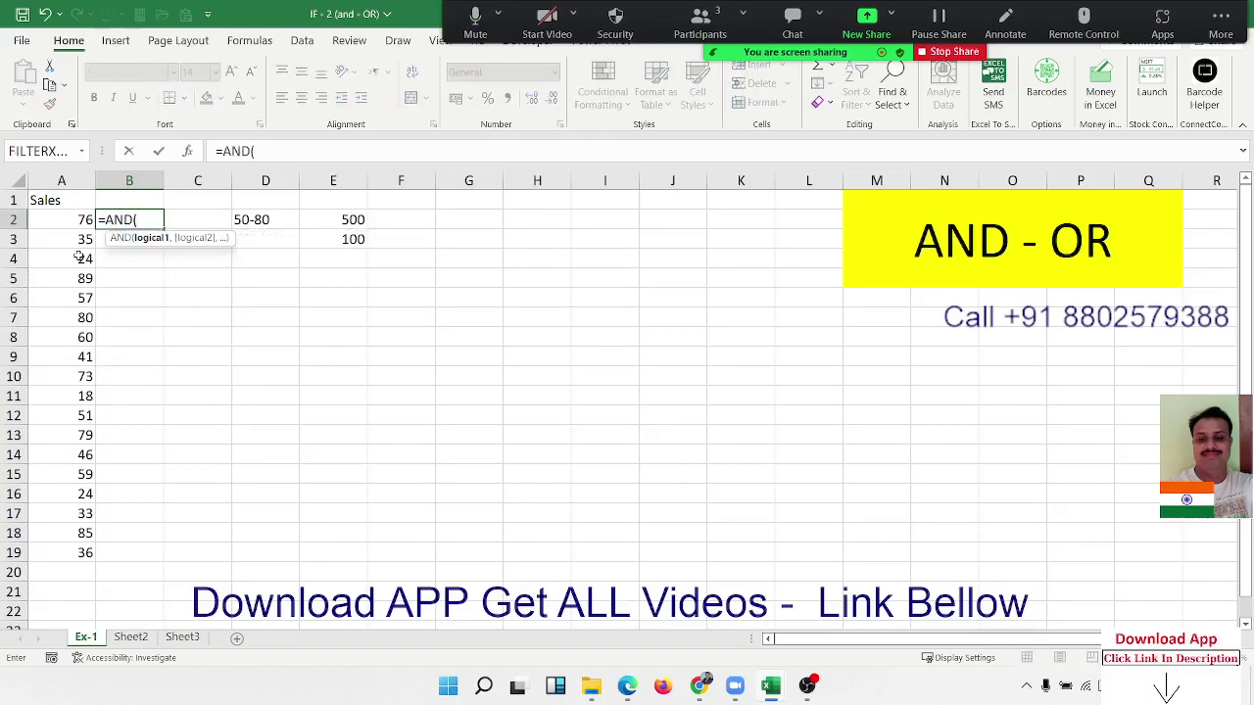
{"action": "key", "text": "Left"}
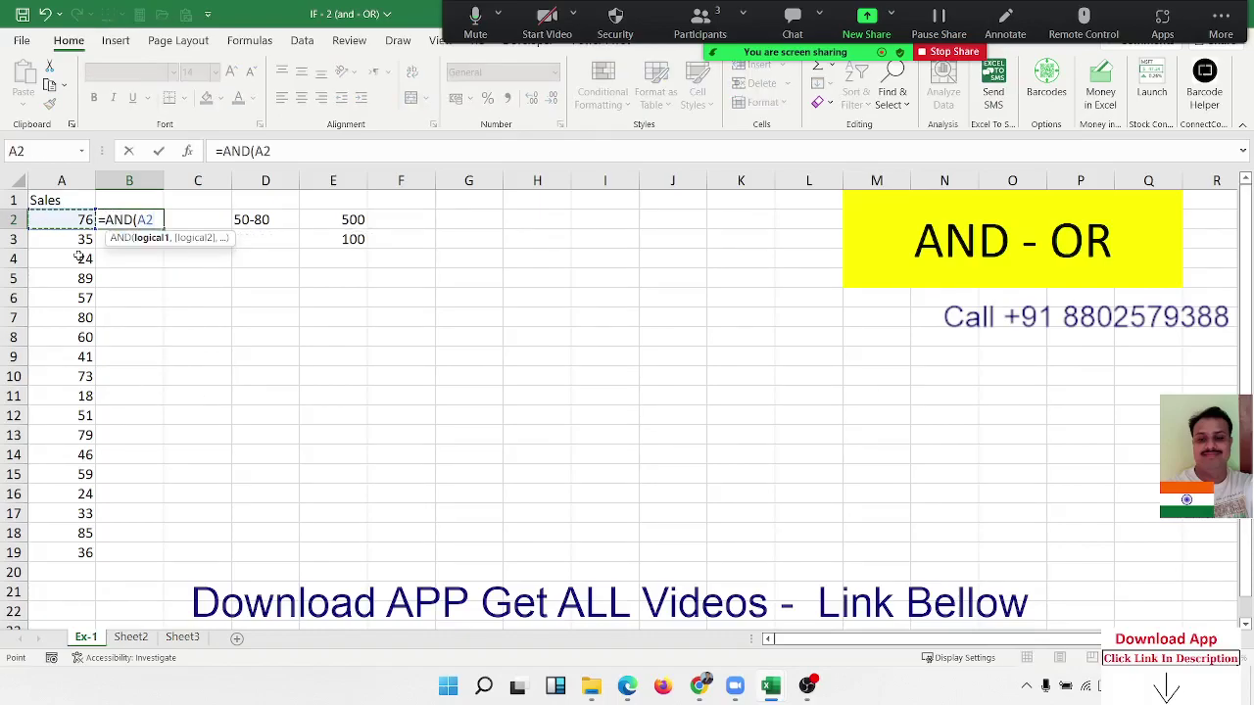
{"action": "type", "text": ">"}
{"action": "type", "text": "50,"}
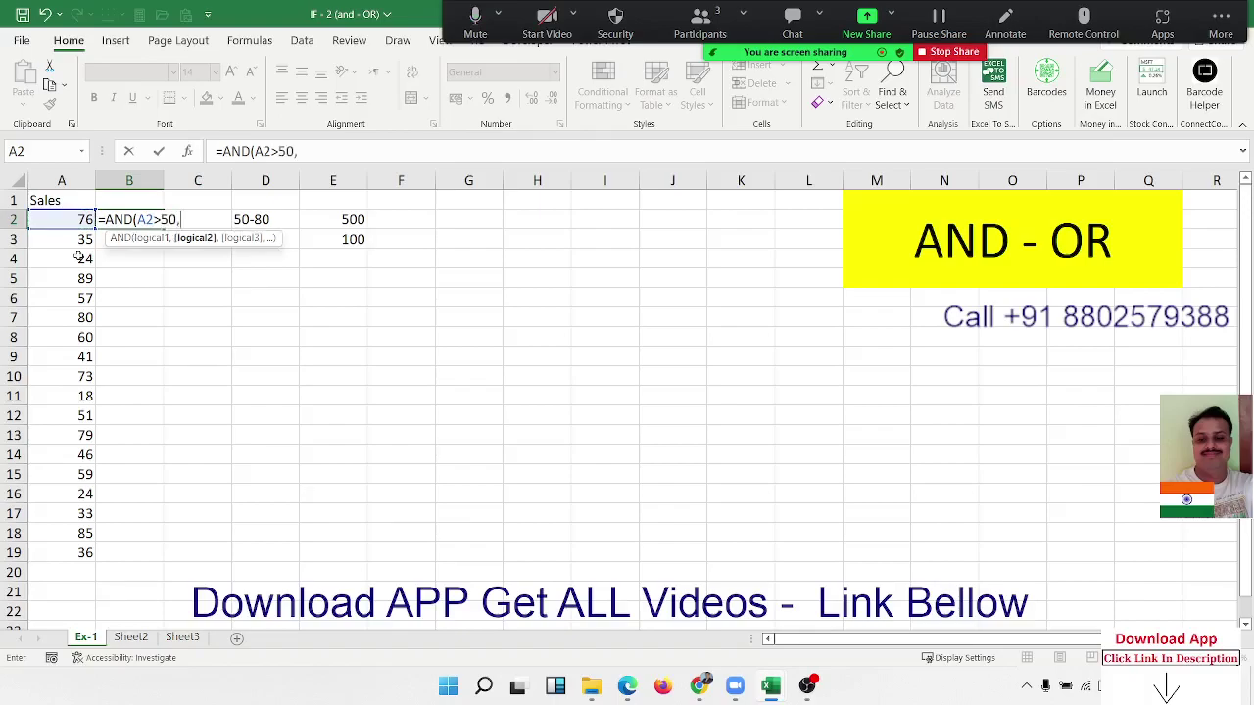
{"action": "key", "text": "Left"}
{"action": "type", "text": "<="}
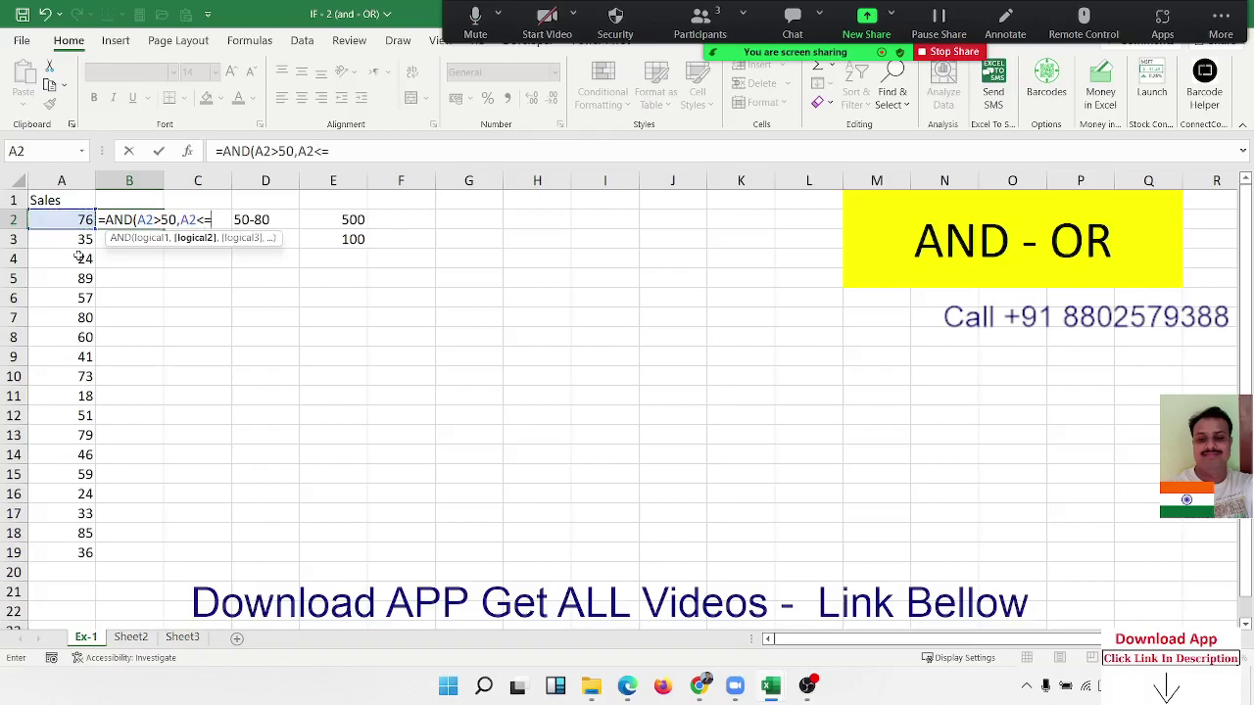
{"action": "type", "text": "80"}
{"action": "type", "text": ")"}
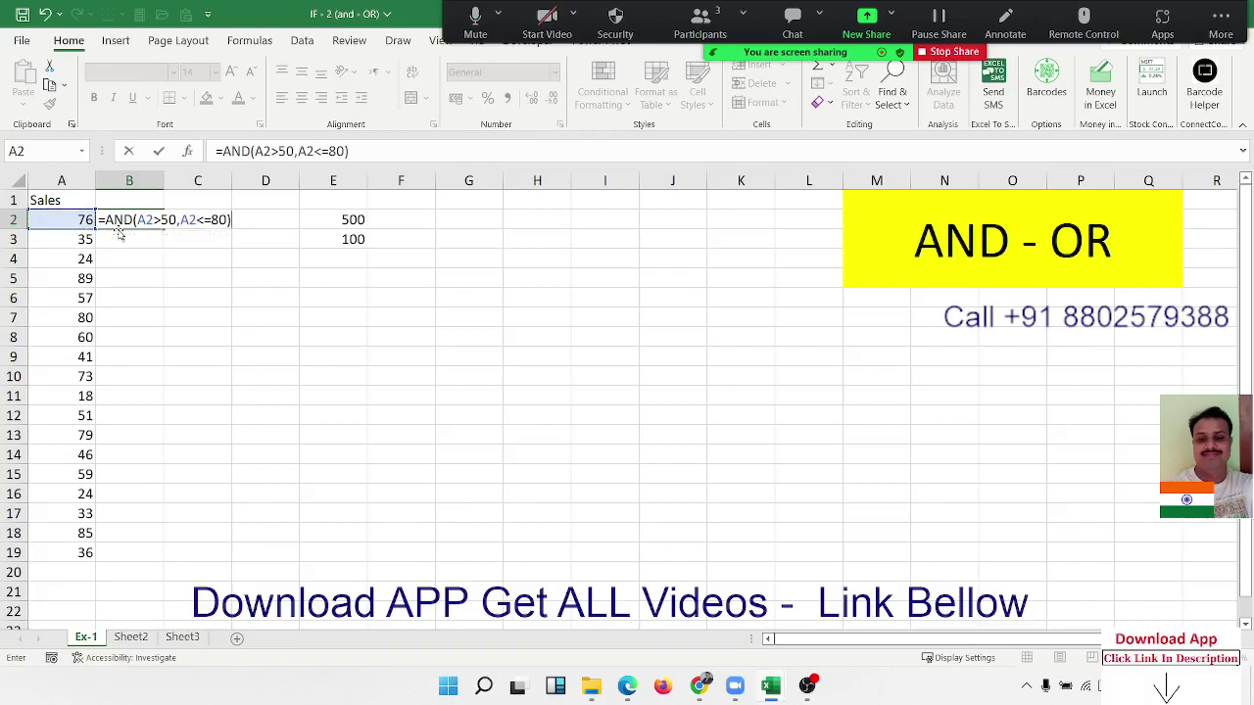
{"action": "key", "text": "Return"}
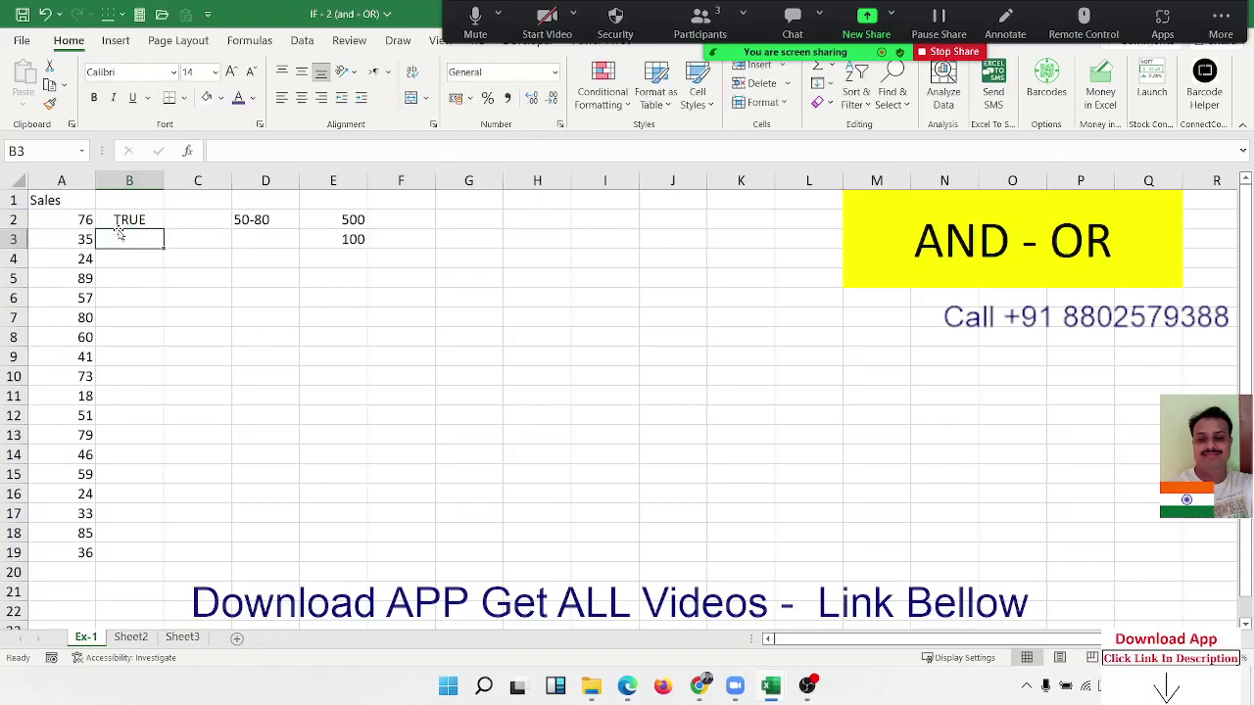
{"action": "left_click", "coordinate": [117, 226]}
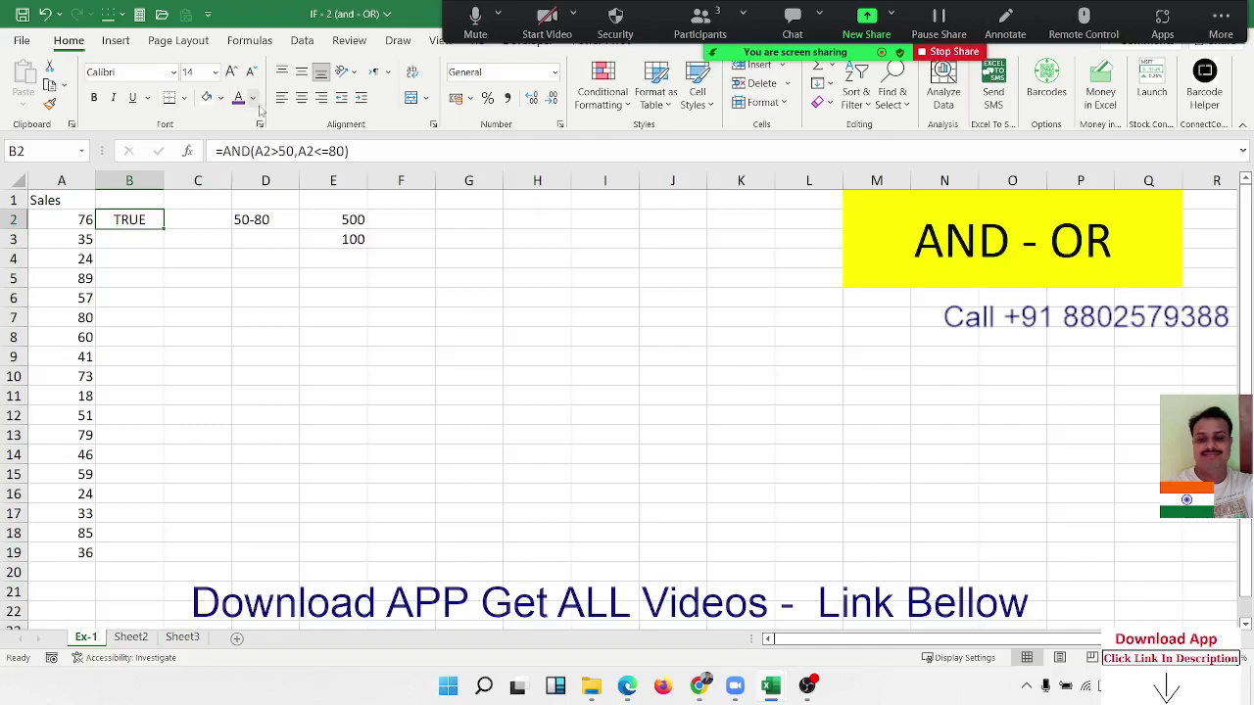
Wrap B2's formula as =IF(AND(A2>50,A2<=80),500,100) and fill it down to B19
{"action": "left_click", "coordinate": [270, 153]}
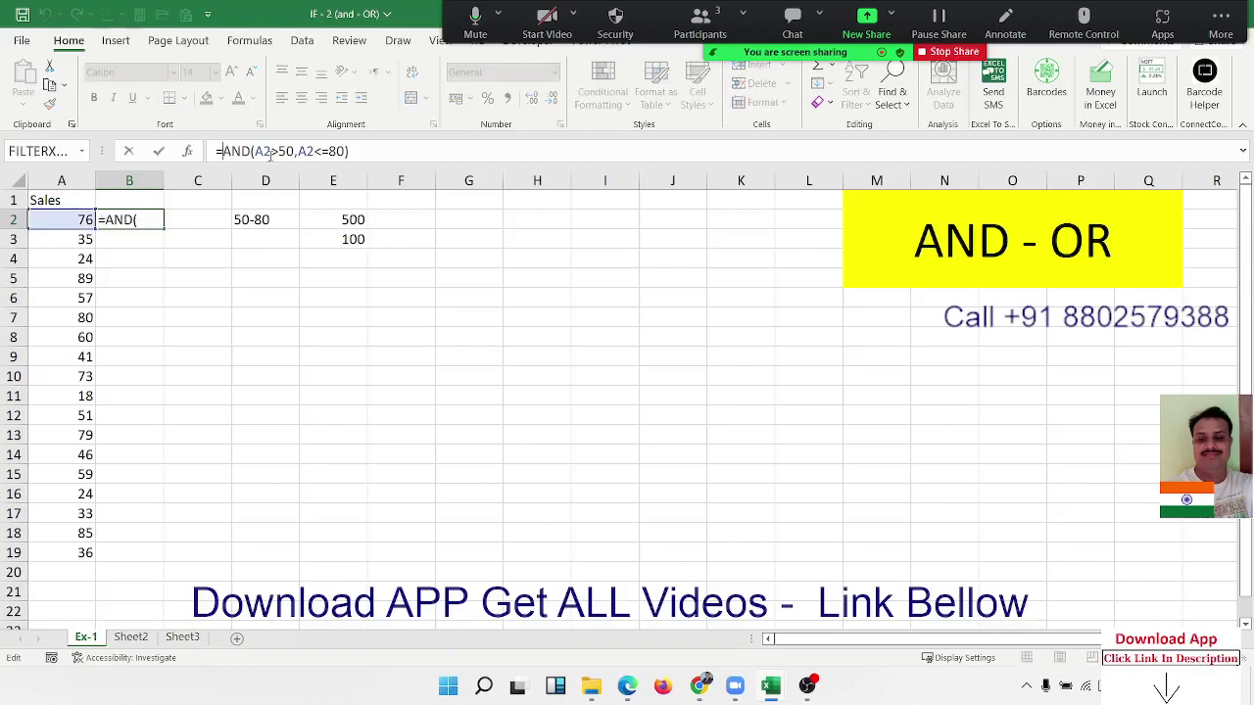
{"action": "type", "text": "IF("}
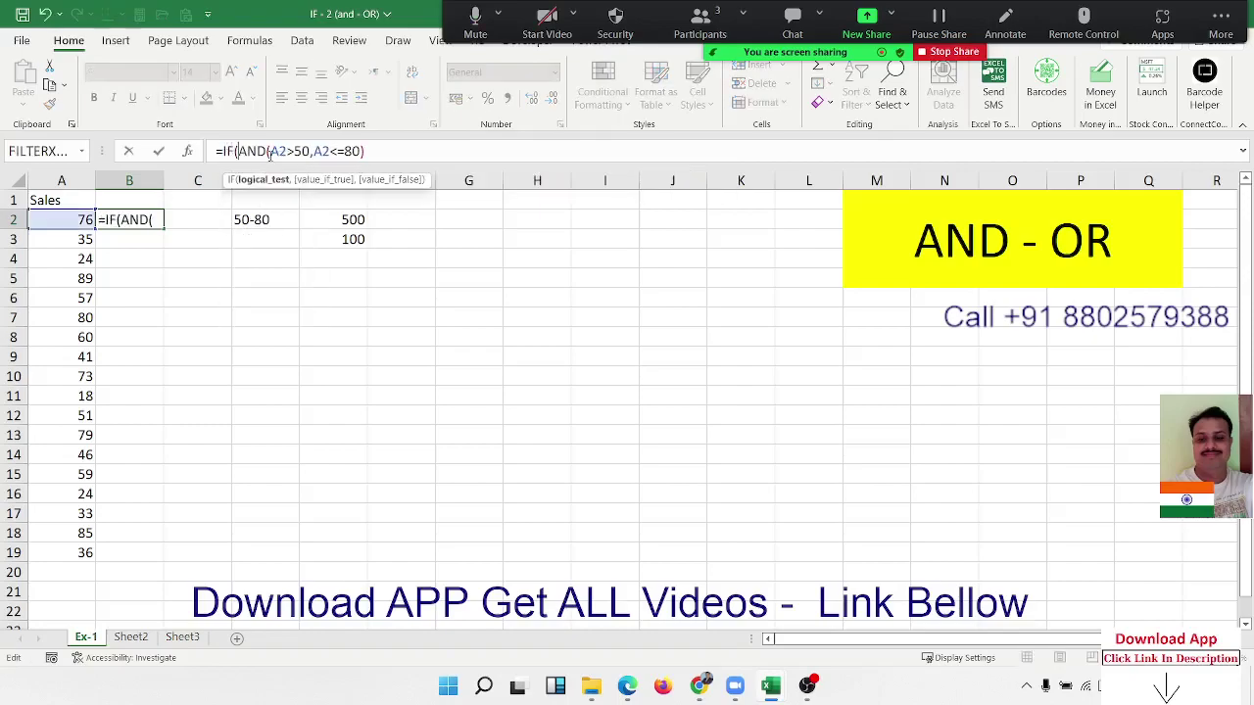
{"action": "left_click", "coordinate": [370, 153]}
{"action": "type", "text": ",500"}
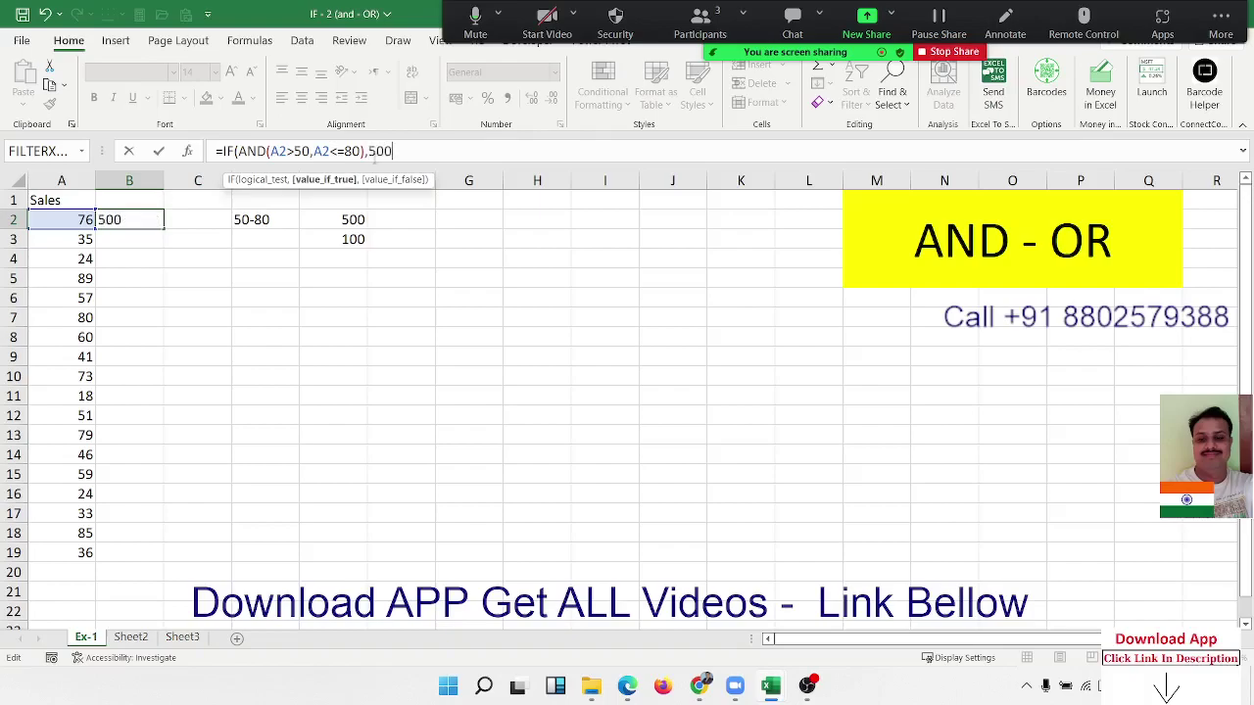
{"action": "type", "text": ",100"}
{"action": "key", "text": "Return"}
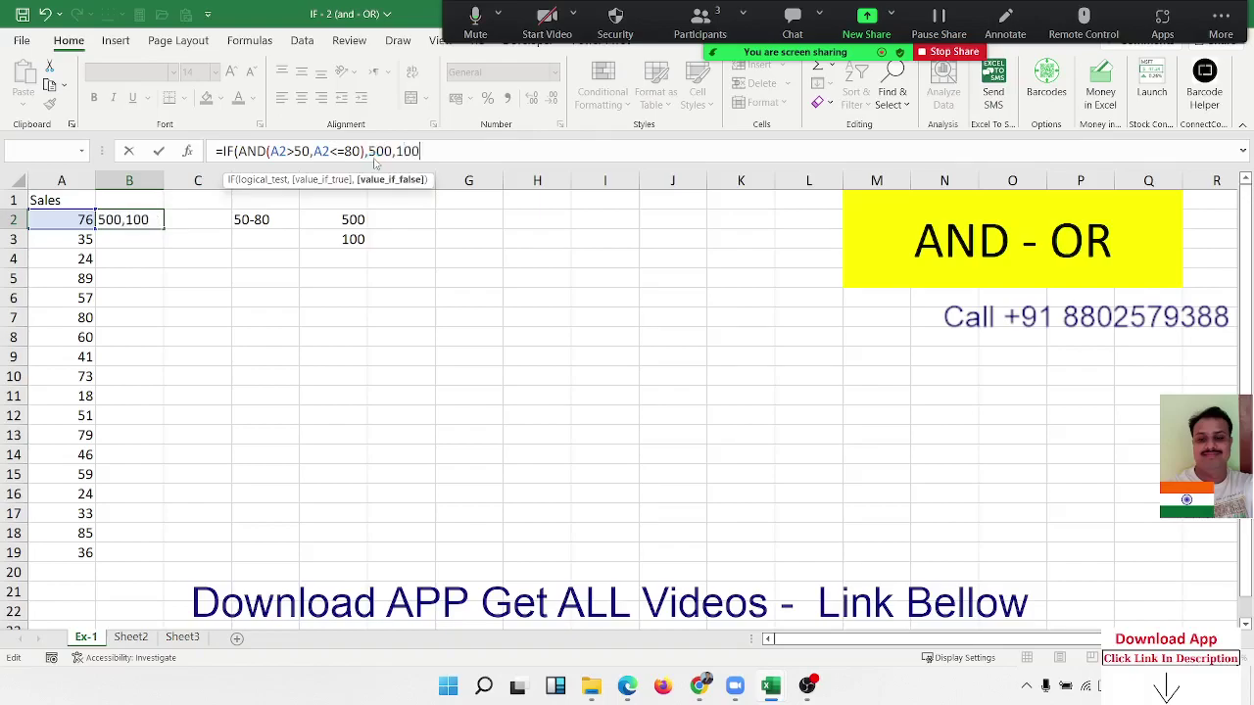
{"action": "key", "text": "Return"}
{"action": "key", "text": "Up"}
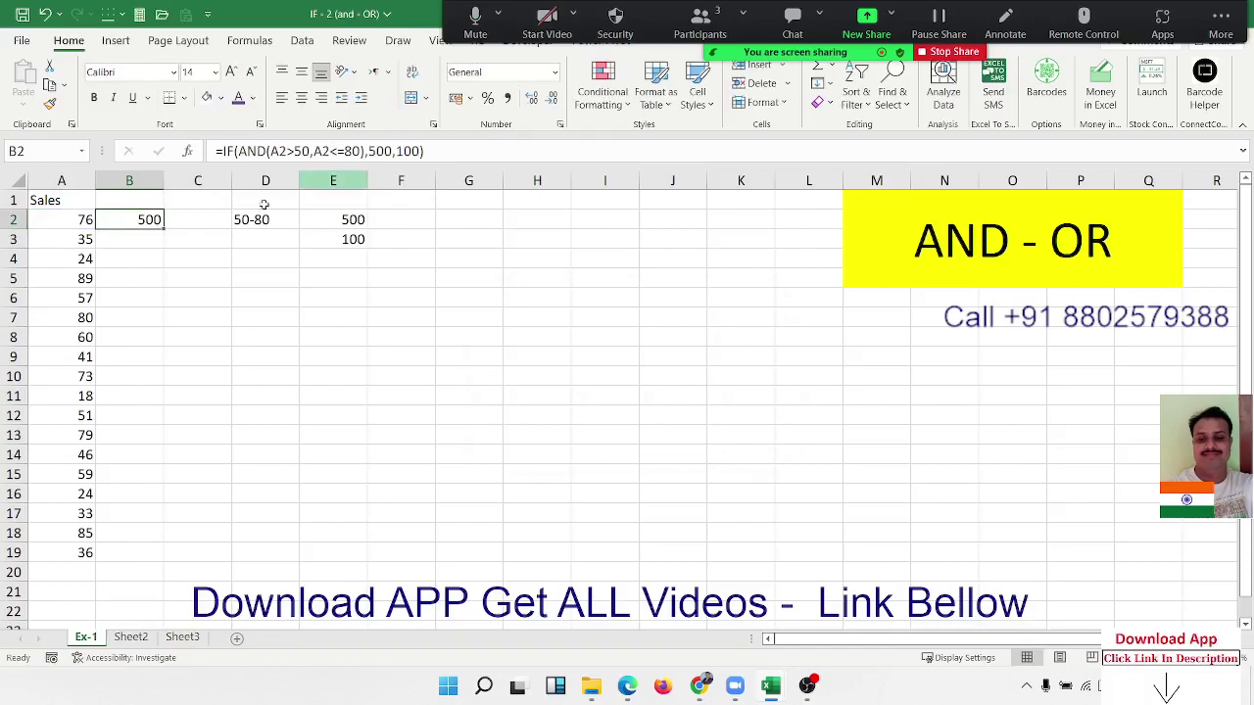
{"action": "double_click", "coordinate": [163, 229]}
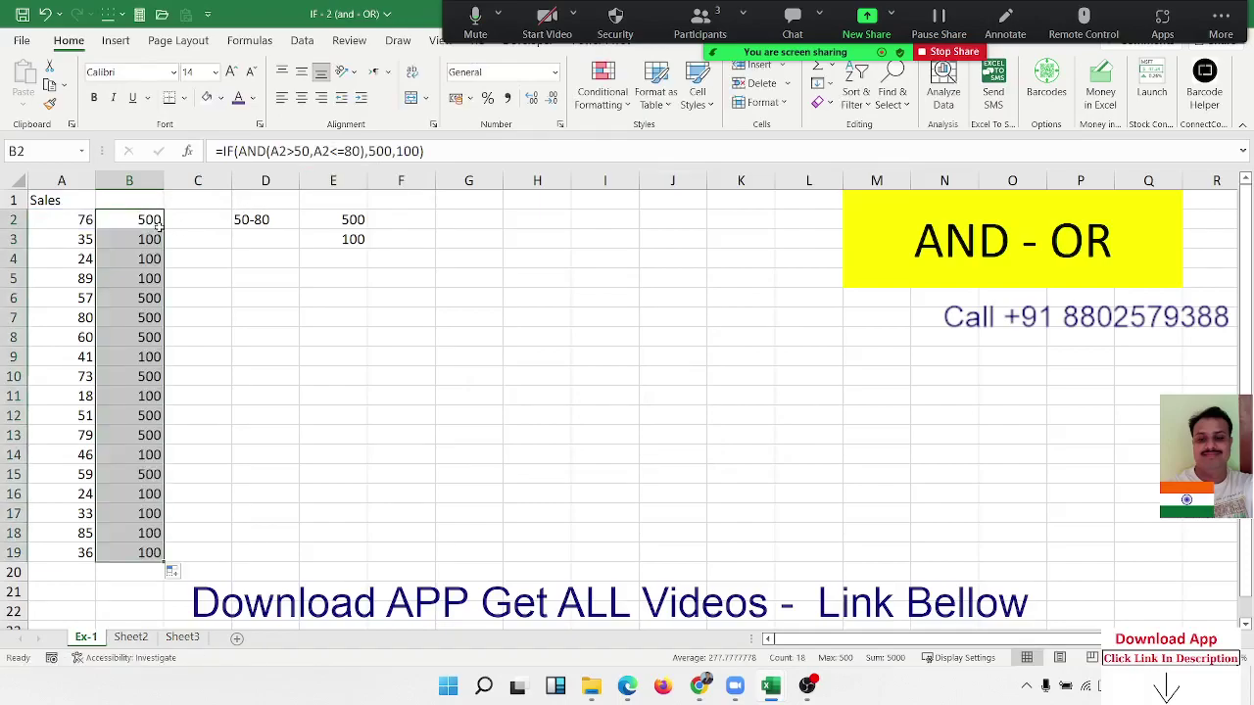
{"action": "left_click", "coordinate": [447, 686]}
Launch Screen Recorder from Windows search and resize its capture area
{"action": "type", "text": "cre"}
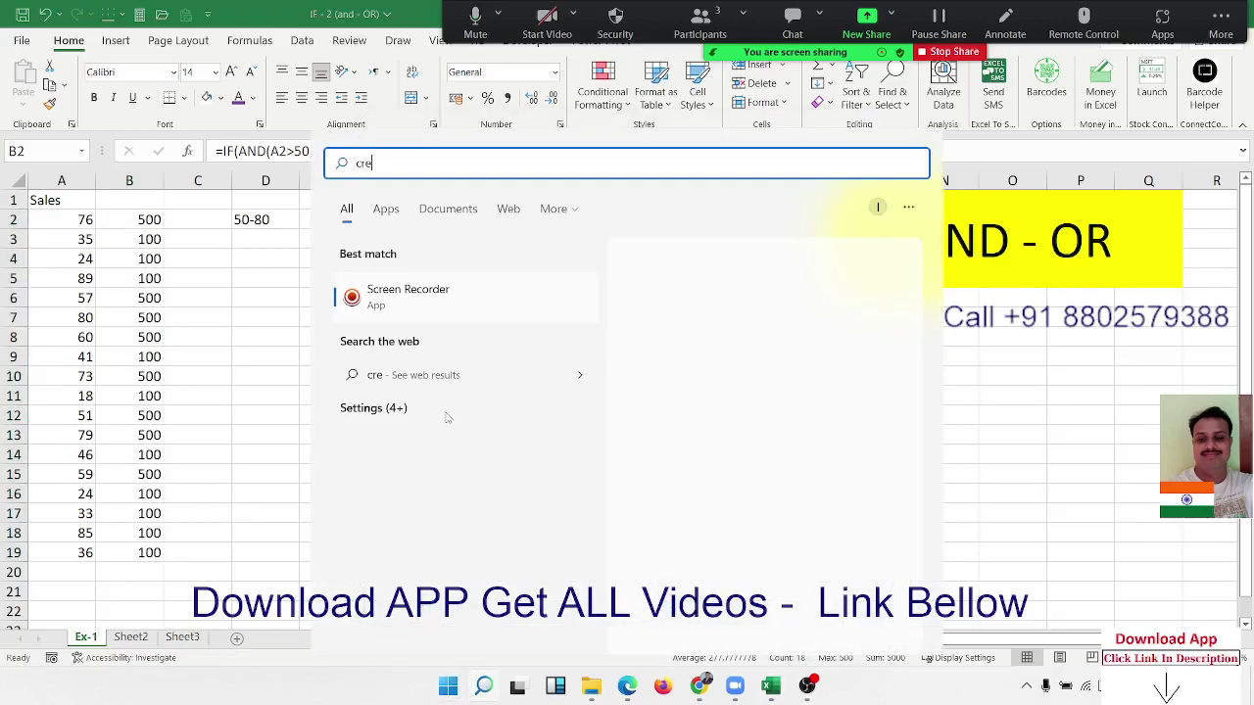
{"action": "left_click", "coordinate": [766, 320]}
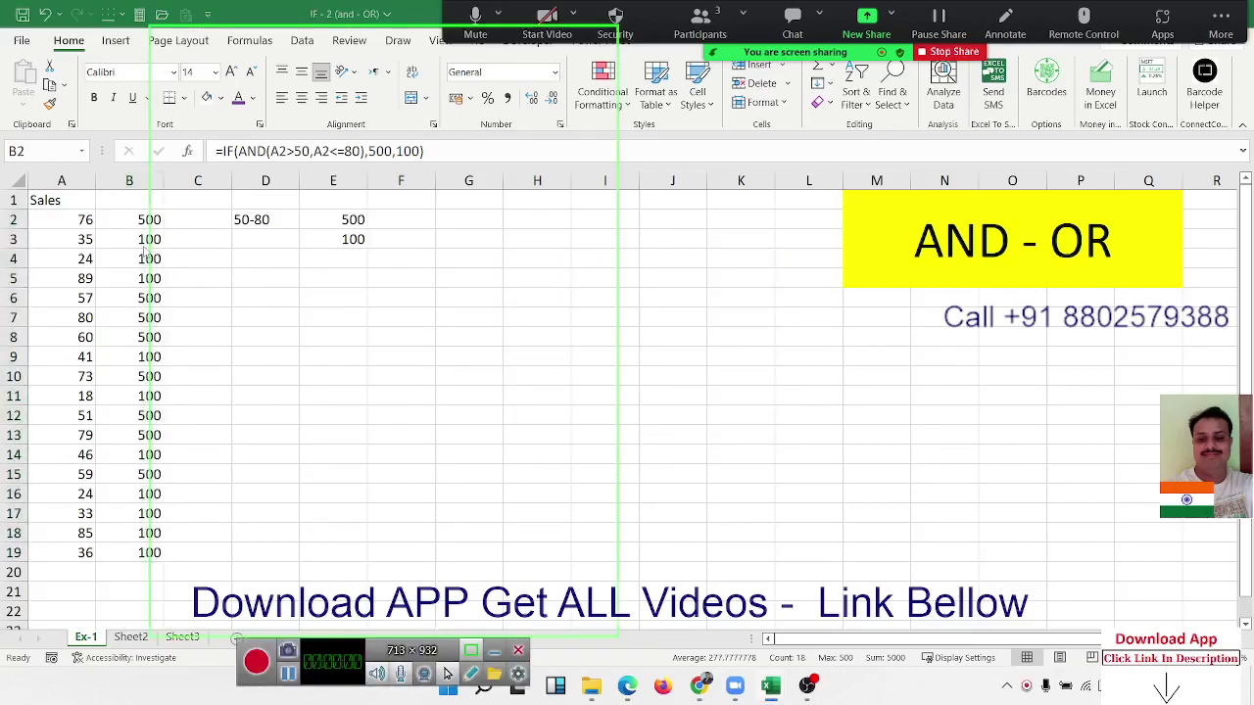
{"action": "left_click_drag", "start_coordinate": [147, 249], "coordinate": [2, 257]}
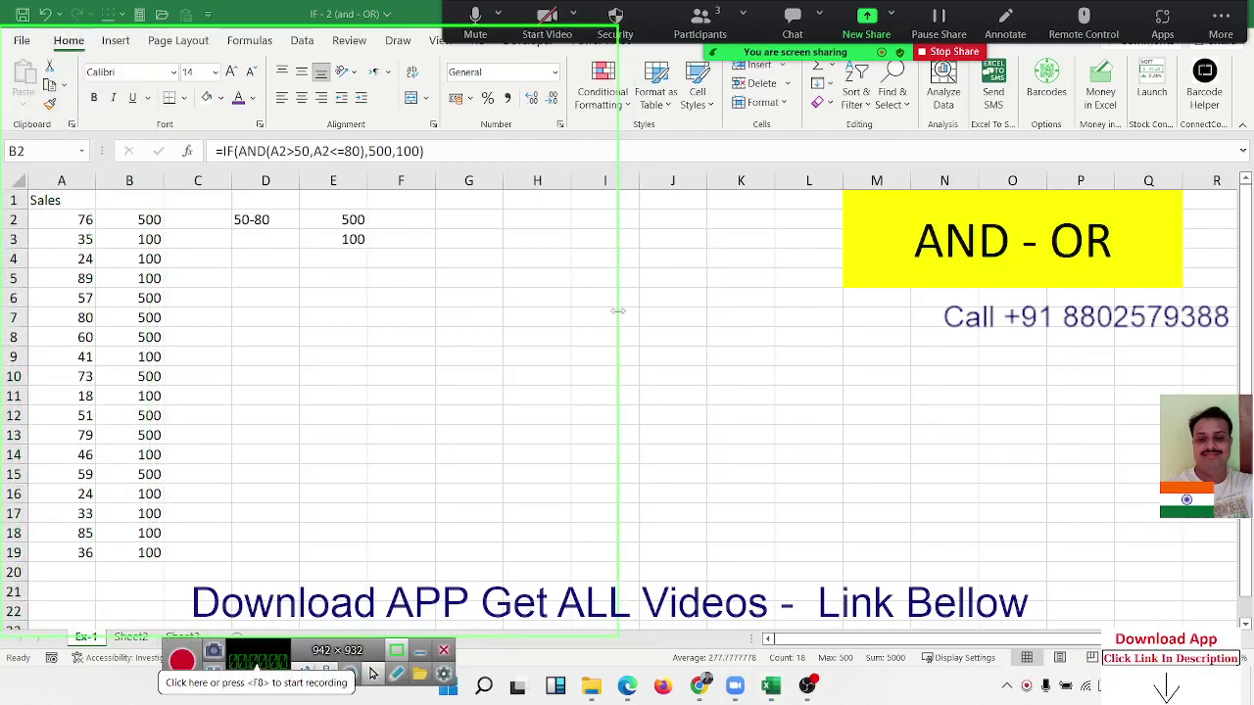
{"action": "left_click_drag", "start_coordinate": [618, 308], "coordinate": [407, 314]}
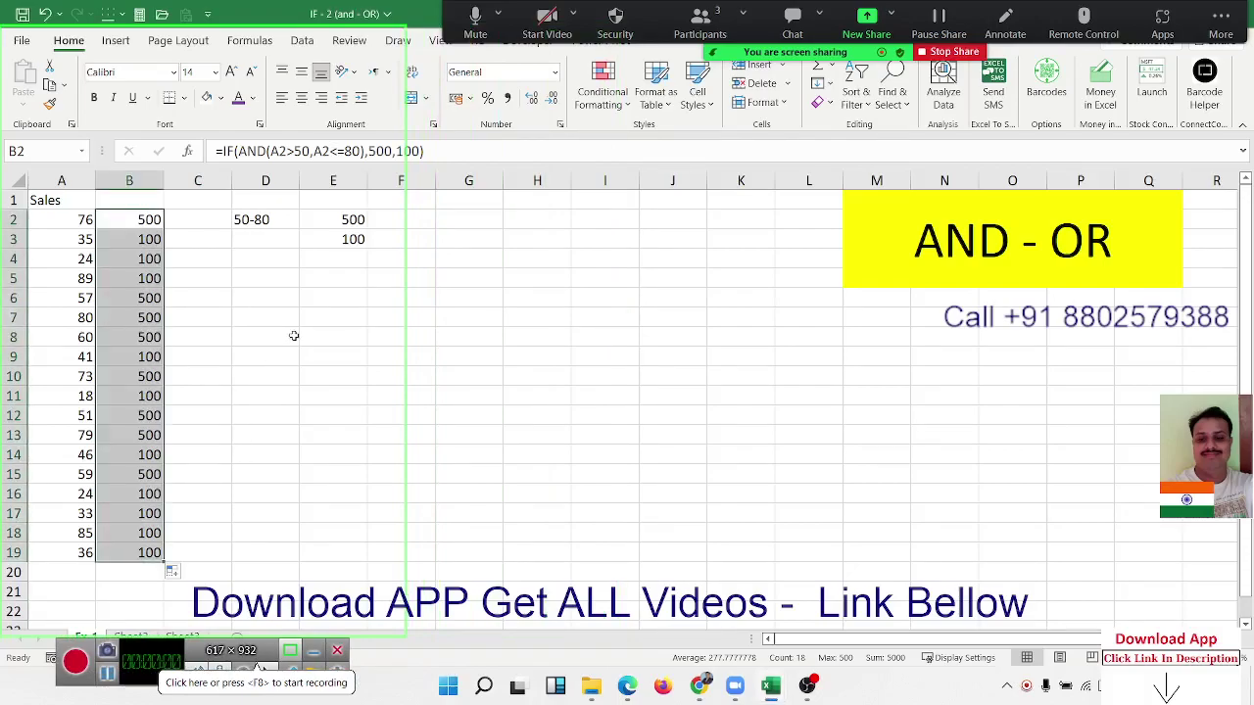
Review the IF(AND) formulas down column B, starting from B2
{"action": "left_click", "coordinate": [335, 325]}
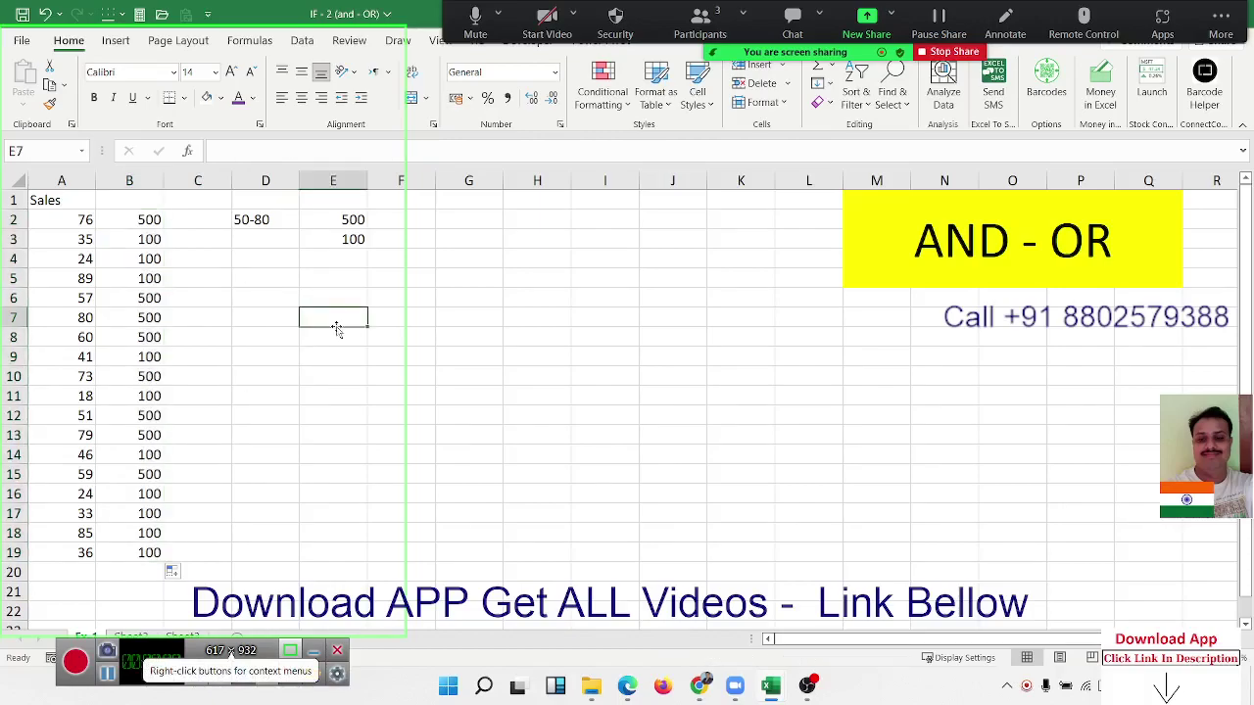
{"action": "left_click", "coordinate": [168, 216]}
{"action": "key", "text": "Left"}
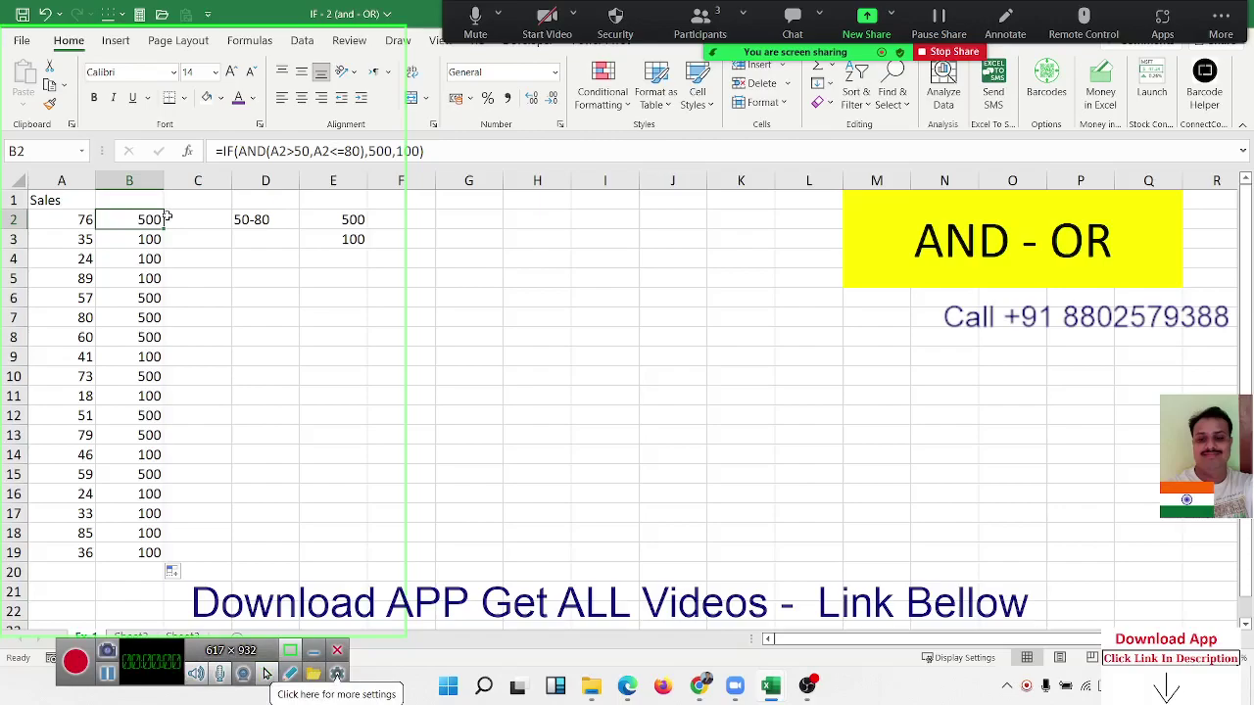
{"action": "key", "text": "Down"}
{"action": "key", "text": "Down"}
{"action": "key", "text": "Down"}
{"action": "key", "text": "Down"}
{"action": "key", "text": "Down"}
{"action": "key", "text": "Down"}
{"action": "key", "text": "Down"}
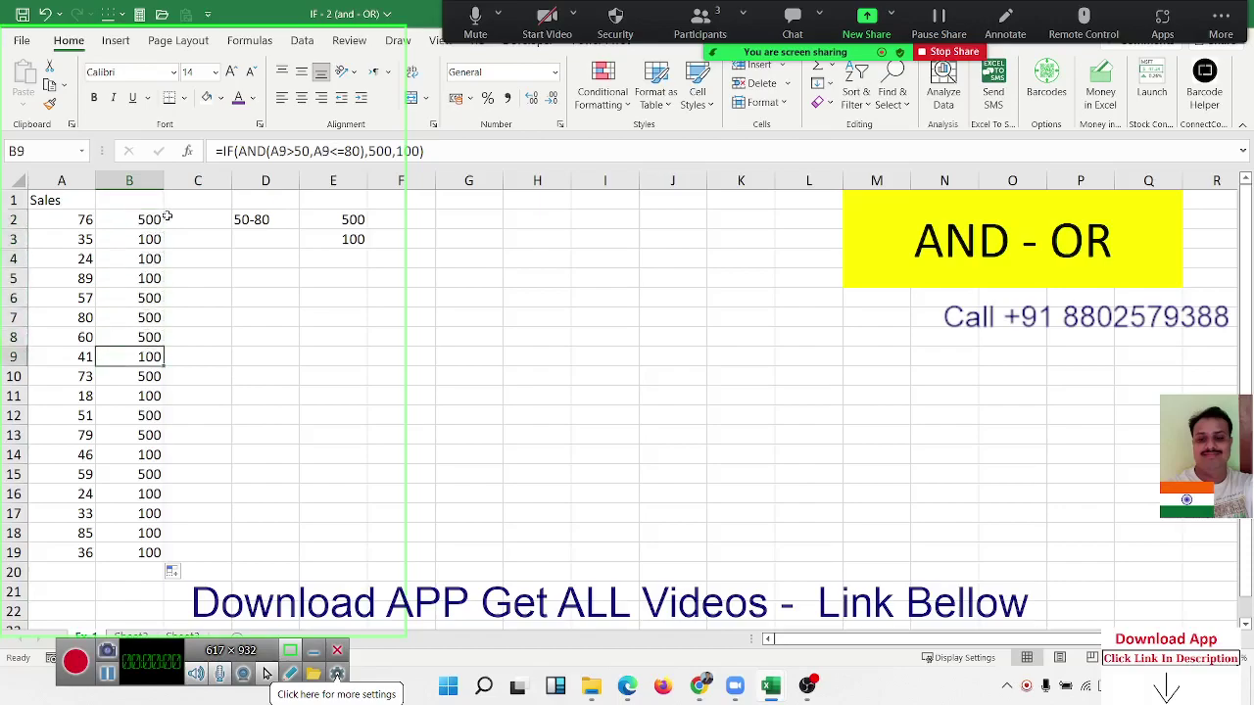
{"action": "key", "text": "Down"}
{"action": "key", "text": "Down"}
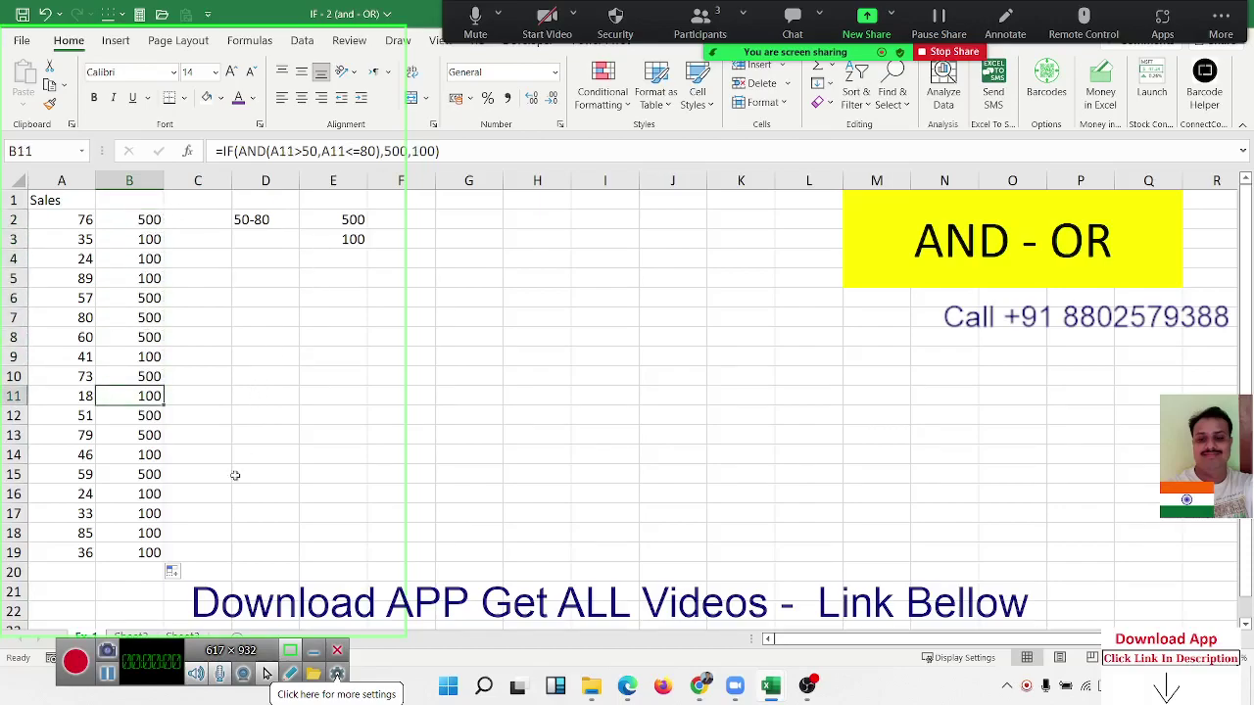
Copy the sales sheet to create the Ex-1 (2) sheet
{"action": "left_click", "coordinate": [134, 637]}
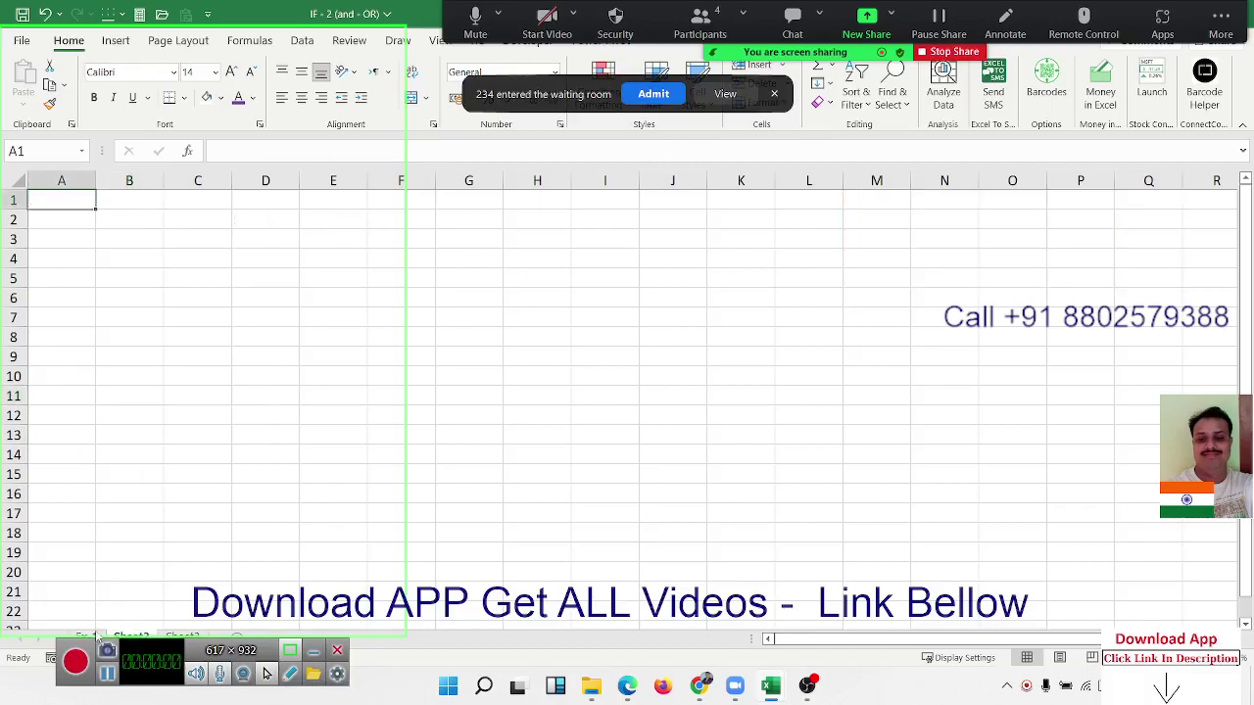
{"action": "left_click", "coordinate": [96, 637]}
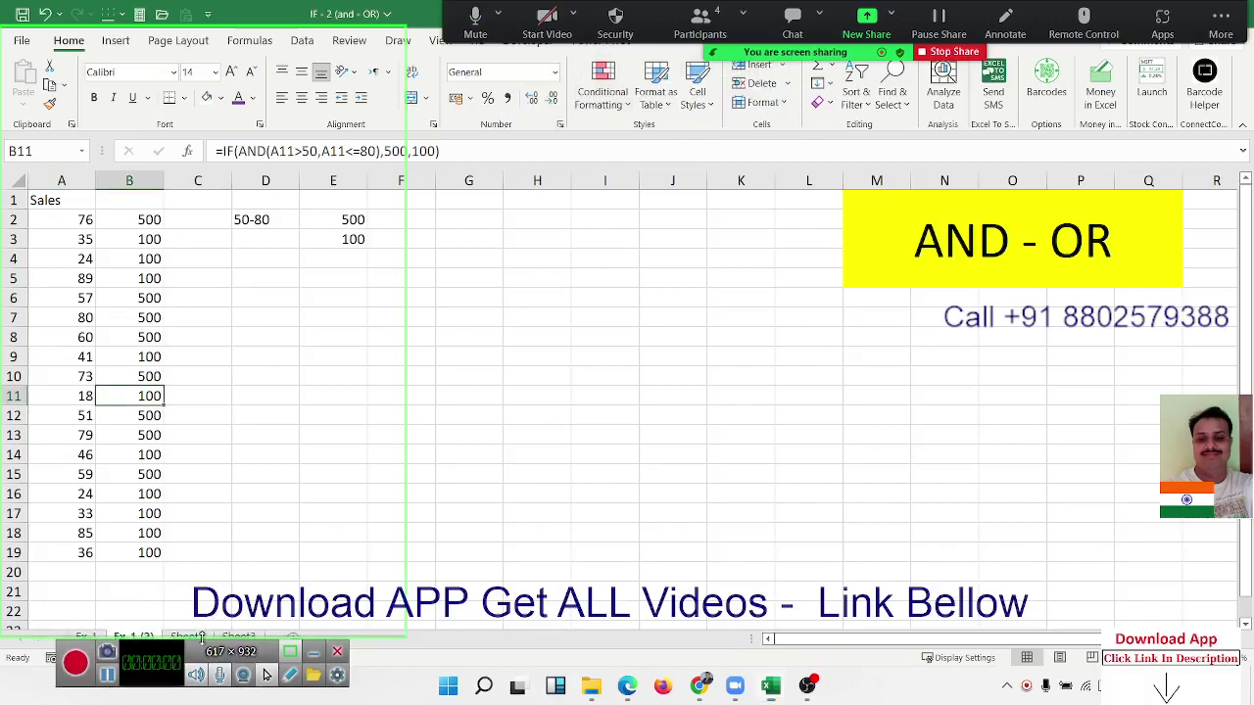
{"action": "left_click_drag", "start_coordinate": [200, 635], "coordinate": [199, 652]}
Check B2's formula and select the data block A1:E19
{"action": "left_click", "coordinate": [133, 259]}
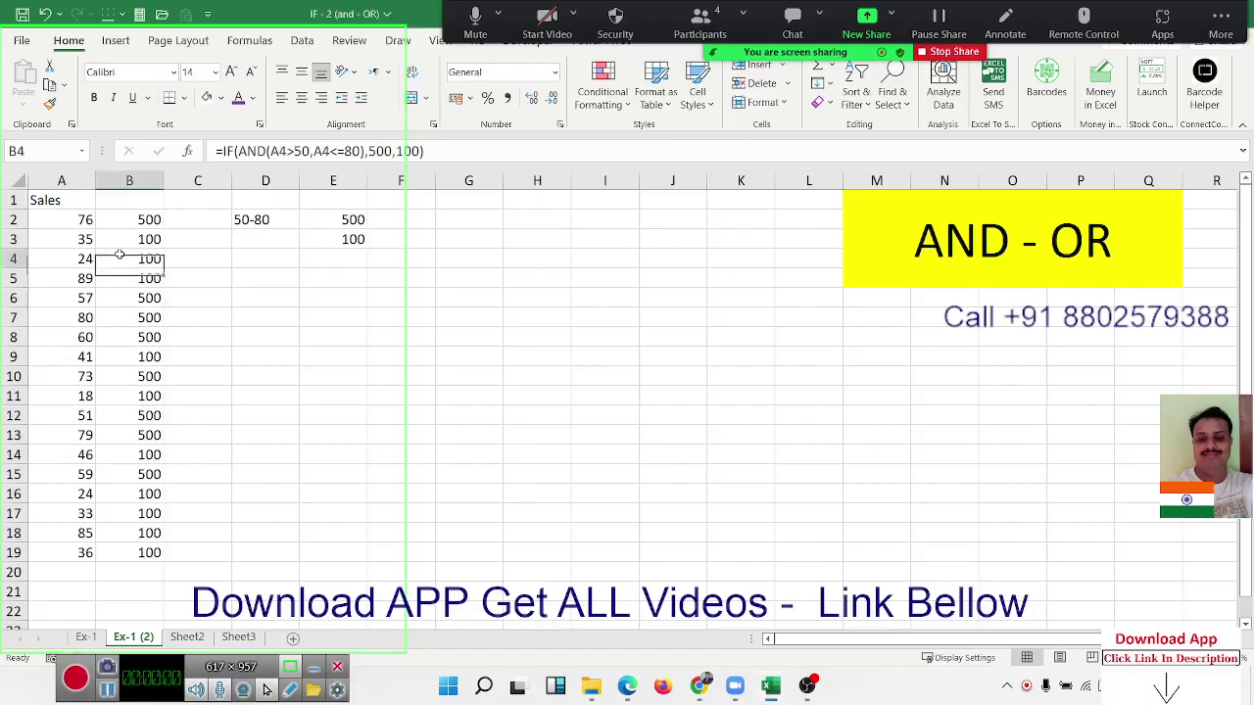
{"action": "left_click", "coordinate": [123, 219]}
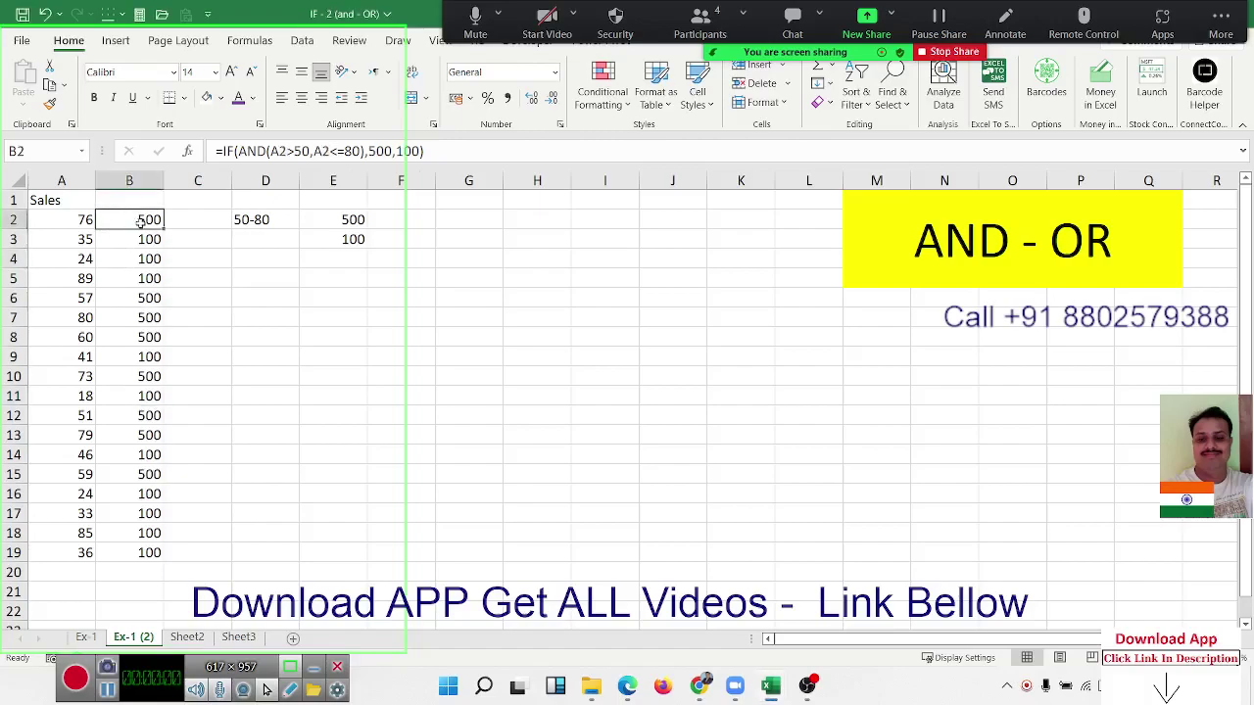
{"action": "left_click", "coordinate": [59, 200]}
{"action": "mouse_move", "coordinate": [59, 200]}
{"action": "left_mouse_down"}
{"action": "mouse_move", "coordinate": [316, 534]}
{"action": "mouse_move", "coordinate": [304, 546]}
{"action": "left_mouse_up"}
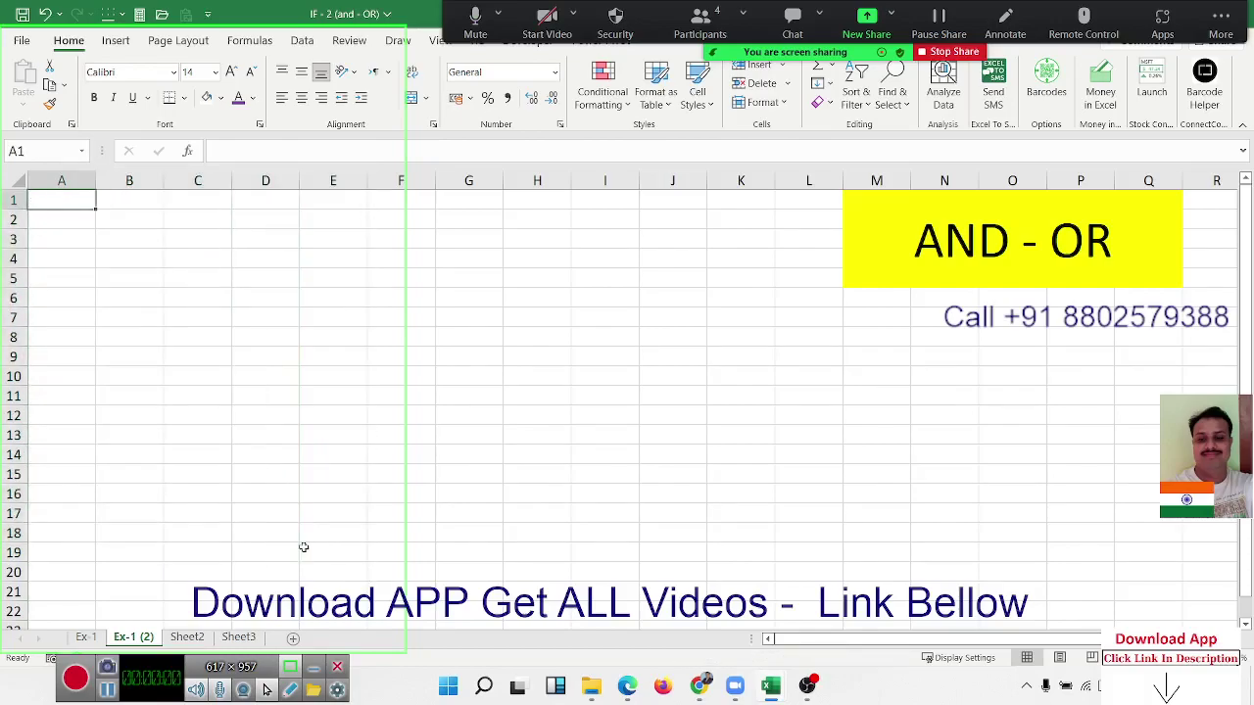
Head A1 with Week, enter Sat in A2, and fill day names down to A20
{"action": "type", "text": "W"}
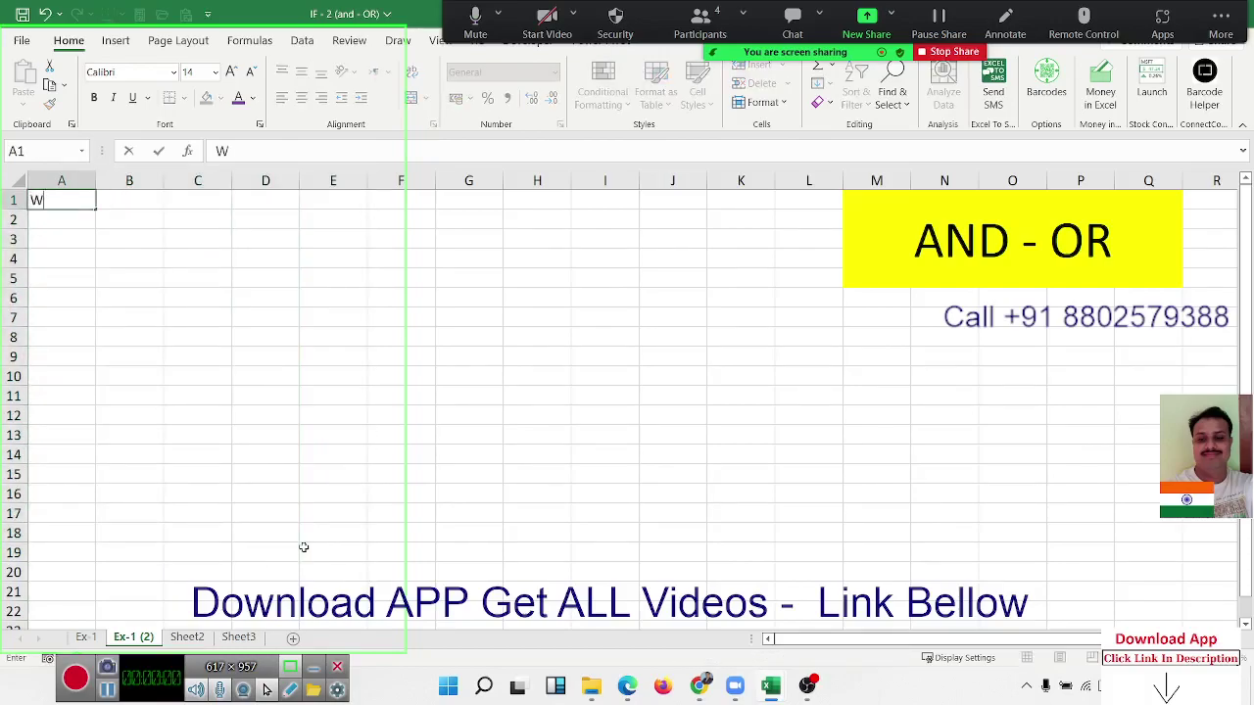
{"action": "type", "text": "eek"}
{"action": "key", "text": "Return"}
{"action": "type", "text": "5A"}
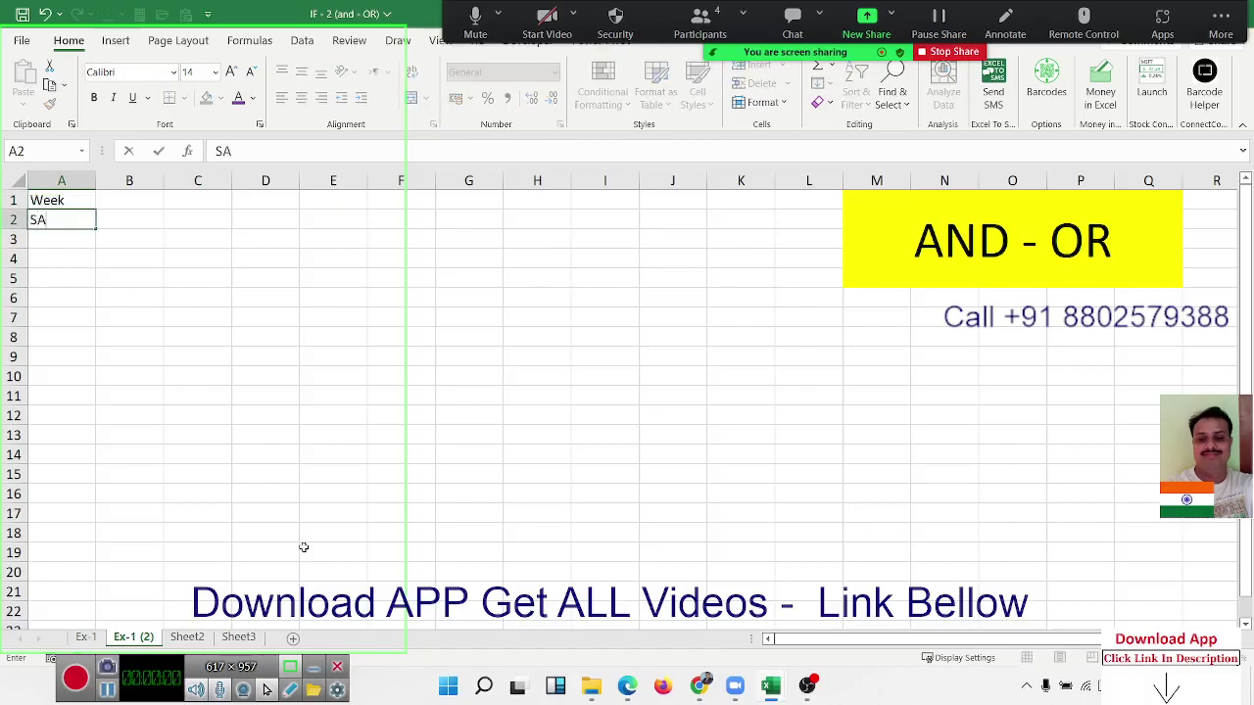
{"action": "key", "text": "BackSpace"}
{"action": "key", "text": "BackSpace"}
{"action": "type", "text": "5"}
{"action": "key", "text": "BackSpace"}
{"action": "type", "text": "Sa"}
{"action": "type", "text": "t"}
{"action": "key", "text": "Return"}
{"action": "key", "text": "Up"}
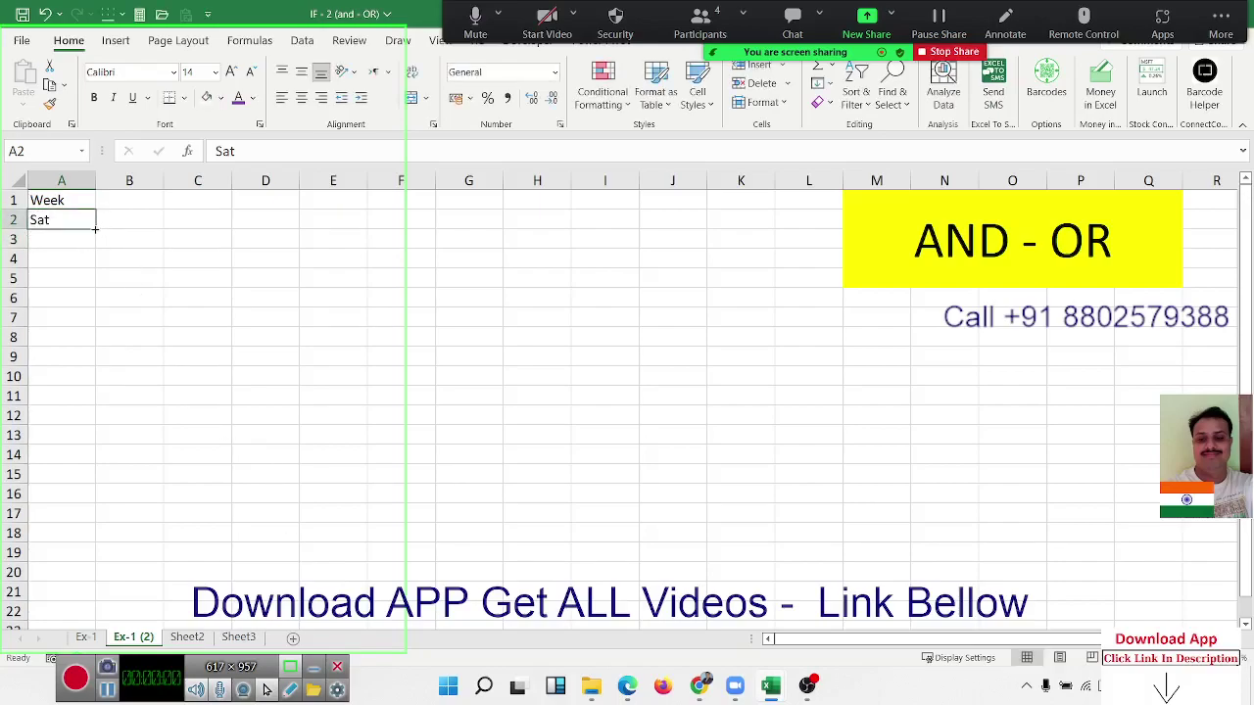
{"action": "left_click_drag", "start_coordinate": [95, 228], "coordinate": [94, 579]}
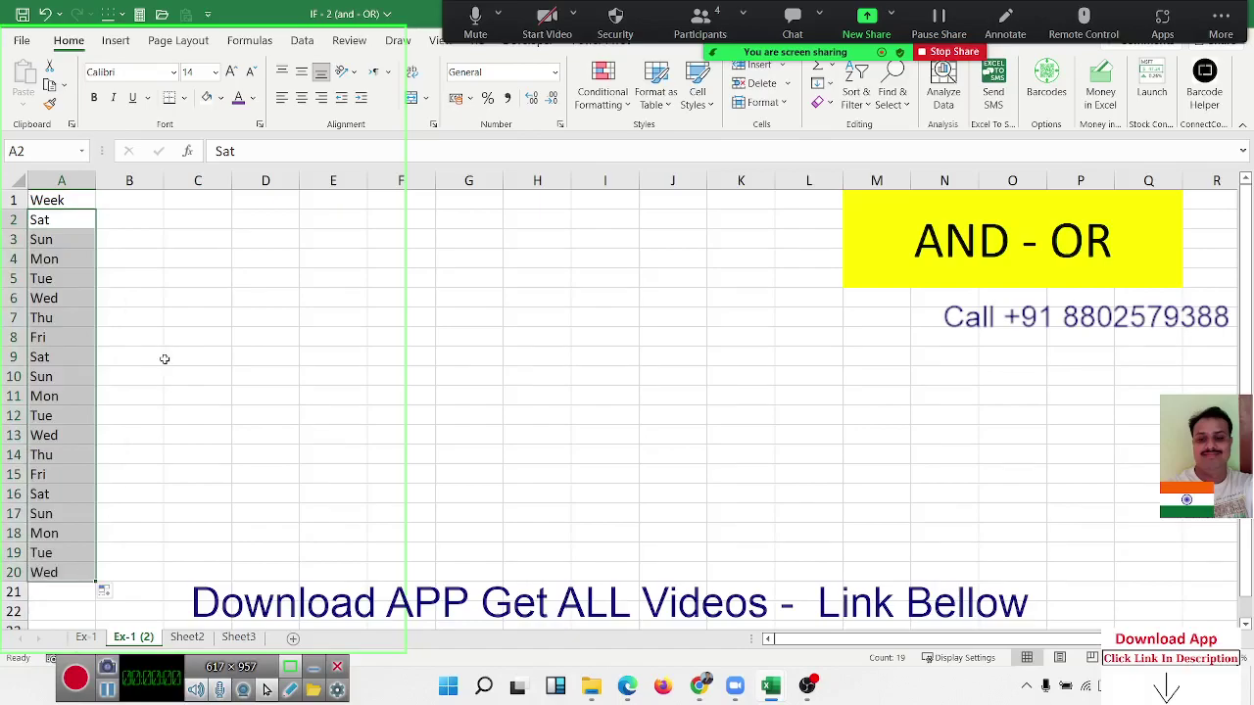
Enter Office St as the header in B1
{"action": "left_click", "coordinate": [222, 224]}
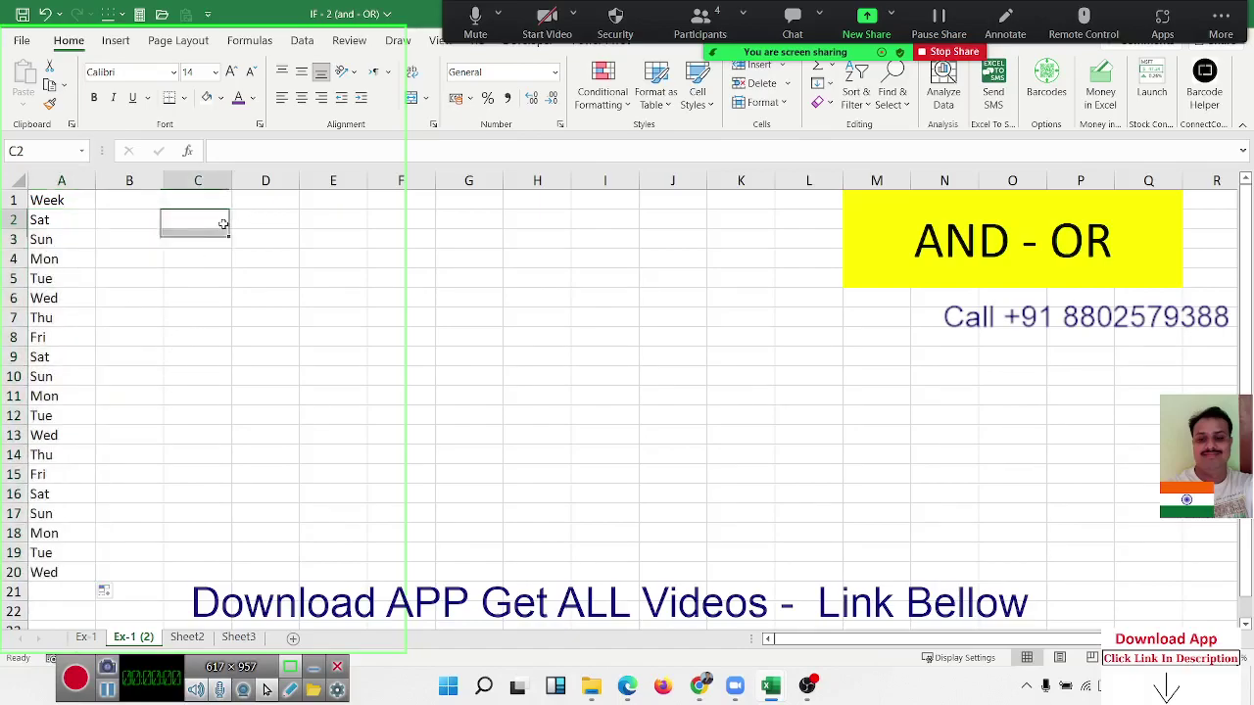
{"action": "left_click", "coordinate": [120, 204]}
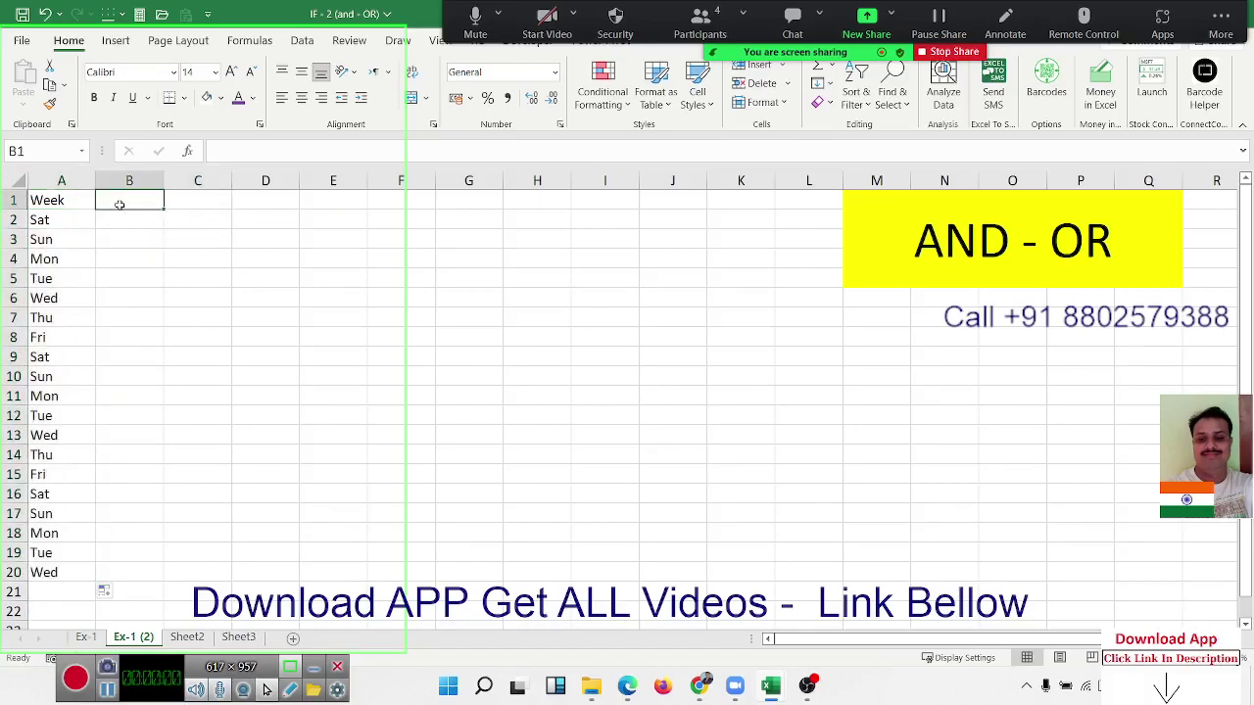
{"action": "type", "text": "s"}
{"action": "key", "text": "BackSpace"}
{"action": "type", "text": "Of"}
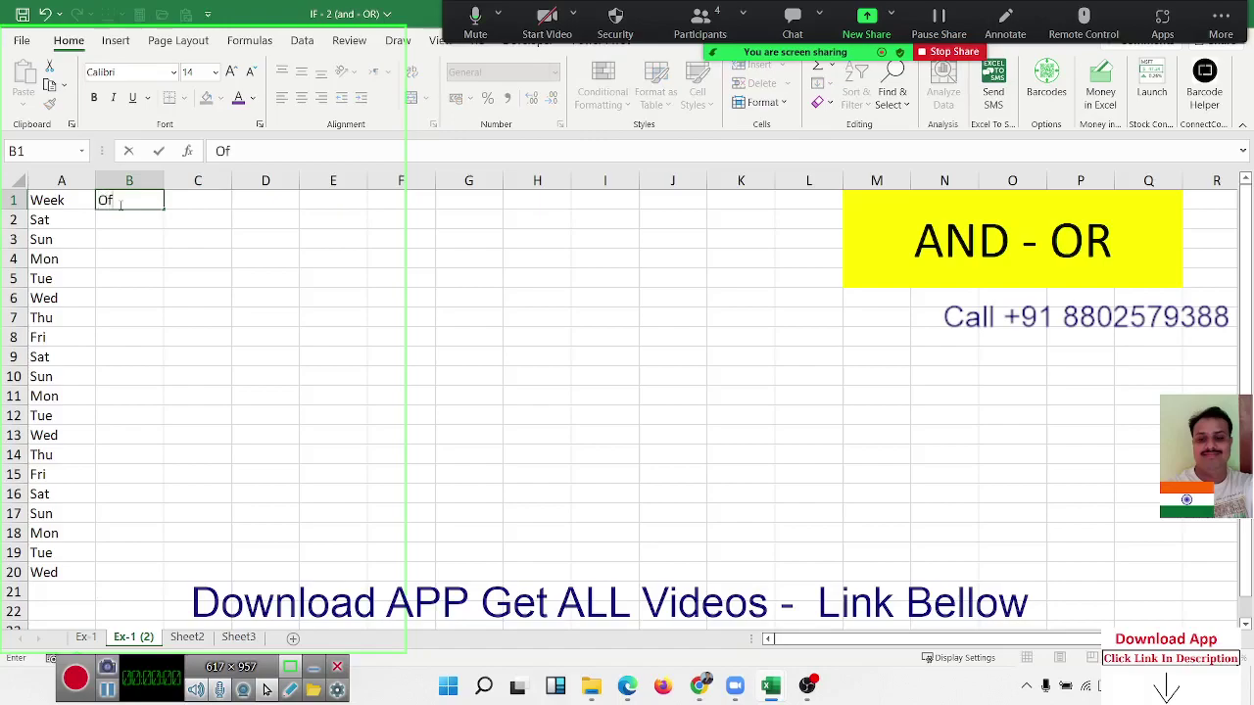
{"action": "type", "text": "fice St"}
{"action": "left_click", "coordinate": [249, 238]}
Enter SAT-SUN in D3, with Off in E3 and open in E4
{"action": "type", "text": "SA"}
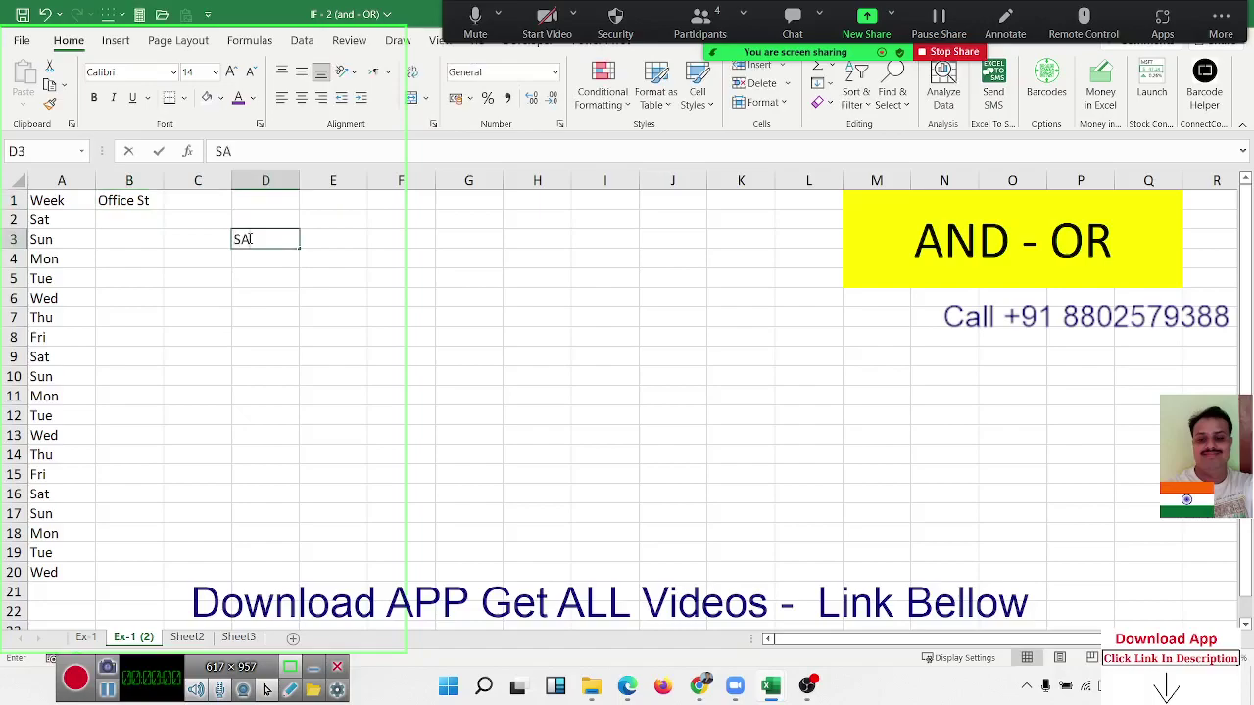
{"action": "type", "text": "-"}
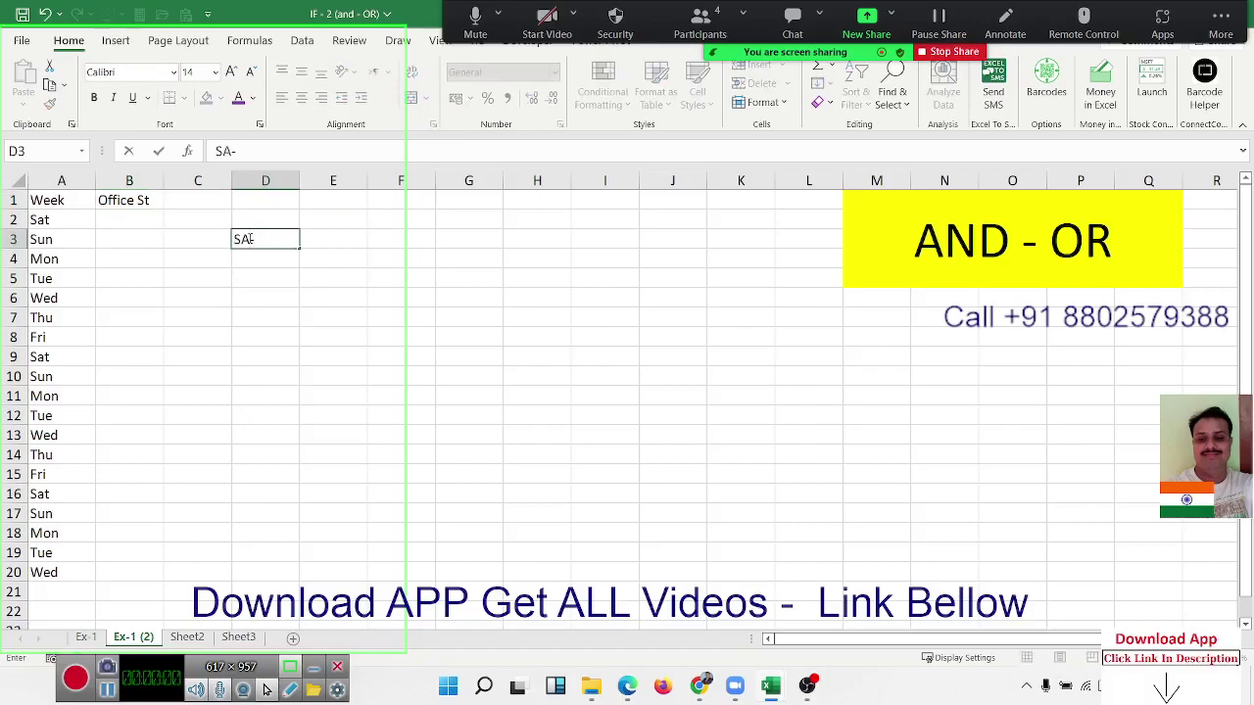
{"action": "type", "text": "T"}
{"action": "type", "text": "-S"}
{"action": "type", "text": "UN"}
{"action": "key", "text": "Return"}
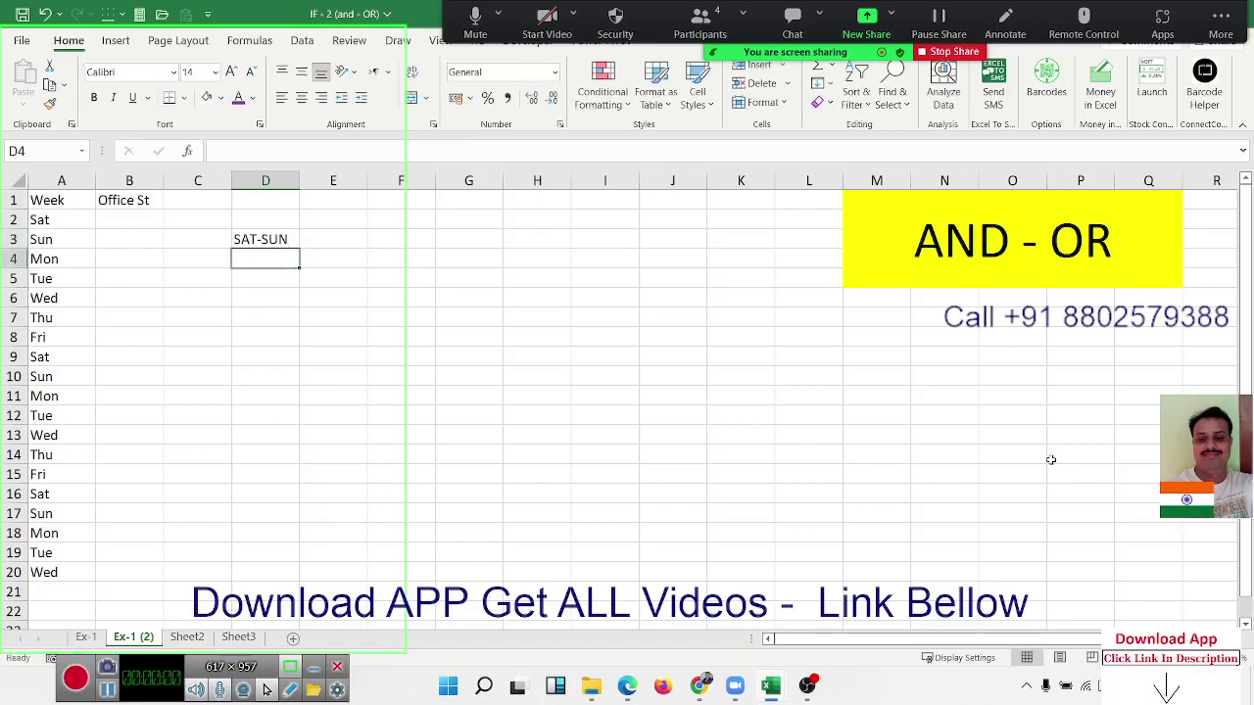
{"action": "key", "text": "Up"}
{"action": "key", "text": "Right"}
{"action": "type", "text": "O"}
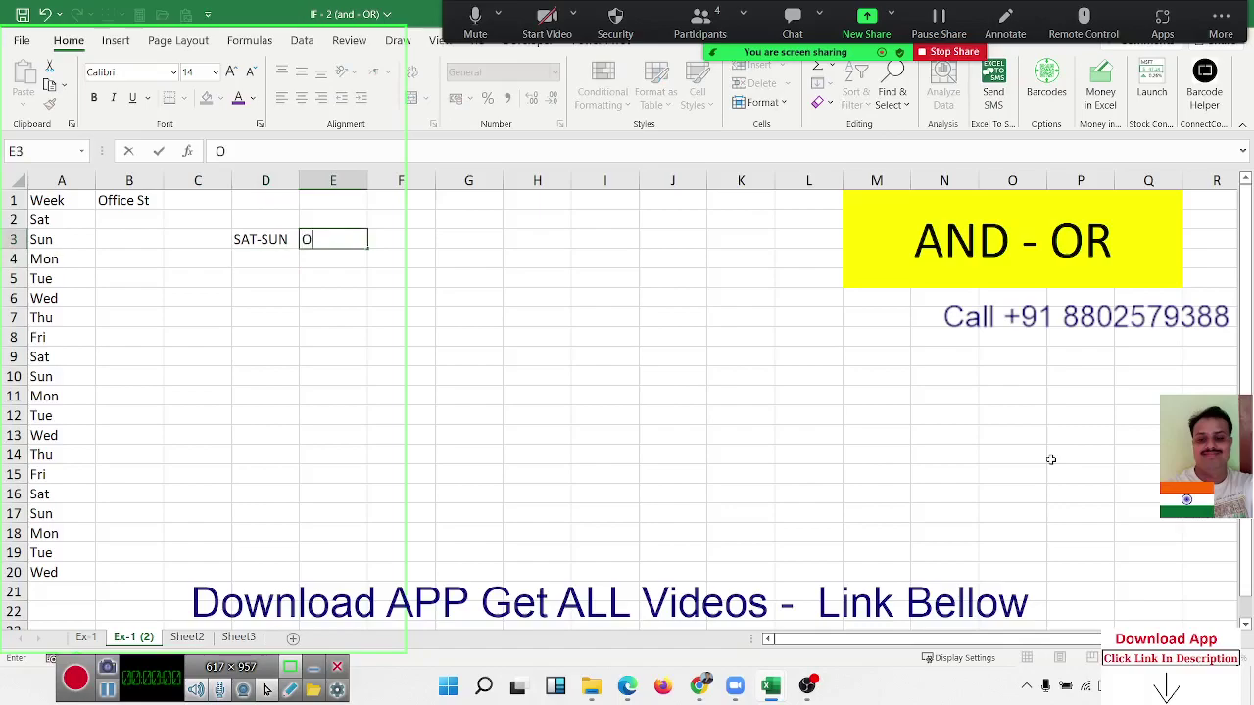
{"action": "type", "text": "ff"}
{"action": "key", "text": "Return"}
{"action": "key", "text": "Left"}
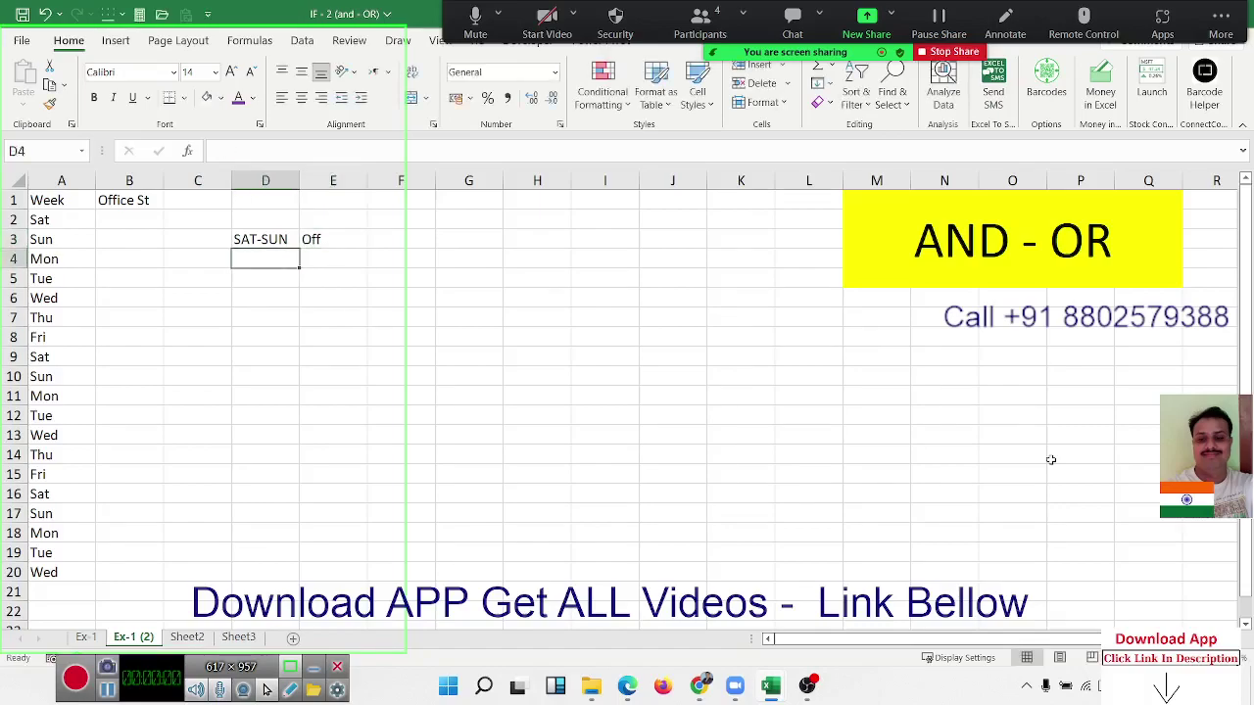
{"action": "key", "text": "Right"}
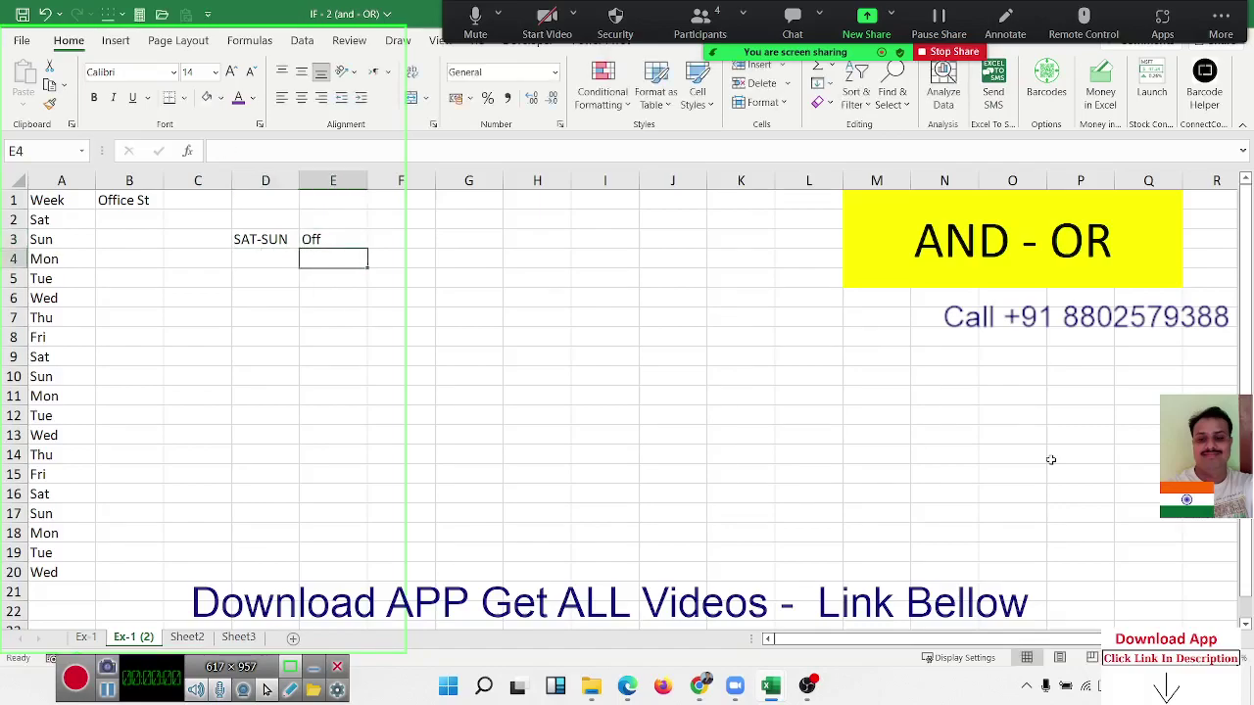
{"action": "type", "text": "open"}
{"action": "key", "text": "Return"}
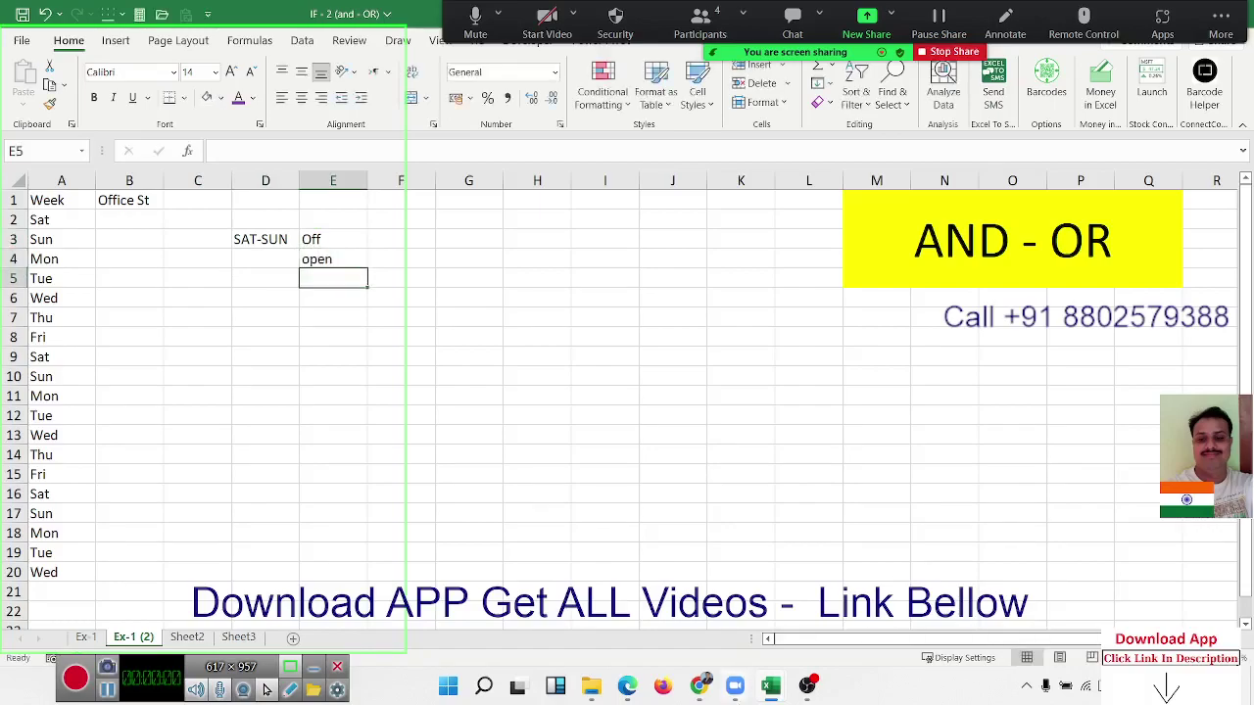
{"action": "left_click", "coordinate": [266, 689]}
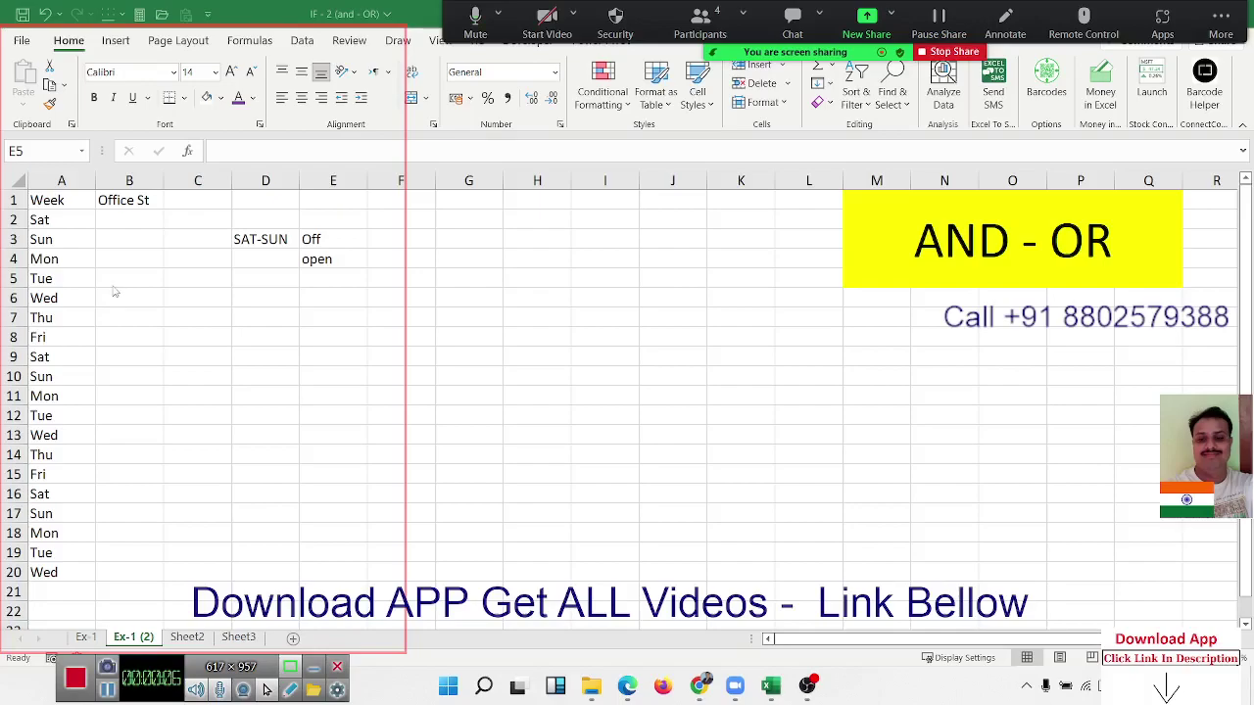
Enter =OR(A2="Sat",A2="Sun") in B2, returning TRUE
{"action": "left_click", "coordinate": [141, 220]}
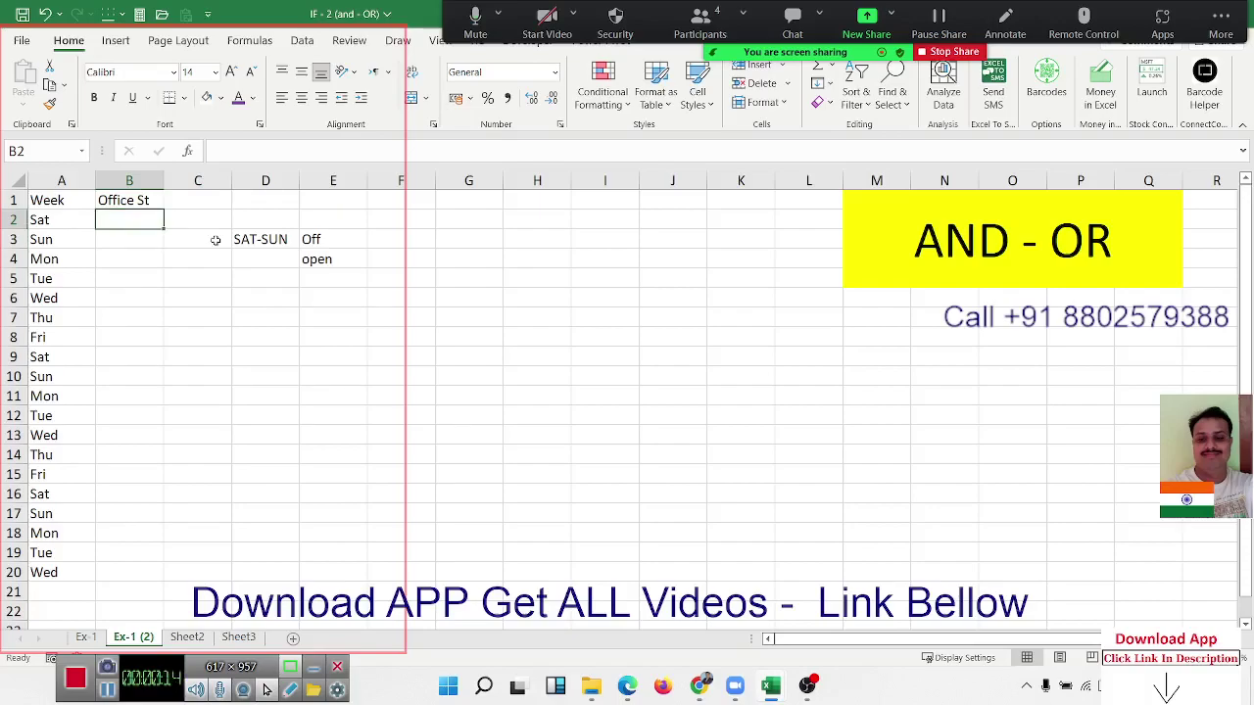
{"action": "type", "text": "=O"}
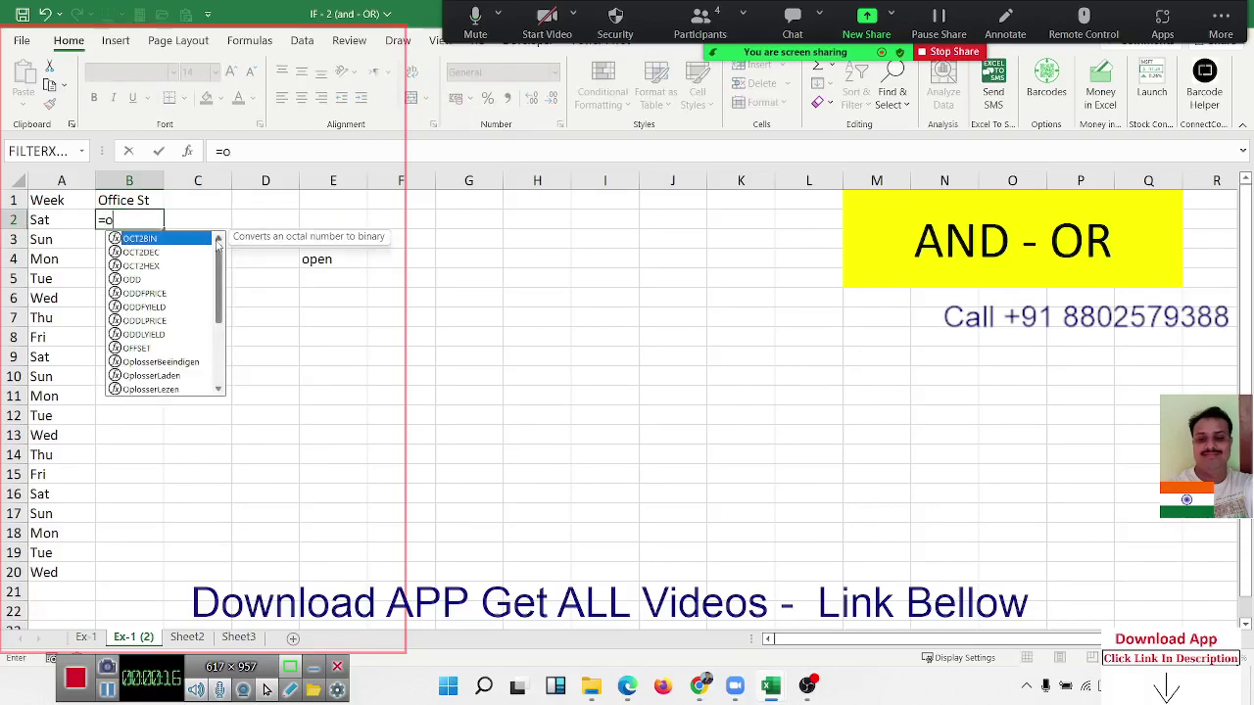
{"action": "type", "text": "R("}
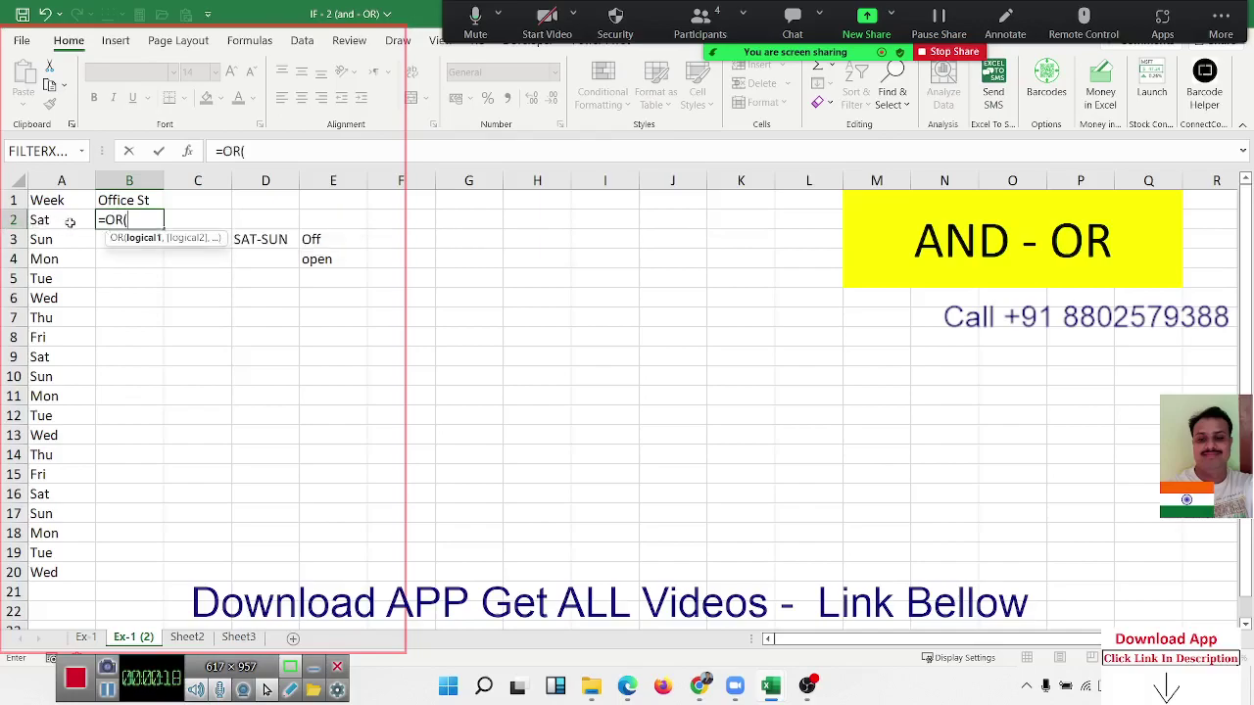
{"action": "left_click", "coordinate": [70, 223]}
{"action": "type", "text": "=\""}
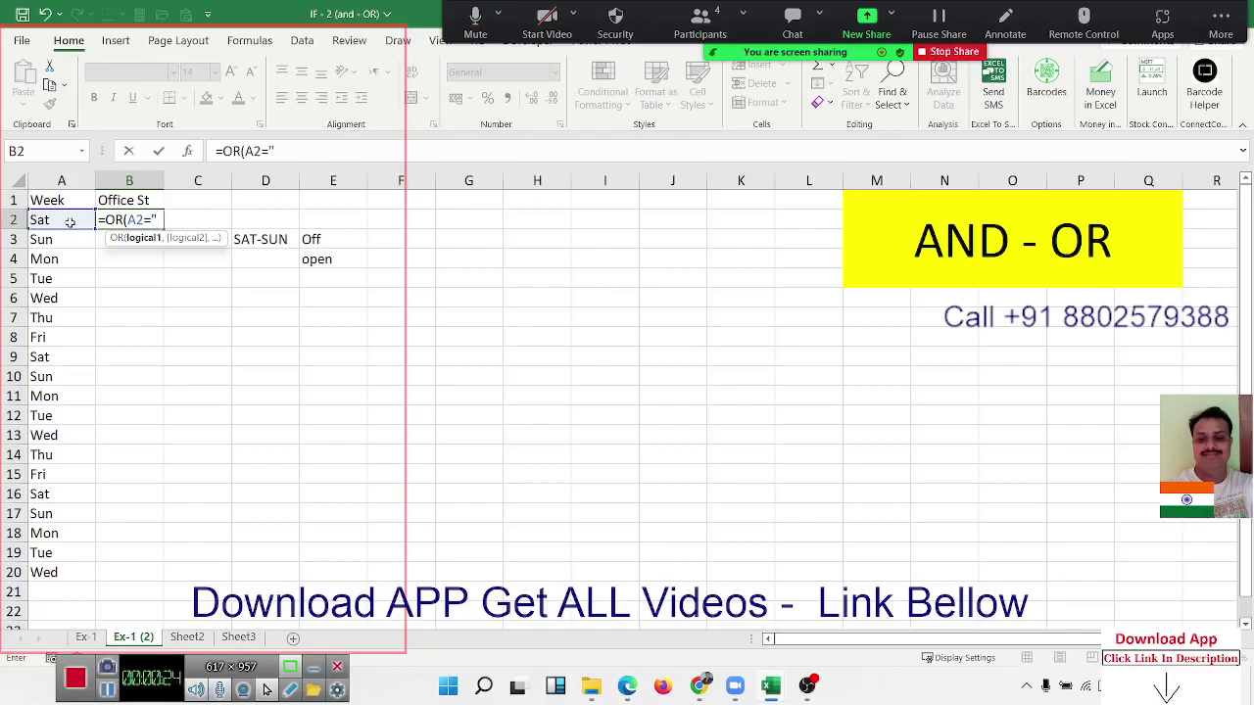
{"action": "type", "text": "Sat\""}
{"action": "type", "text": ","}
{"action": "left_click", "coordinate": [69, 223]}
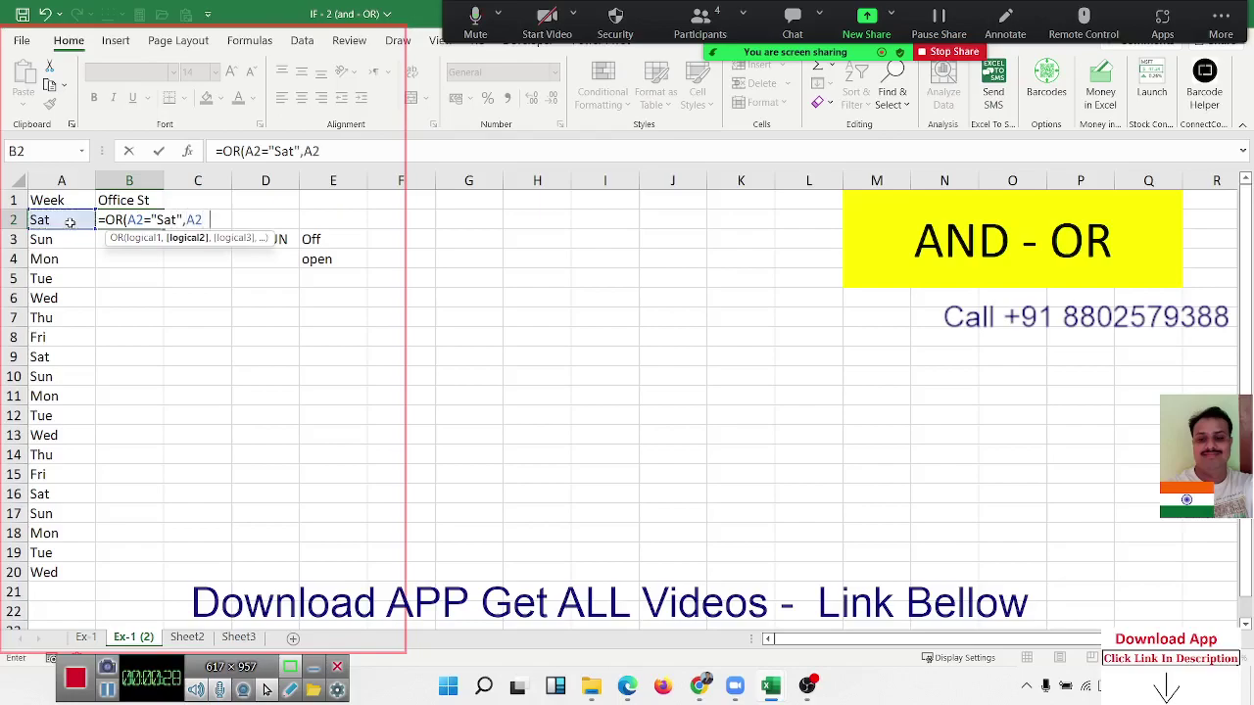
{"action": "type", "text": "S"}
{"action": "key", "text": "BackSpace"}
{"action": "type", "text": "n\""}
{"action": "type", "text": ")"}
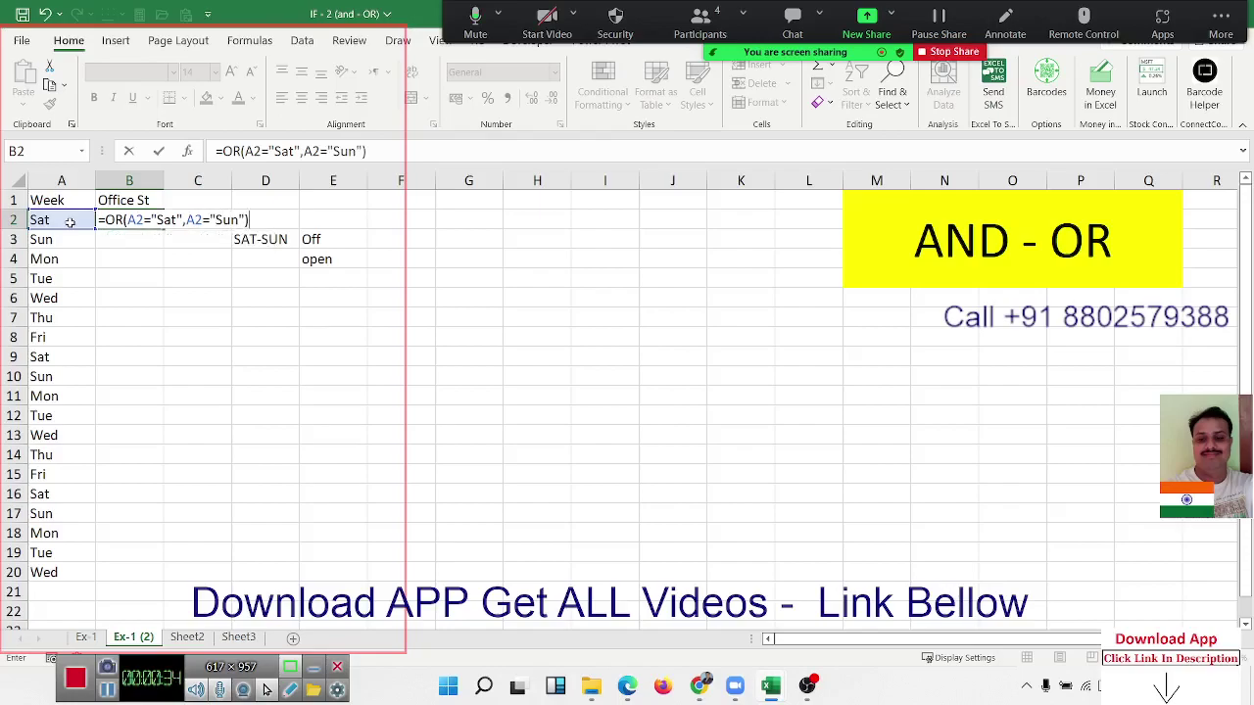
{"action": "key", "text": "Return"}
{"action": "key", "text": "Up"}
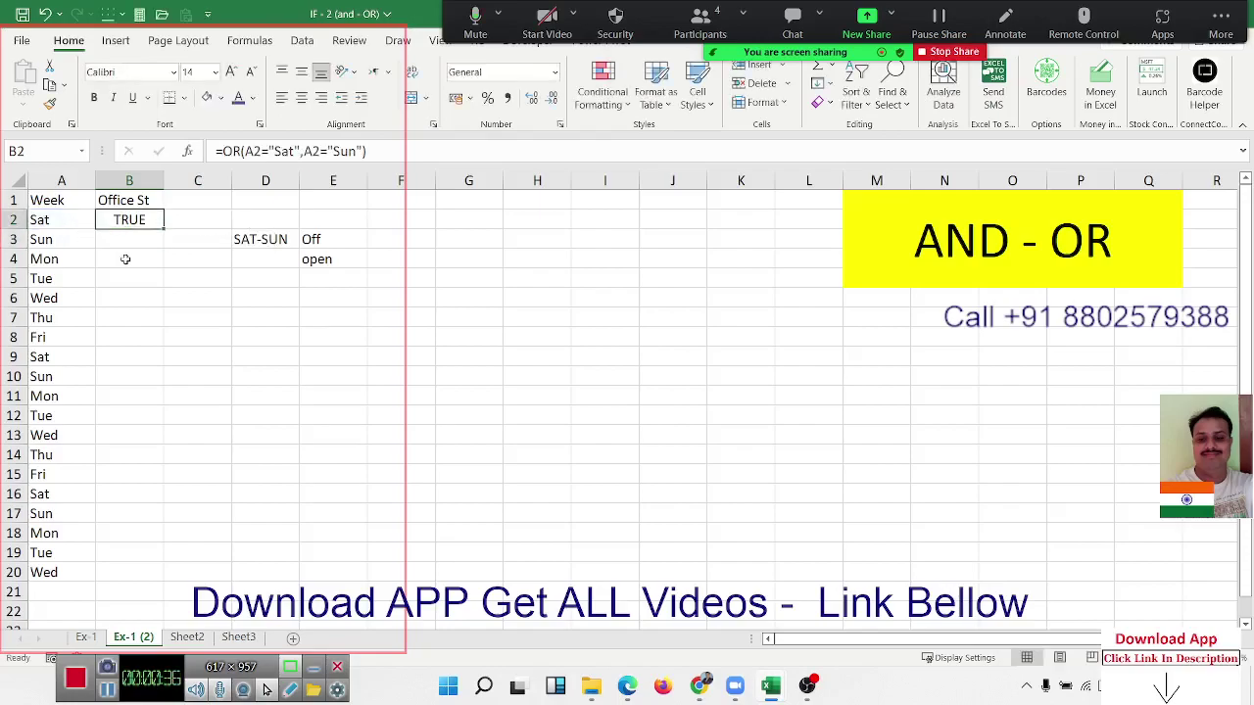
Fill the OR formula down to B20 and check the copied formulas
{"action": "double_click", "coordinate": [163, 230]}
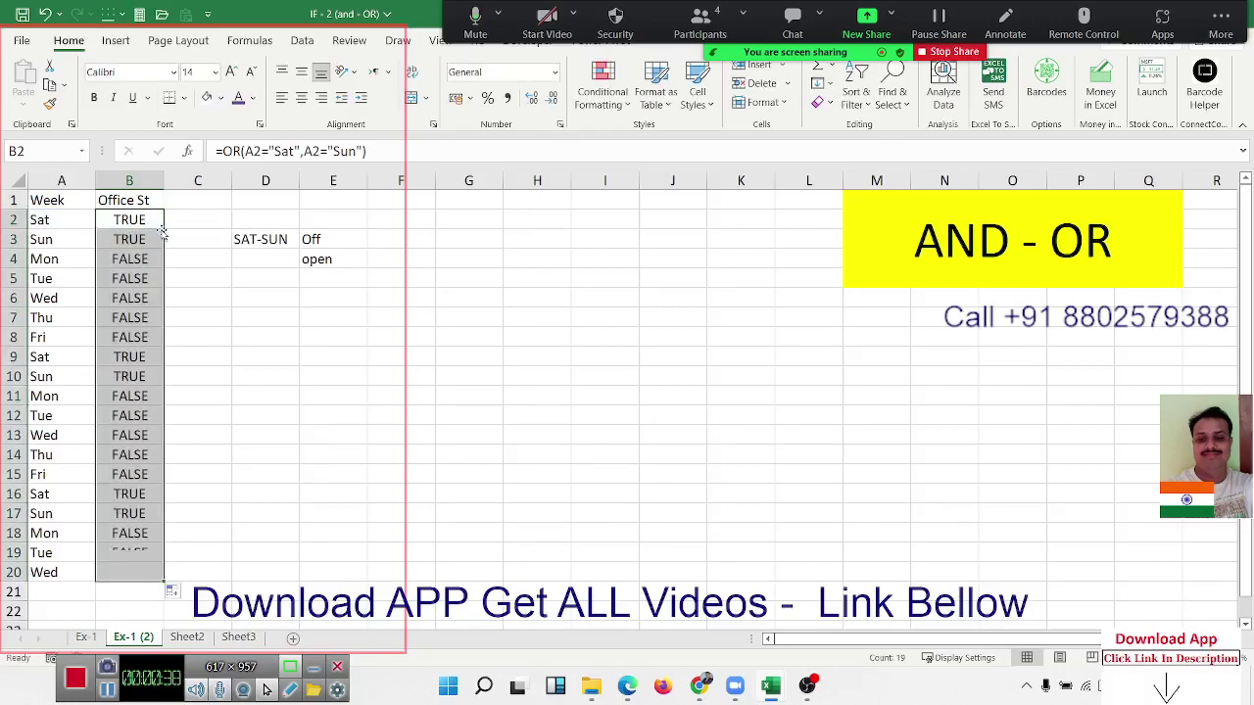
{"action": "left_click", "coordinate": [142, 264]}
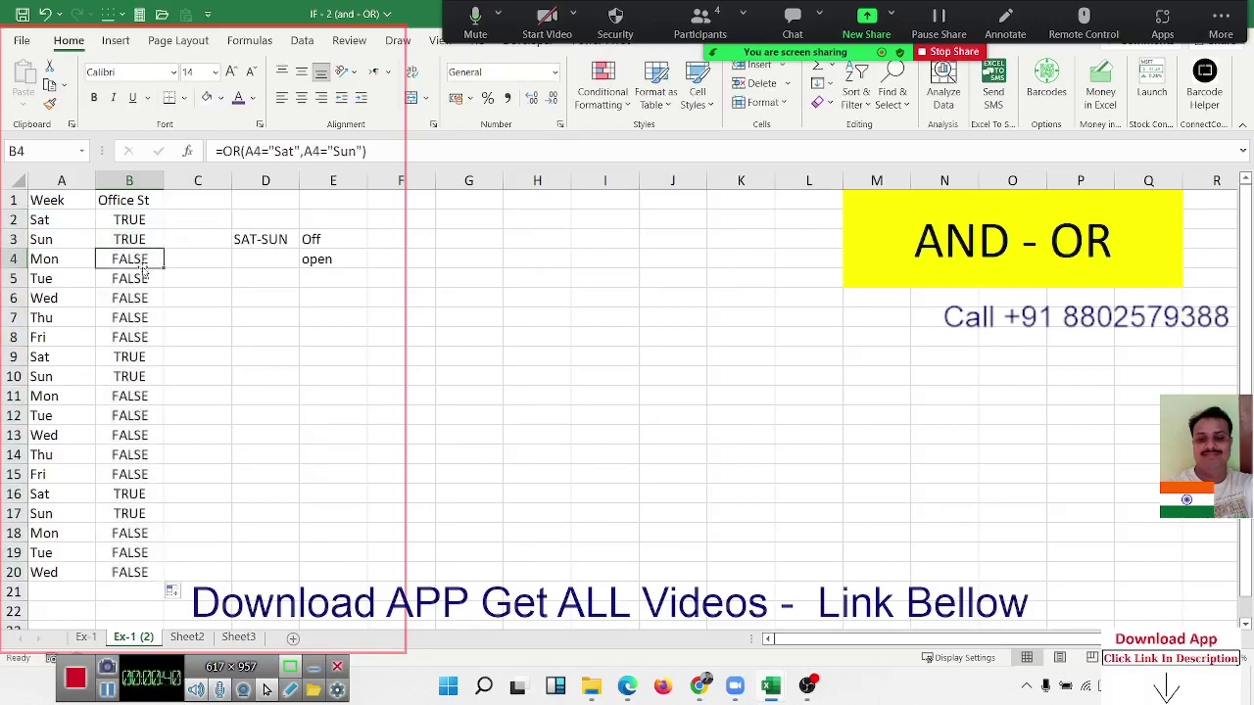
{"action": "left_click", "coordinate": [139, 221]}
Change B2 to =IF(OR(A2="Sat",A2="Sun"),"off","Close") and fill it down to row 20
{"action": "double_click", "coordinate": [139, 221]}
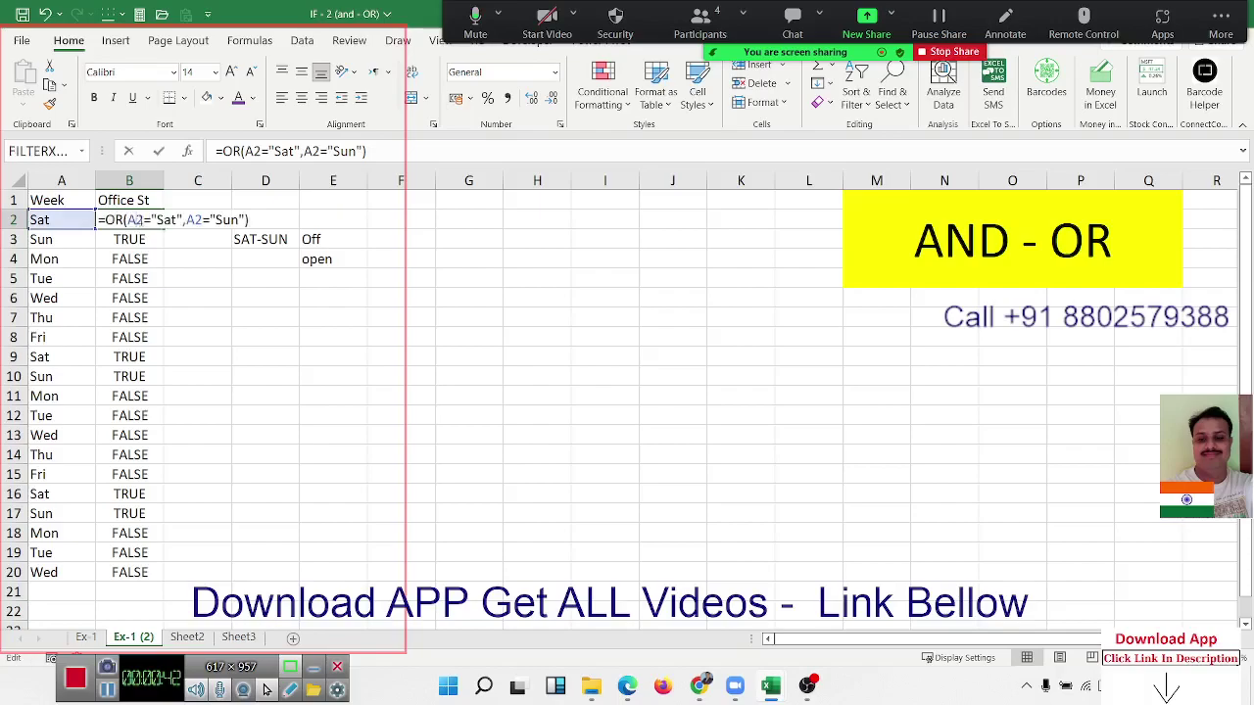
{"action": "type", "text": "i"}
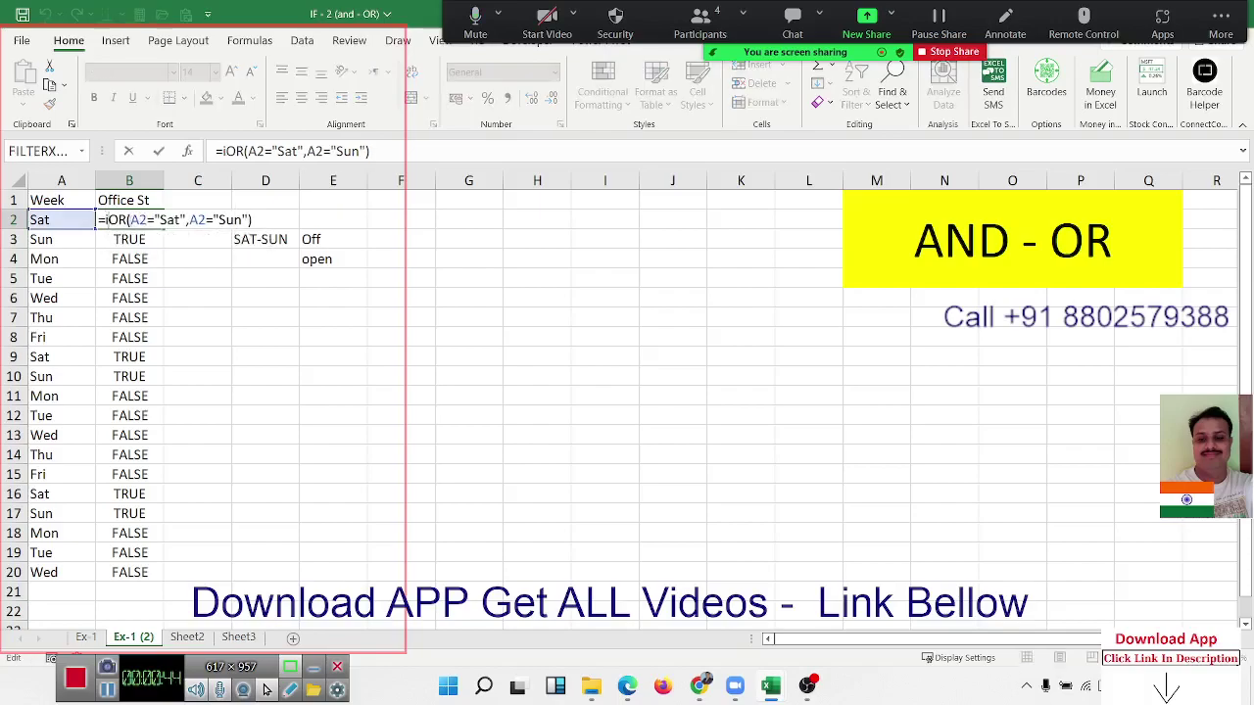
{"action": "type", "text": "f"}
{"action": "key", "text": "Tab"}
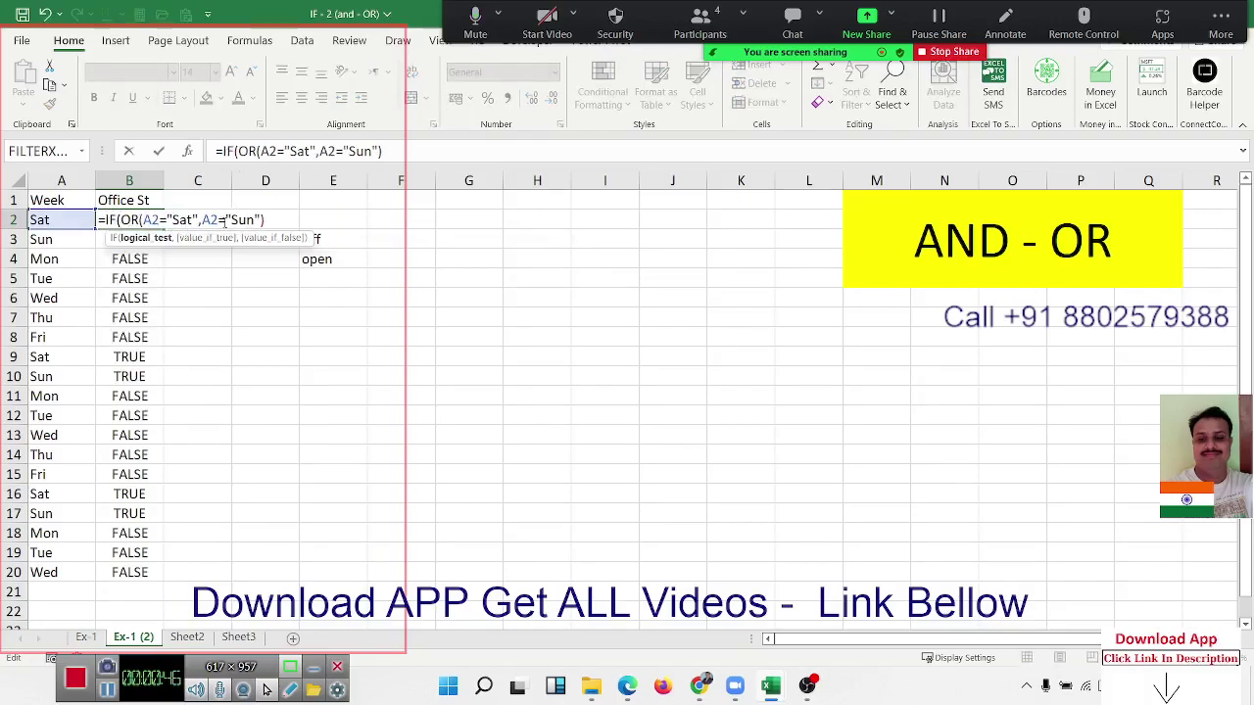
{"action": "left_click", "coordinate": [269, 221]}
{"action": "type", "text": ","}
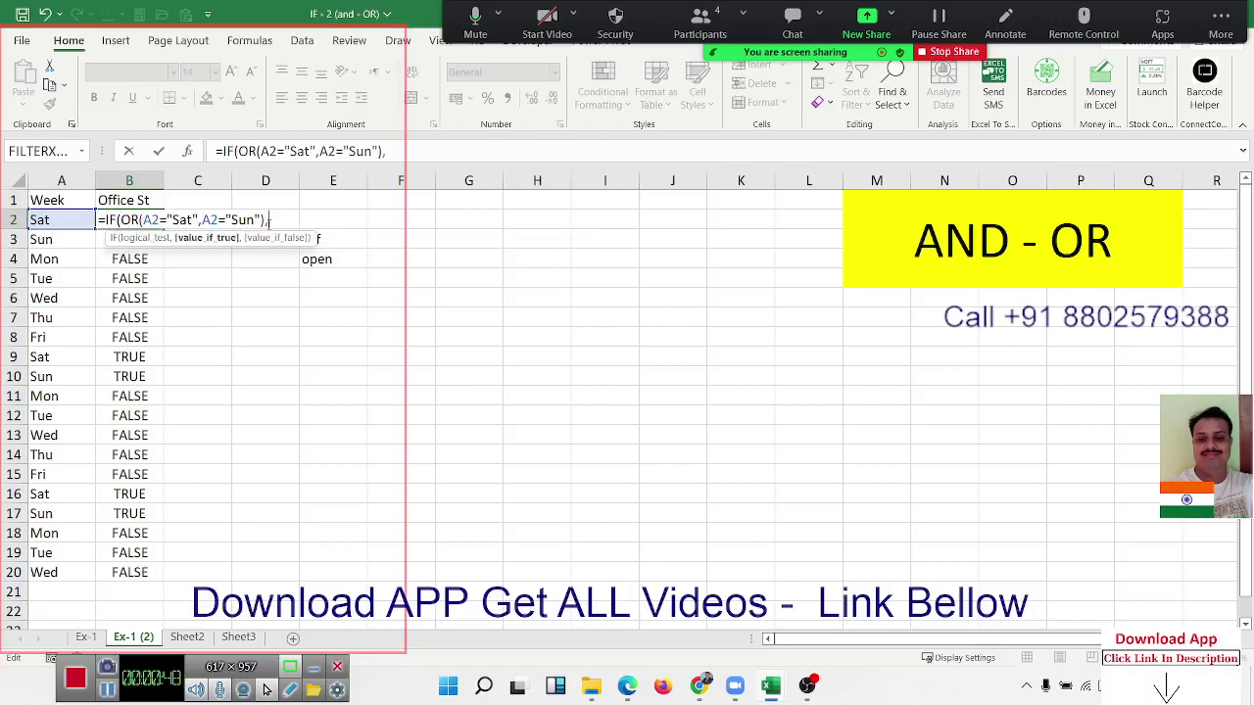
{"action": "type", "text": "\"open"}
{"action": "type", "text": "\",\""}
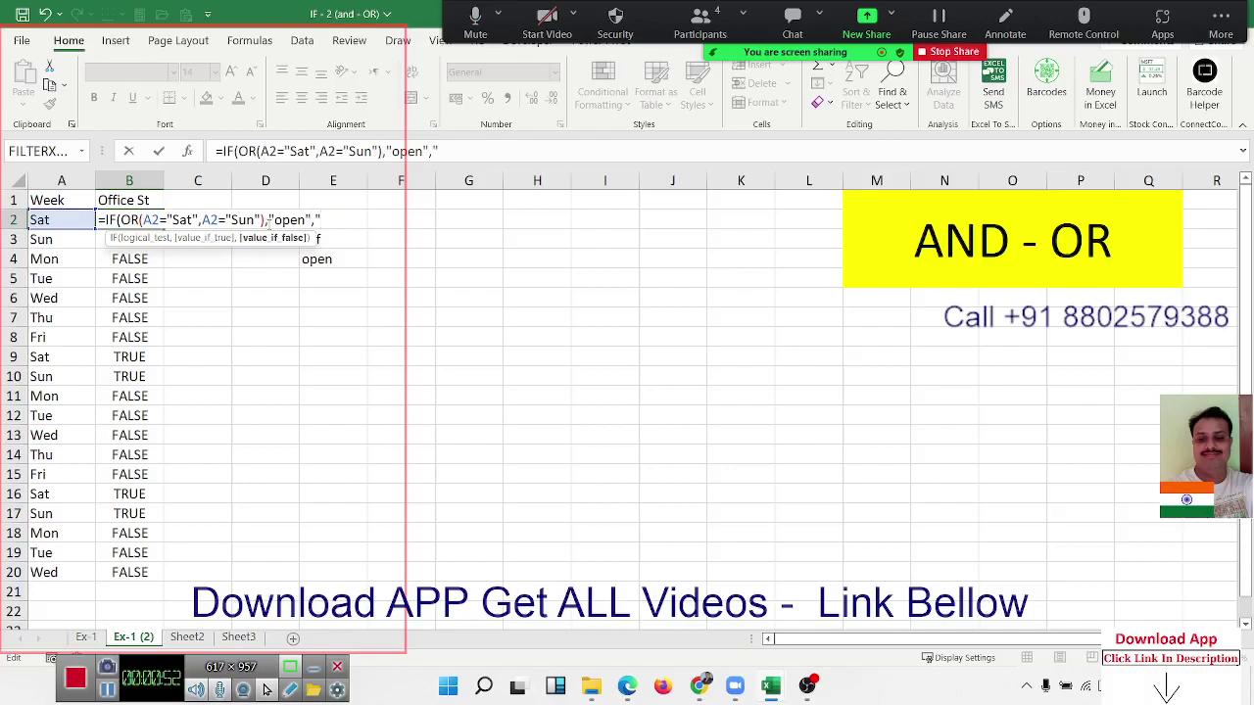
{"action": "type", "text": "cloe"}
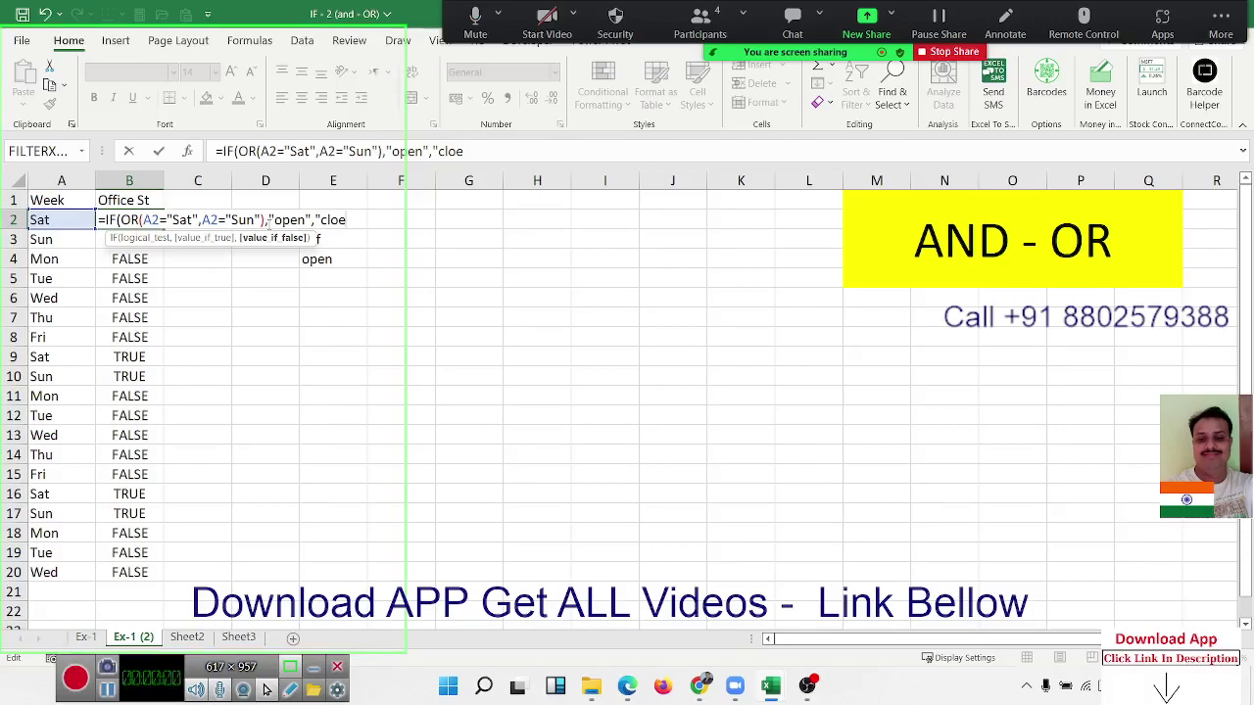
{"action": "key", "text": "BackSpace"}
{"action": "key", "text": "BackSpace"}
{"action": "key", "text": "BackSpace"}
{"action": "key", "text": "BackSpace"}
{"action": "key", "text": "BackSpace"}
{"action": "key", "text": "BackSpace"}
{"action": "key", "text": "BackSpace"}
{"action": "key", "text": "BackSpace"}
{"action": "key", "text": "BackSpace"}
{"action": "key", "text": "BackSpace"}
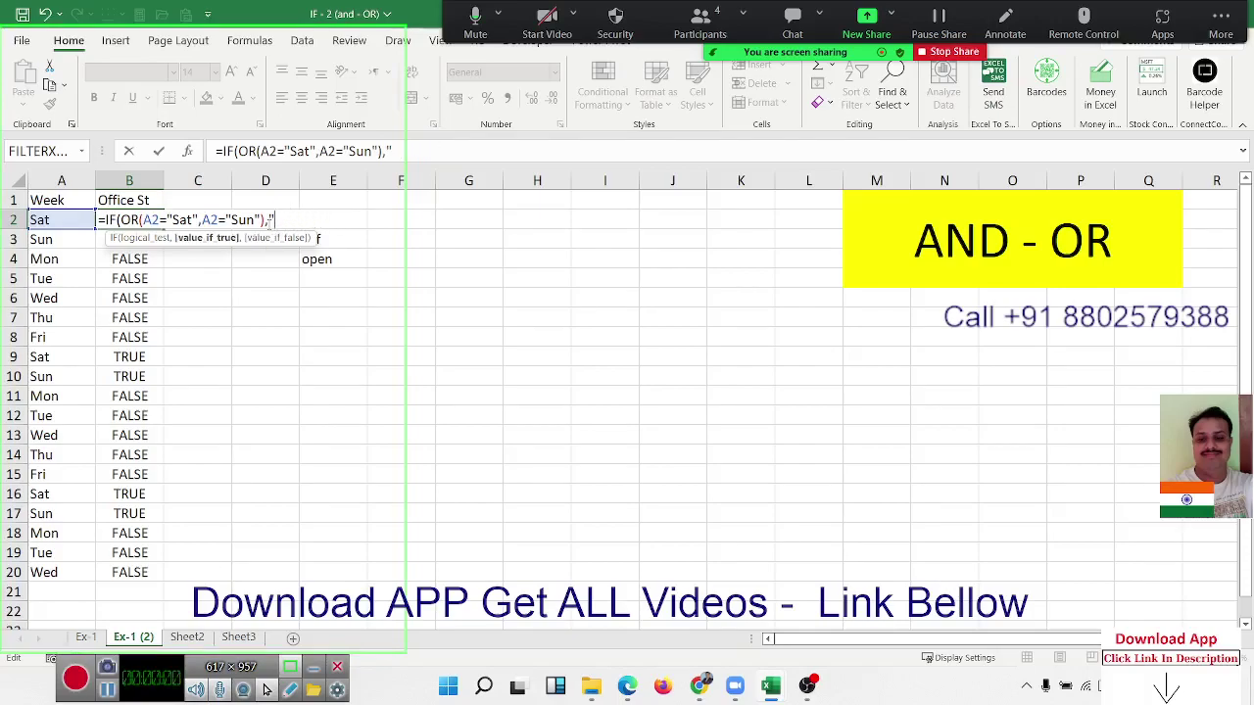
{"action": "type", "text": "off"}
{"action": "type", "text": "\",\"Cl"}
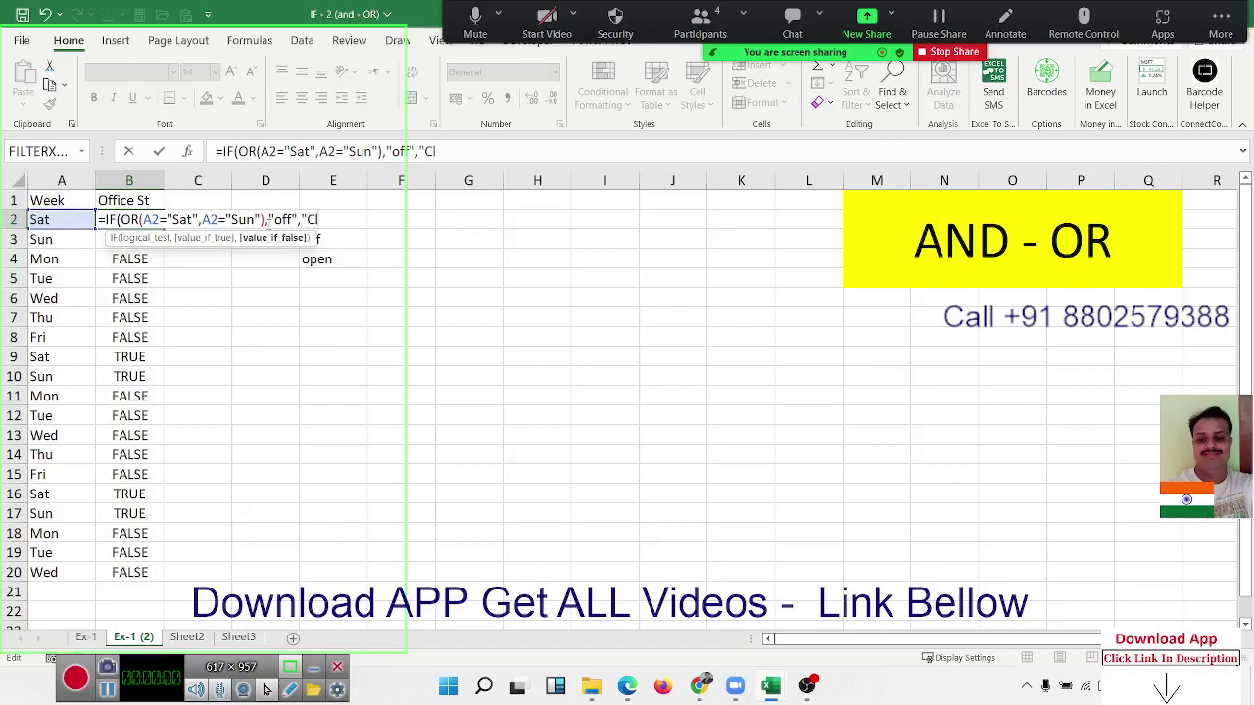
{"action": "type", "text": "ose"}
{"action": "key", "text": "Return"}
{"action": "key", "text": "Return"}
{"action": "key", "text": "Up"}
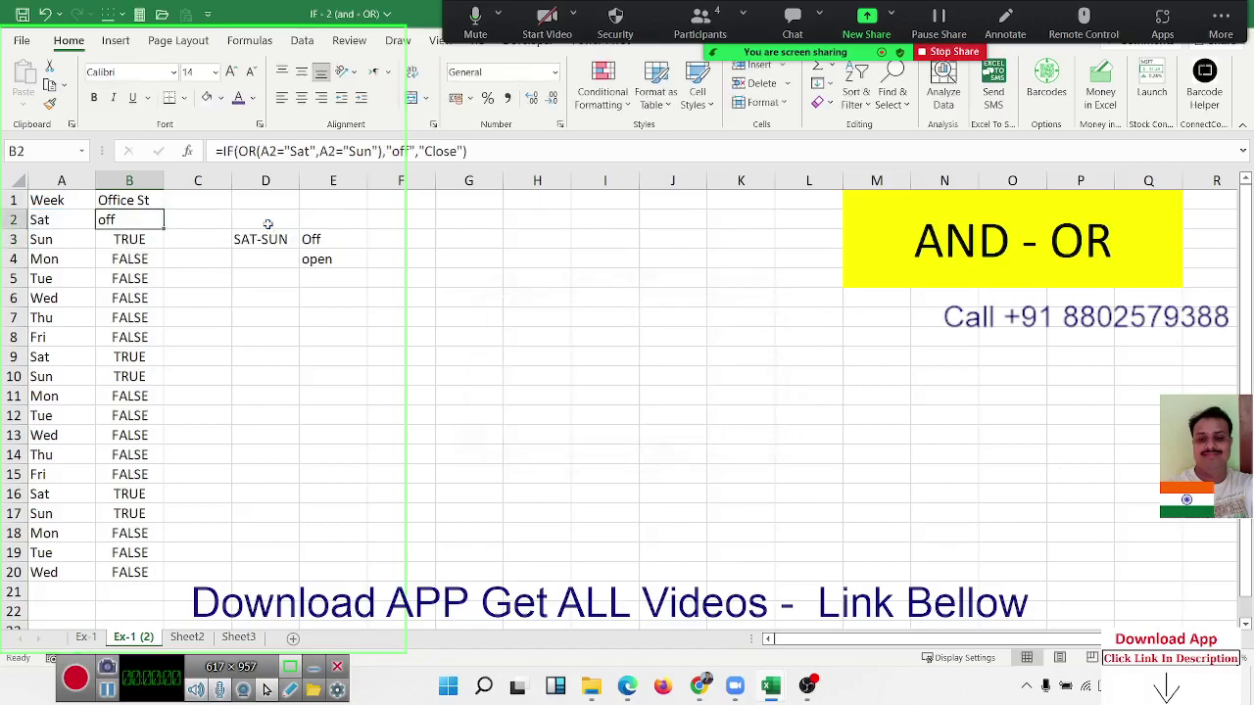
{"action": "double_click", "coordinate": [162, 228]}
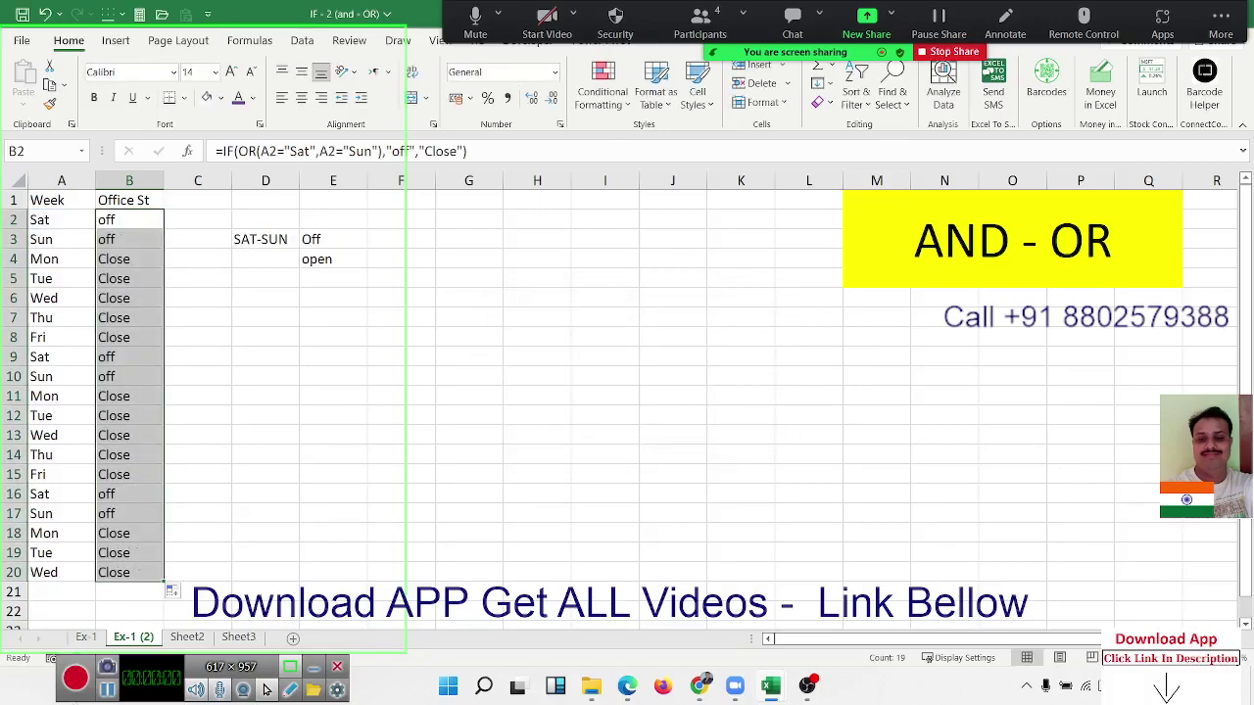
{"action": "left_click", "coordinate": [102, 638]}
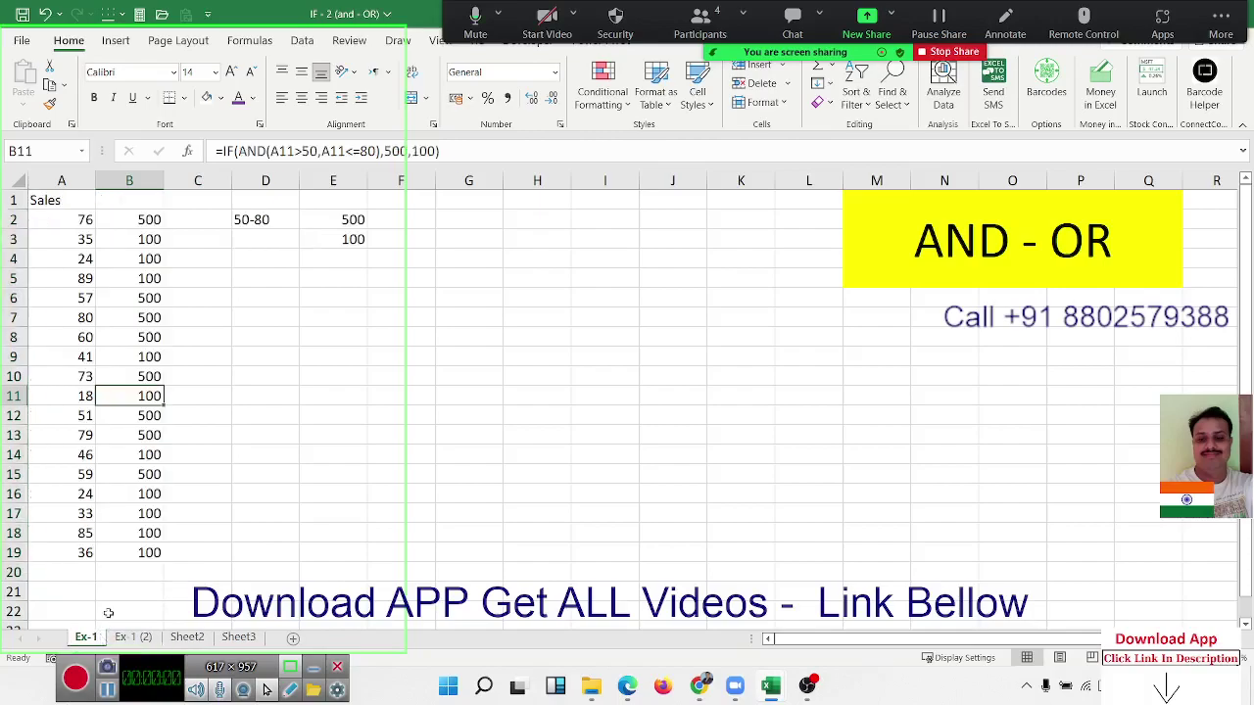
{"action": "left_click", "coordinate": [119, 216]}
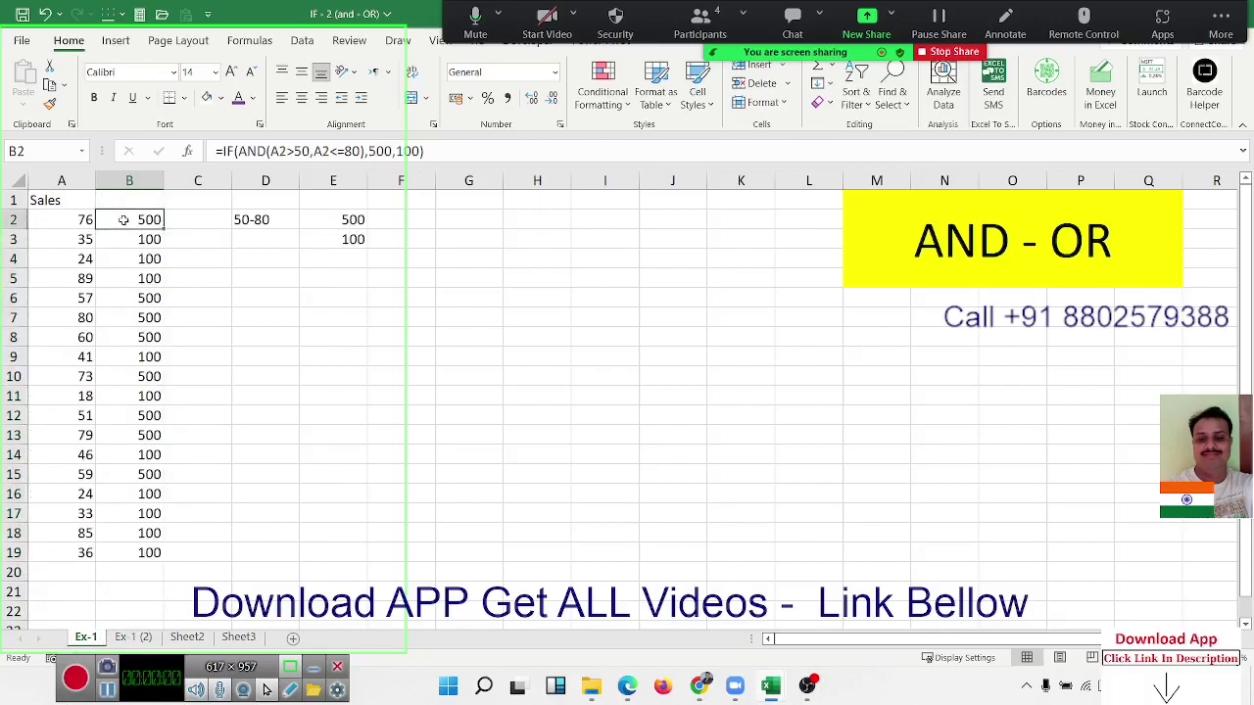
{"action": "double_click", "coordinate": [120, 218]}
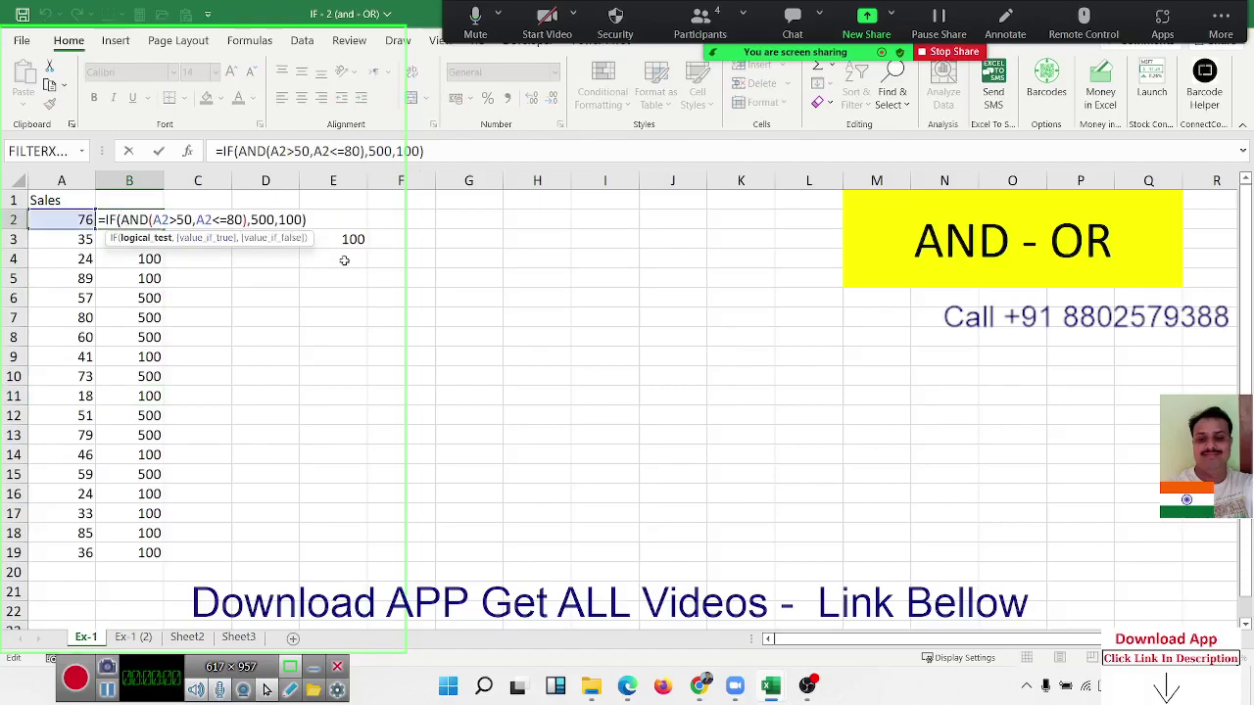
{"action": "left_click_drag", "start_coordinate": [406, 264], "coordinate": [432, 265]}
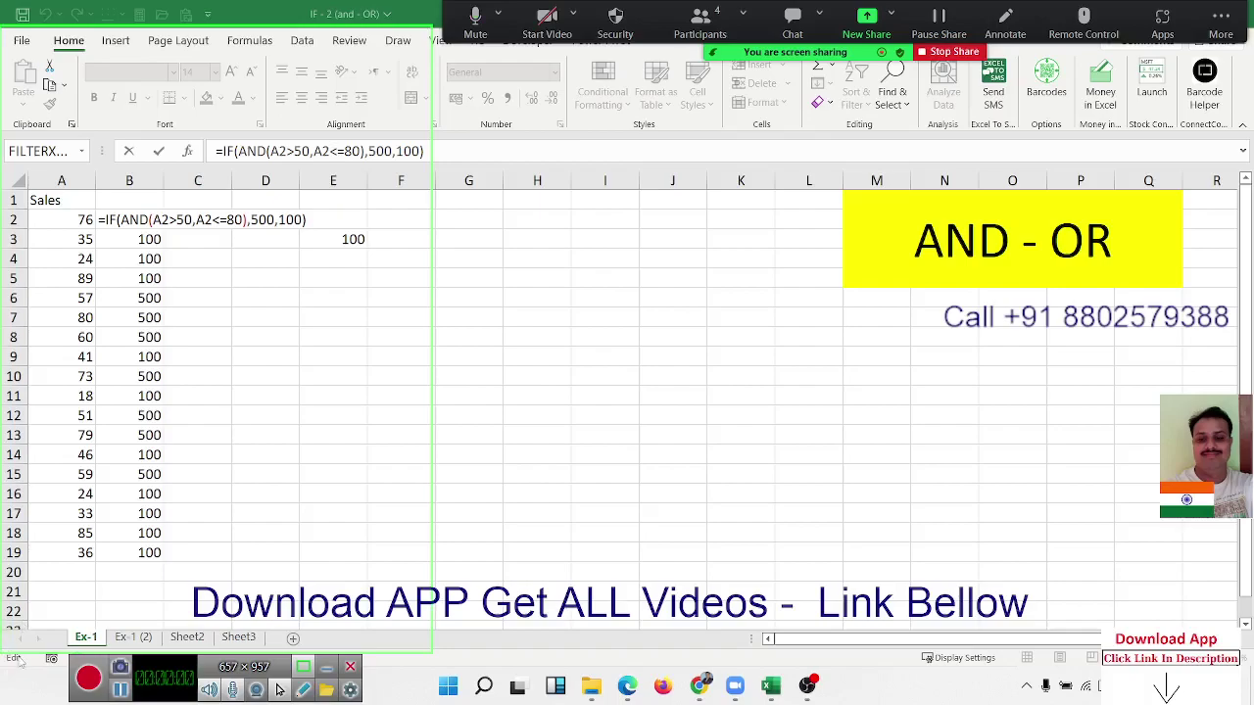
{"action": "left_click_drag", "start_coordinate": [5, 624], "coordinate": [20, 624]}
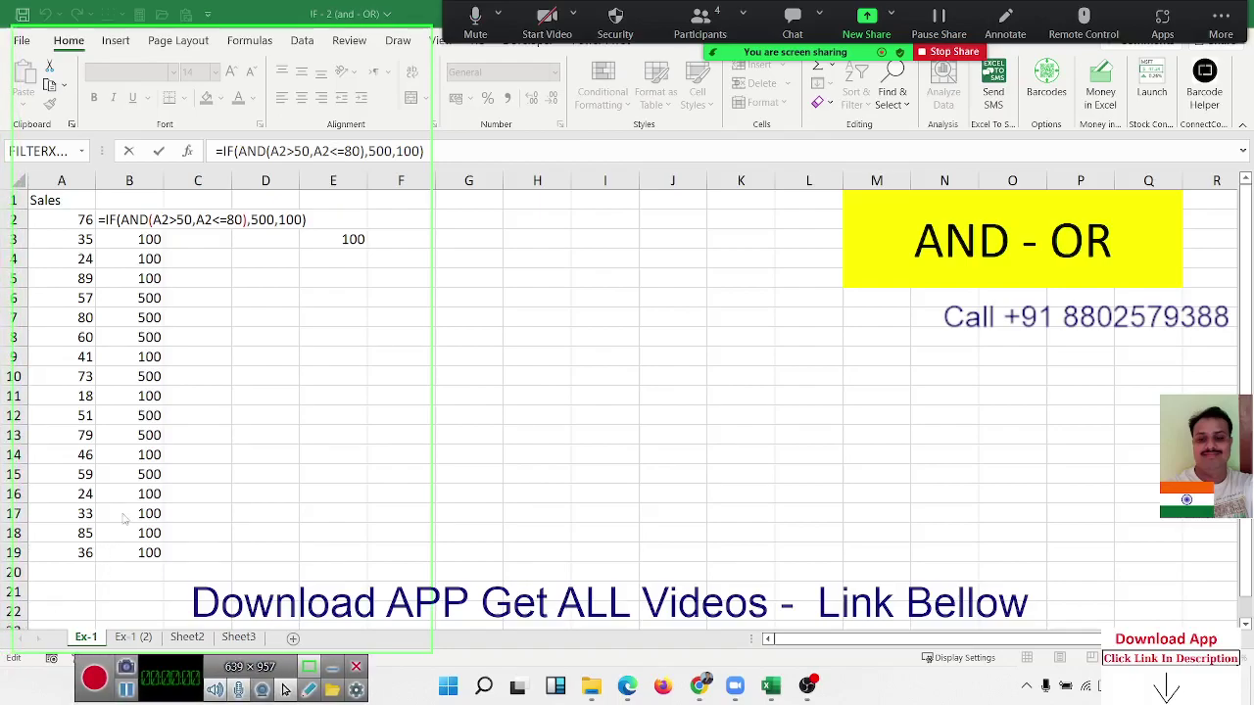
{"action": "key", "text": "Escape"}
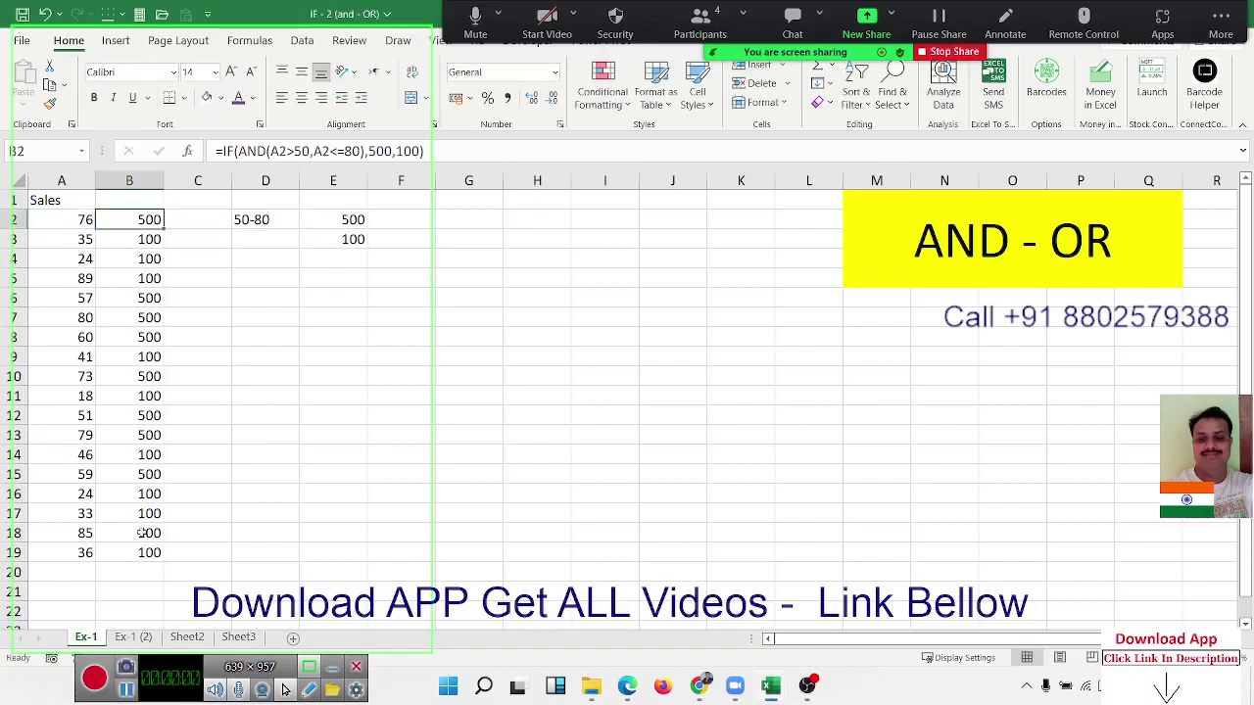
{"action": "left_click", "coordinate": [134, 635]}
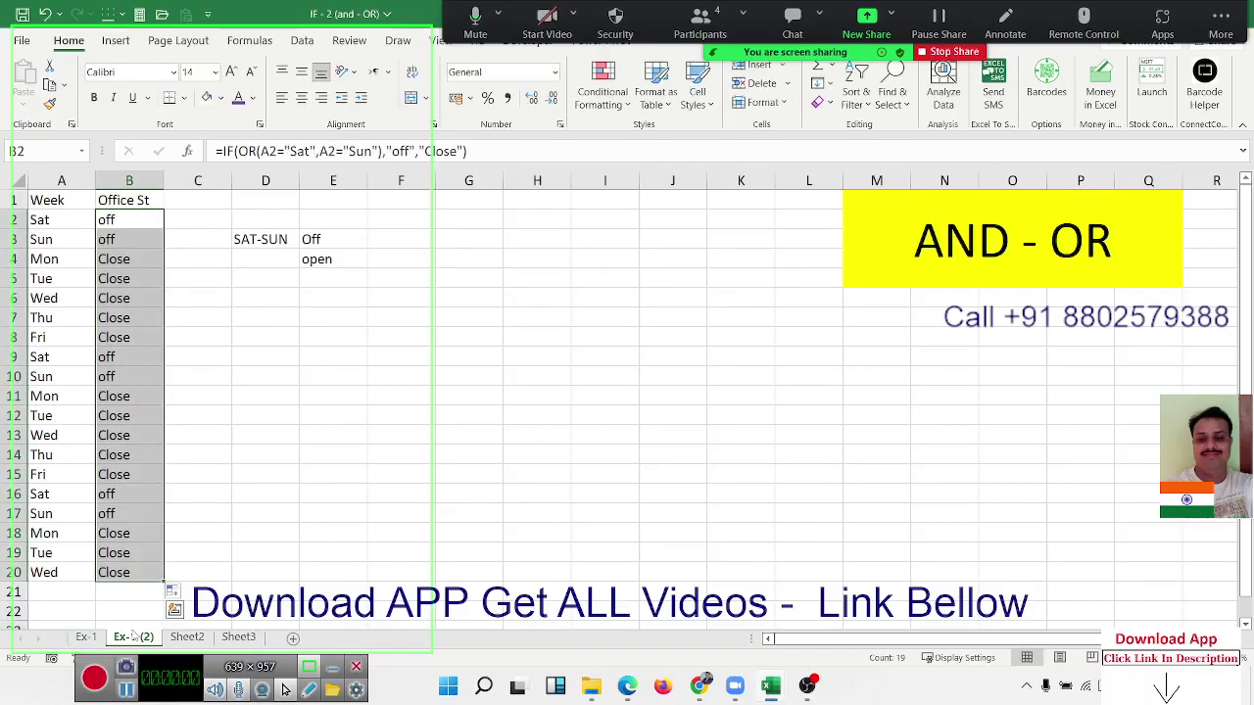
Copy Ex-1 (2) into a new sheet Ex-1 (3) and clear columns A to E
{"action": "left_click", "coordinate": [128, 299]}
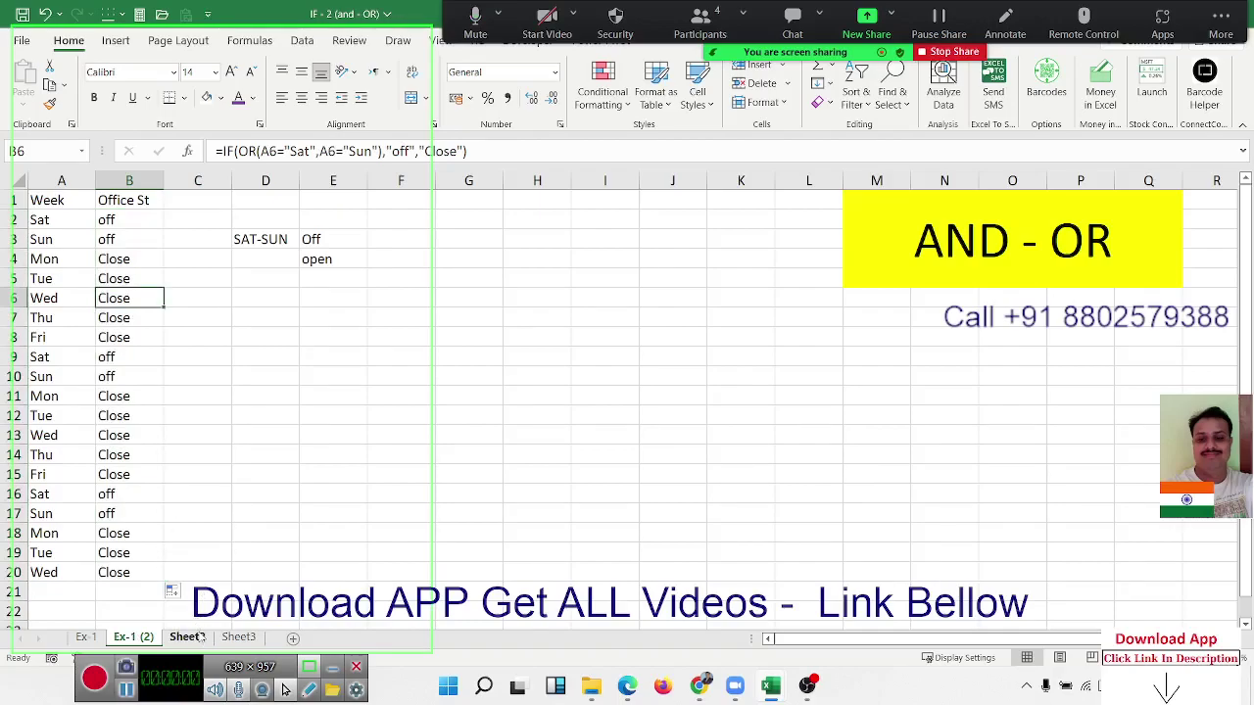
{"action": "left_click_drag", "start_coordinate": [127, 639], "coordinate": [191, 632], "text": "ctrl"}
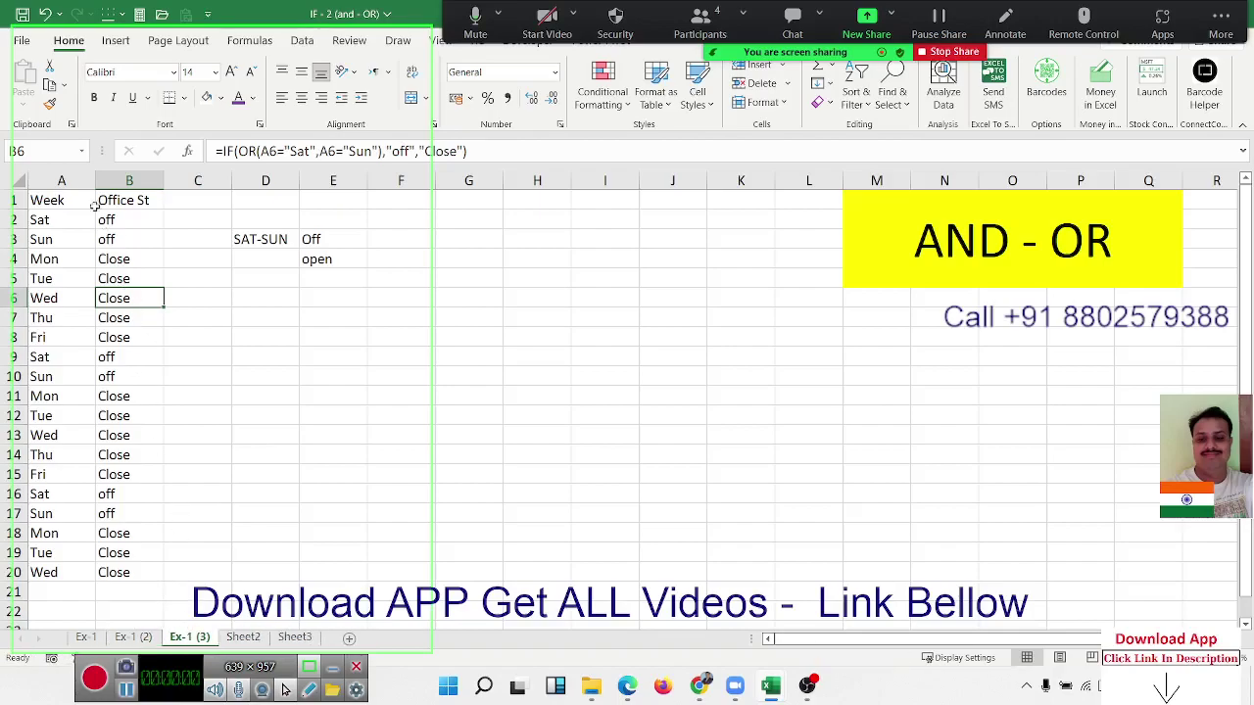
{"action": "left_click_drag", "start_coordinate": [61, 180], "coordinate": [336, 189]}
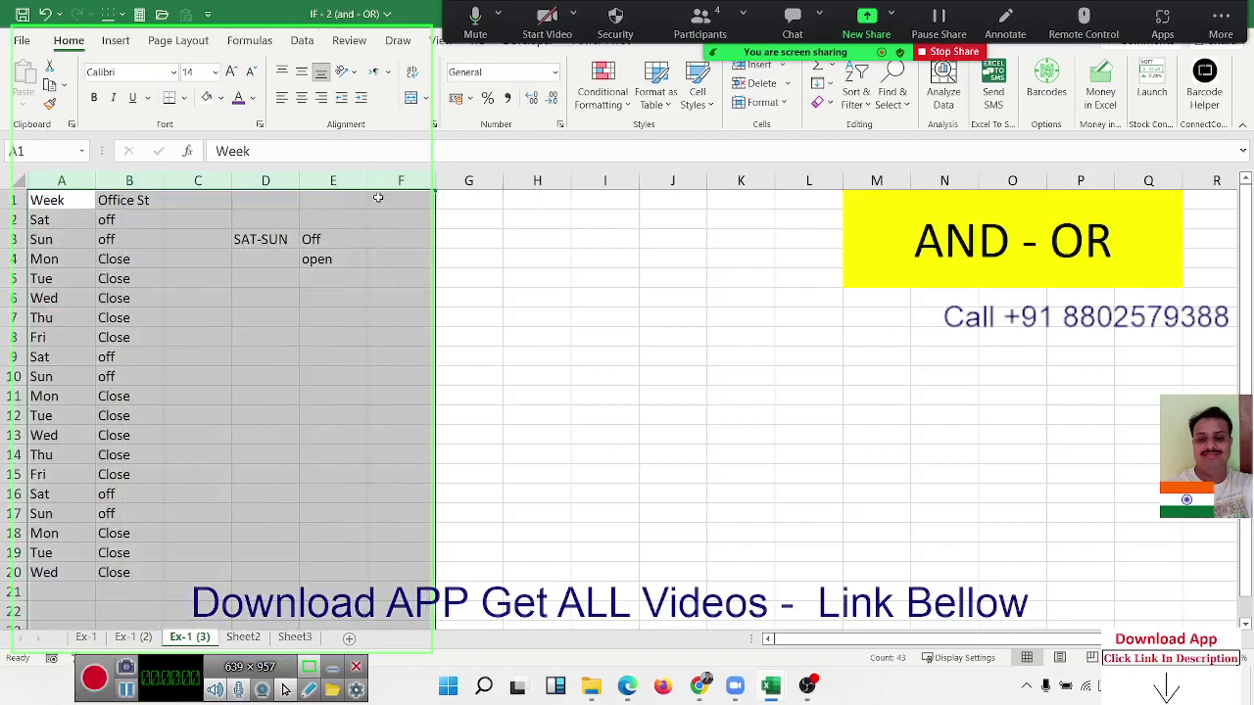
{"action": "key", "text": "Delete"}
Type Name as the A1 header and start entering S-1 in B1
{"action": "key", "text": "ctrl+Home"}
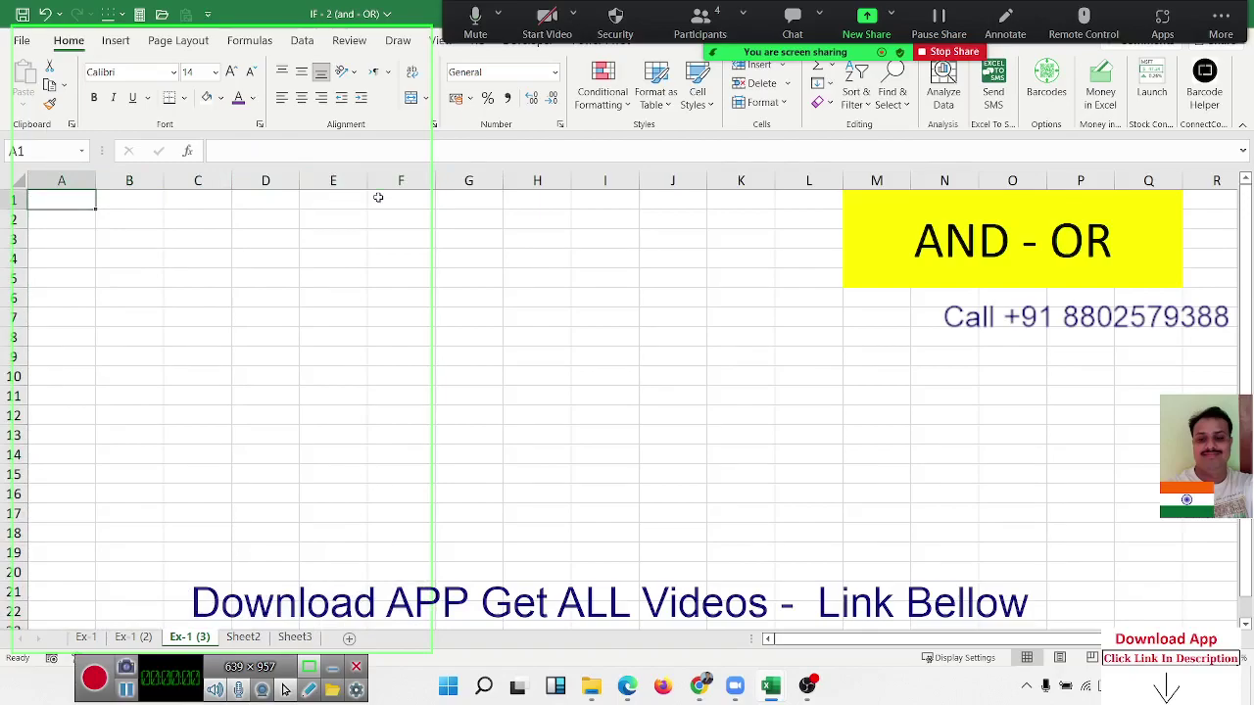
{"action": "type", "text": "Name"}
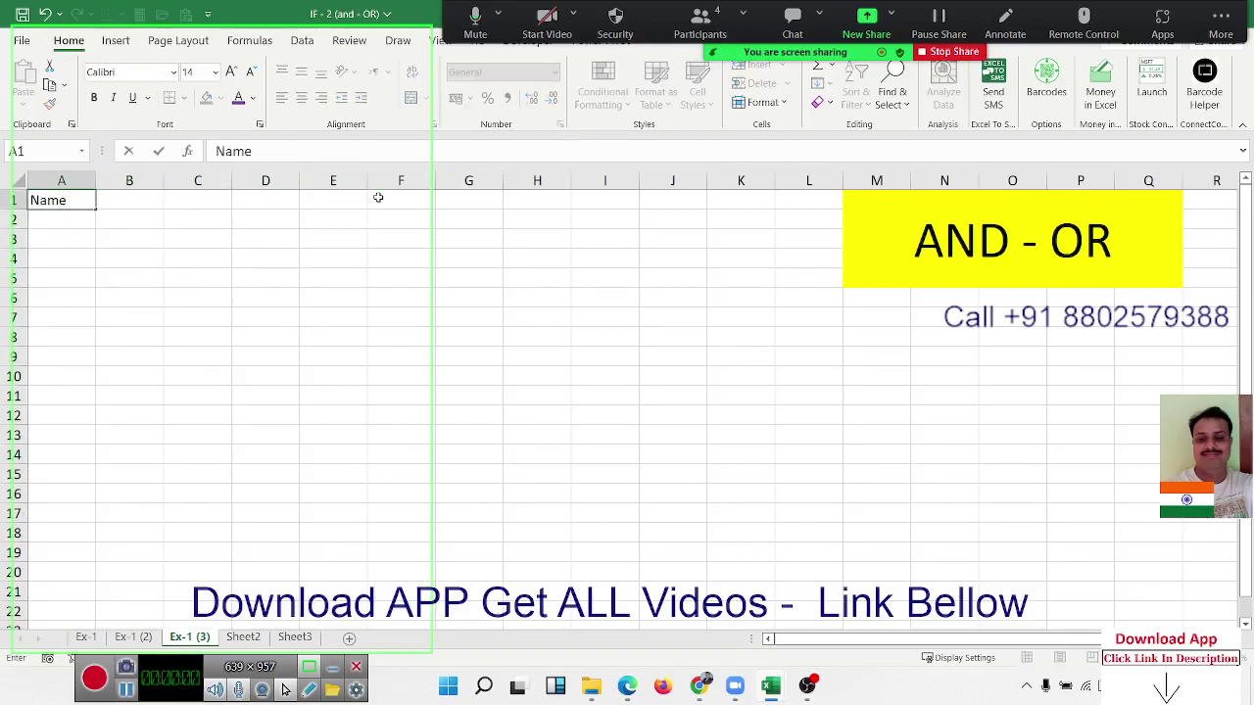
{"action": "key", "text": "Return"}
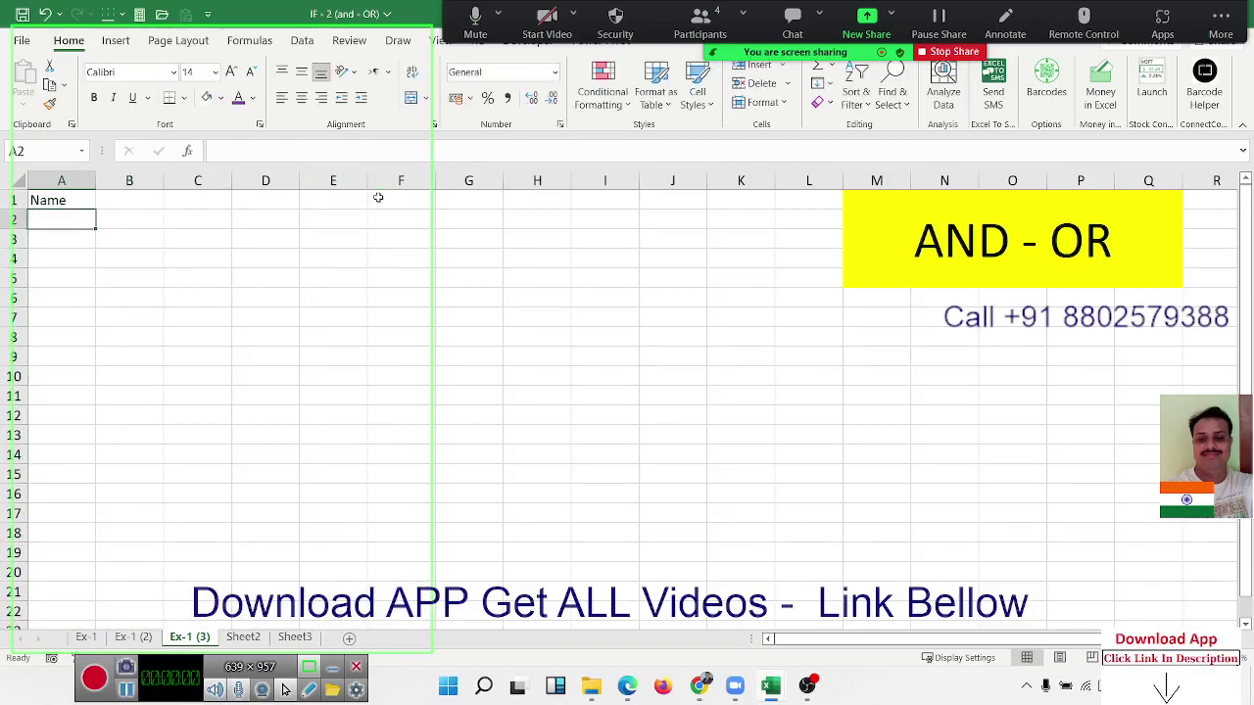
{"action": "key", "text": "Up"}
{"action": "key", "text": "Right"}
{"action": "type", "text": "S"}
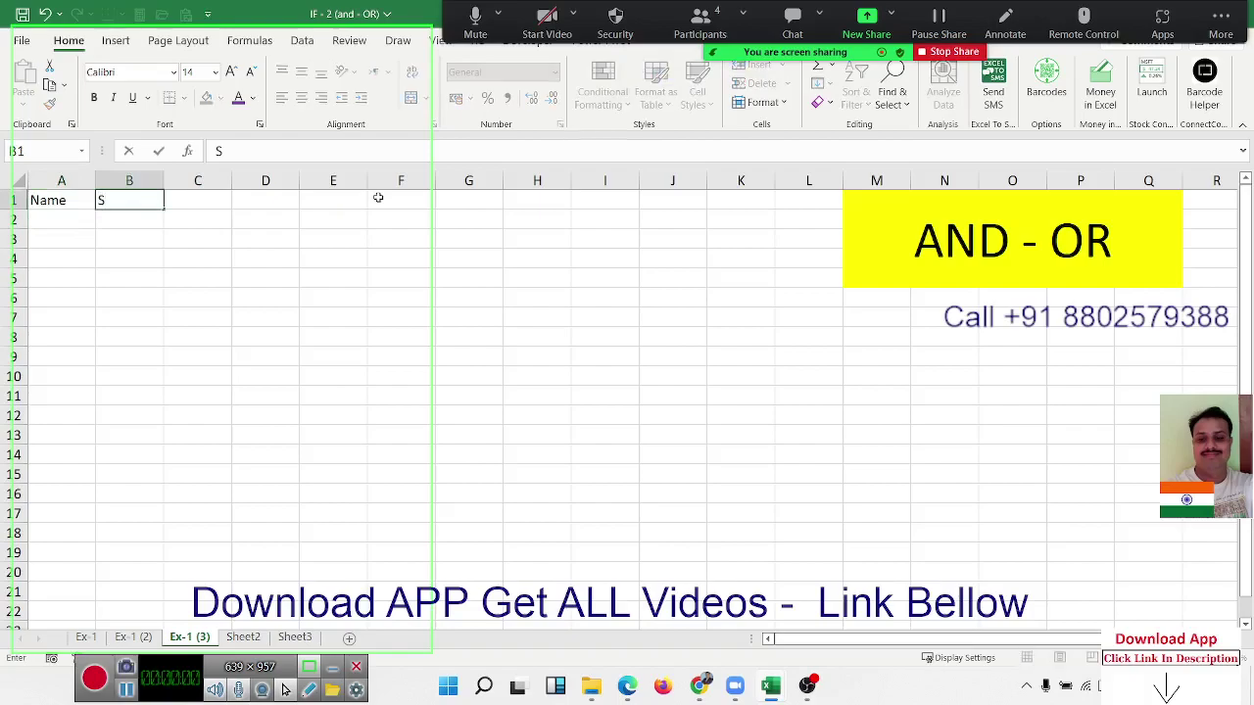
{"action": "type", "text": "-1"}
Fill the S-1 to S-4 headings across B1:E1 and enter Result in F1
{"action": "key", "text": "Return"}
{"action": "left_click", "coordinate": [152, 201]}
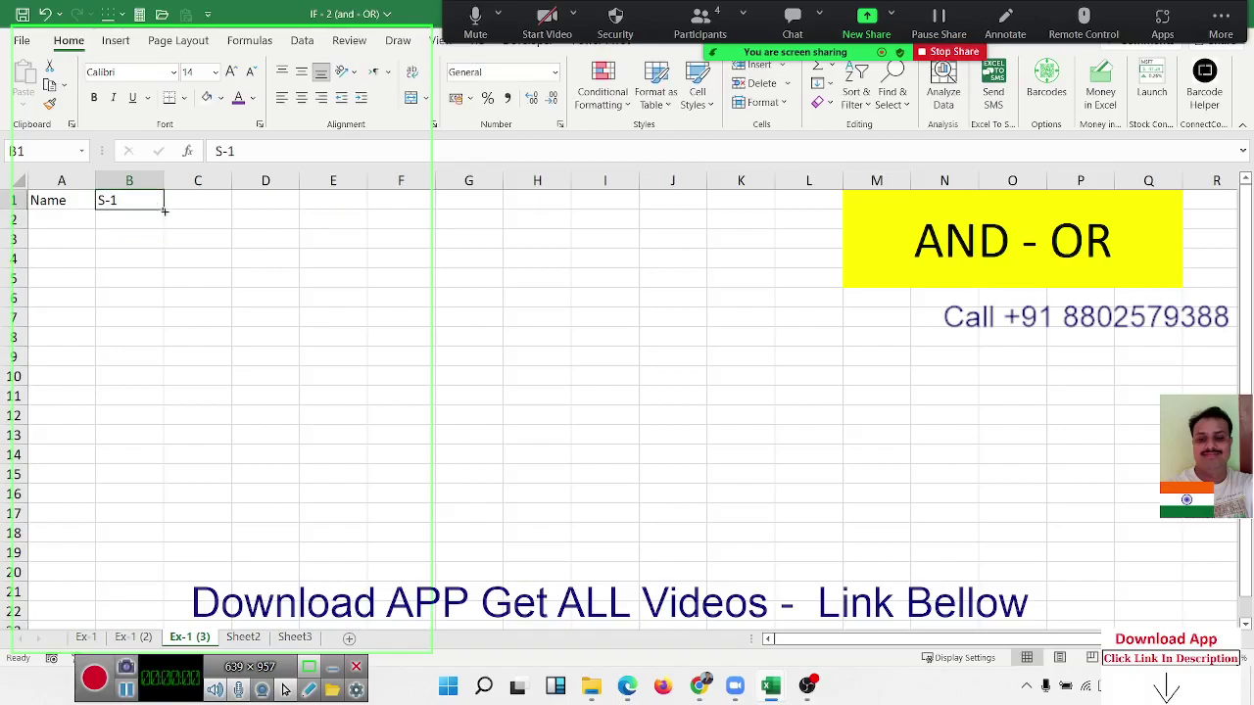
{"action": "left_click_drag", "start_coordinate": [163, 209], "coordinate": [352, 212]}
{"action": "left_click", "coordinate": [422, 200]}
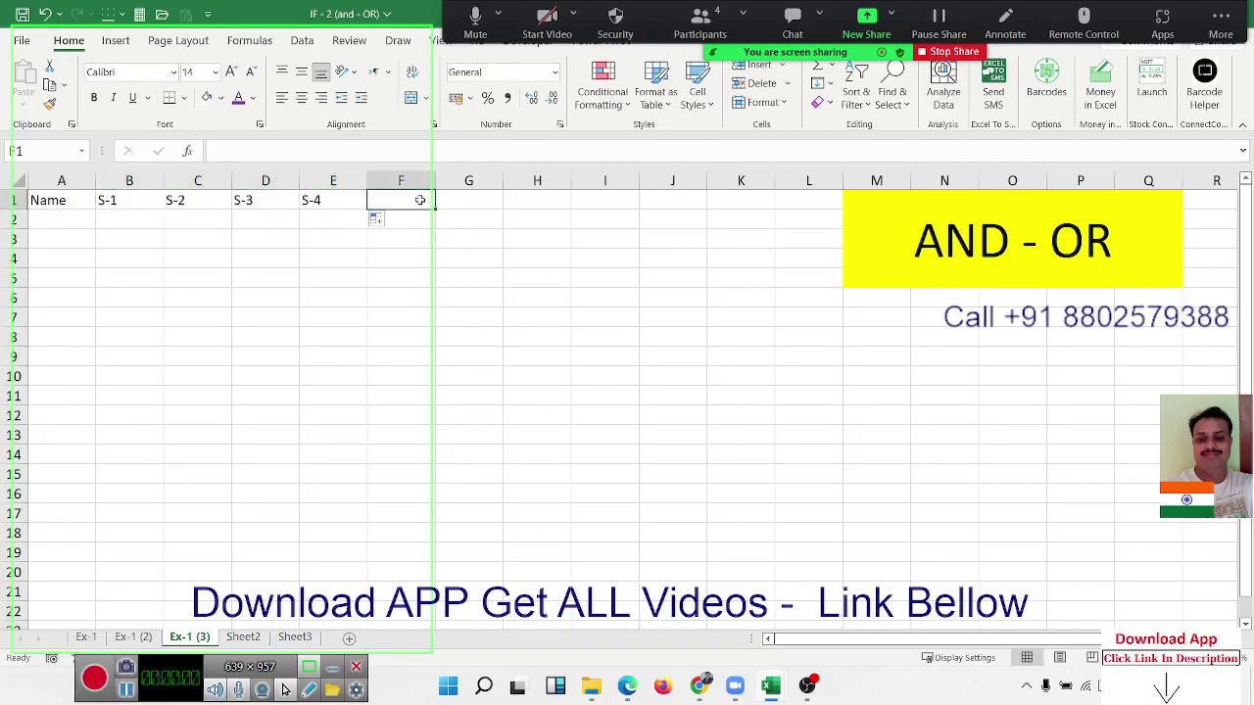
{"action": "type", "text": "Re"}
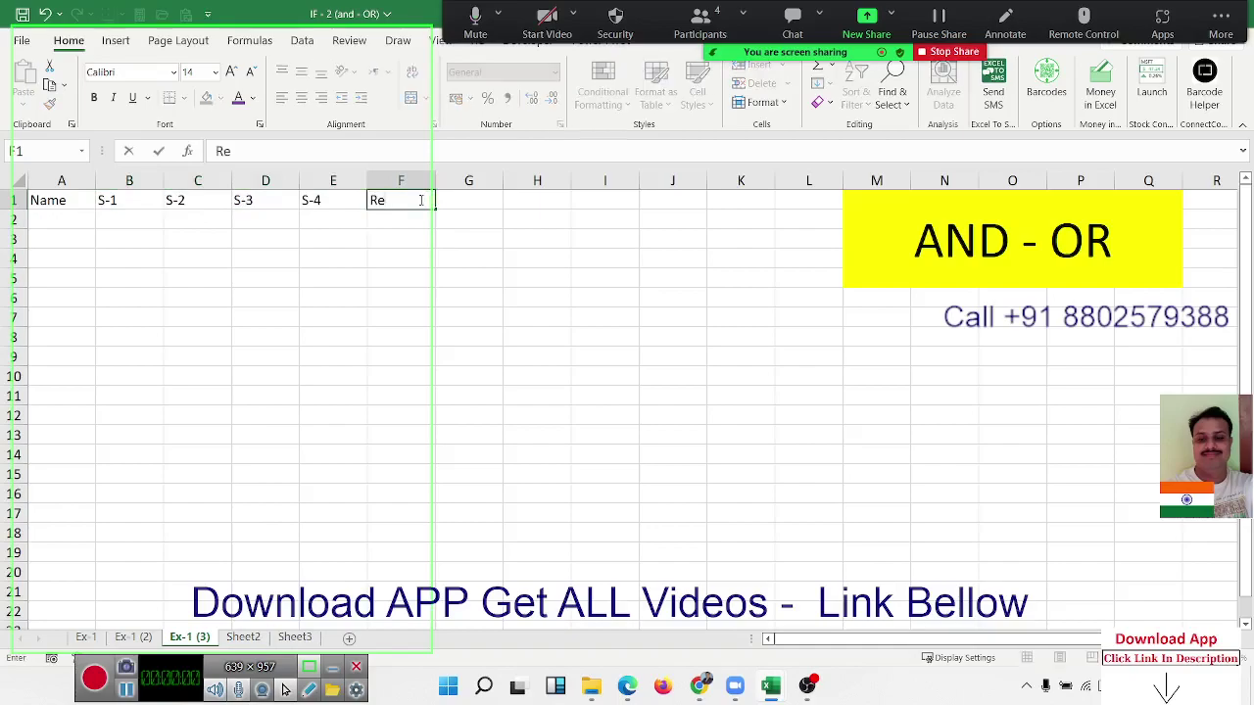
{"action": "type", "text": "ult"}
{"action": "key", "text": "BackSpace"}
{"action": "key", "text": "BackSpace"}
{"action": "type", "text": "lt"}
{"action": "key", "text": "Return"}
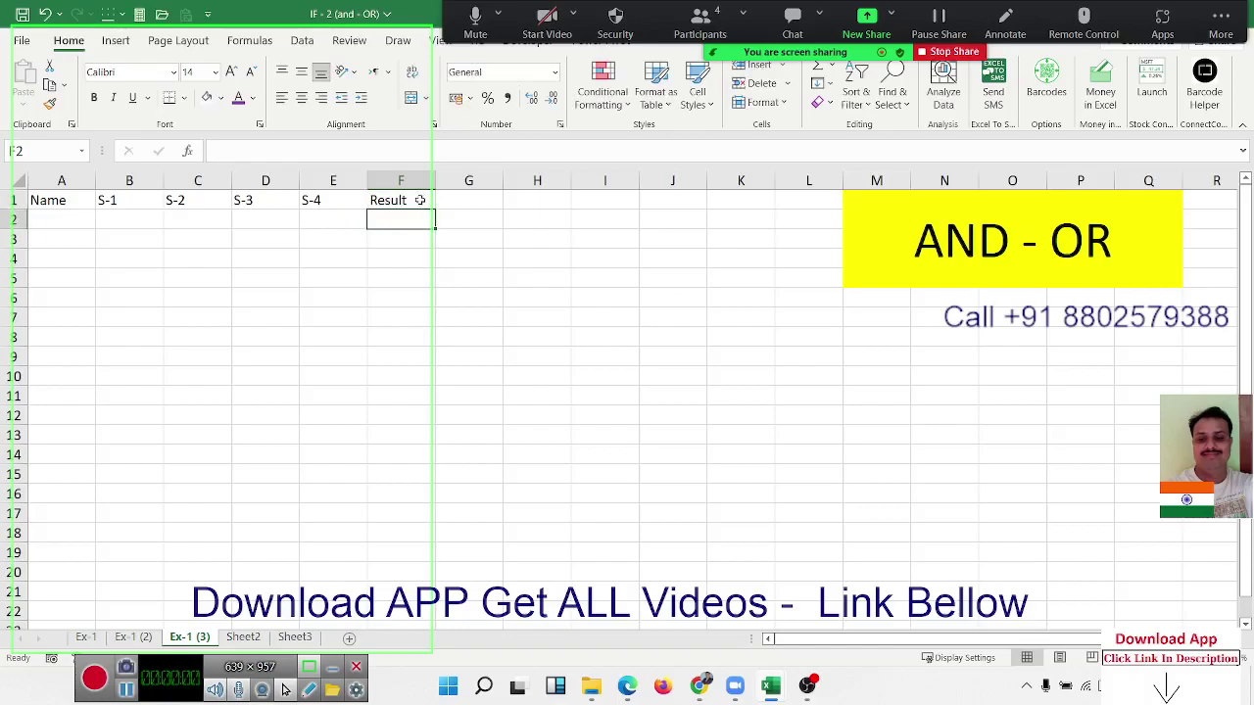
Enter the first student's name in A2 and auto-fill names down to A12
{"action": "key", "text": "Left"}
{"action": "key", "text": "Left"}
{"action": "key", "text": "Left"}
{"action": "key", "text": "Left"}
{"action": "key", "text": "Left"}
{"action": "type", "text": "Puja"}
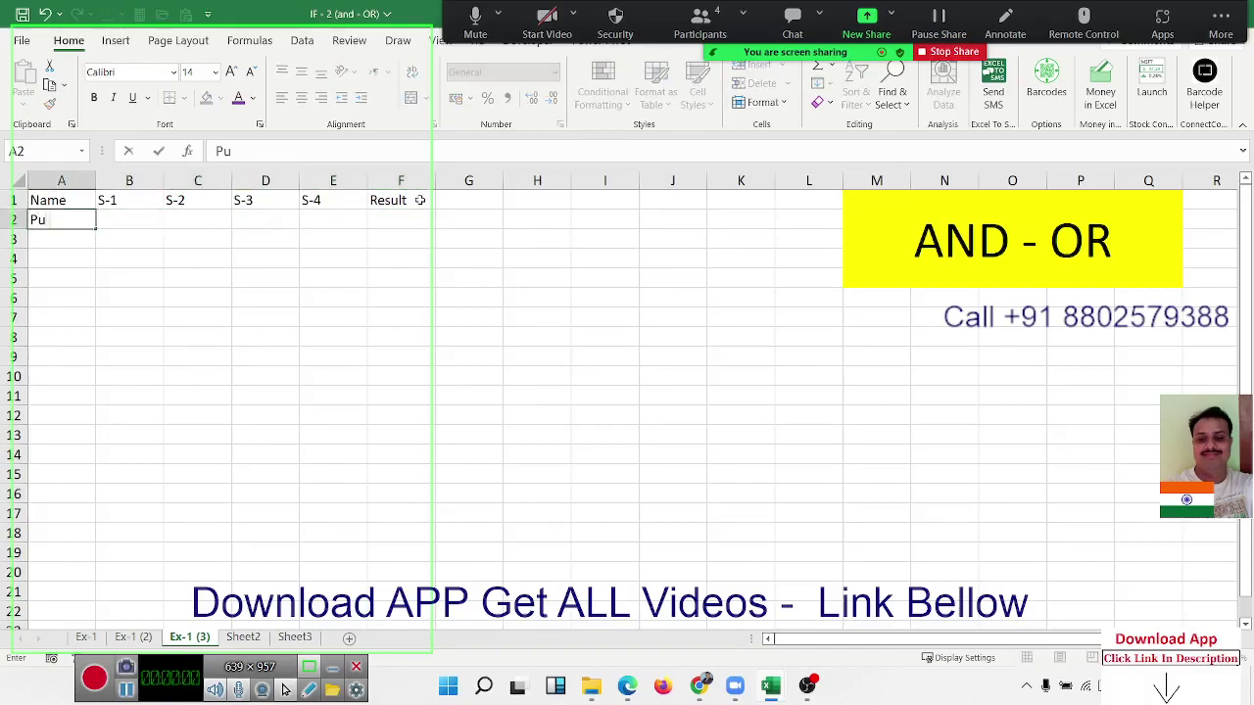
{"action": "left_click", "coordinate": [44, 275]}
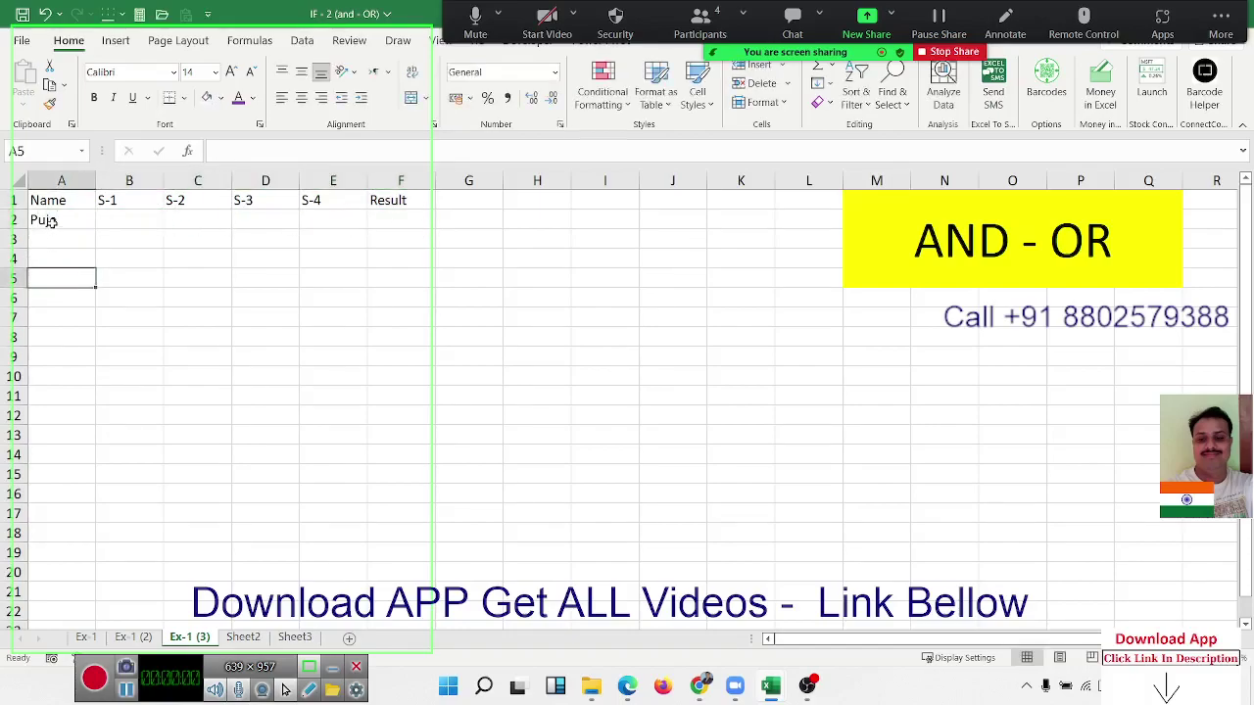
{"action": "left_click", "coordinate": [48, 223]}
{"action": "left_click_drag", "start_coordinate": [98, 247], "coordinate": [97, 417]}
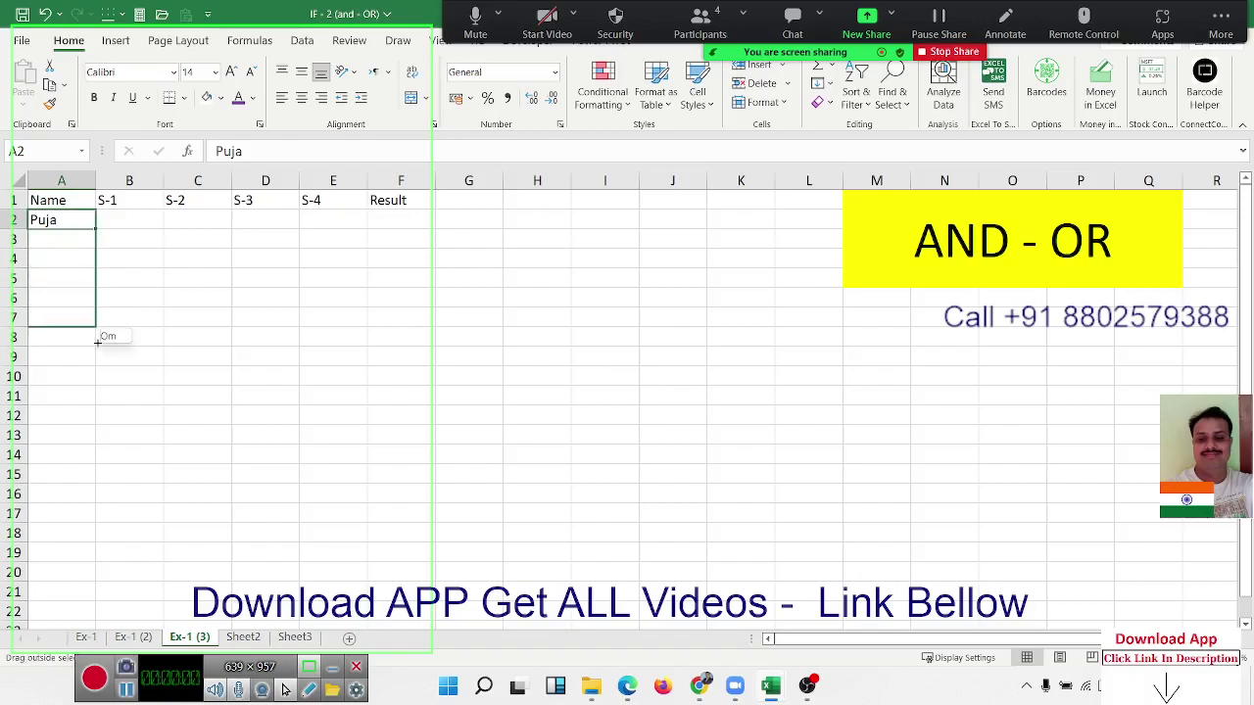
Put =RANDBETWEEN(10,90) in B2 and fill it across B2:E12
{"action": "left_click", "coordinate": [133, 222]}
{"action": "type", "text": "=ra"}
{"action": "key", "text": "Down"}
{"action": "key", "text": "Down"}
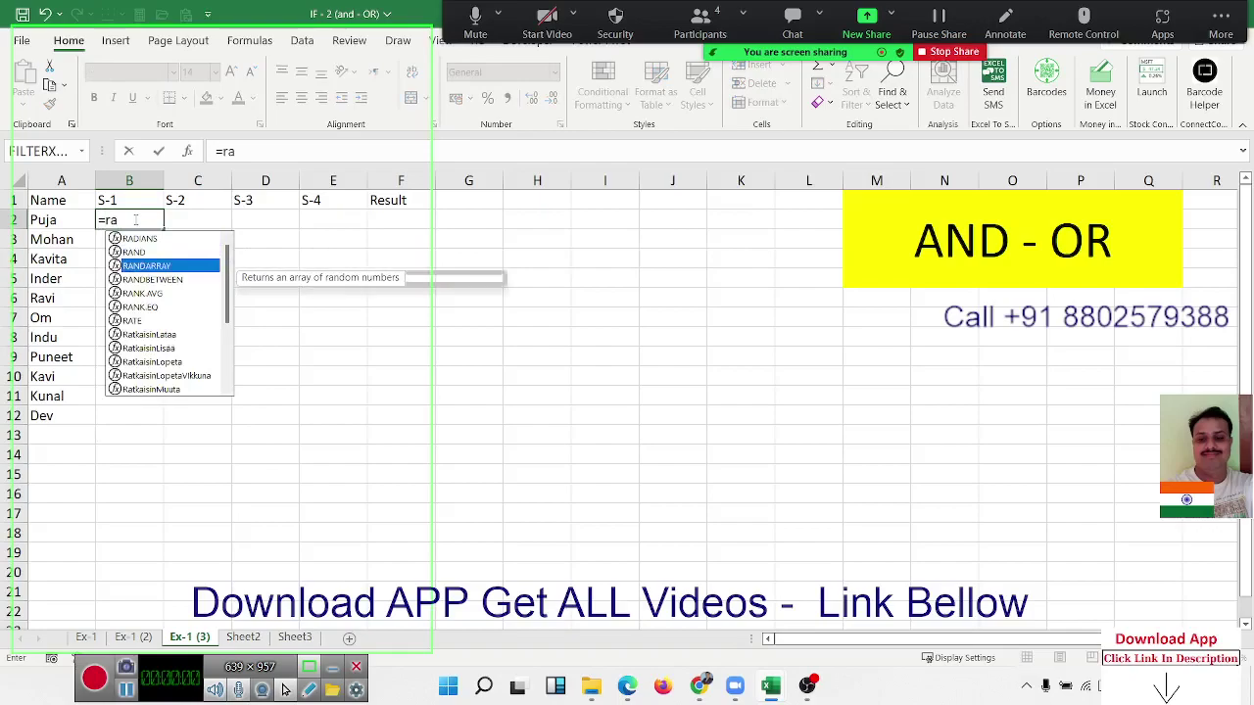
{"action": "key", "text": "Down"}
{"action": "key", "text": "Down"}
{"action": "key", "text": "Up"}
{"action": "key", "text": "Tab"}
{"action": "type", "text": "10"}
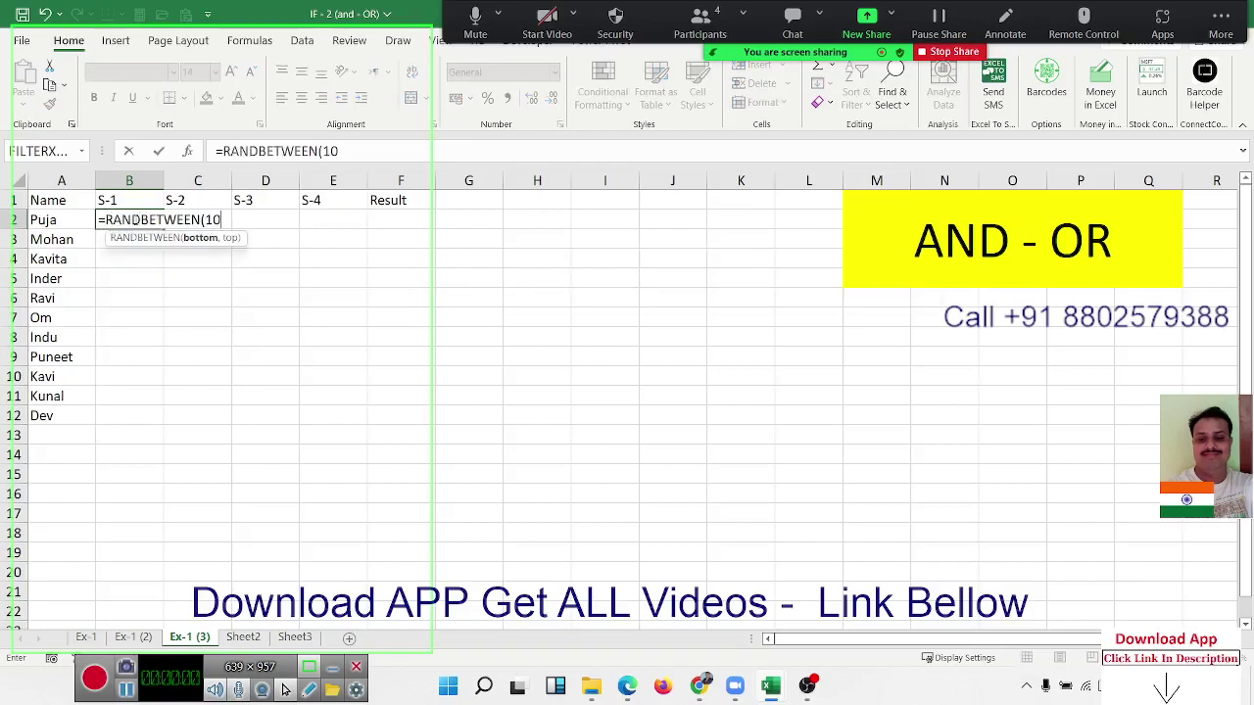
{"action": "type", "text": ",90"}
{"action": "key", "text": "ctrl+Return"}
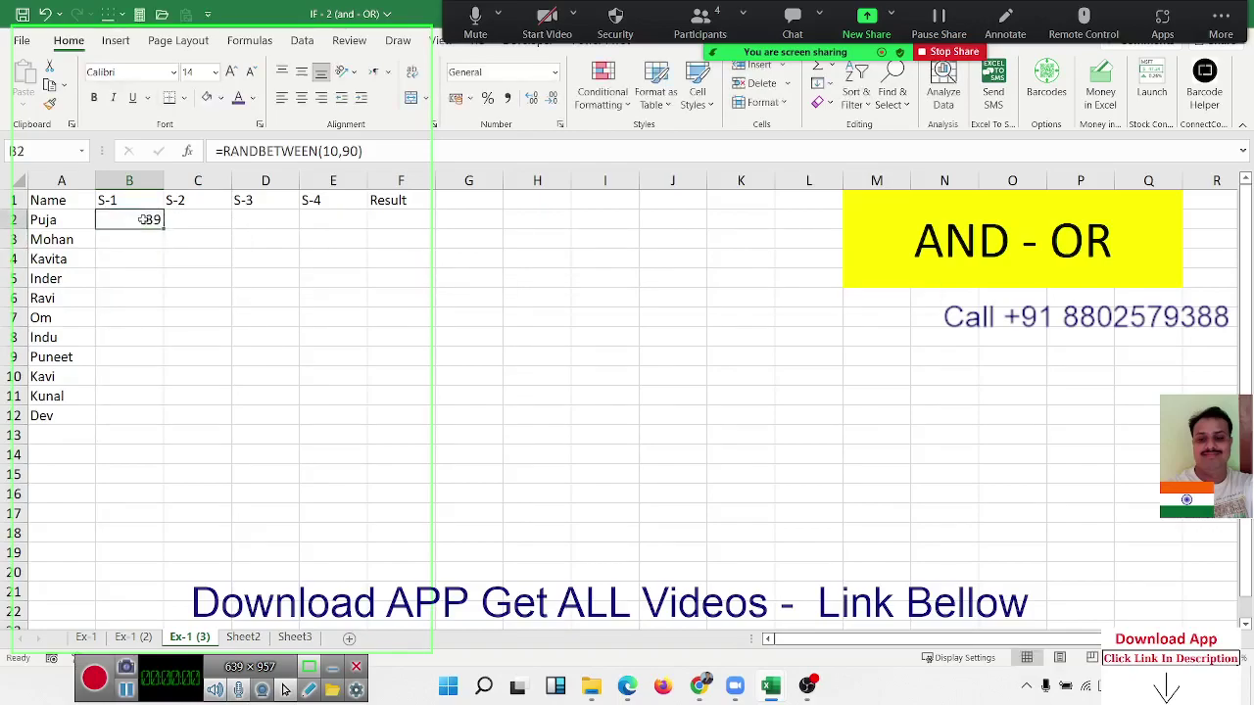
{"action": "key", "text": "shift+Right"}
{"action": "key", "text": "shift+Right"}
{"action": "key", "text": "shift+Right"}
{"action": "key", "text": "shift+Down"}
{"action": "key", "text": "shift+Down"}
{"action": "key", "text": "shift+Down"}
{"action": "key", "text": "shift+Down"}
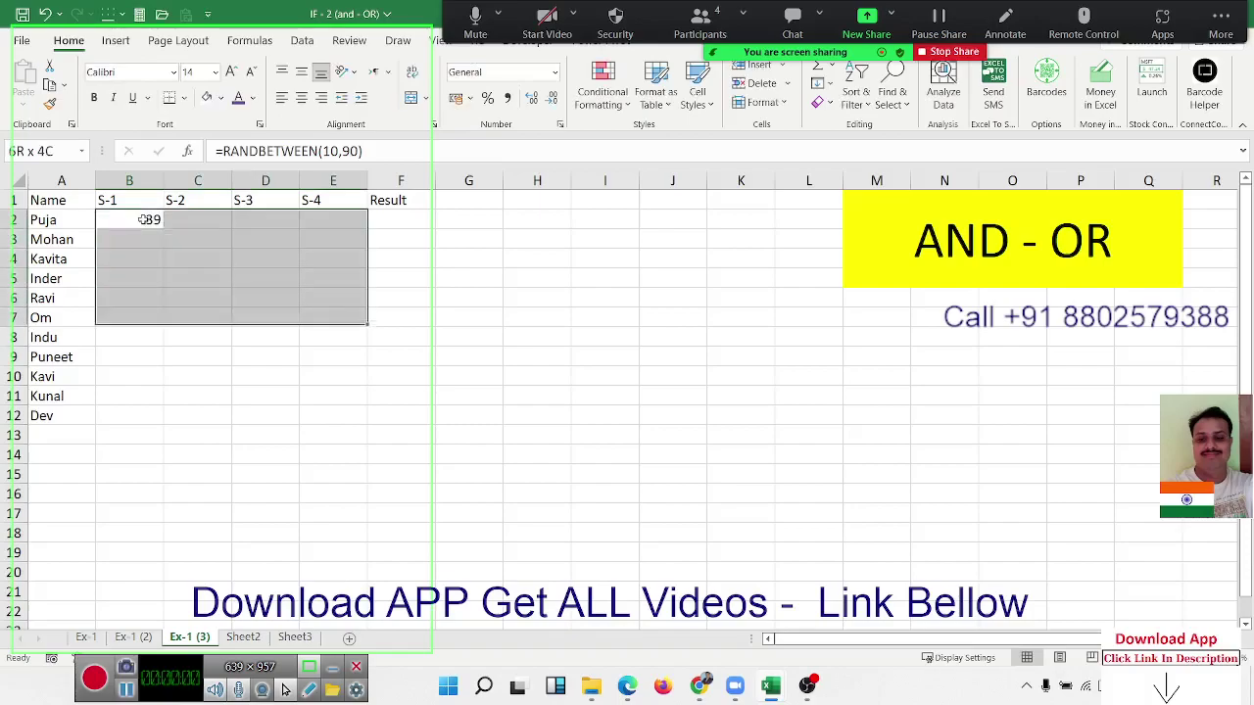
{"action": "key", "text": "shift+Down"}
{"action": "key", "text": "shift+Down"}
{"action": "key", "text": "shift+Down"}
{"action": "key", "text": "shift+Down"}
{"action": "key", "text": "shift+Down"}
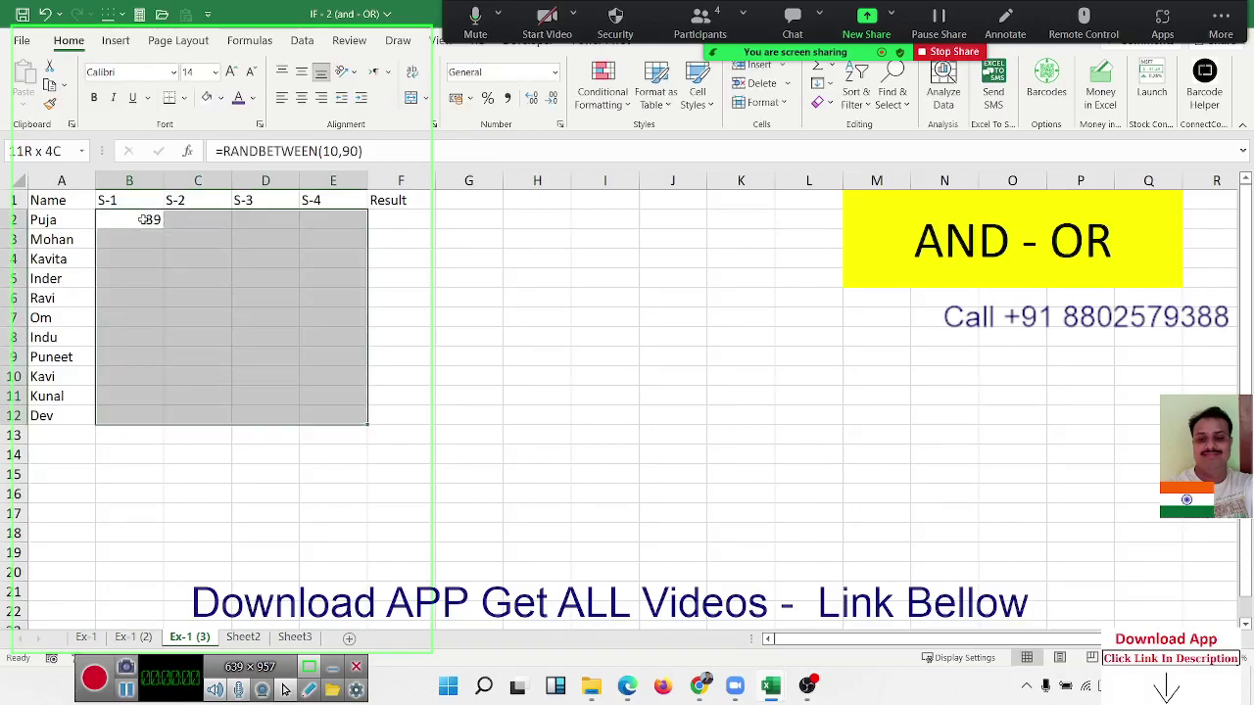
{"action": "key", "text": "ctrl+r"}
{"action": "key", "text": "ctrl+d"}
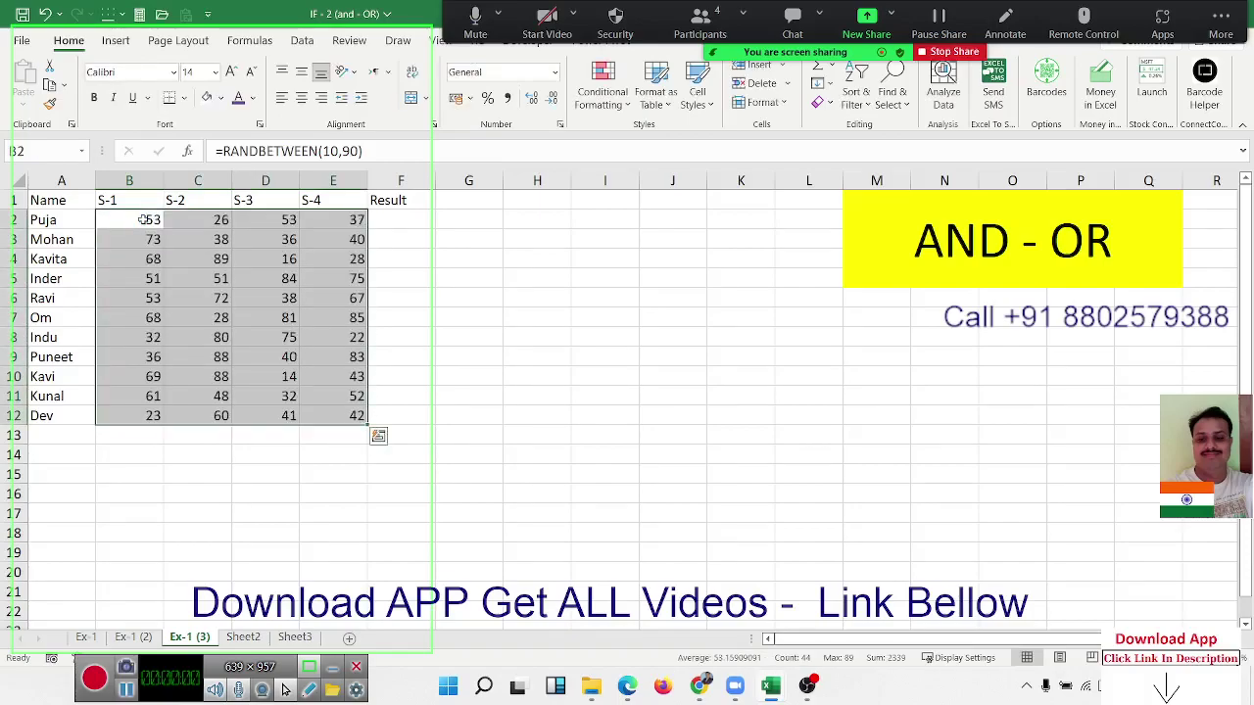
Convert the B2:E12 random scores to fixed values with Paste Values
{"action": "key", "text": "ctrl+c"}
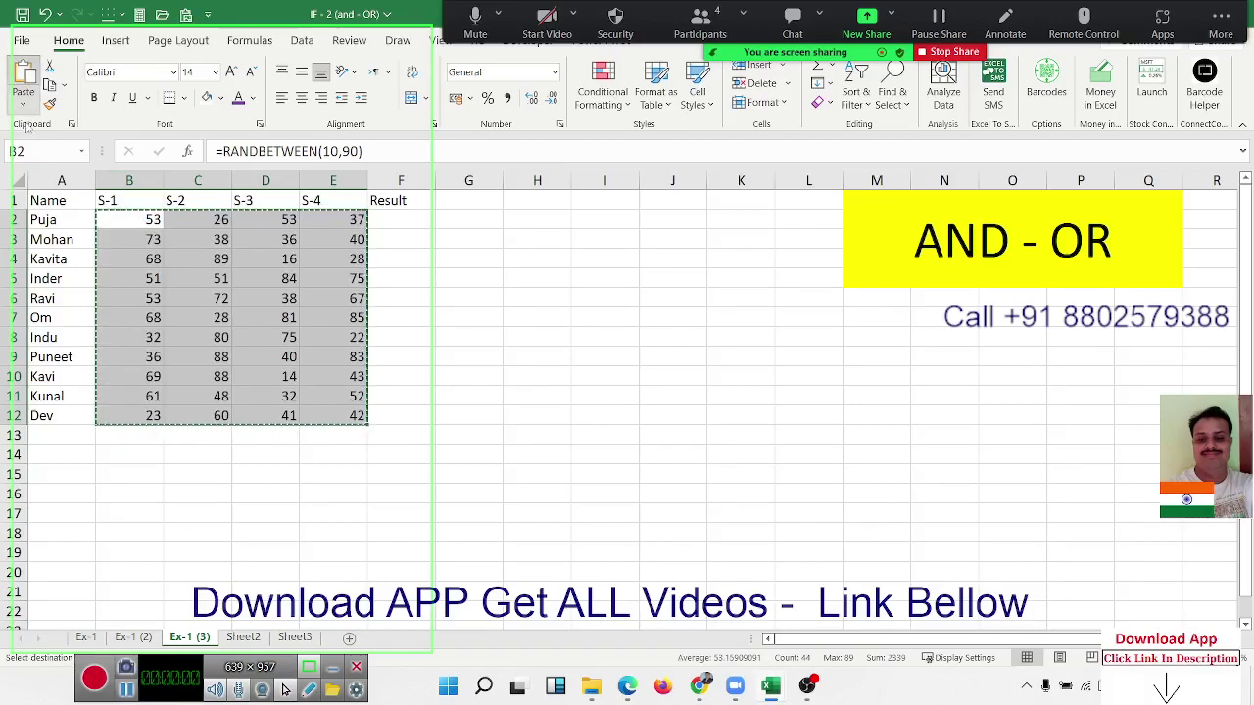
{"action": "left_click", "coordinate": [23, 98]}
{"action": "left_click", "coordinate": [20, 228]}
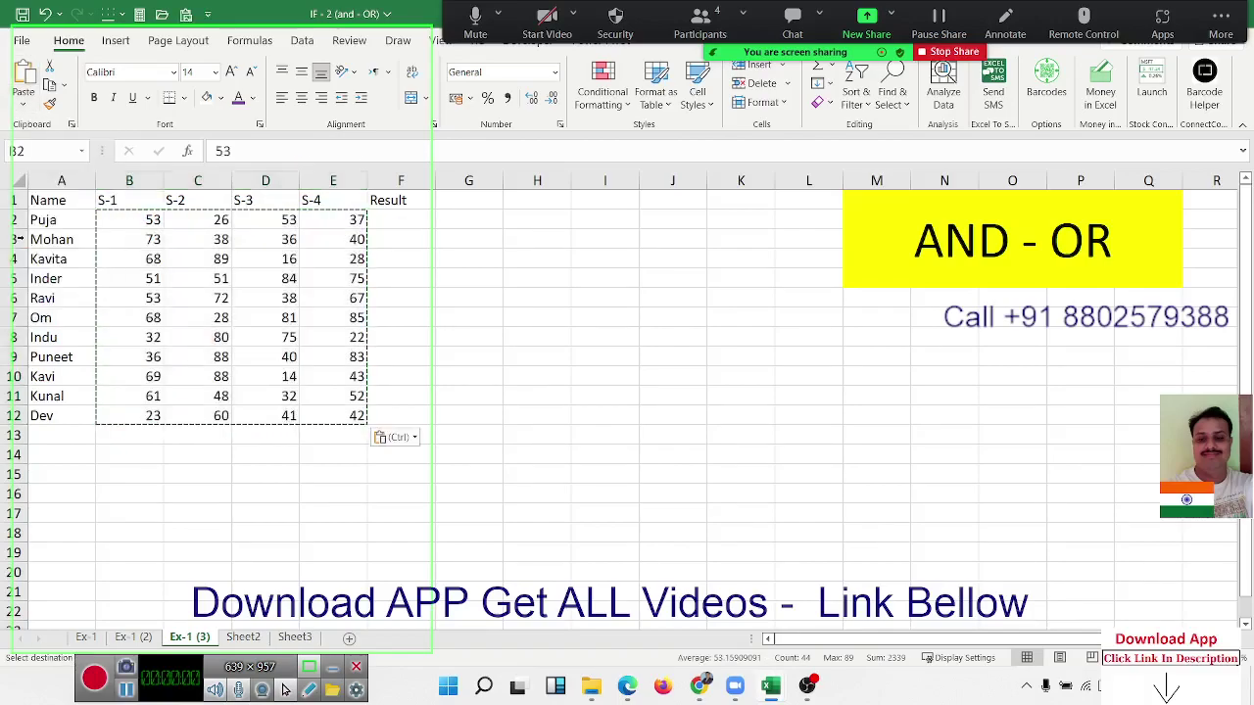
Auto-fit columns A through F to their contents
{"action": "left_click_drag", "start_coordinate": [225, 197], "coordinate": [365, 182]}
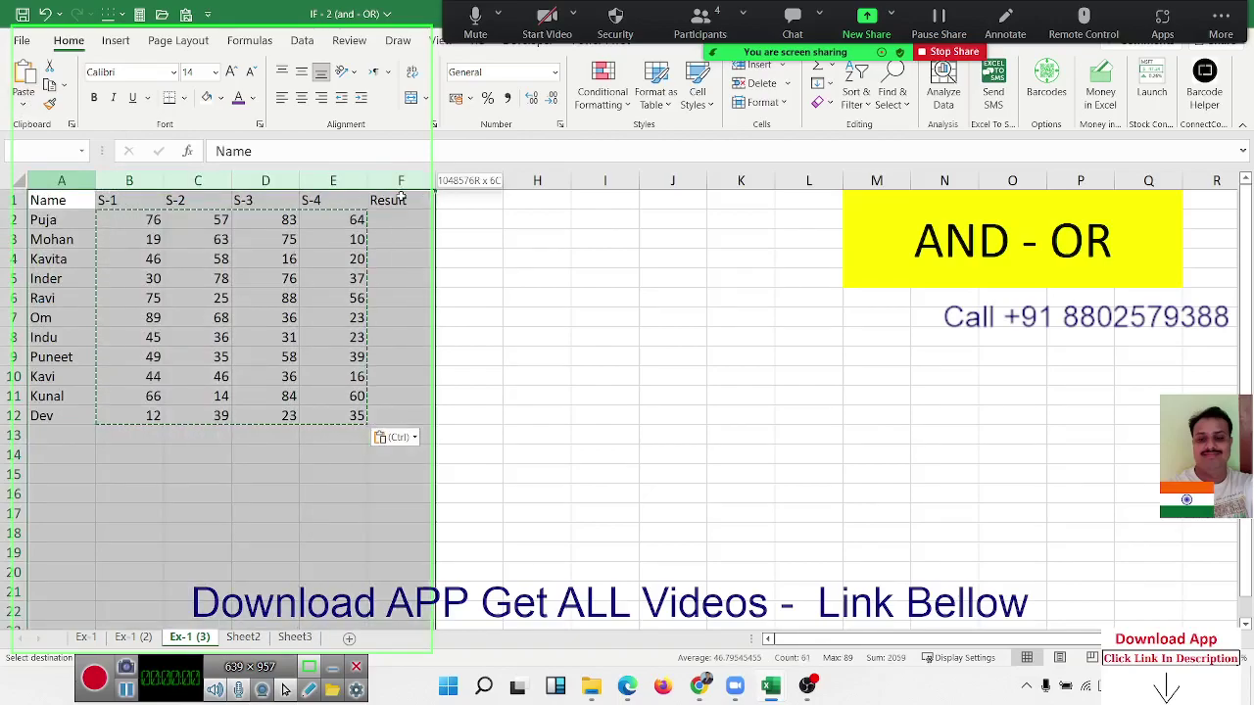
{"action": "double_click", "coordinate": [366, 182]}
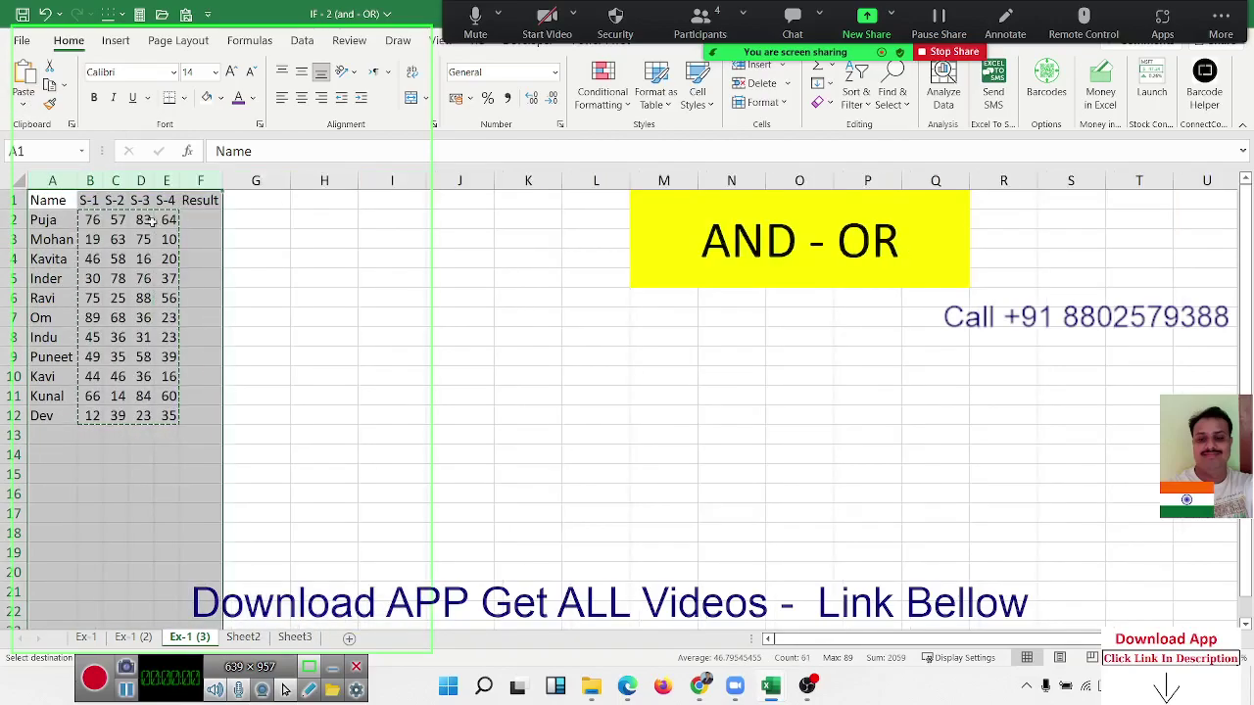
{"action": "left_click", "coordinate": [134, 219]}
{"action": "key", "text": "Escape"}
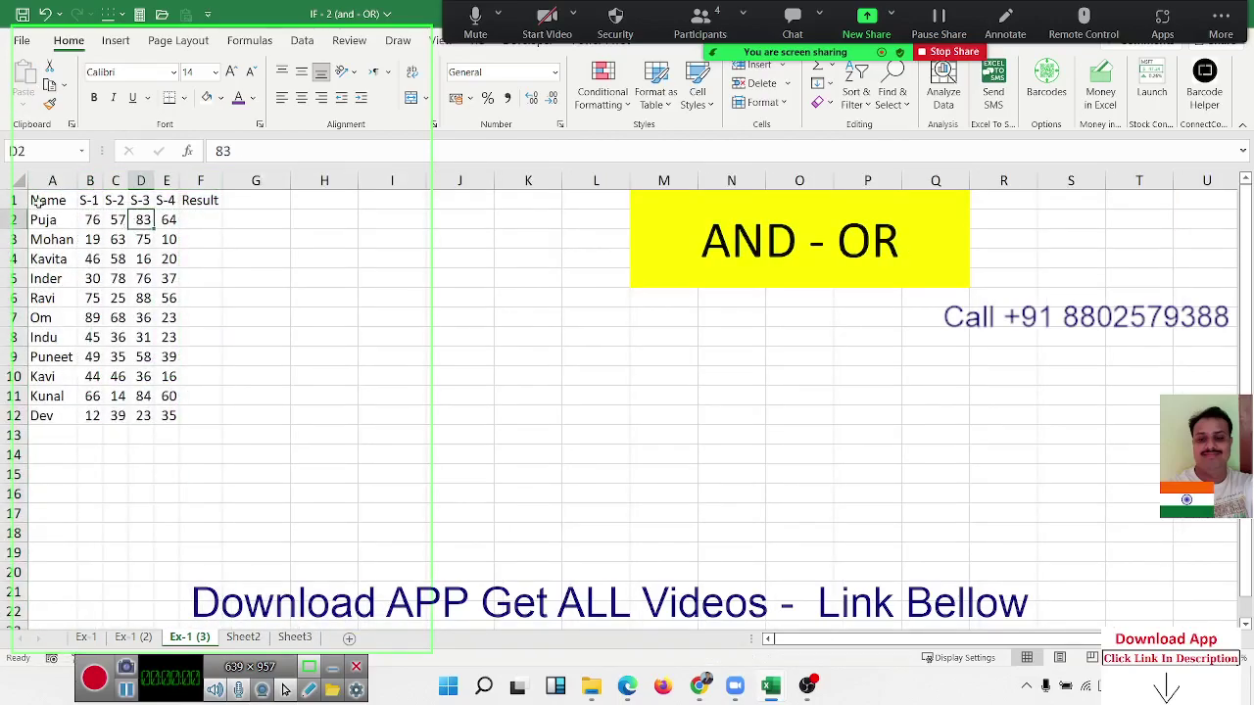
Apply All Borders to the table A1:F12
{"action": "mouse_move", "coordinate": [39, 200]}
{"action": "left_mouse_down"}
{"action": "mouse_move", "coordinate": [245, 335]}
{"action": "mouse_move", "coordinate": [200, 415]}
{"action": "left_mouse_up"}
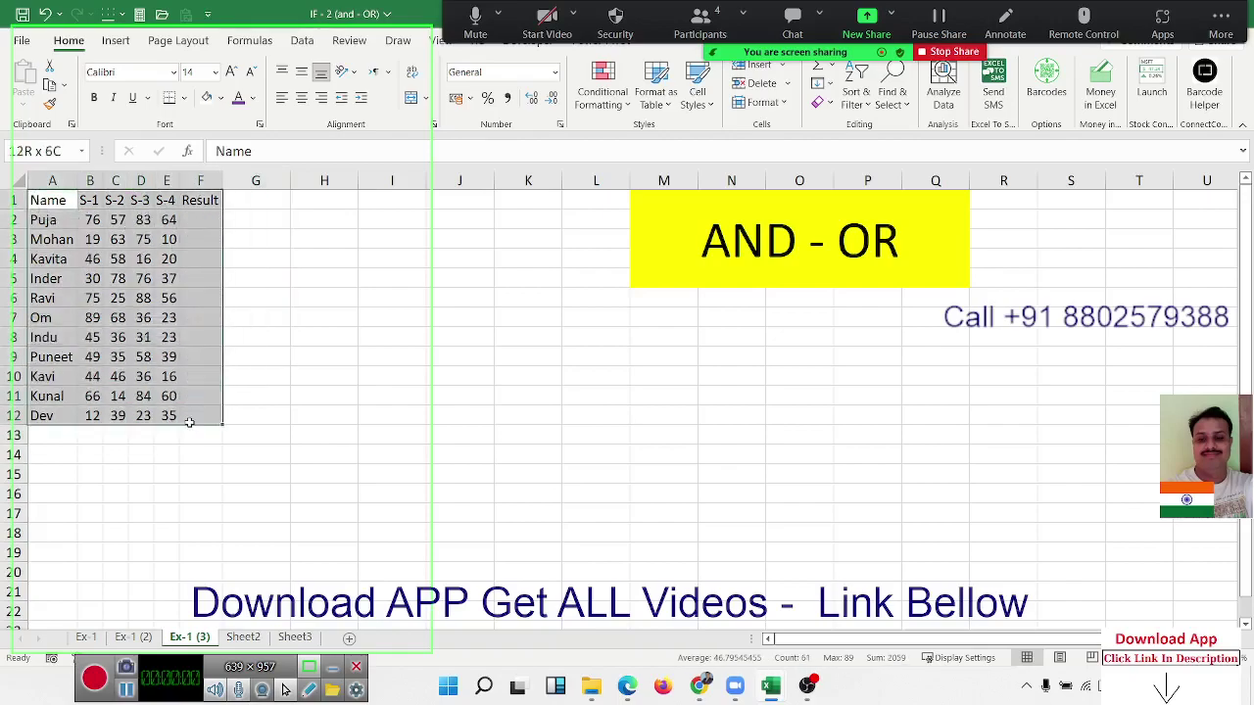
{"action": "left_click", "coordinate": [183, 98]}
{"action": "left_click", "coordinate": [206, 263]}
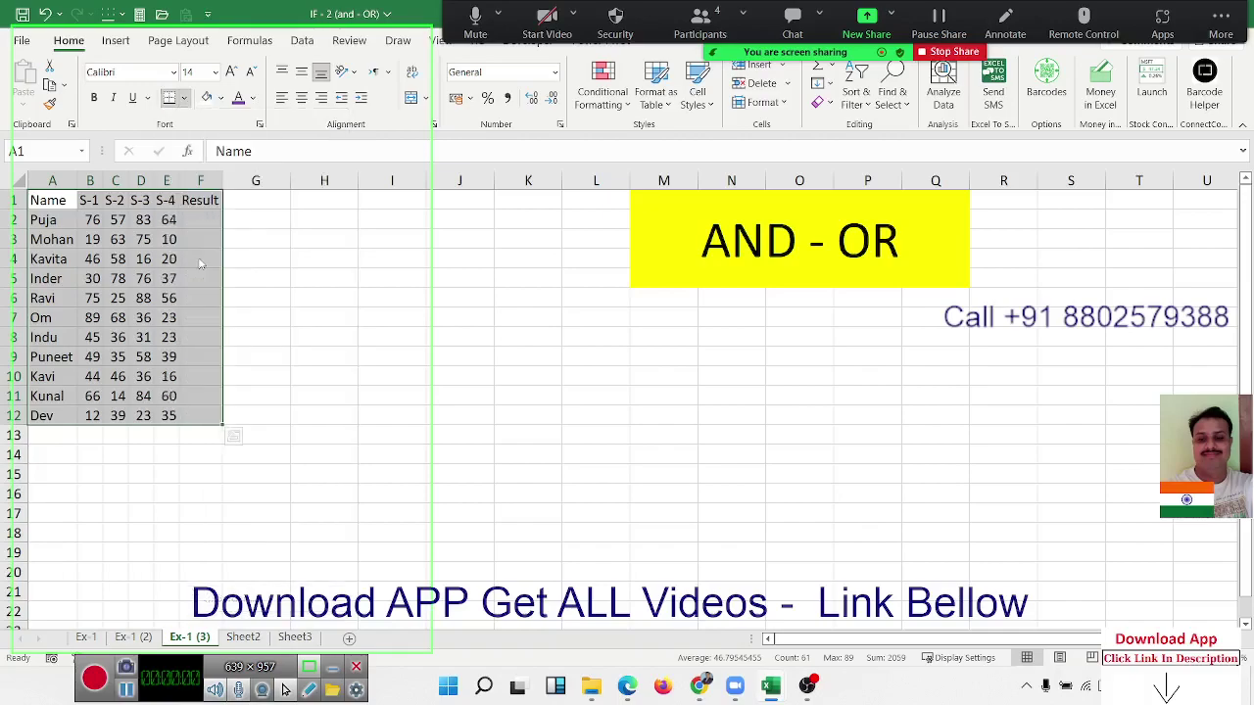
{"action": "left_click", "coordinate": [199, 245]}
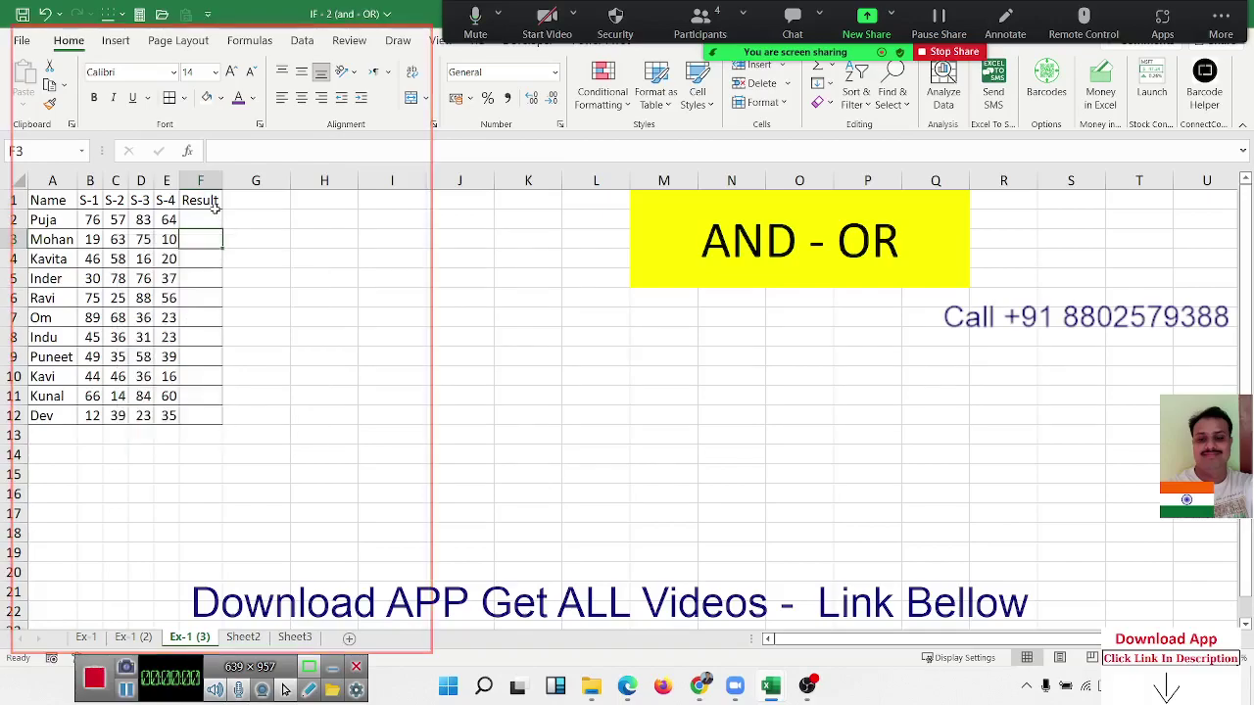
{"action": "left_click", "coordinate": [214, 214]}
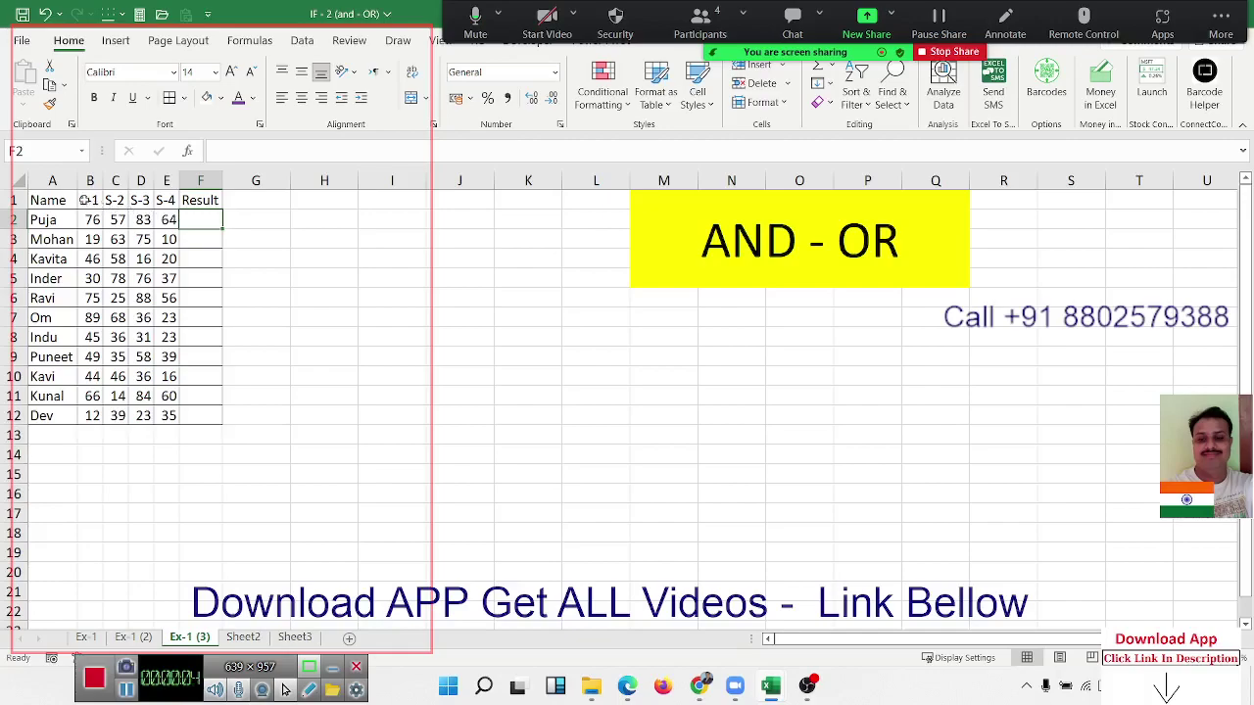
{"action": "mouse_move", "coordinate": [86, 200]}
{"action": "left_mouse_down"}
{"action": "mouse_move", "coordinate": [168, 200]}
{"action": "mouse_move", "coordinate": [153, 220]}
{"action": "left_mouse_up"}
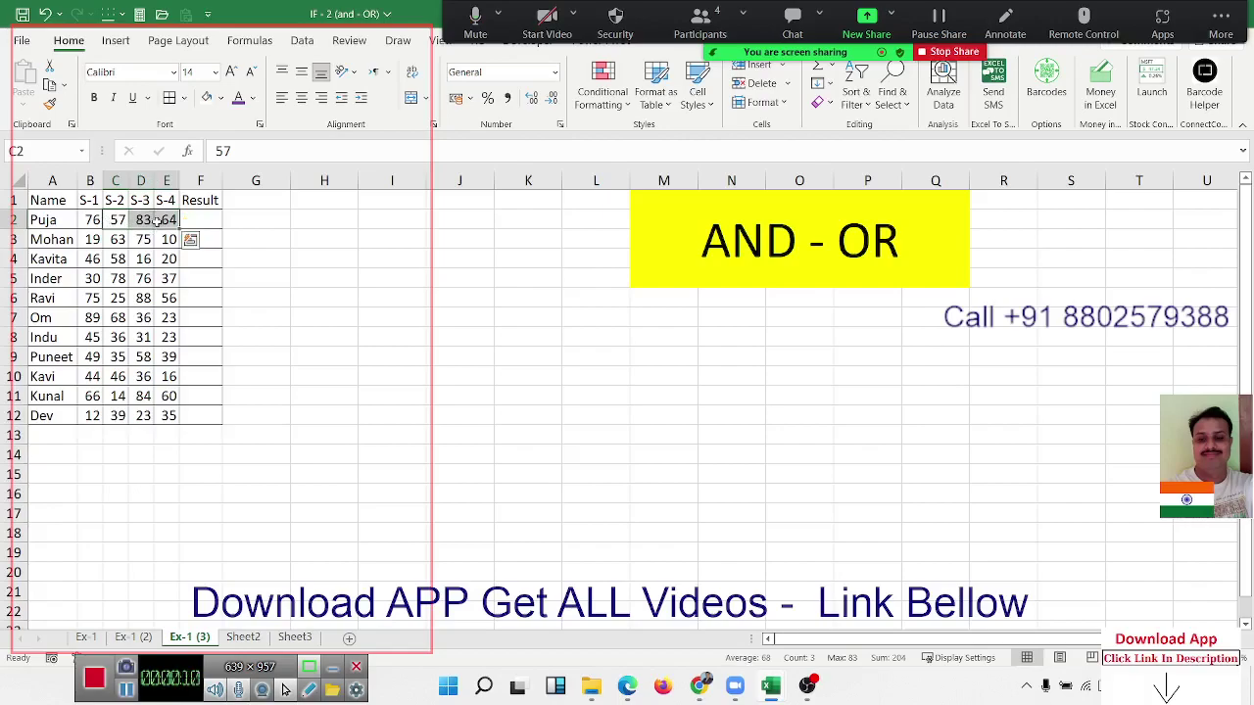
{"action": "left_click", "coordinate": [220, 219]}
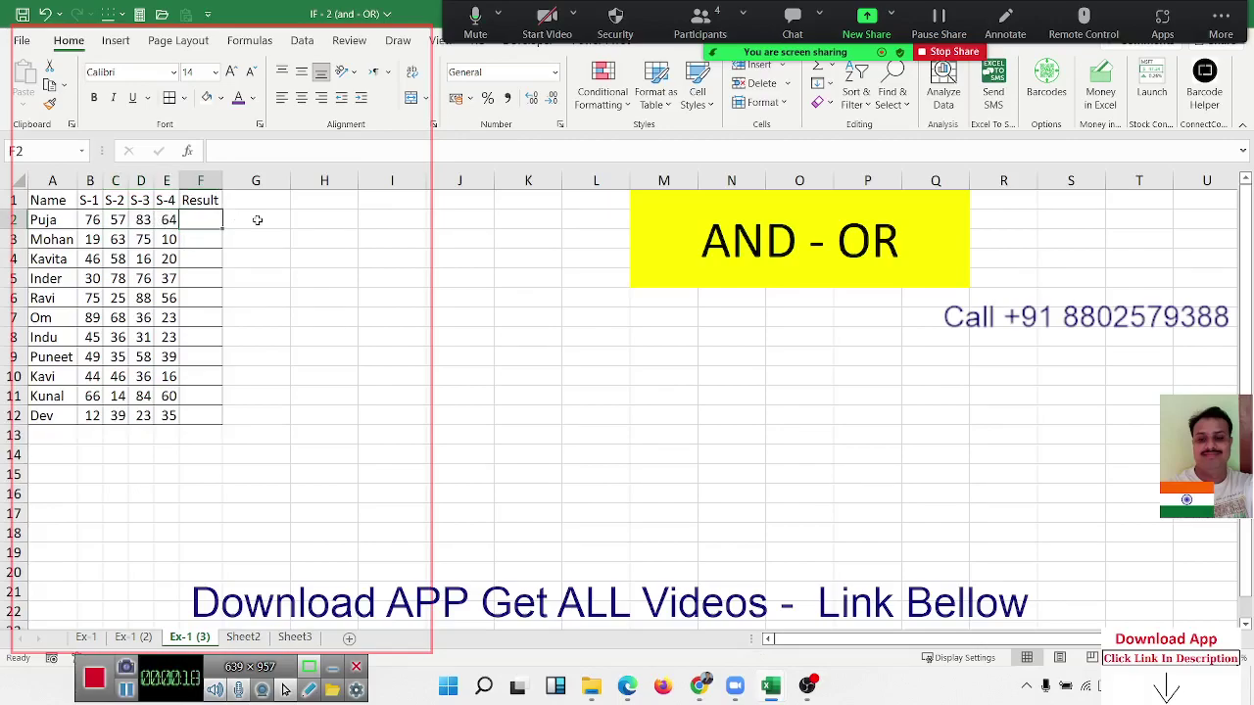
Enter =AND(B2>30,C2>30,D2>30,E2>30) in F2 to test all four scores exceed 30
{"action": "type", "text": "="}
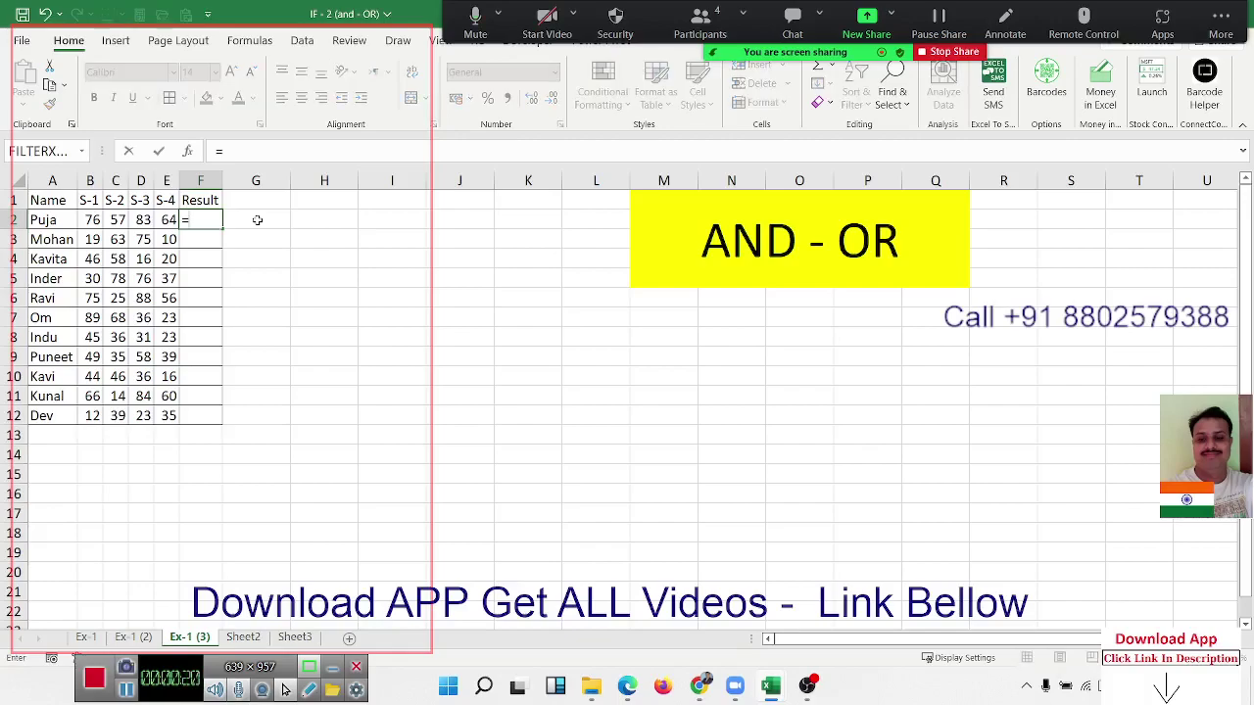
{"action": "type", "text": "and"}
{"action": "key", "text": "Tab"}
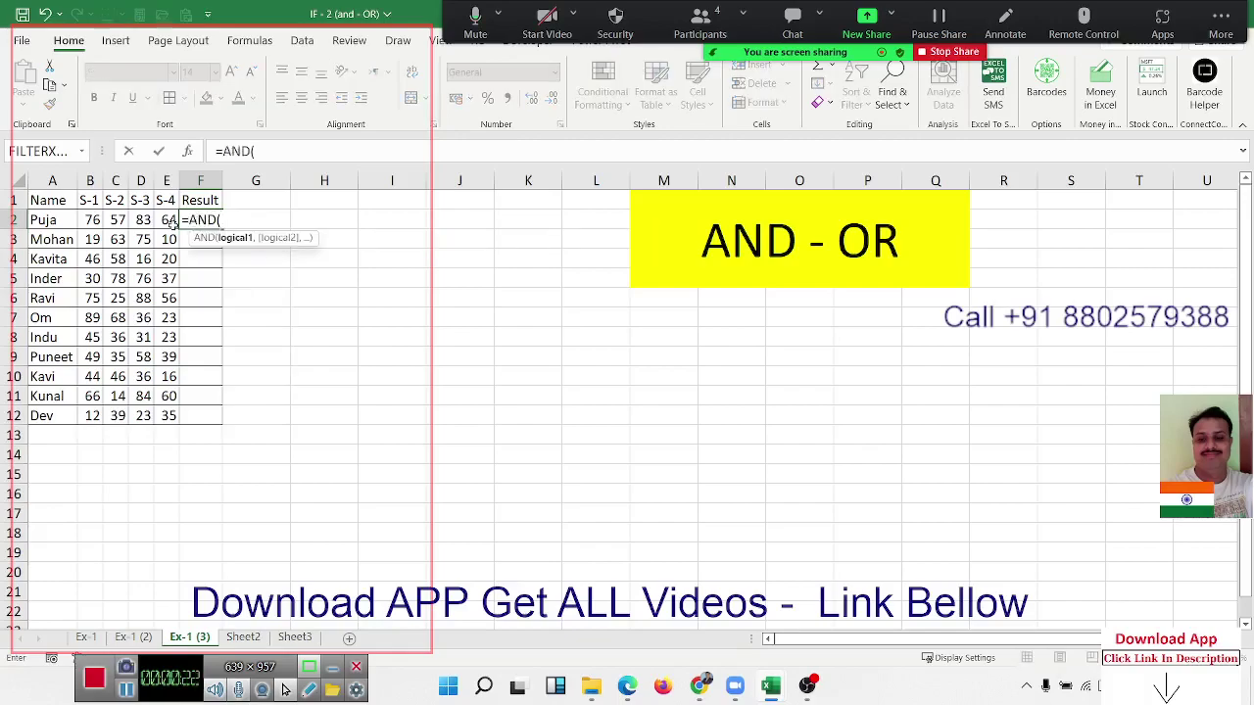
{"action": "left_click", "coordinate": [91, 220]}
{"action": "type", "text": ">"}
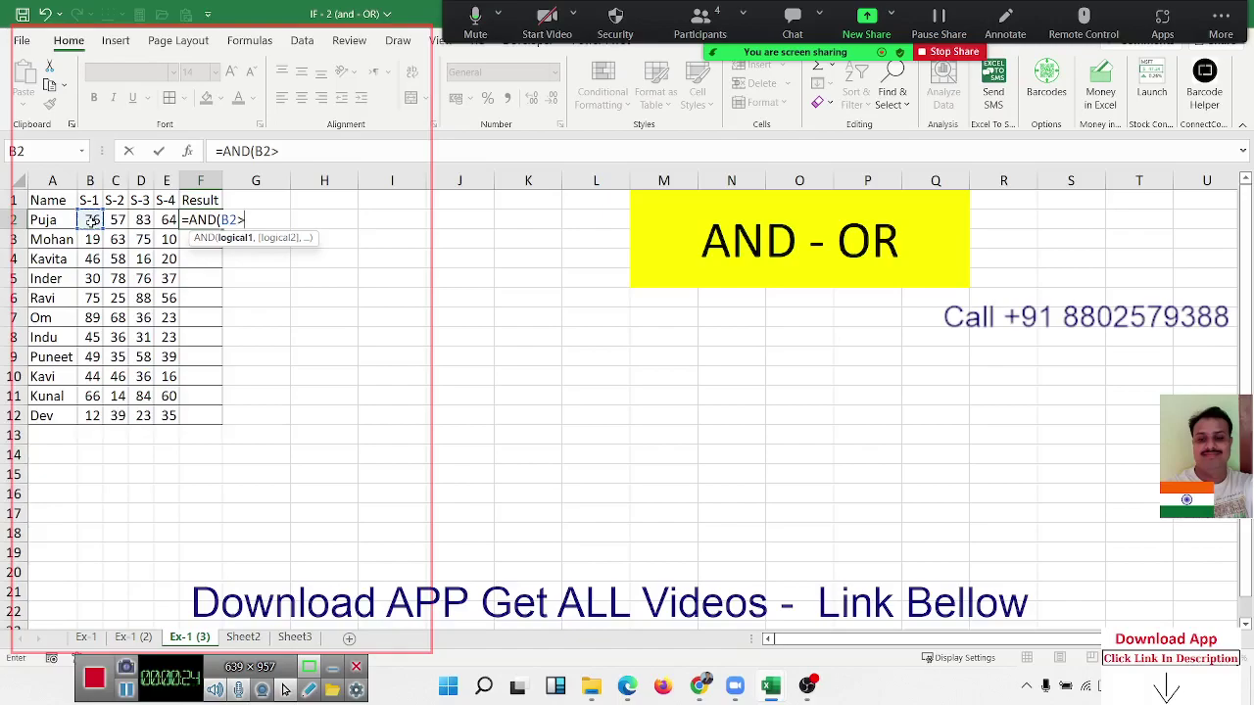
{"action": "type", "text": "30"}
{"action": "type", "text": ","}
{"action": "left_click", "coordinate": [117, 220]}
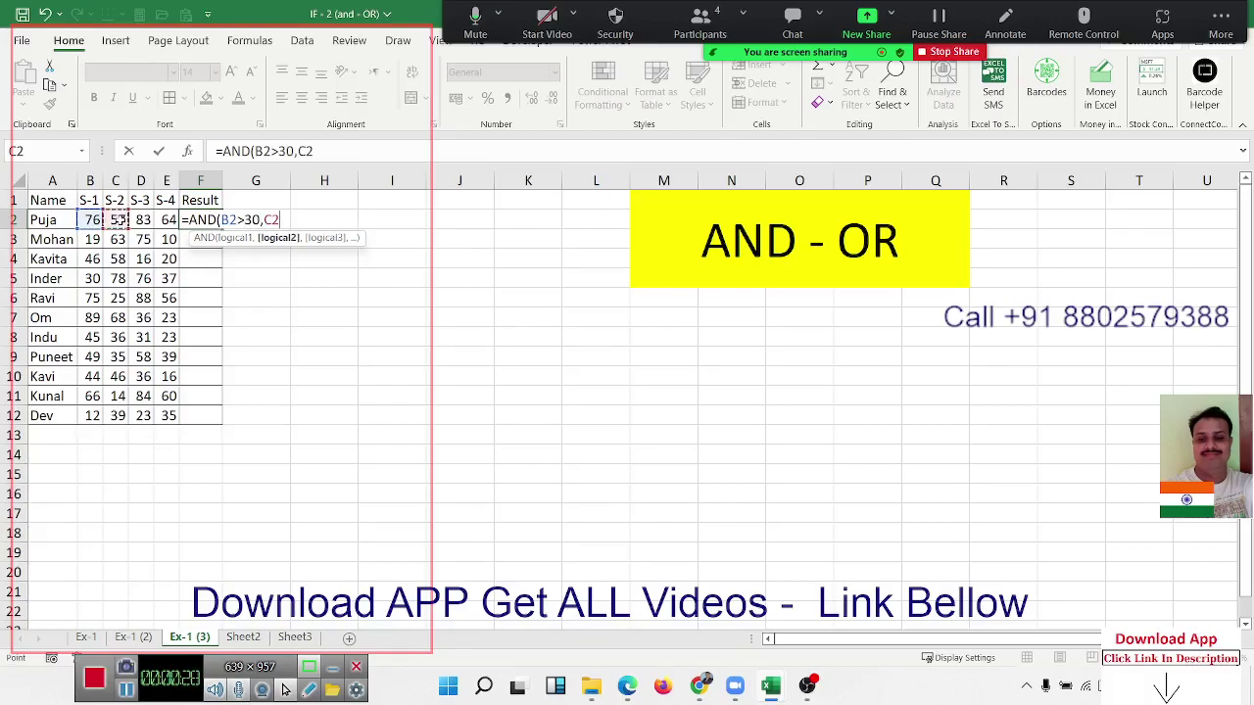
{"action": "type", "text": ">3"}
{"action": "type", "text": "0,"}
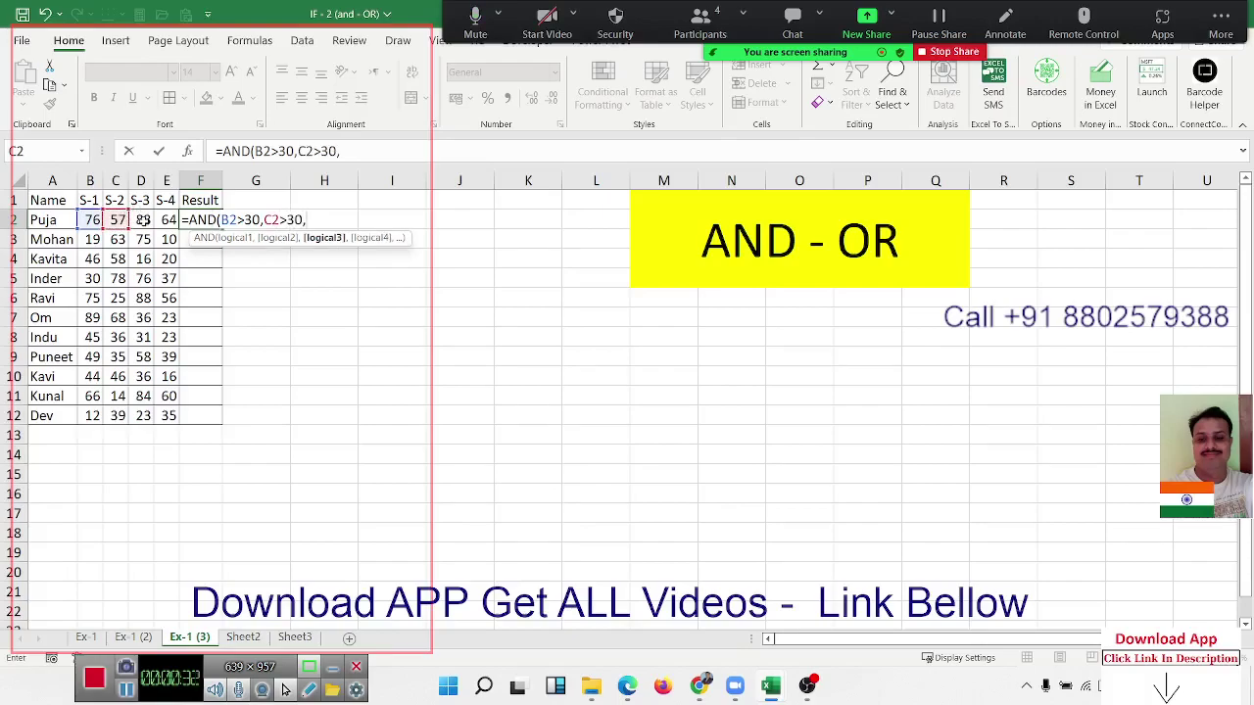
{"action": "left_click", "coordinate": [143, 219]}
{"action": "type", "text": ">30"}
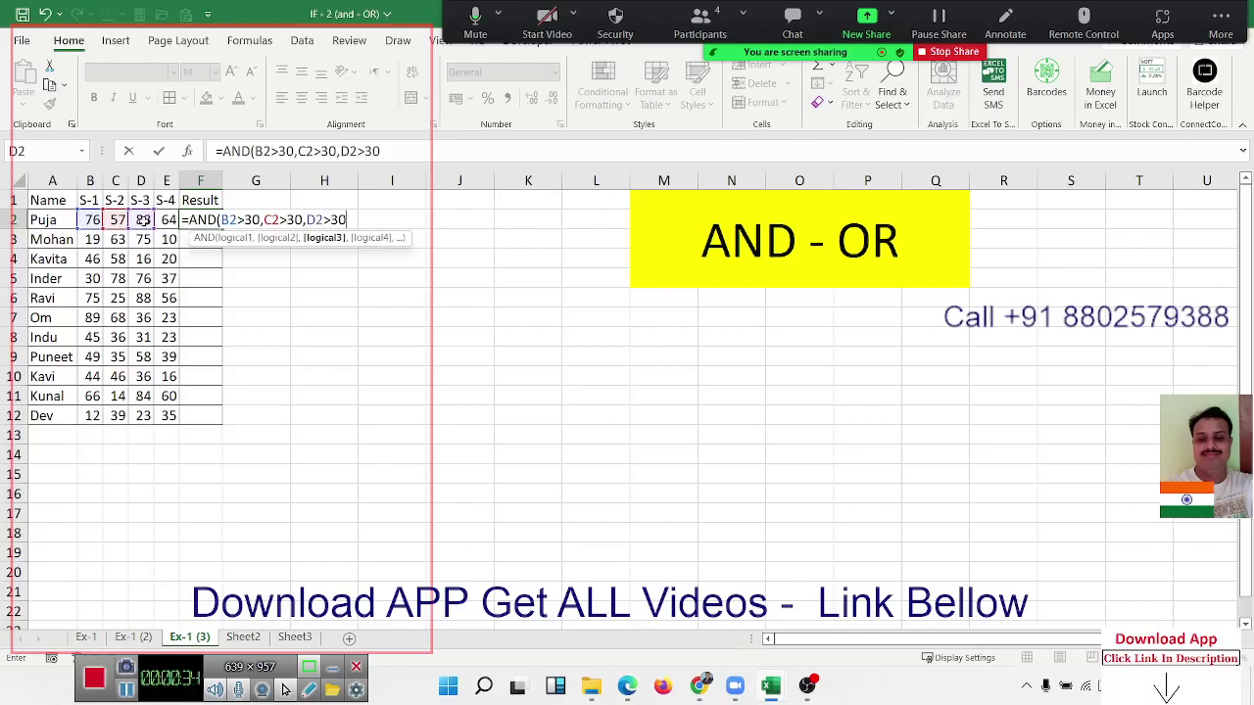
{"action": "type", "text": ","}
{"action": "left_click", "coordinate": [169, 219]}
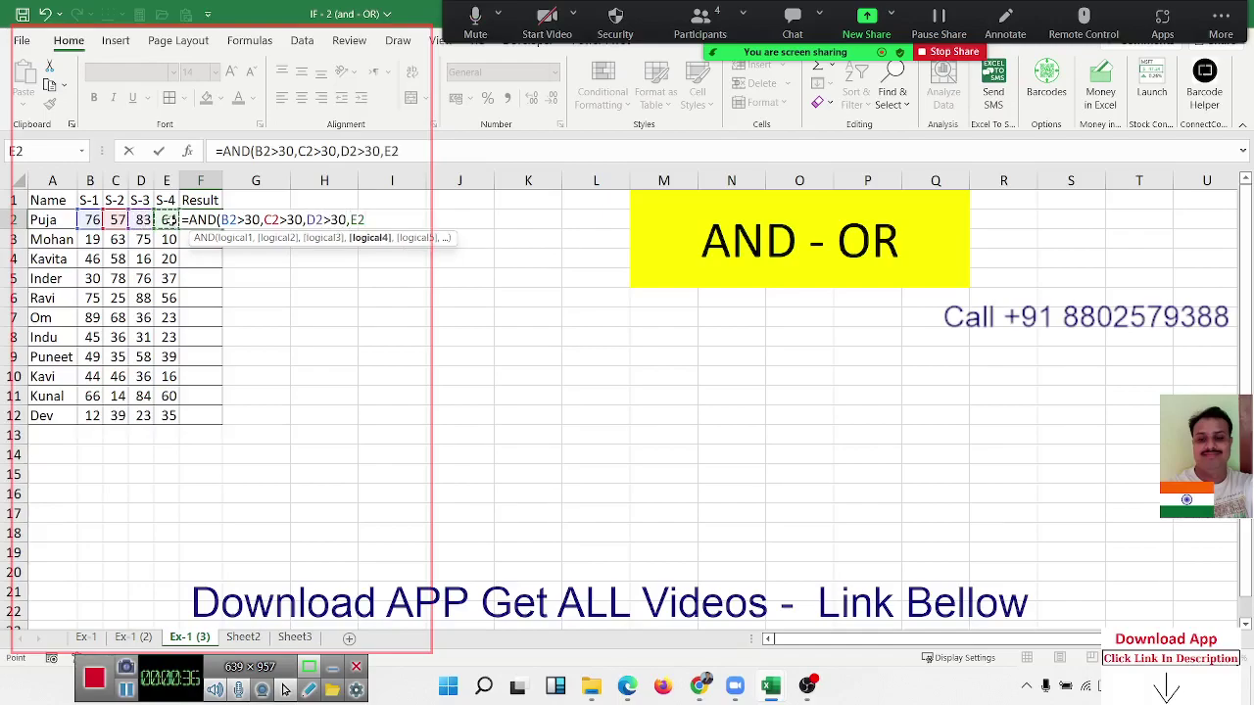
{"action": "type", "text": ">30"}
{"action": "type", "text": ")"}
{"action": "key", "text": "ctrl+Return"}
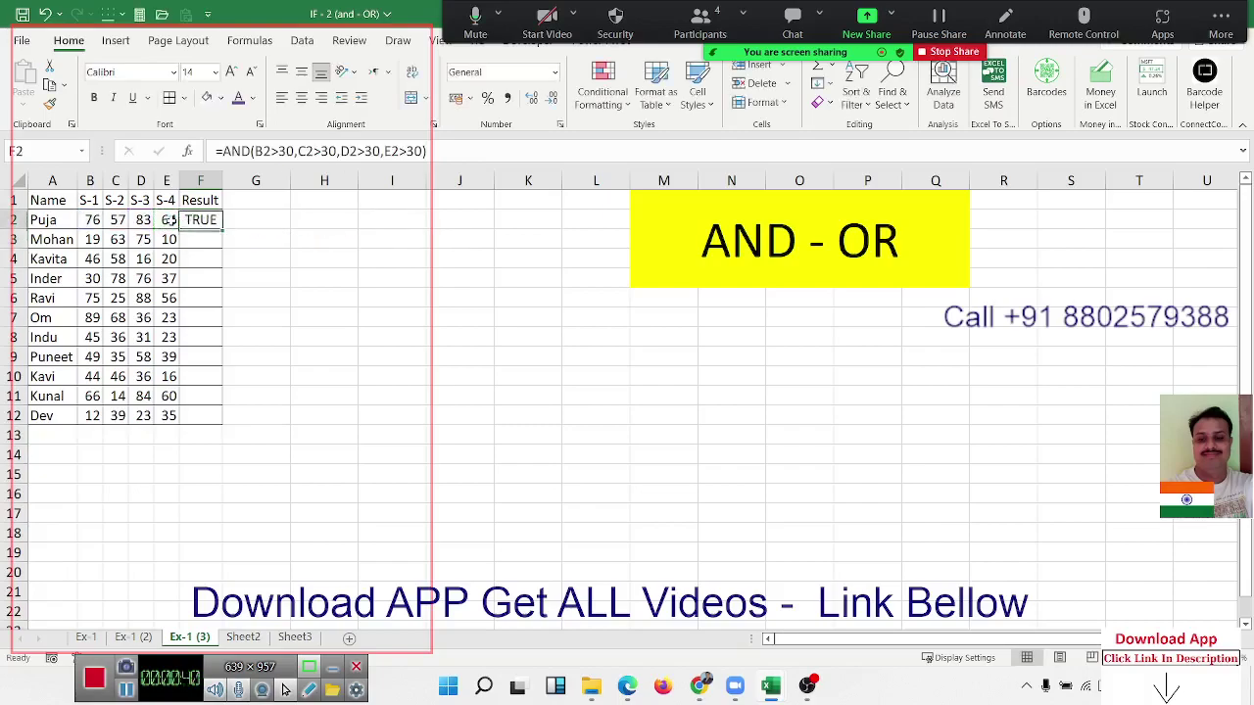
Wrap F2's formula as IF(AND(...),"Pass","fail"), correcting the misspelled 'fasil'
{"action": "double_click", "coordinate": [226, 151]}
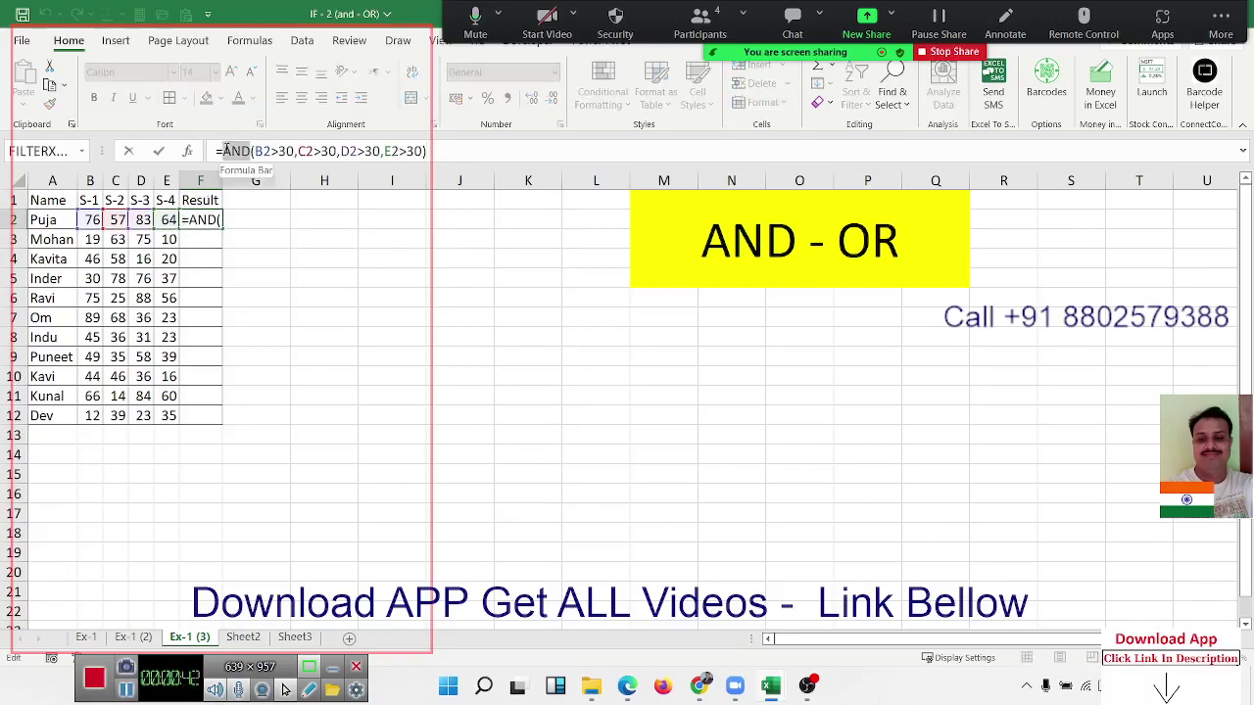
{"action": "key", "text": "Left"}
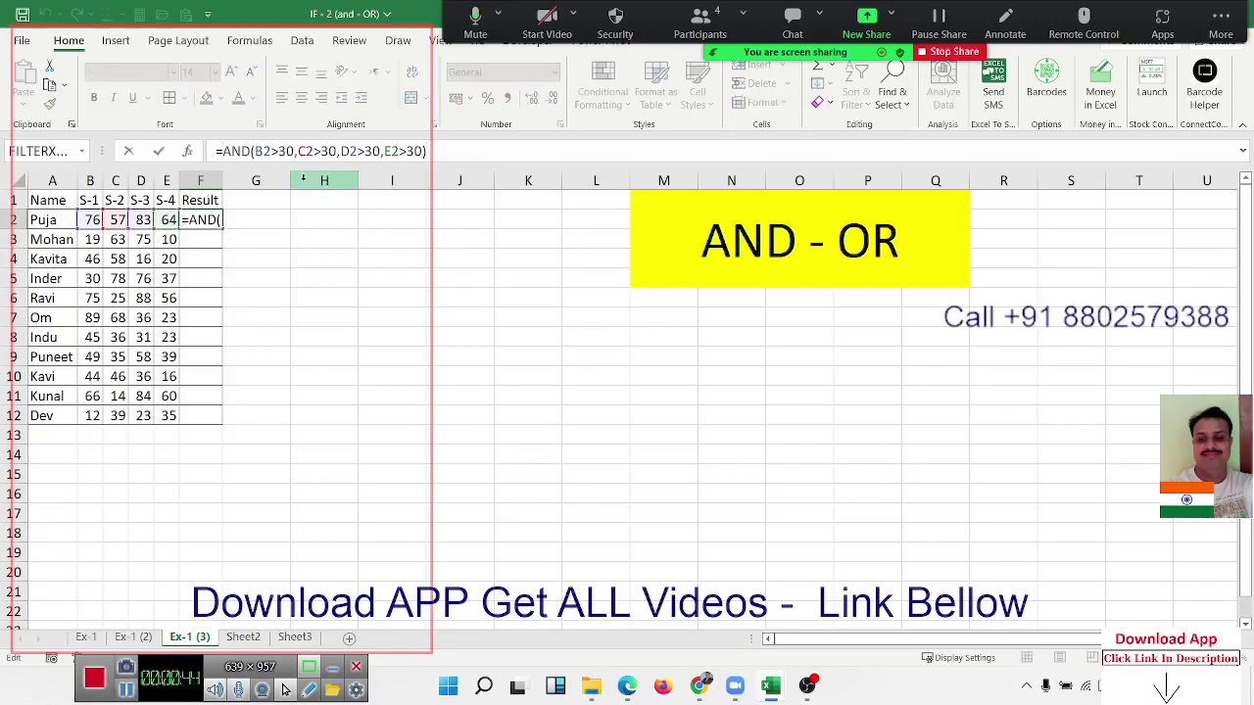
{"action": "type", "text": "IF("}
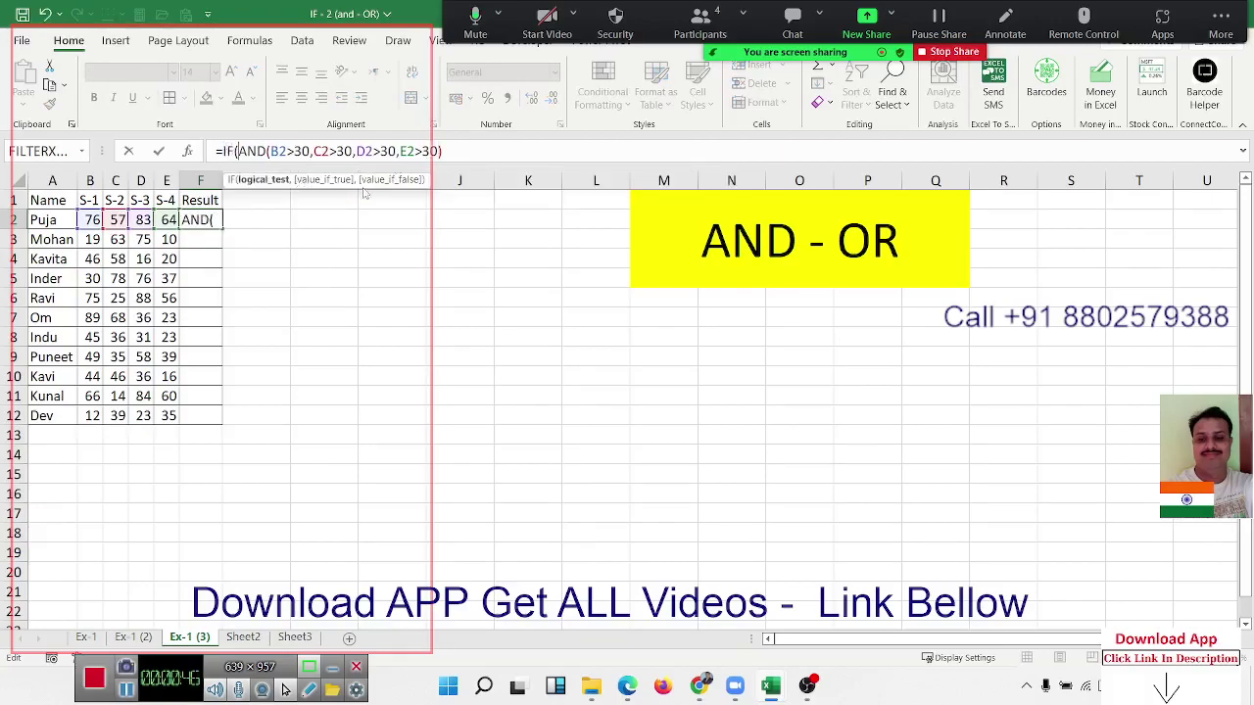
{"action": "left_click", "coordinate": [474, 153]}
{"action": "type", "text": ","}
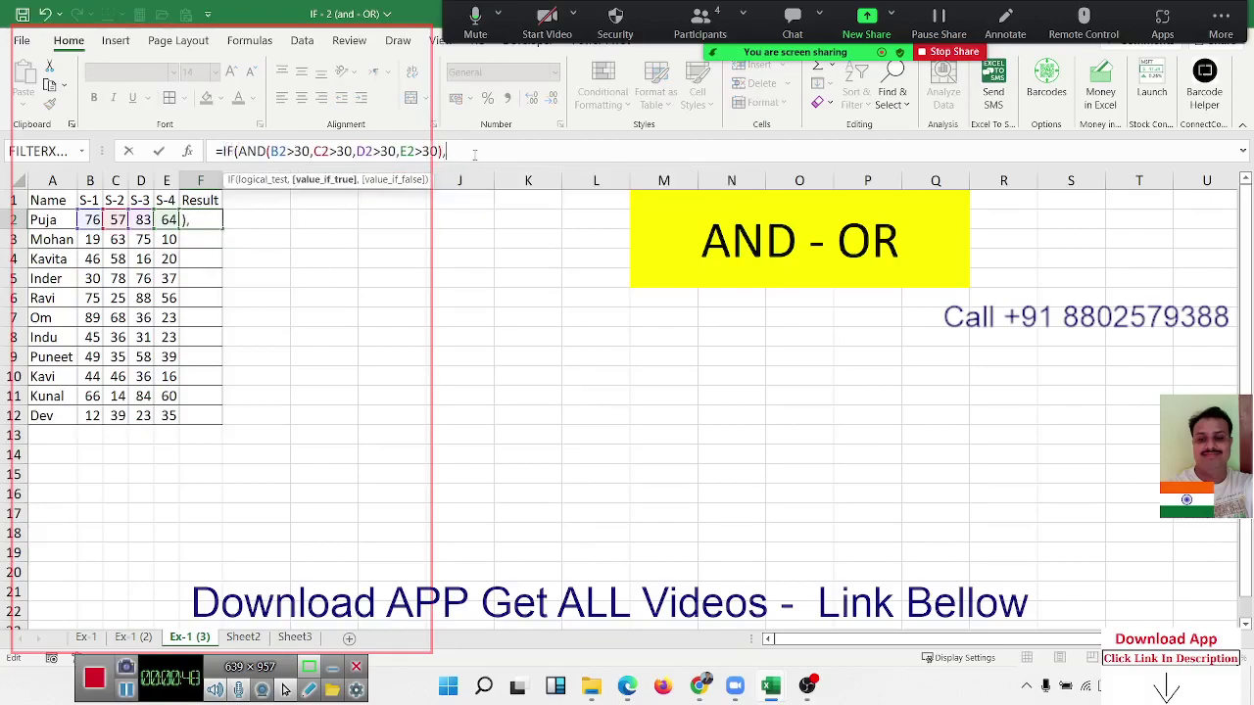
{"action": "type", "text": "\"Pass\""}
{"action": "type", "text": ",\"fas"}
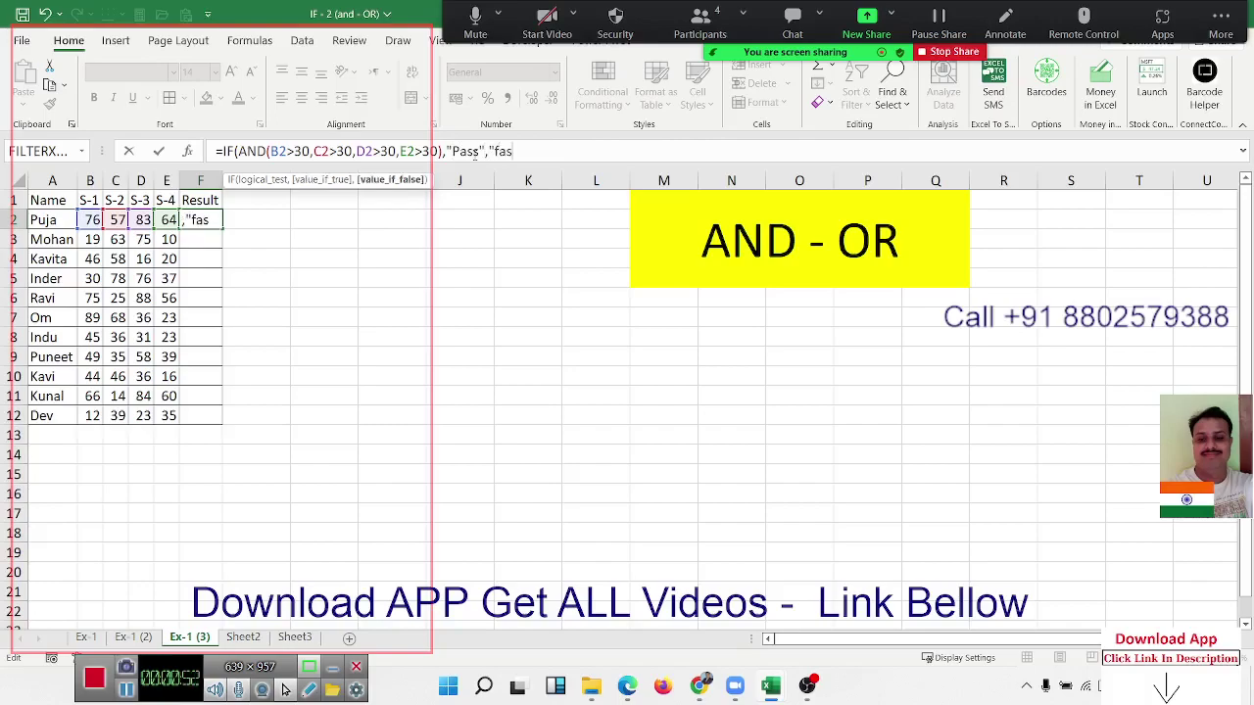
{"action": "type", "text": "il"}
{"action": "key", "text": "Return"}
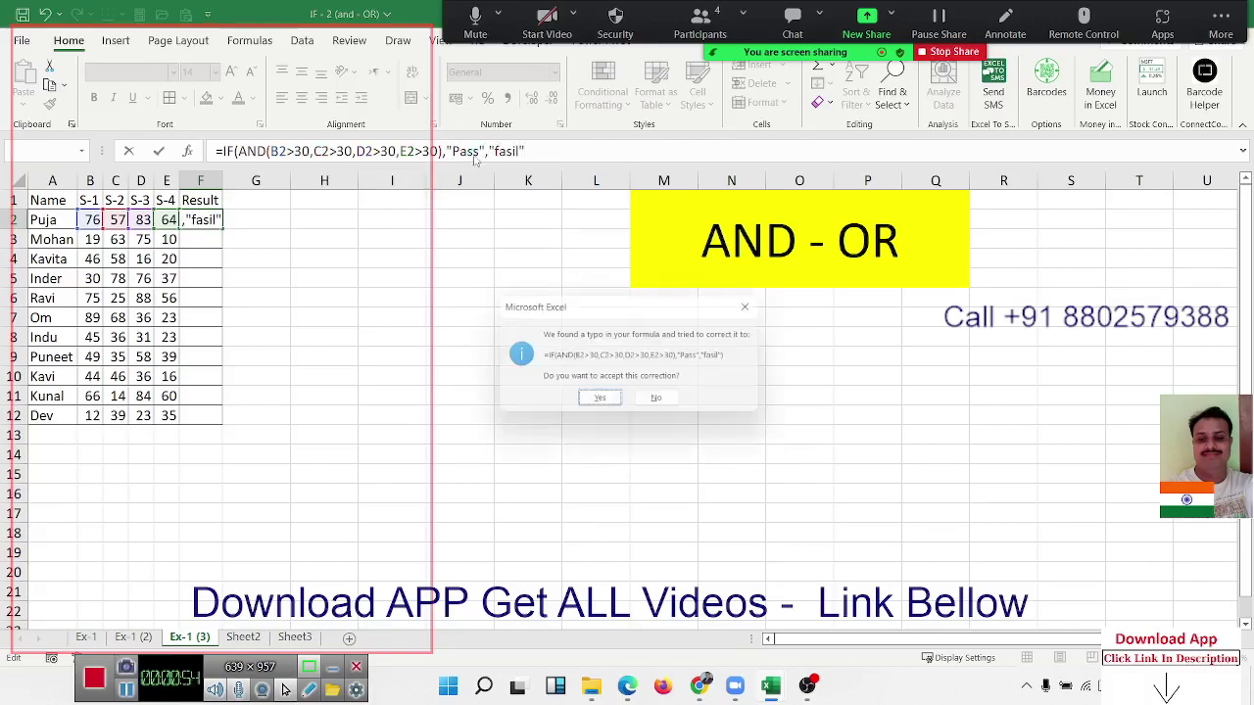
{"action": "key", "text": "Return"}
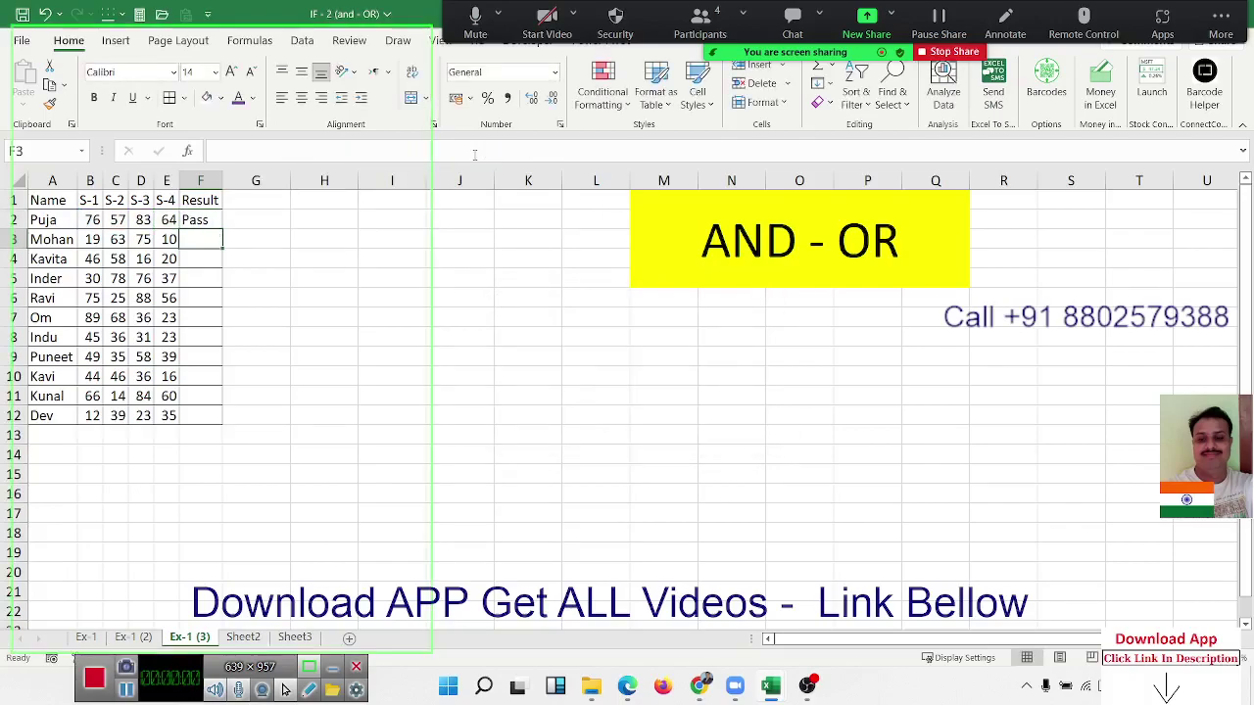
{"action": "key", "text": "Up"}
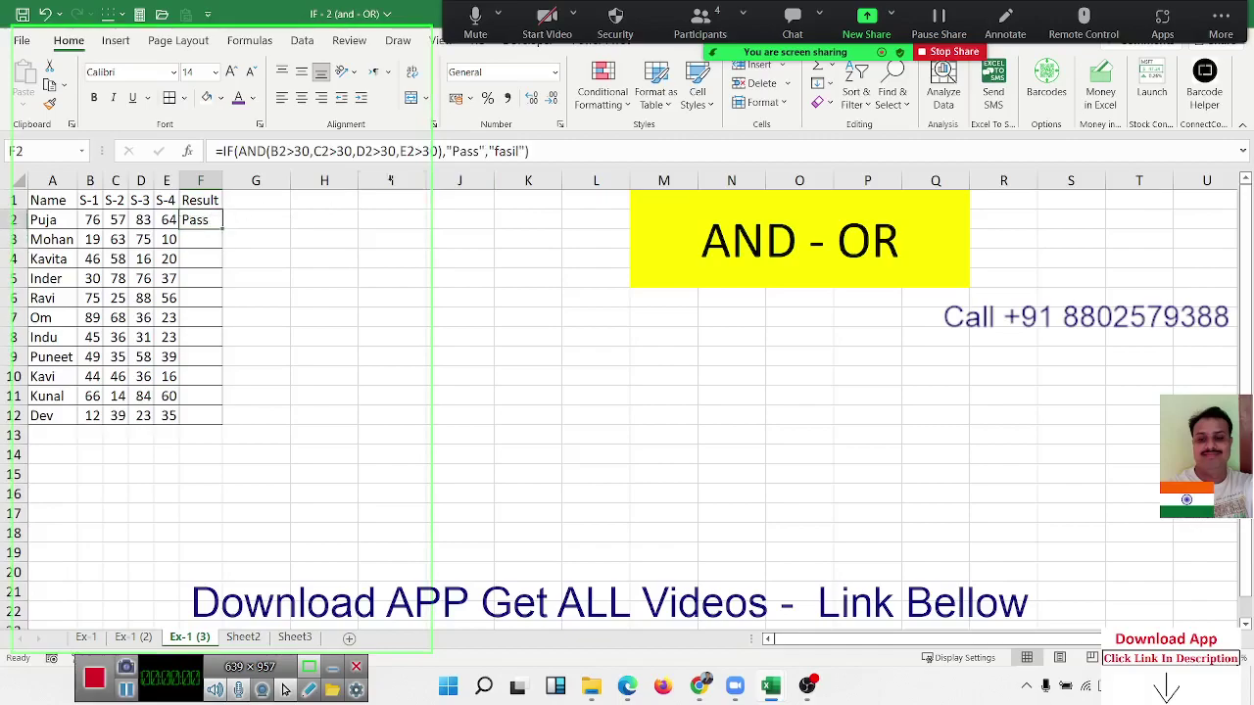
{"action": "left_click", "coordinate": [505, 153]}
{"action": "key", "text": "BackSpace"}
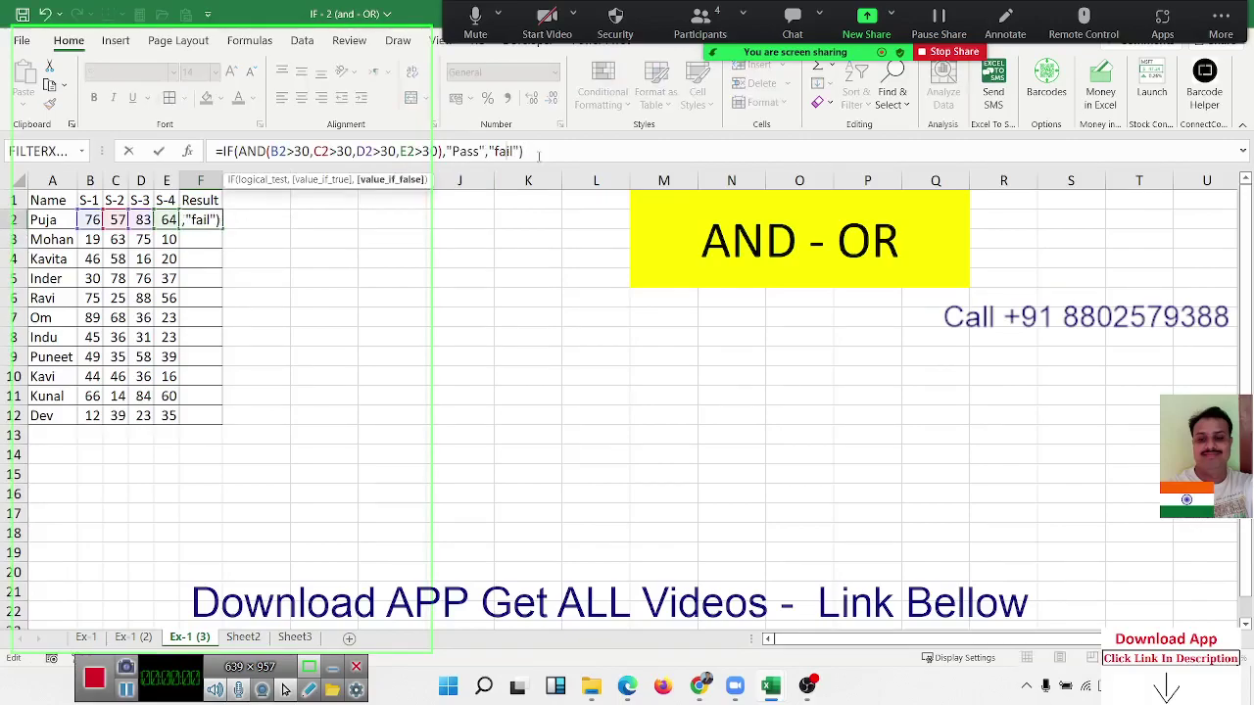
{"action": "key", "text": "Return"}
Fill the Pass/fail formula down to F12 and duplicate the sheet as Ex-1 (4)
{"action": "left_click", "coordinate": [214, 220]}
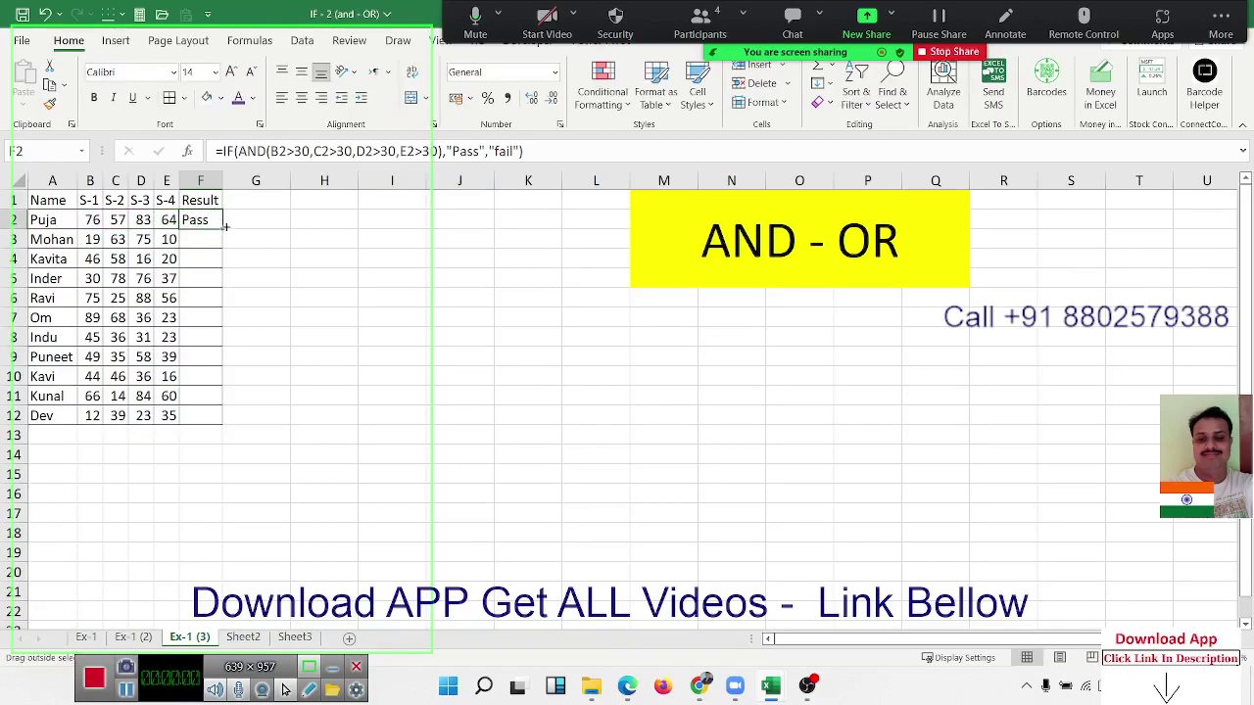
{"action": "double_click", "coordinate": [223, 227]}
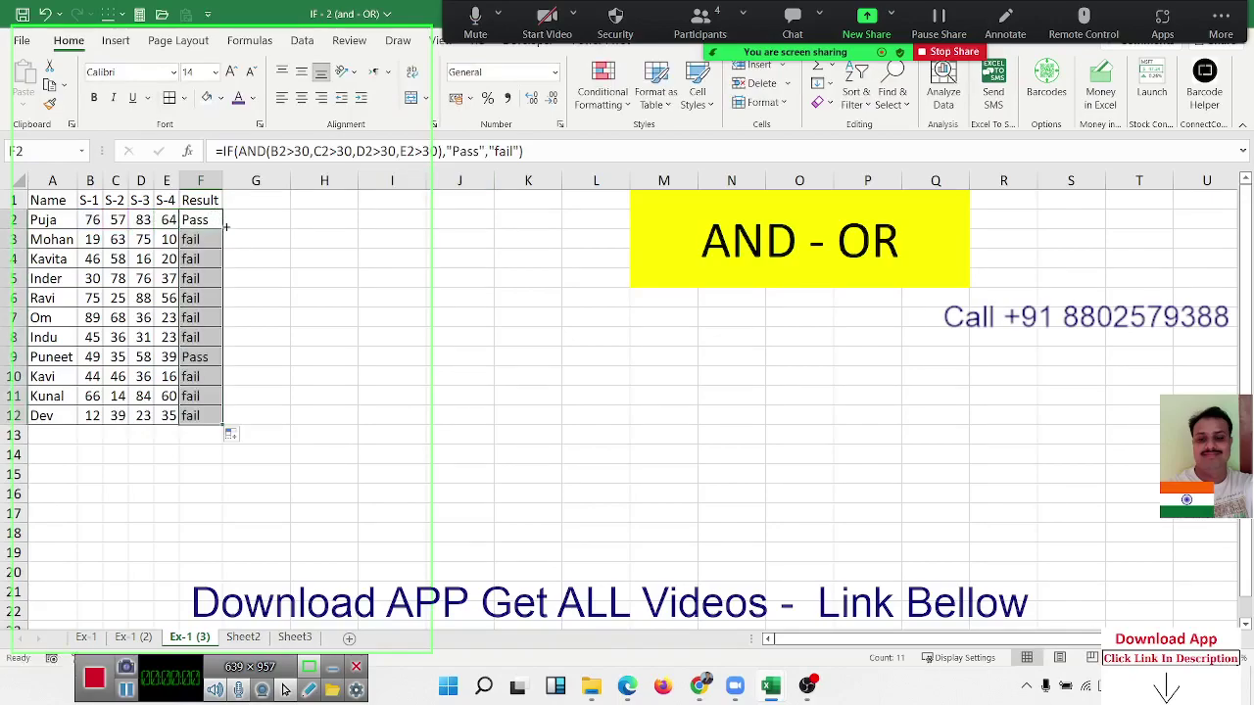
{"action": "left_click", "coordinate": [141, 221]}
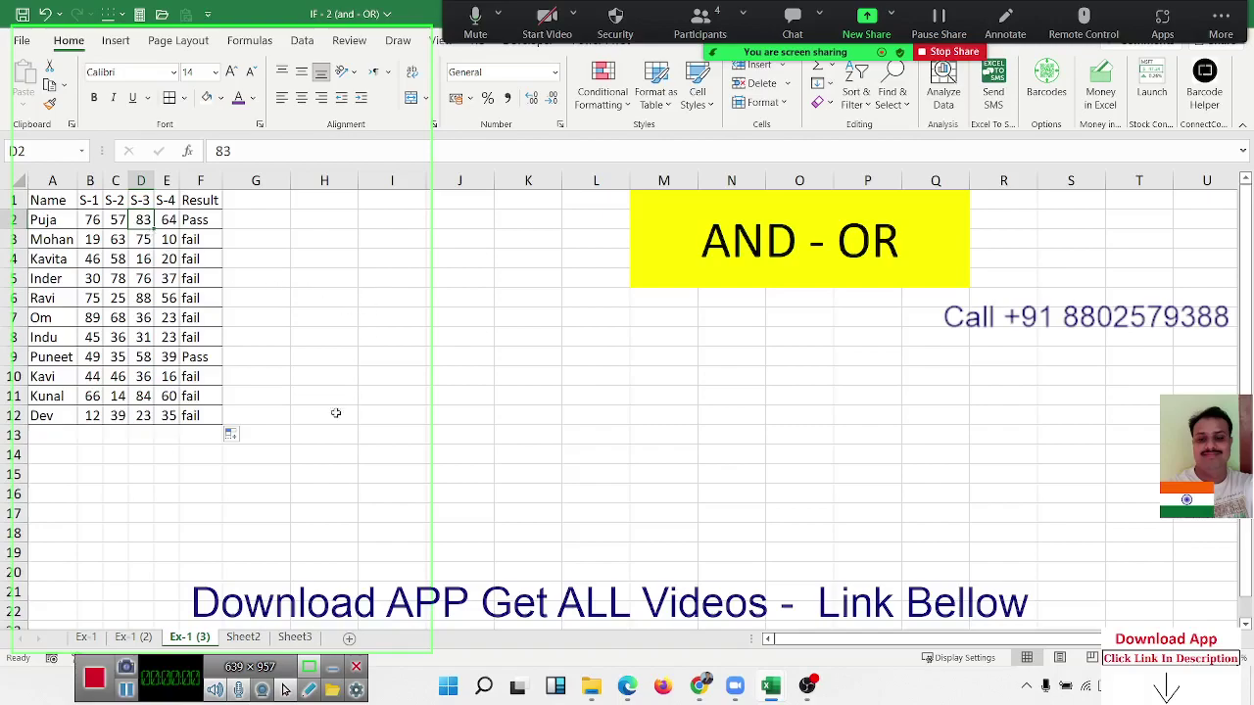
{"action": "left_click_drag", "start_coordinate": [188, 643], "coordinate": [243, 624], "text": "ctrl"}
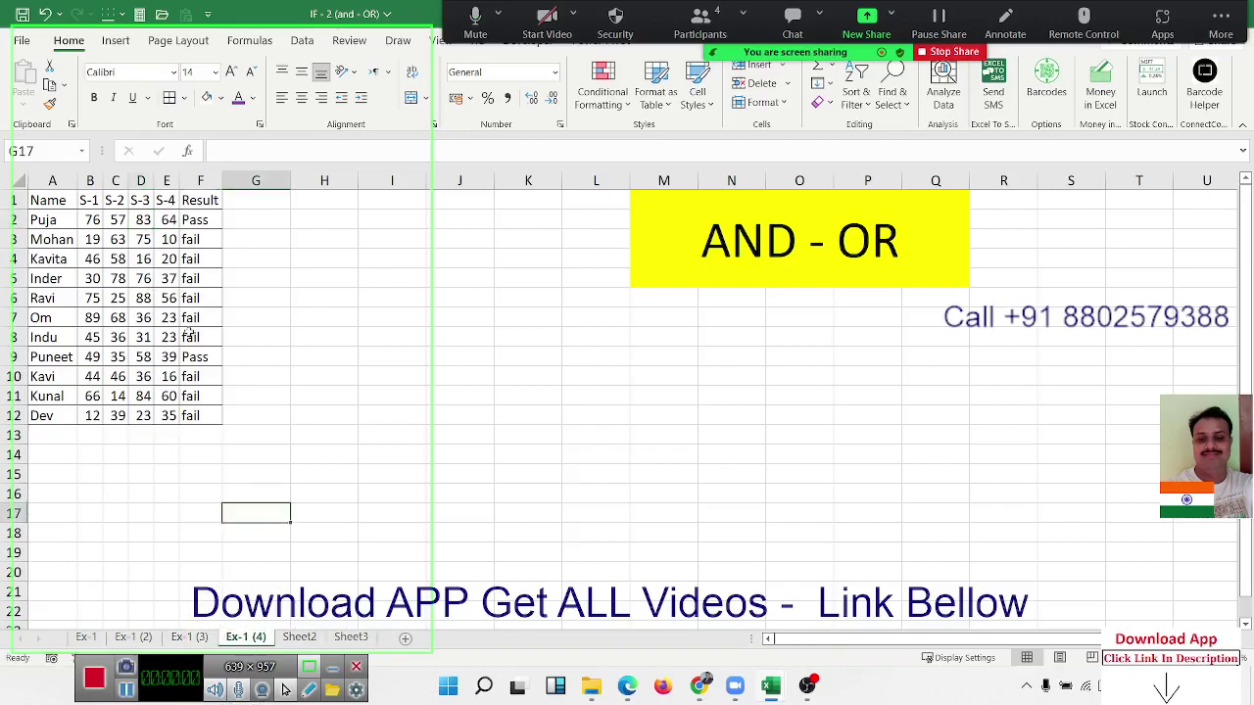
{"action": "left_click", "coordinate": [92, 180]}
Clear the old data in columns B–F and head B1 Pass and C1 D L
{"action": "left_click_drag", "start_coordinate": [91, 180], "coordinate": [252, 199]}
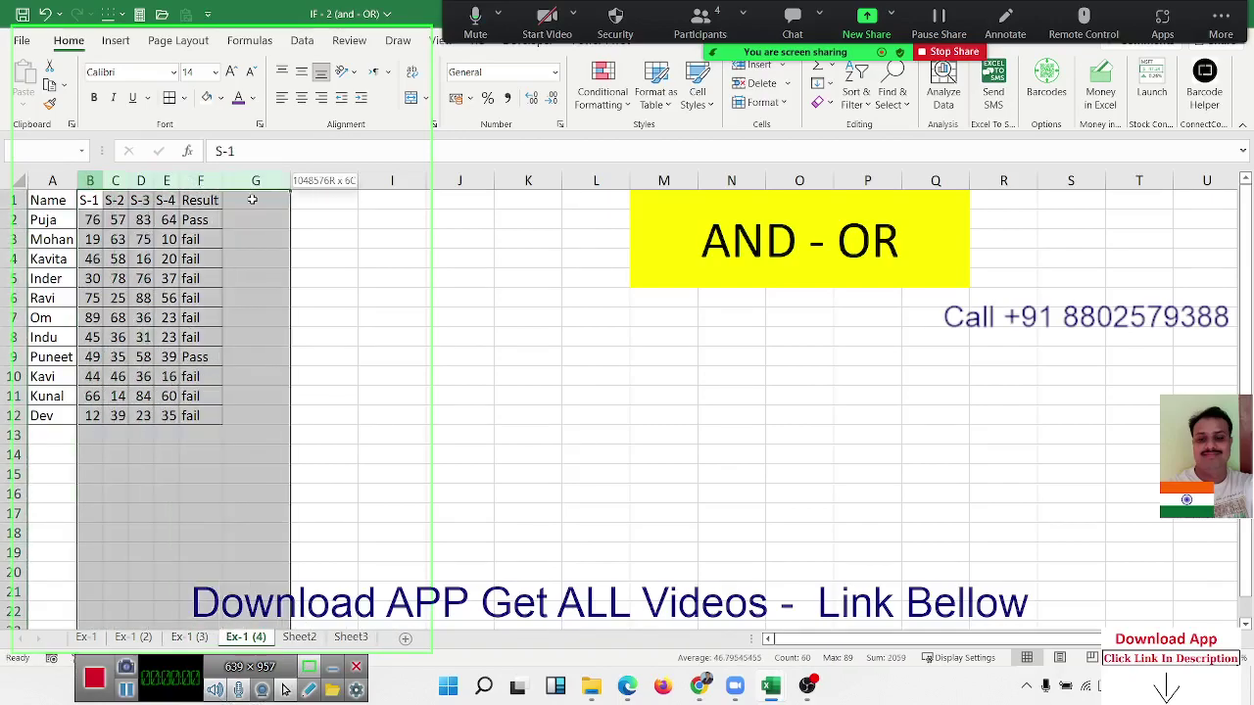
{"action": "key", "text": "Delete"}
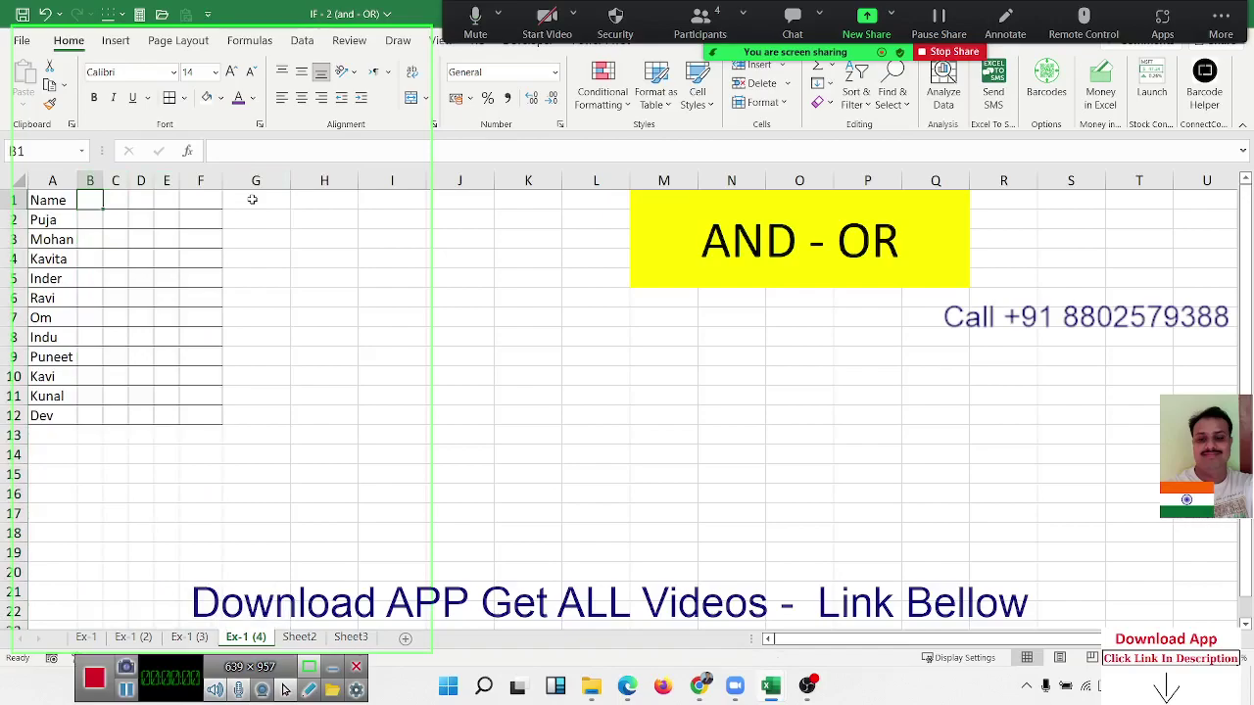
{"action": "type", "text": "Pass"}
{"action": "key", "text": "Tab"}
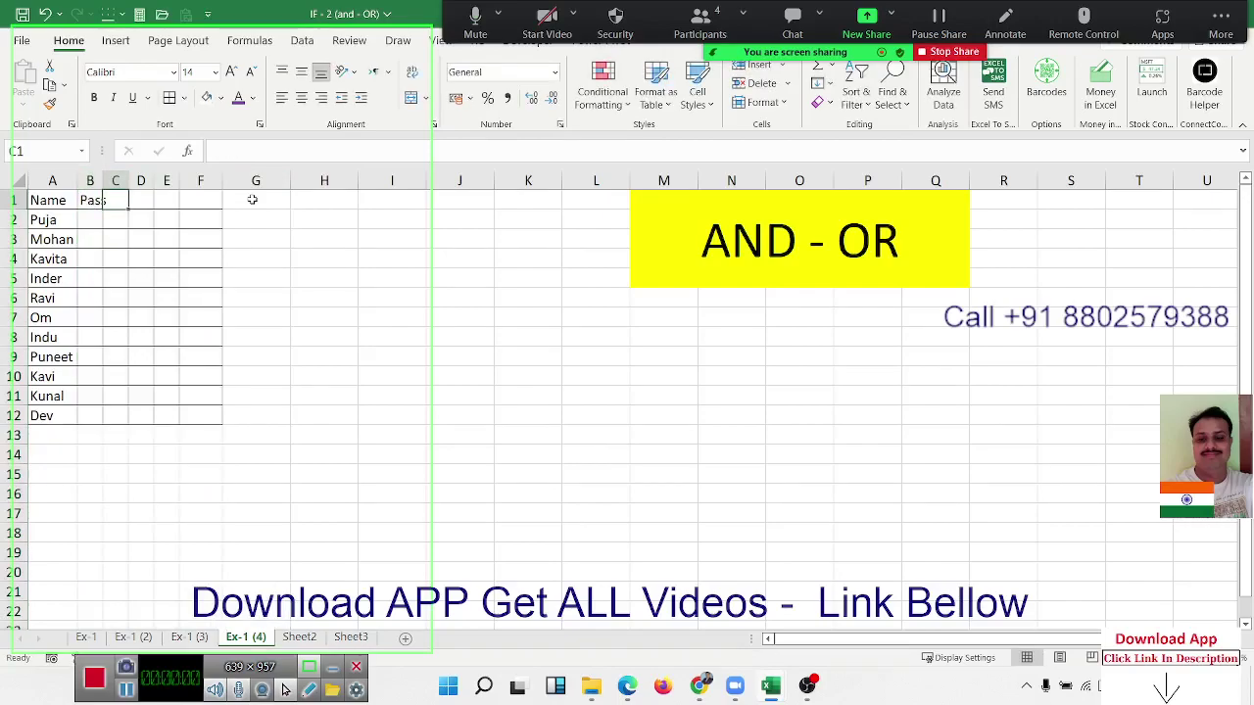
{"action": "type", "text": "DL"}
{"action": "key", "text": "Tab"}
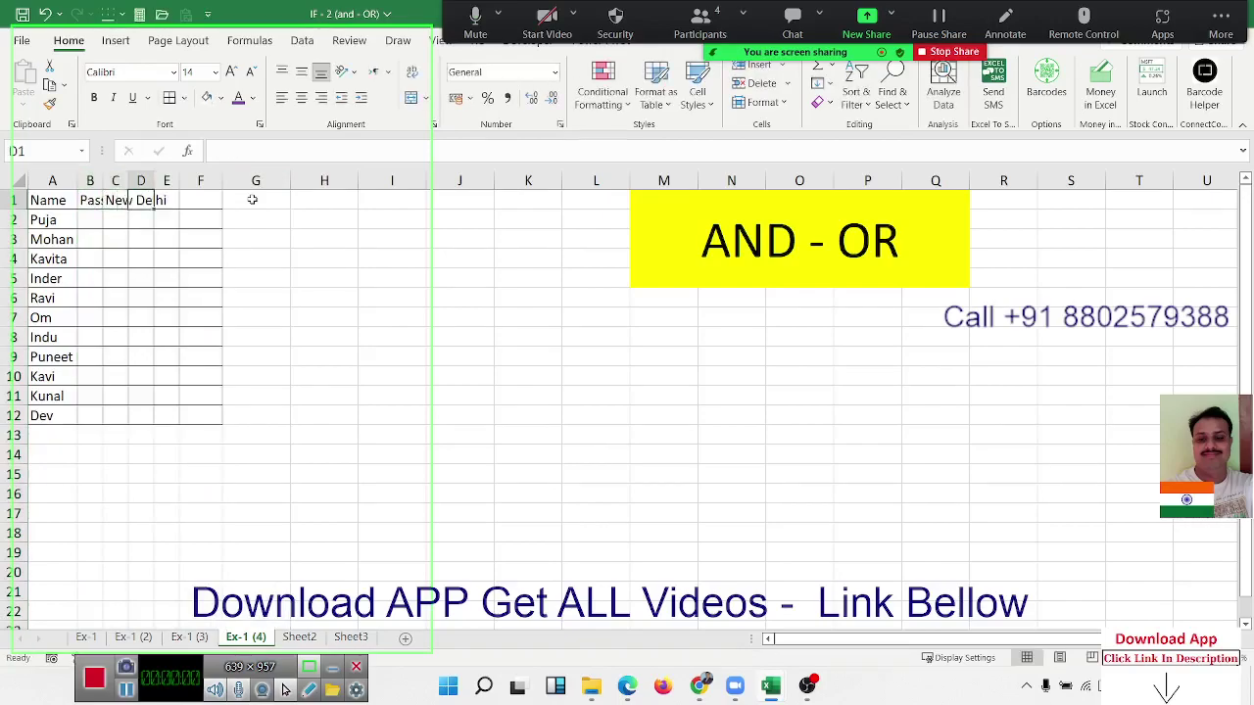
{"action": "key", "text": "Left"}
{"action": "type", "text": "D"}
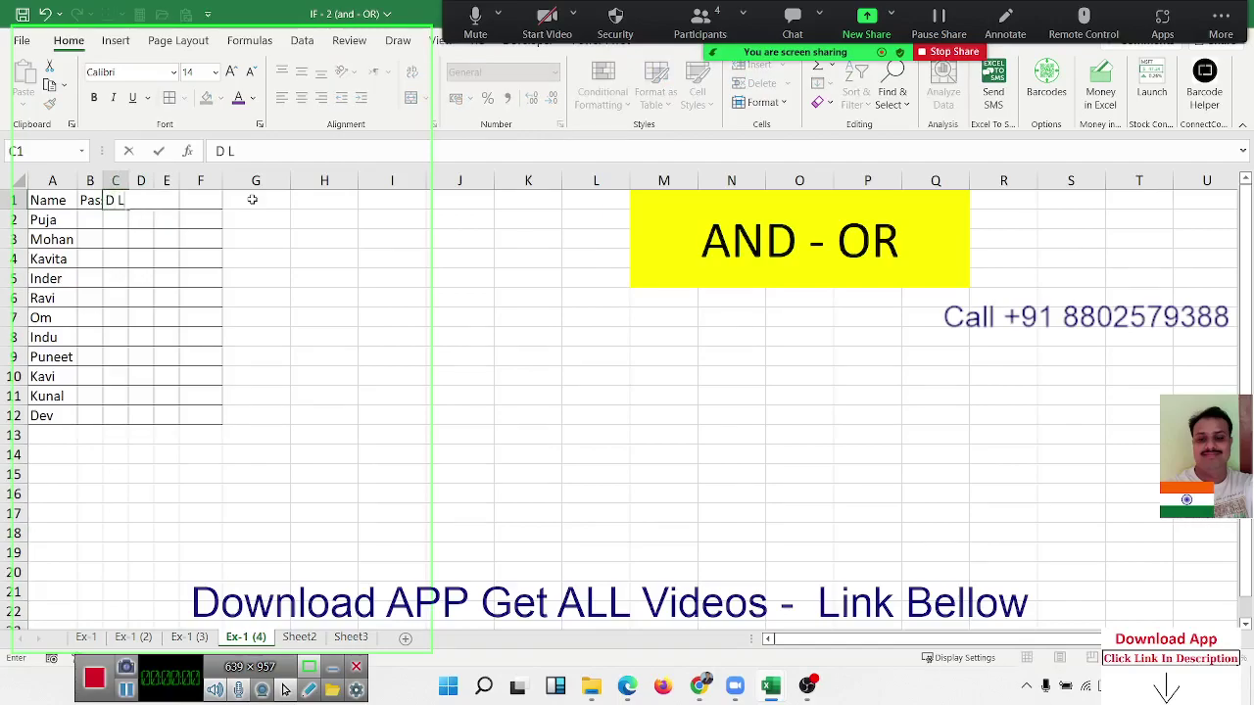
{"action": "key", "text": "Tab"}
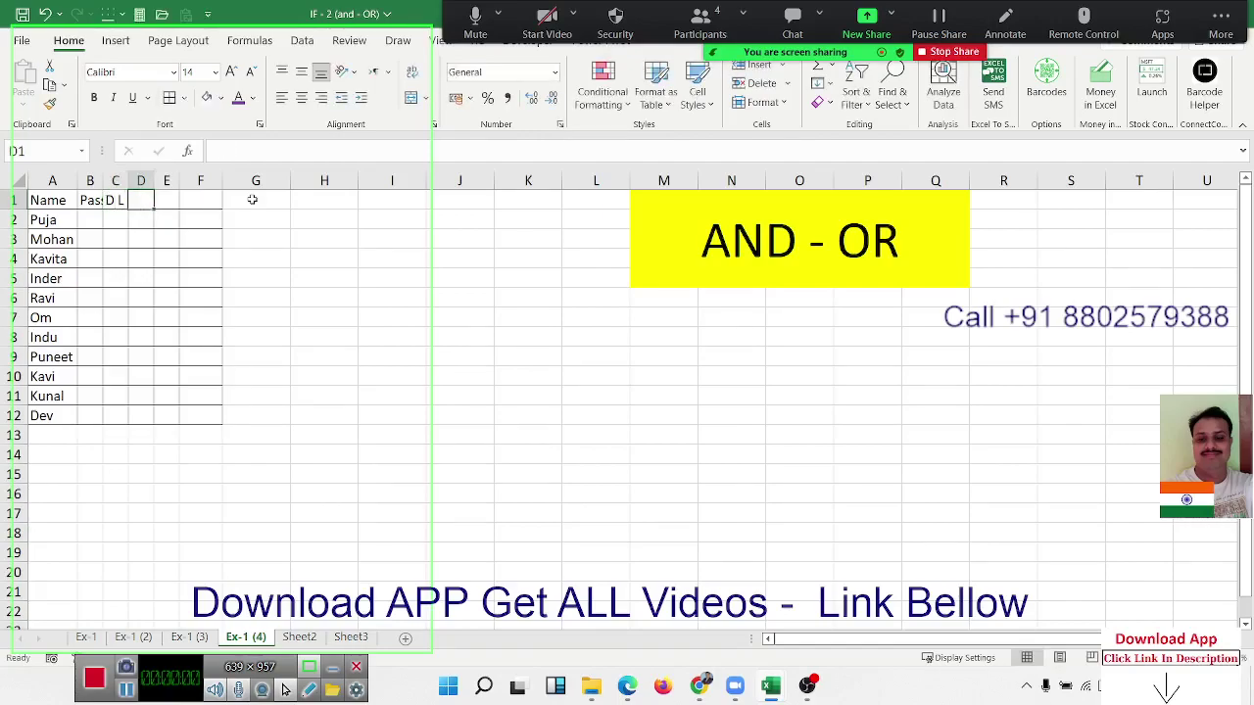
Enter Voter in D1 and UID in E1 as column headings
{"action": "type", "text": "VoterI"}
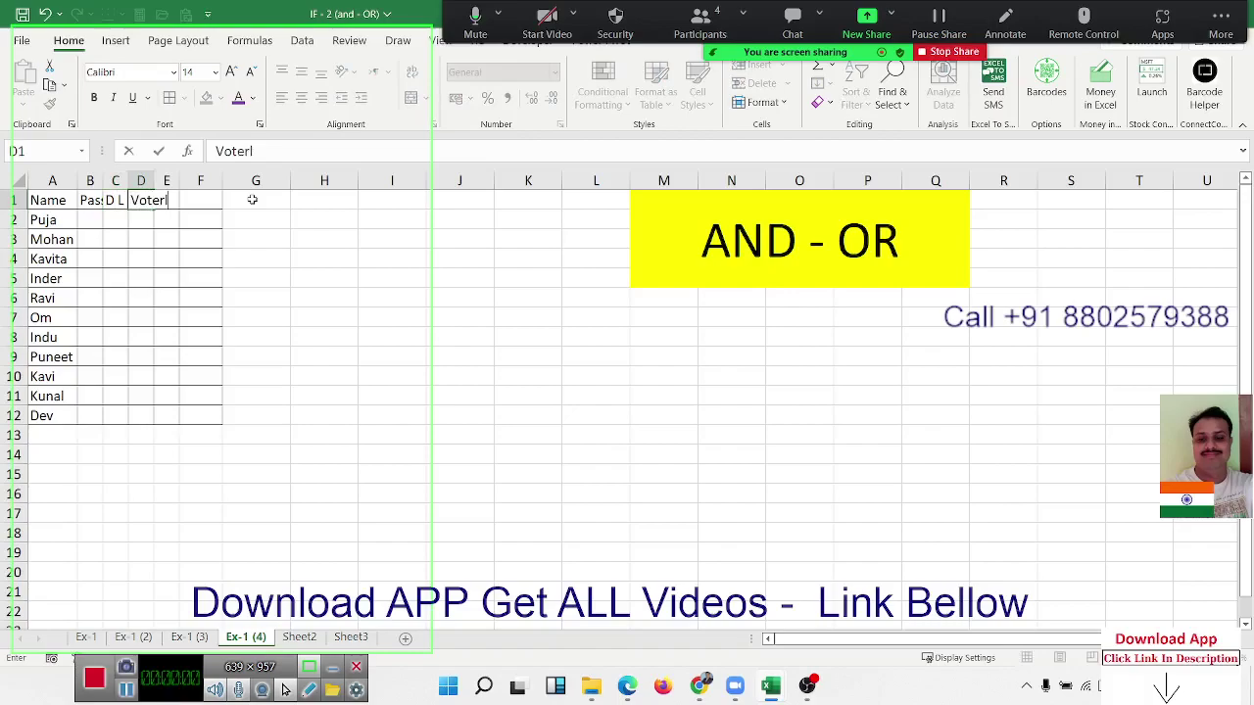
{"action": "key", "text": "Tab"}
{"action": "key", "text": "Left"}
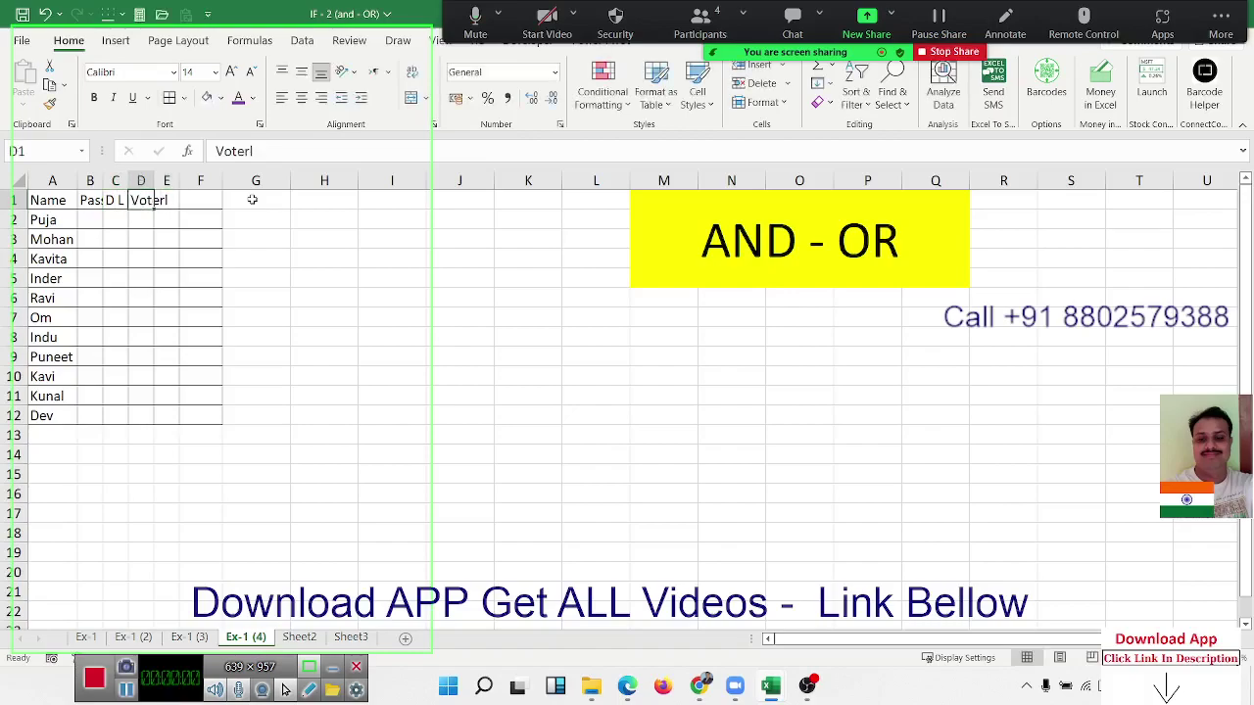
{"action": "left_click", "coordinate": [257, 150]}
{"action": "key", "text": "BackSpace"}
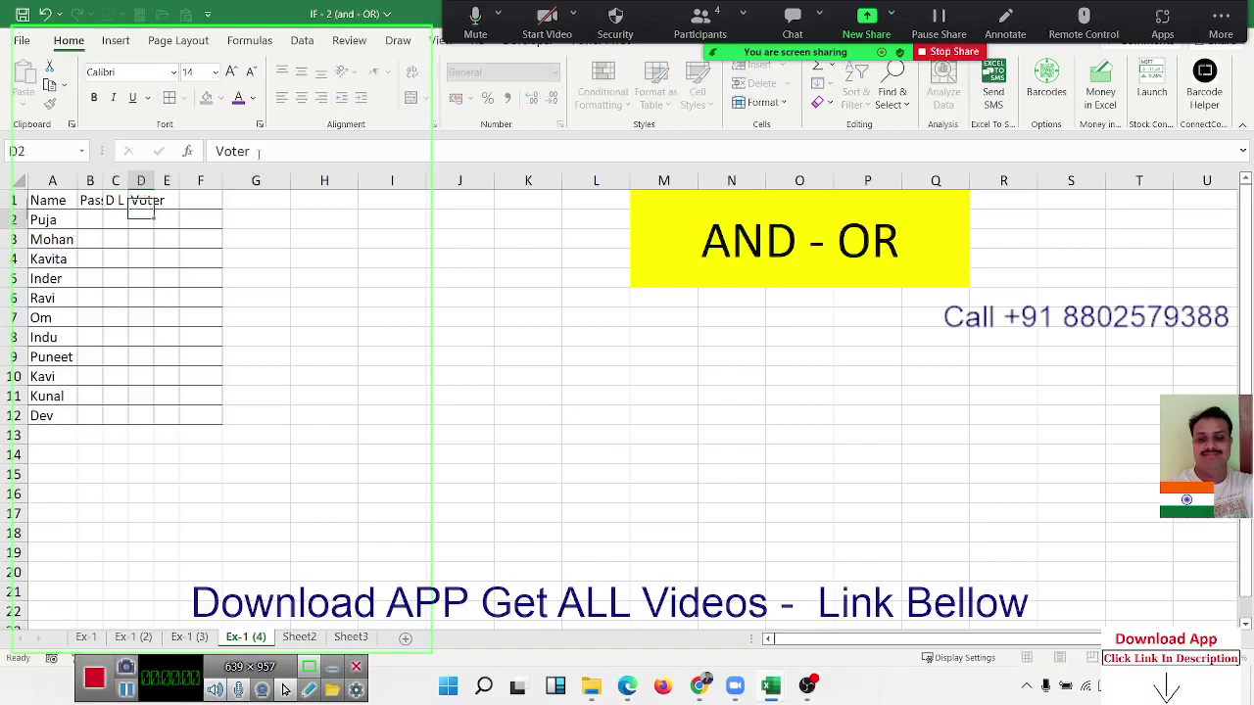
{"action": "key", "text": "Tab"}
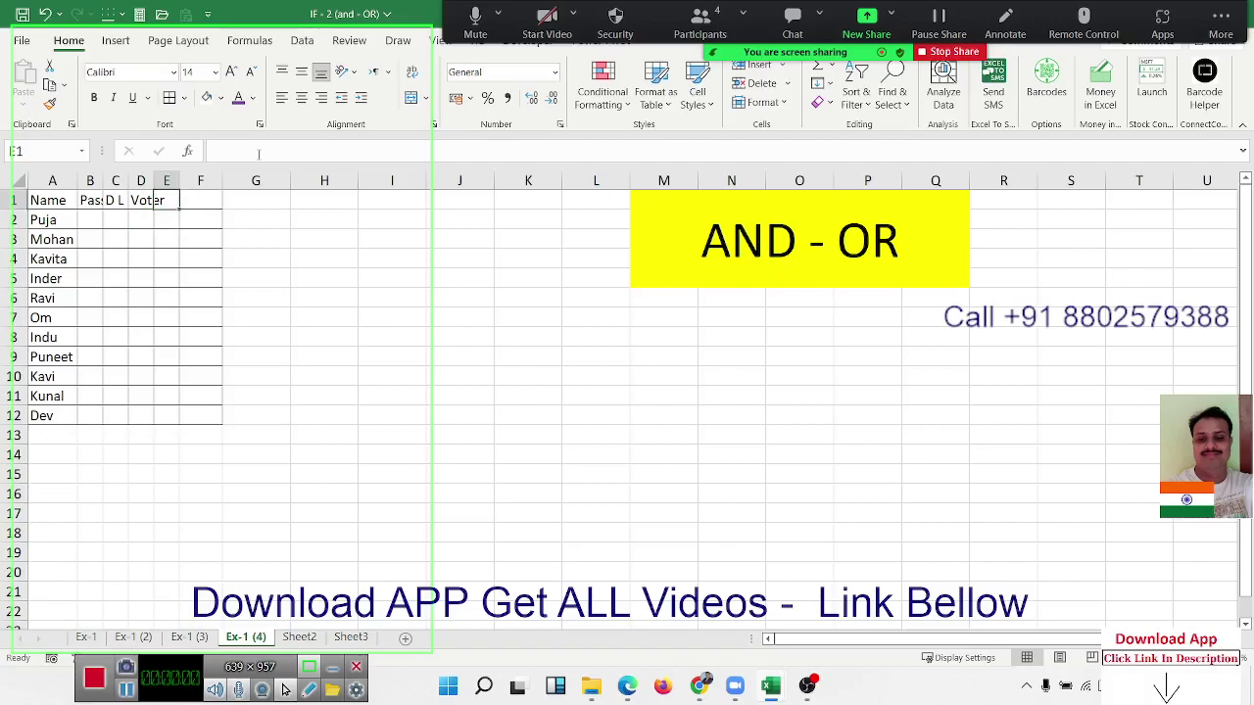
{"action": "type", "text": "UID"}
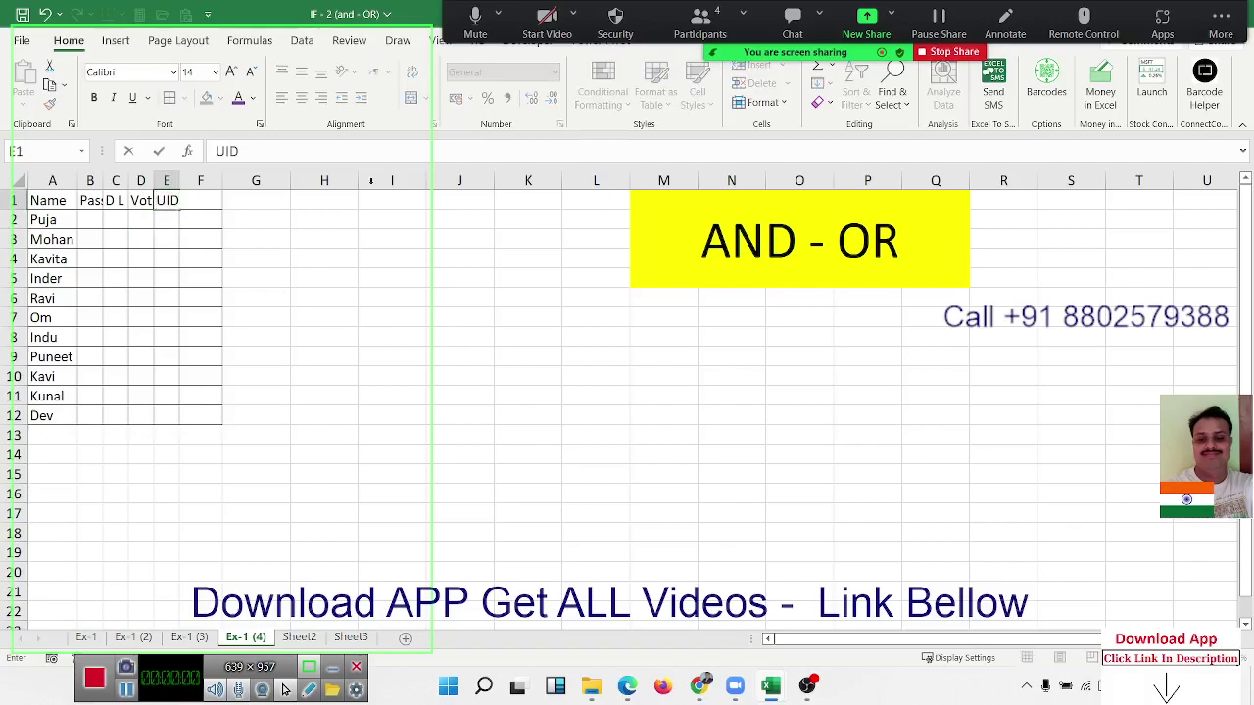
{"action": "left_click", "coordinate": [255, 220]}
Auto-fit columns A through G to their contents
{"action": "left_click", "coordinate": [255, 239]}
{"action": "left_click_drag", "start_coordinate": [52, 180], "coordinate": [232, 186]}
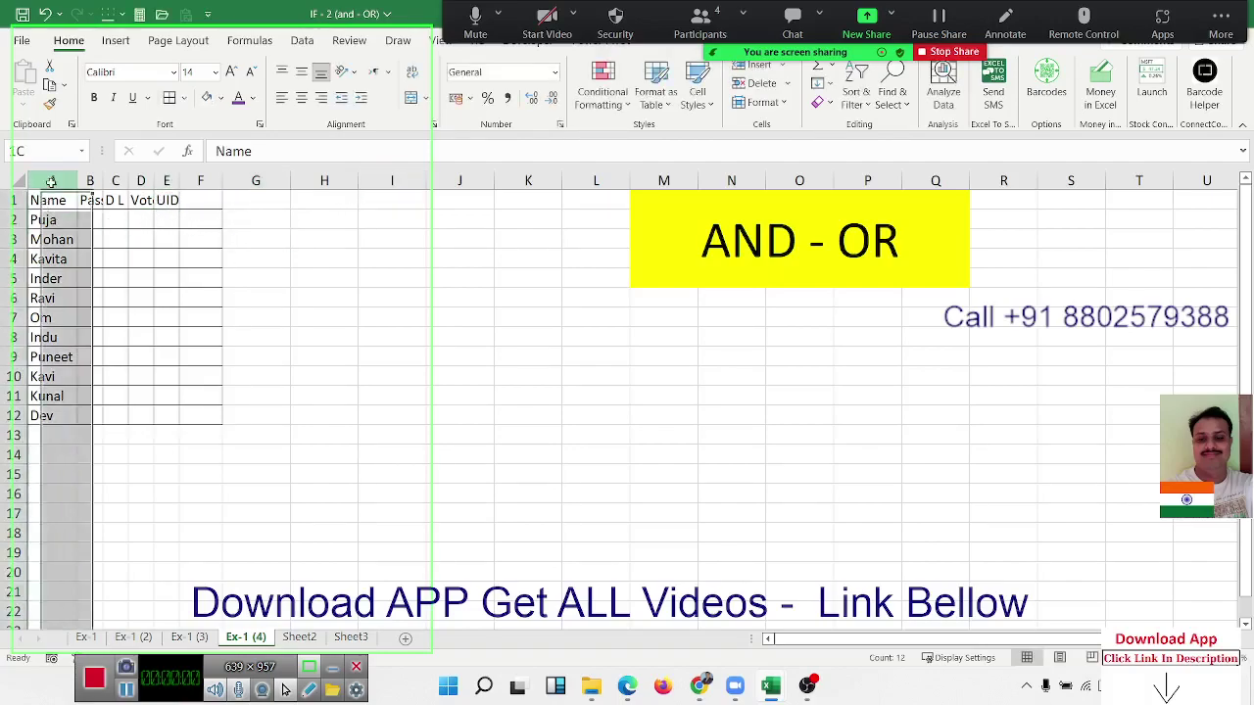
{"action": "double_click", "coordinate": [224, 181]}
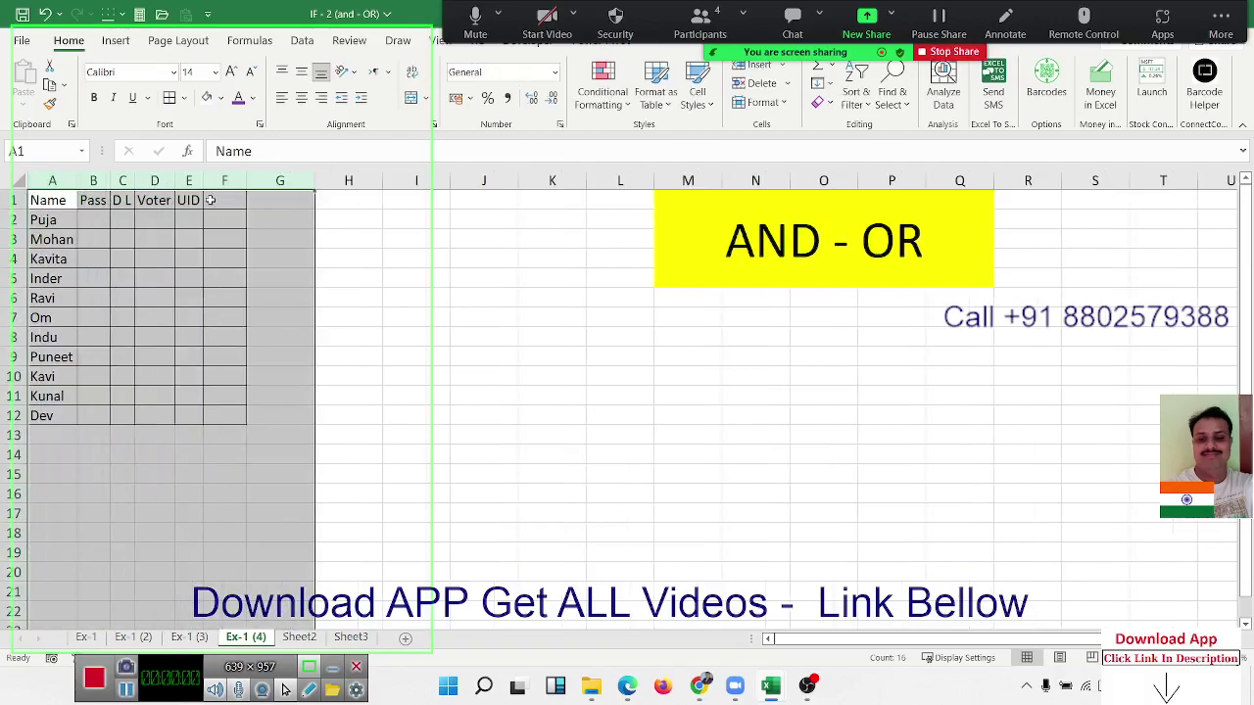
{"action": "left_click", "coordinate": [186, 221]}
{"action": "left_click", "coordinate": [109, 227]}
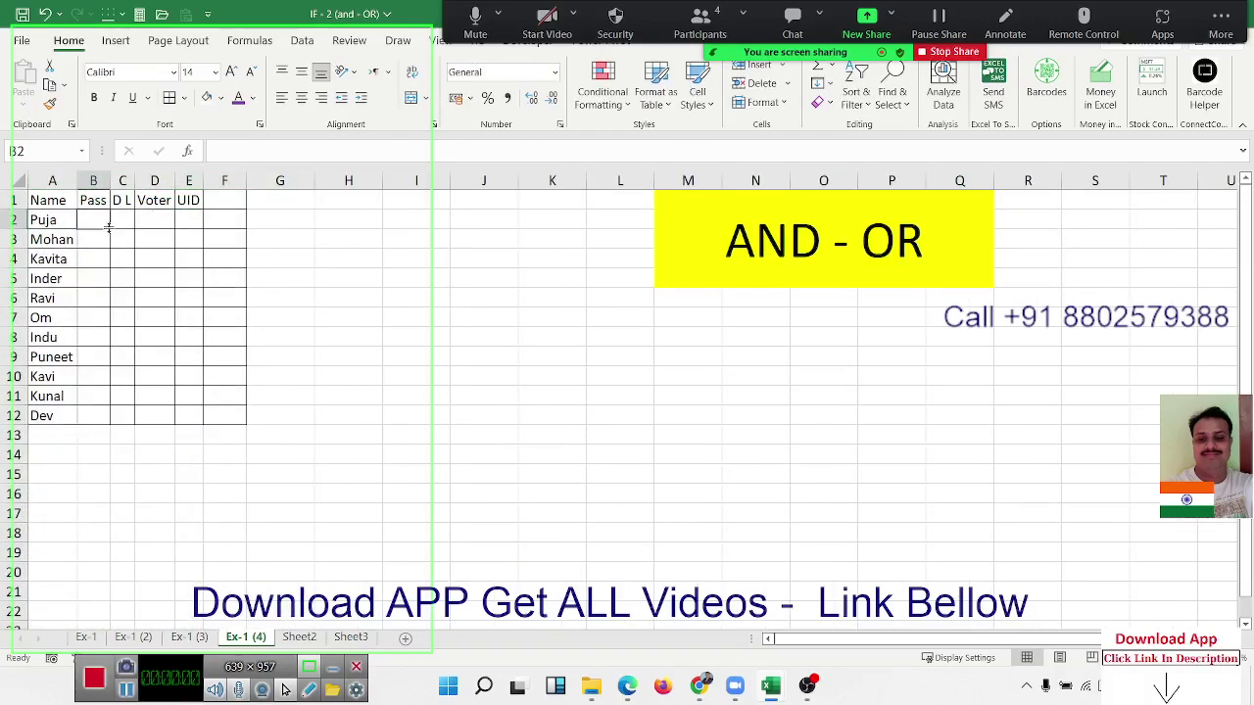
{"action": "type", "text": "Y"}
{"action": "left_click", "coordinate": [110, 232]}
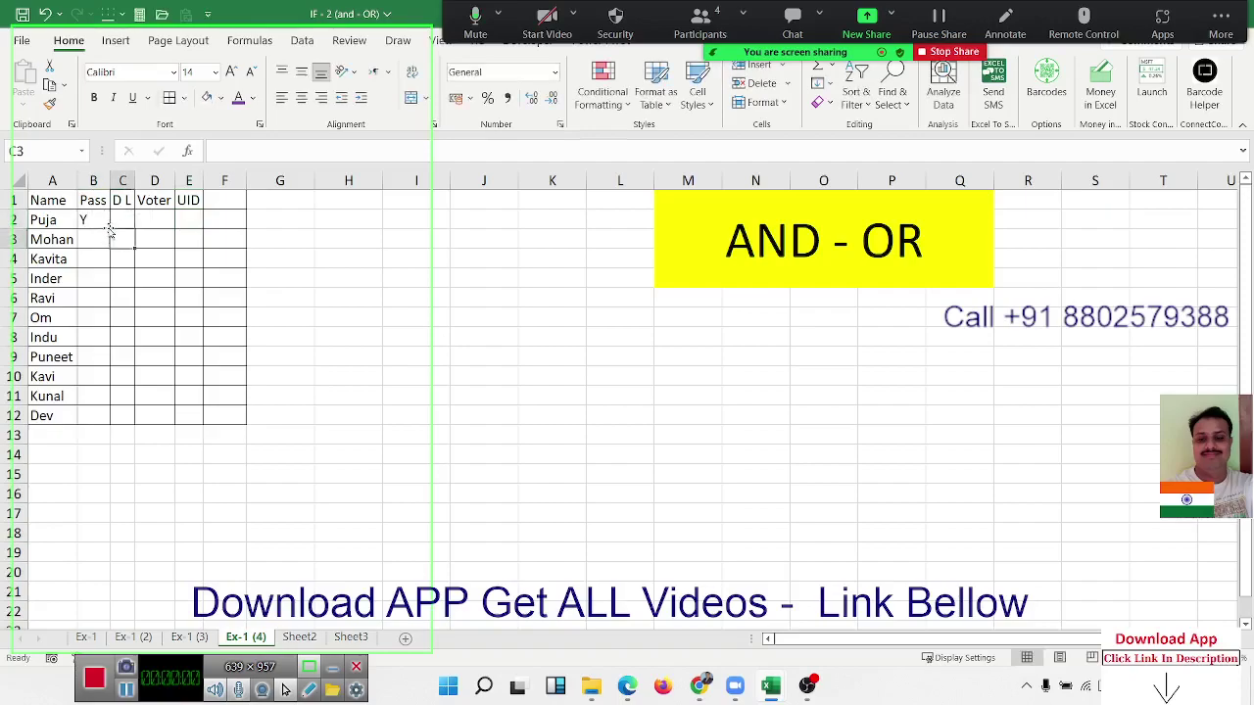
{"action": "type", "text": "Y"}
{"action": "key", "text": "Tab"}
{"action": "key", "text": "Tab"}
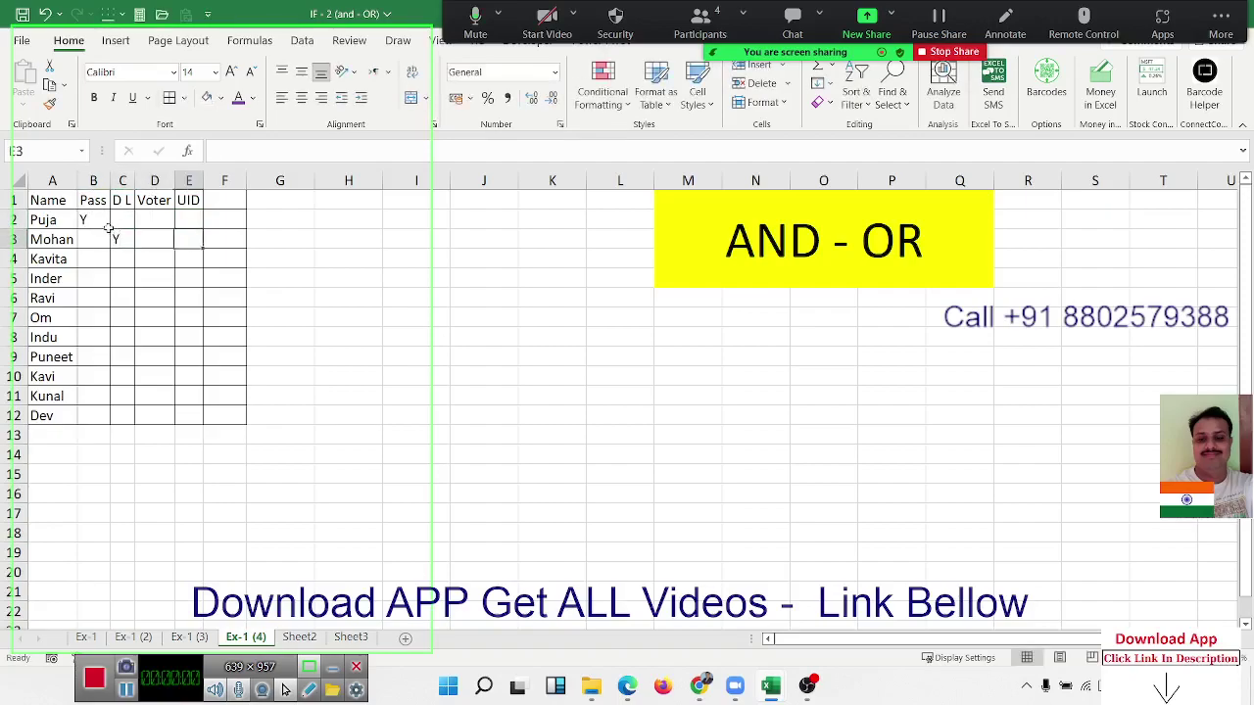
{"action": "key", "text": "Down"}
{"action": "type", "text": "Y"}
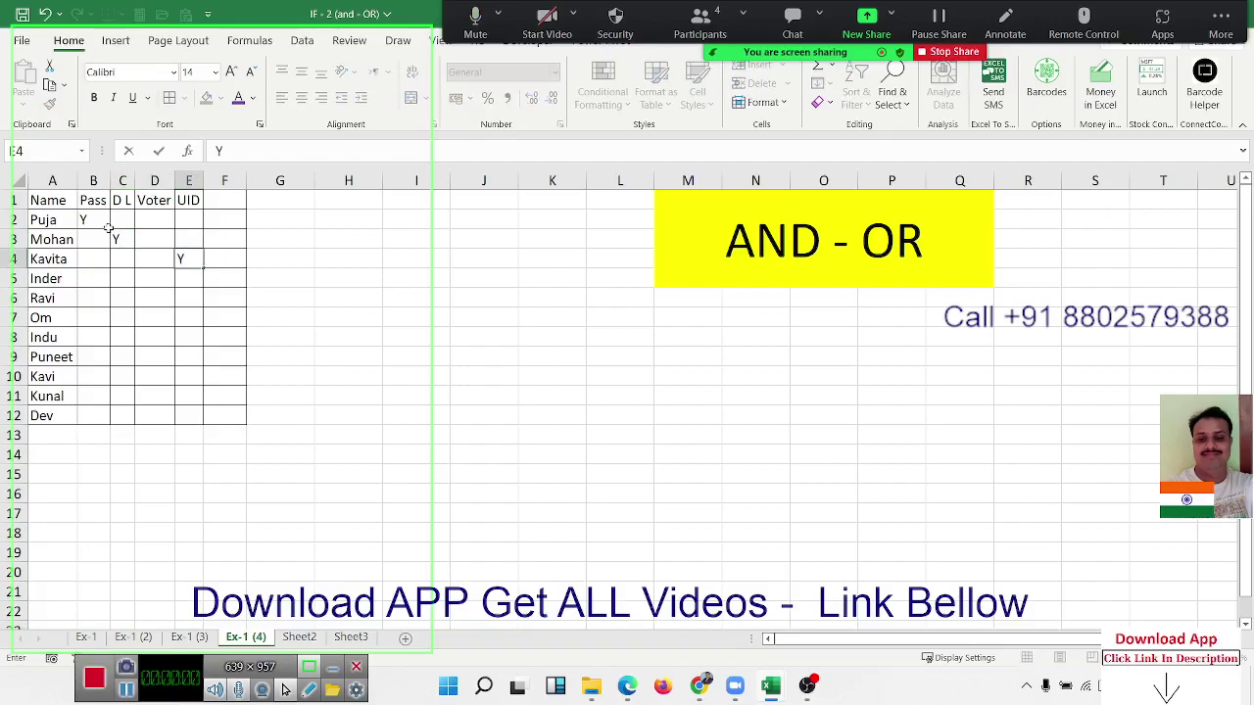
{"action": "key", "text": "Return"}
{"action": "key", "text": "Left"}
{"action": "key", "text": "Left"}
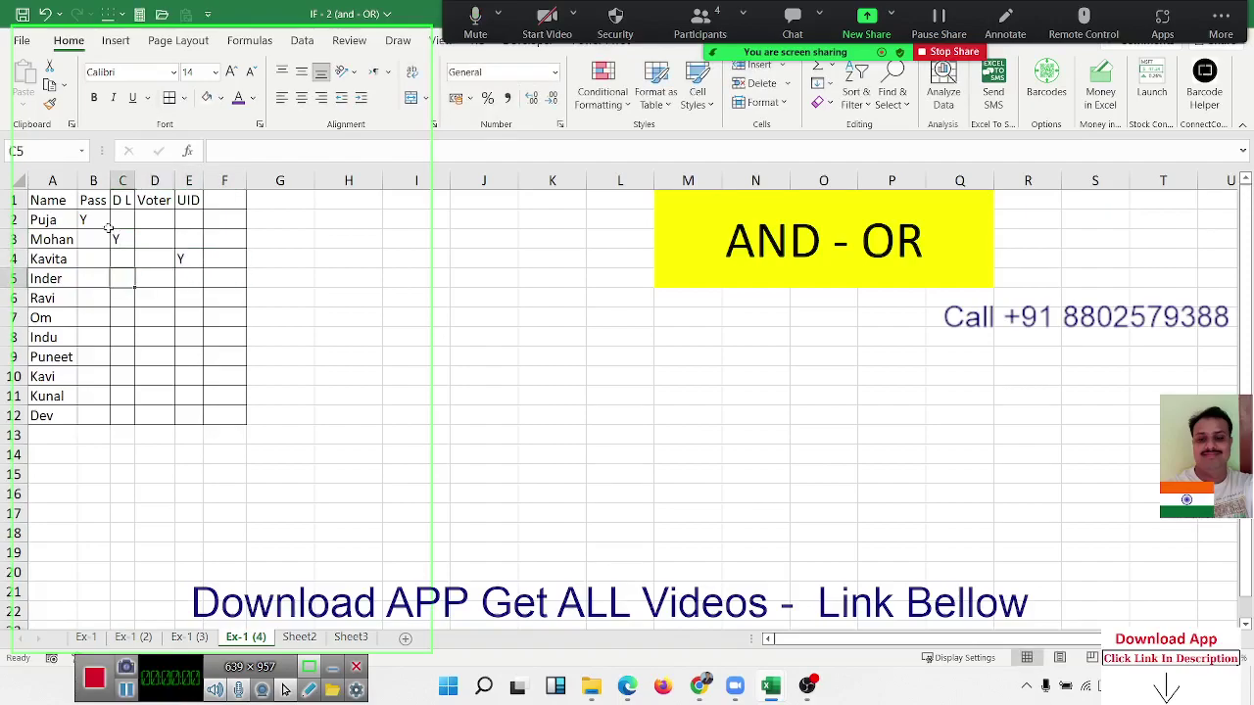
{"action": "type", "text": "Y"}
{"action": "key", "text": "Return"}
{"action": "key", "text": "Left"}
{"action": "key", "text": "Up"}
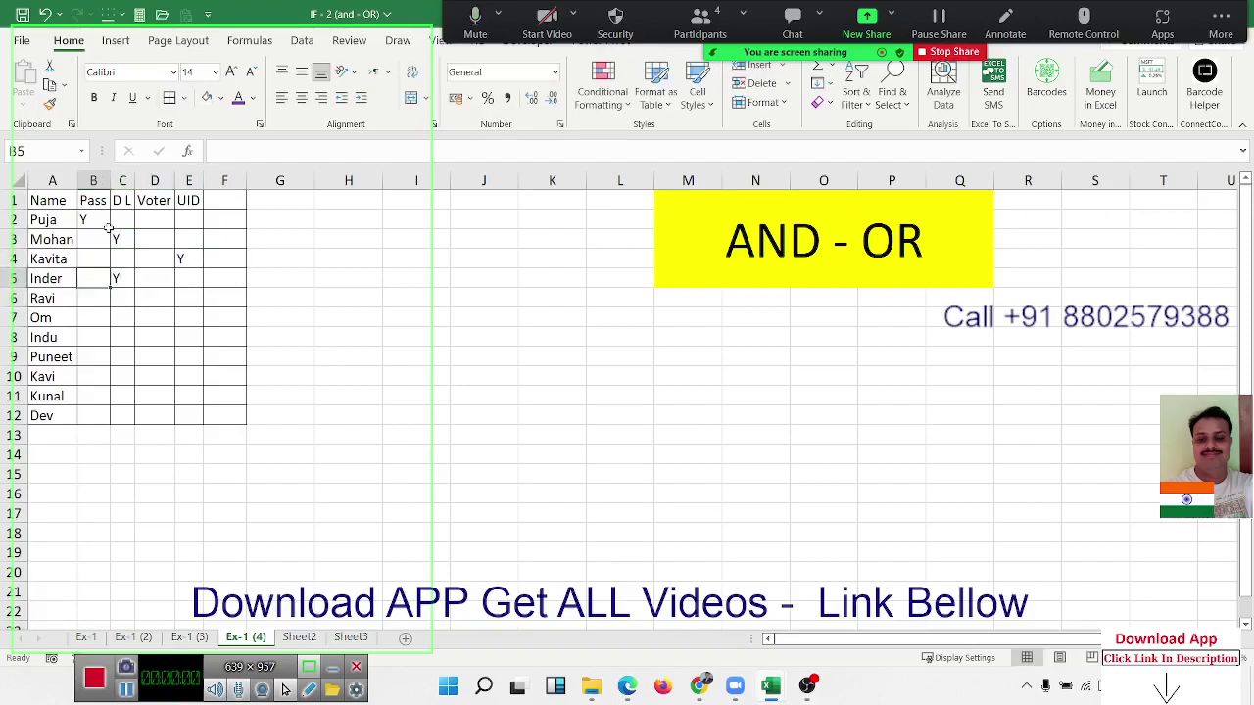
{"action": "key", "text": "Down"}
{"action": "key", "text": "Down"}
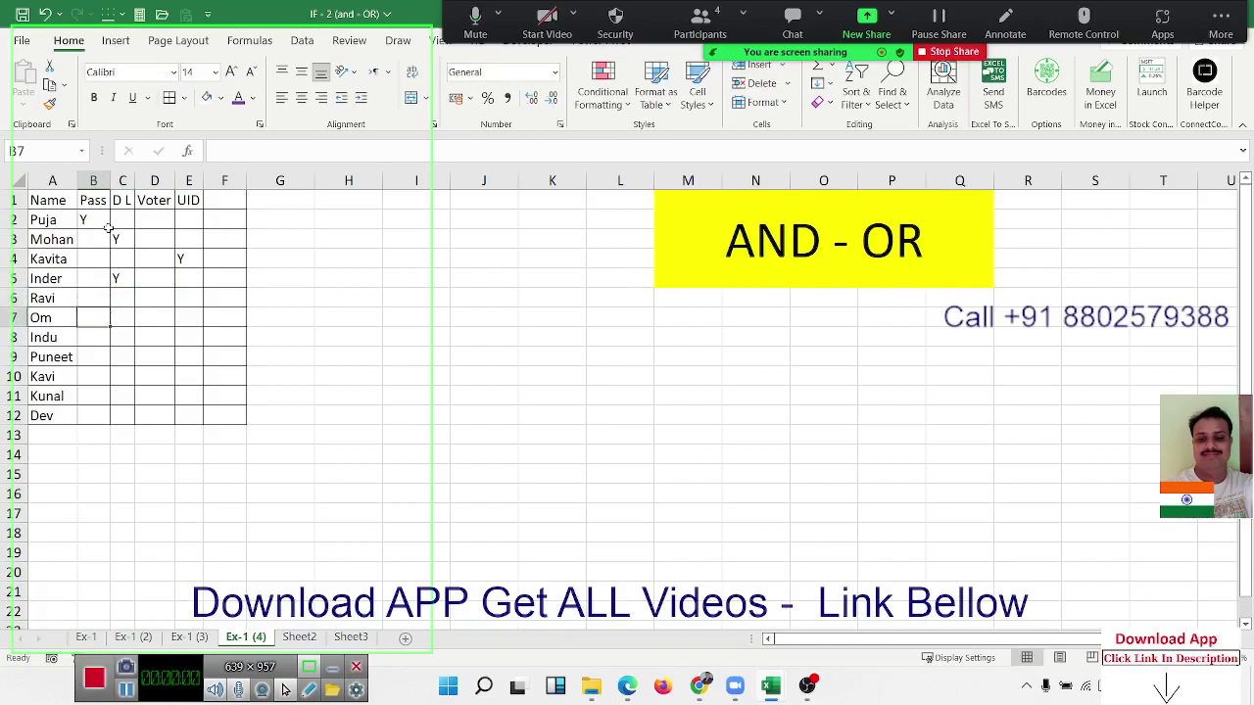
{"action": "type", "text": "Y"}
{"action": "key", "text": "Right"}
{"action": "key", "text": "Right"}
{"action": "key", "text": "Right"}
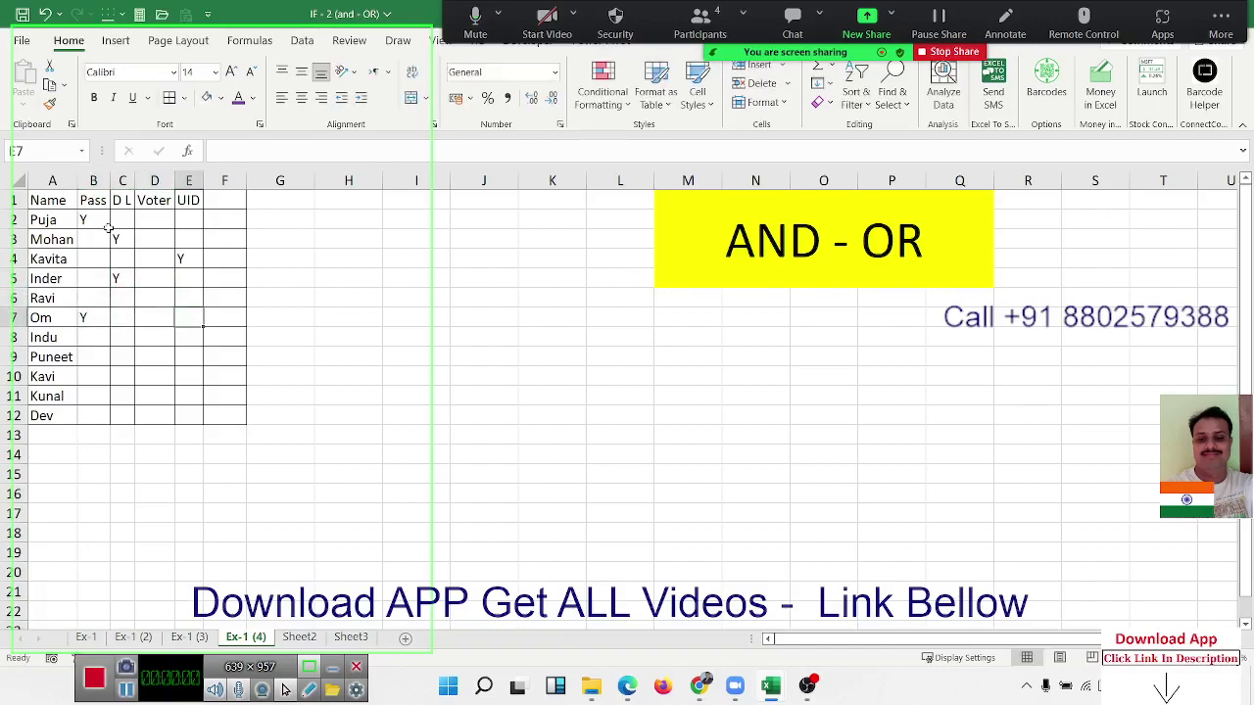
{"action": "type", "text": "Y"}
{"action": "key", "text": "Right"}
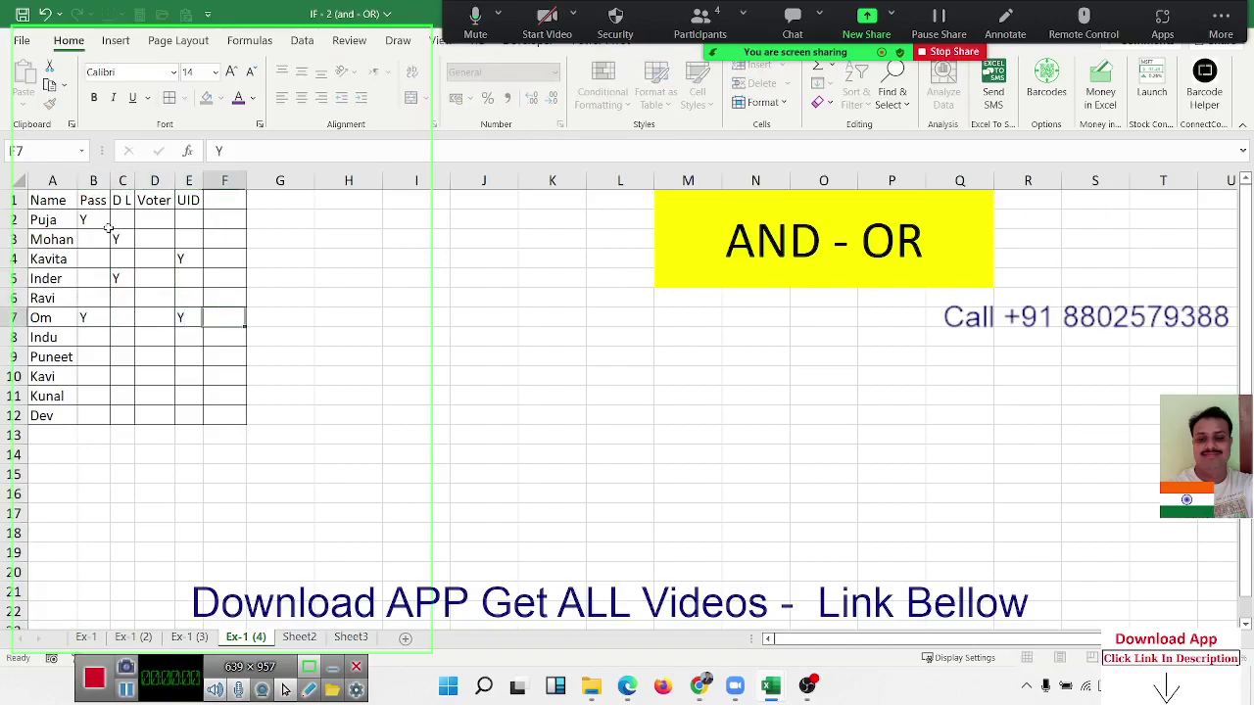
{"action": "key", "text": "Right"}
{"action": "key", "text": "Right"}
{"action": "key", "text": "Up"}
{"action": "key", "text": "Up"}
{"action": "key", "text": "Up"}
{"action": "key", "text": "Up"}
{"action": "key", "text": "Left"}
{"action": "key", "text": "Up"}
{"action": "key", "text": "Left"}
{"action": "key", "text": "Up"}
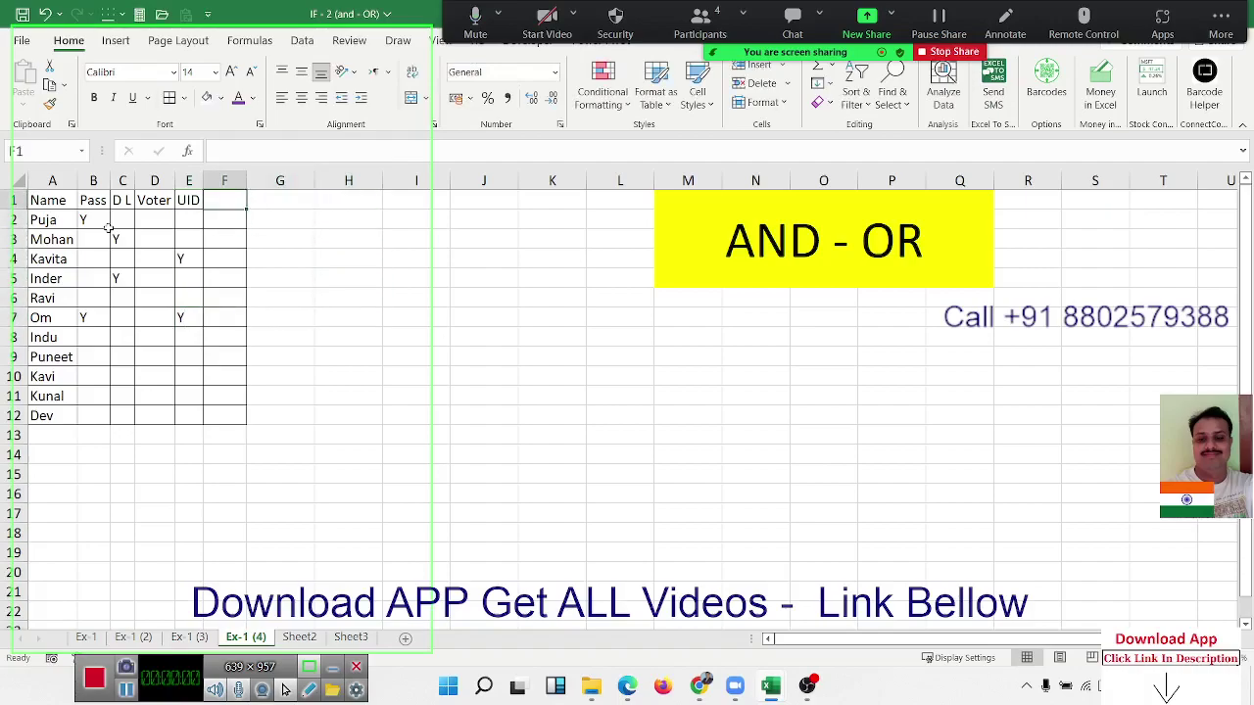
{"action": "type", "text": "St"}
{"action": "key", "text": "Return"}
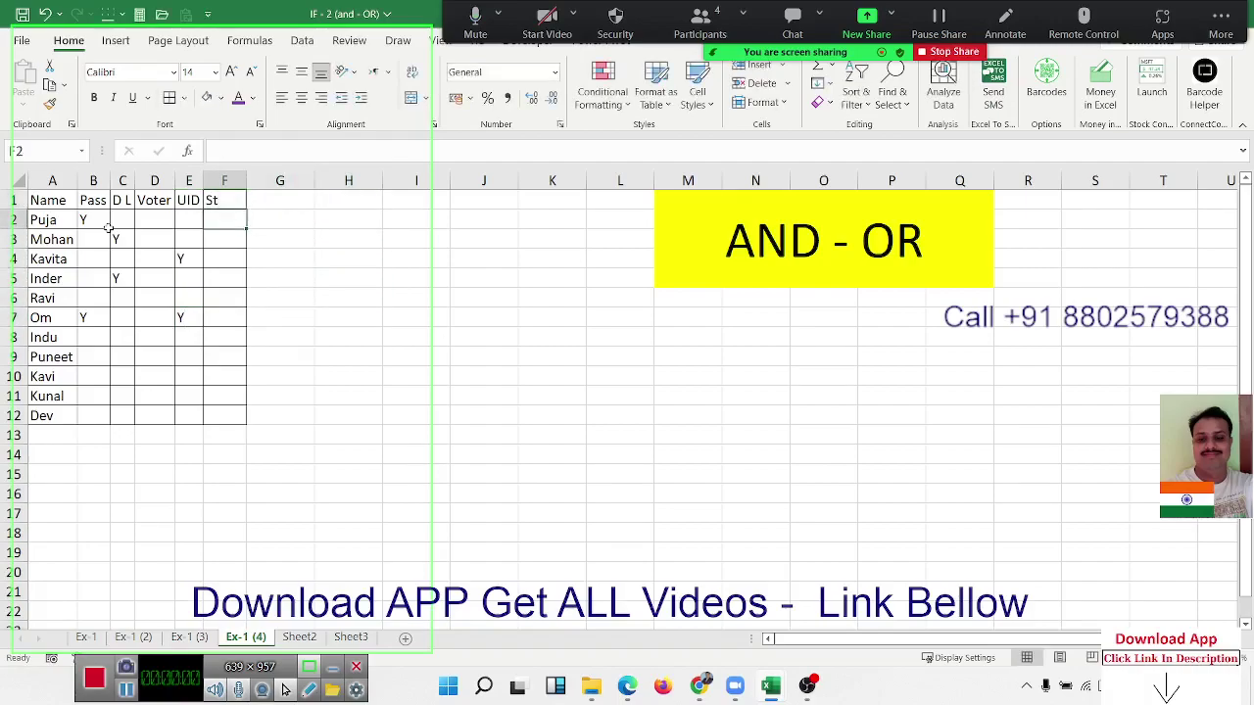
{"action": "key", "text": "Left"}
{"action": "key", "text": "Left"}
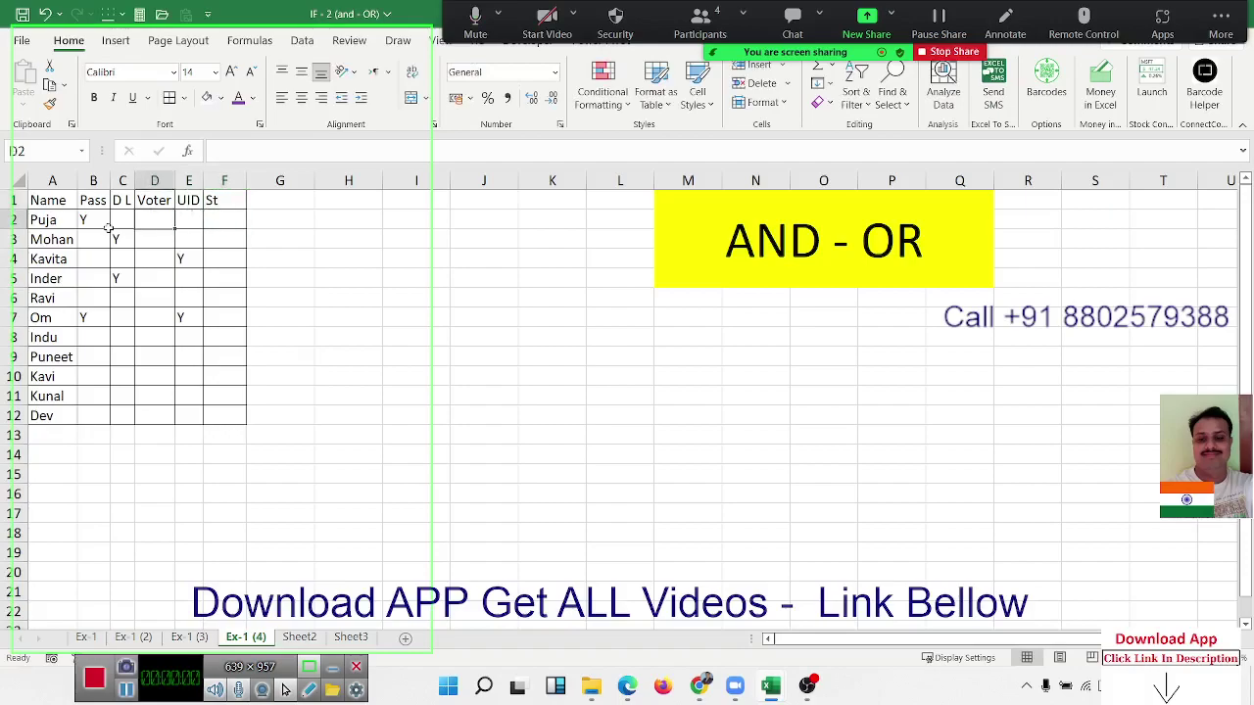
{"action": "key", "text": "Left"}
{"action": "key", "text": "Left"}
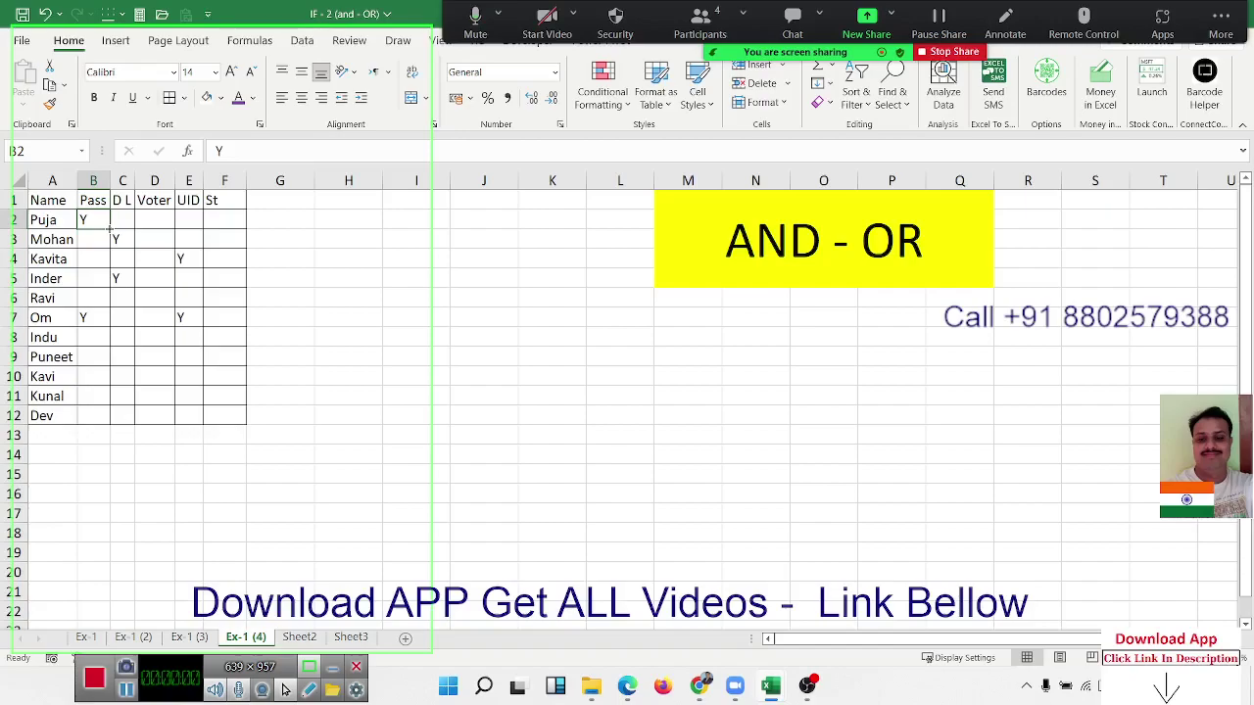
{"action": "key", "text": "Right"}
{"action": "key", "text": "Right"}
{"action": "key", "text": "Right"}
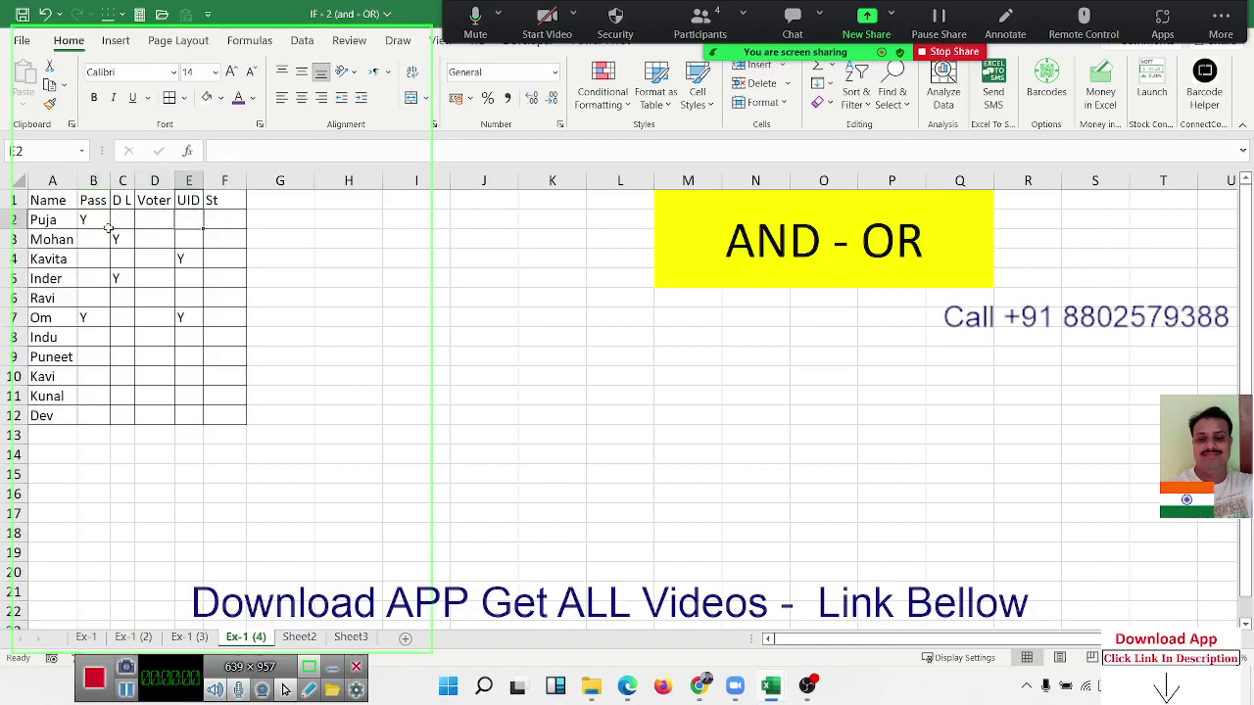
{"action": "key", "text": "Right"}
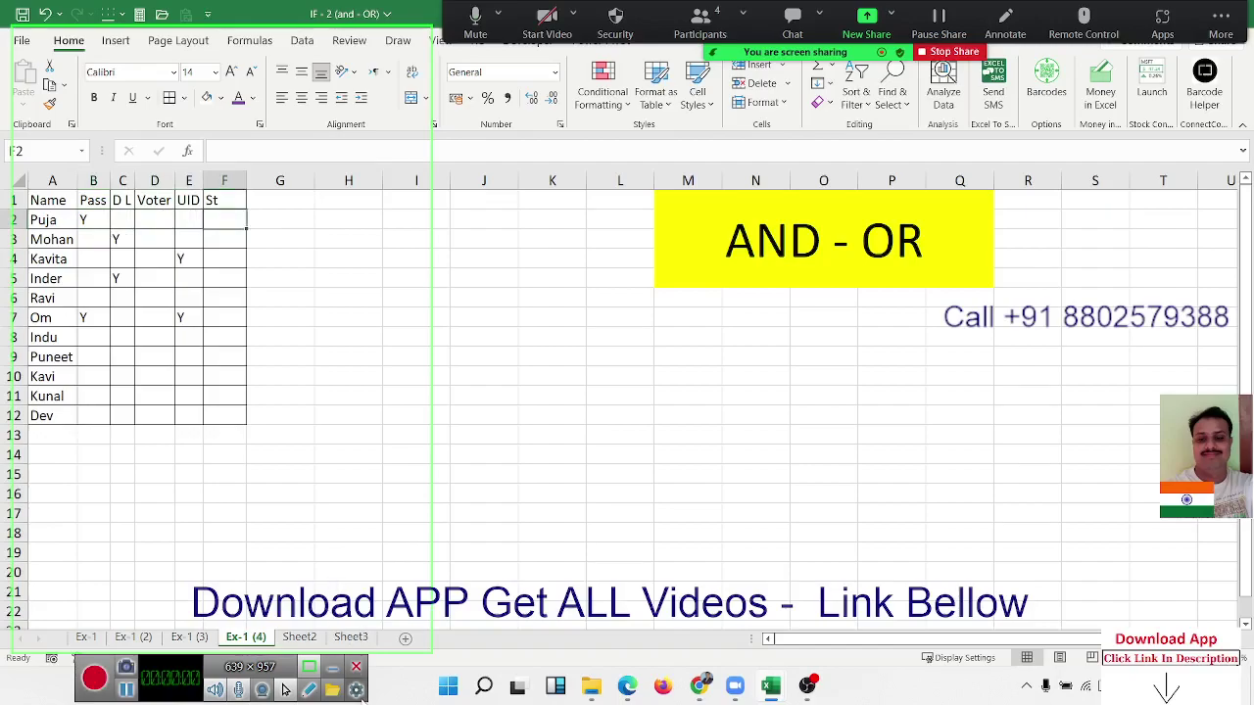
Open the recorder's Configure Timer dialog, close it unchanged, and restart recording
{"action": "left_click", "coordinate": [358, 690]}
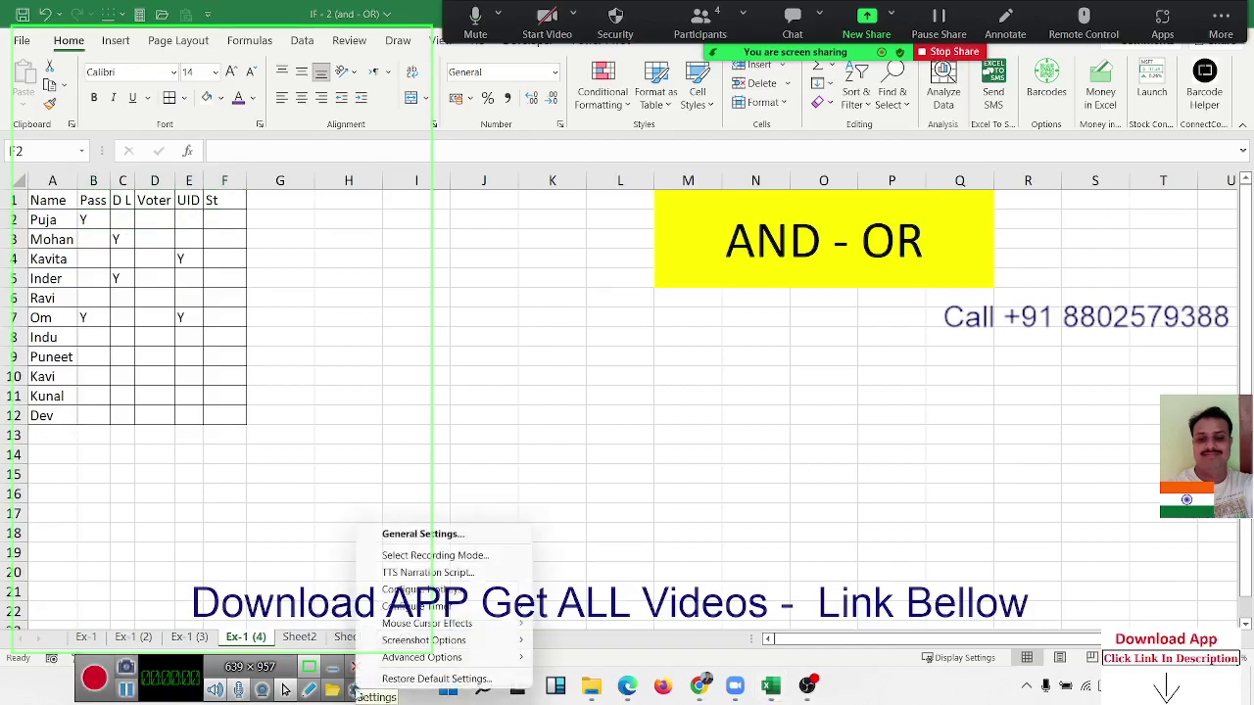
{"action": "mouse_move", "coordinate": [460, 645]}
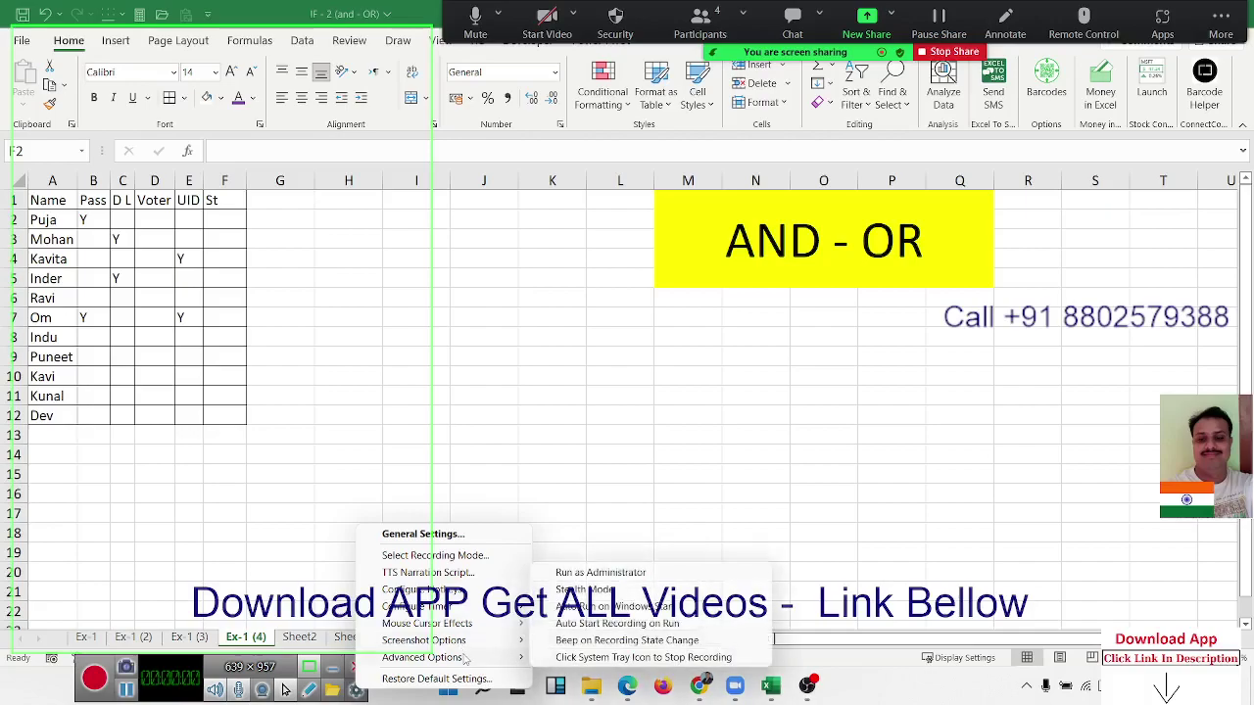
{"action": "mouse_move", "coordinate": [478, 624]}
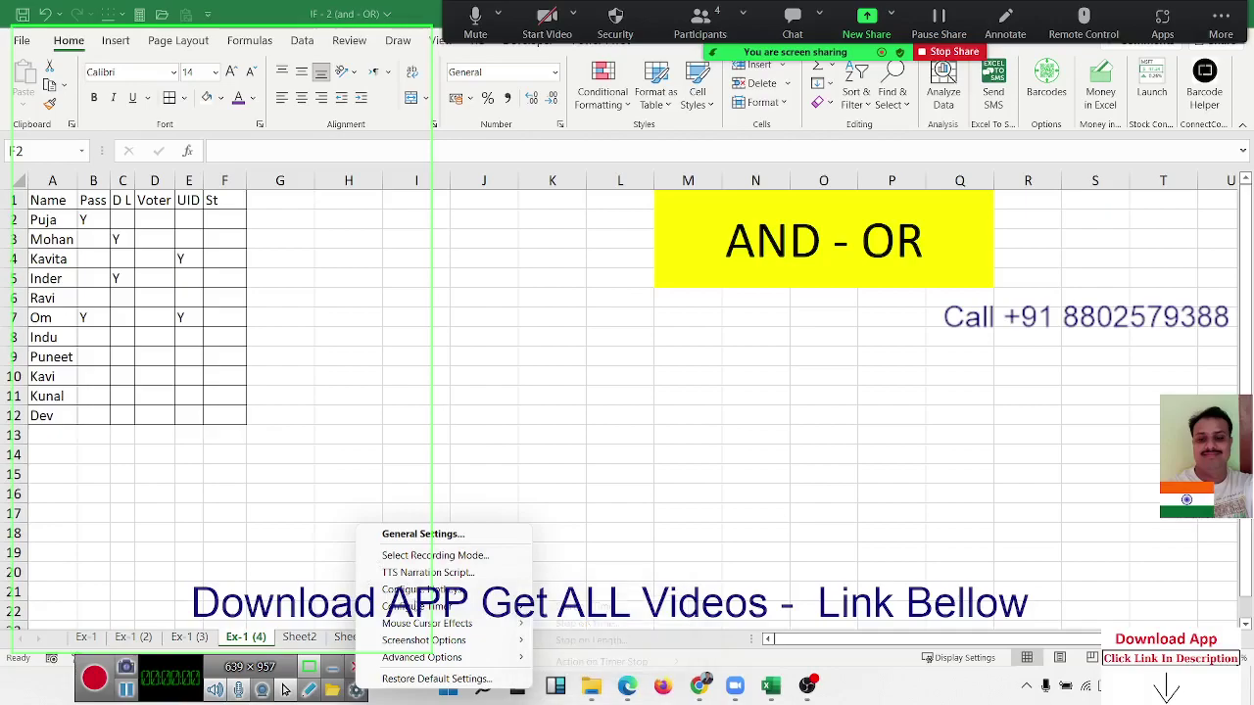
{"action": "left_click", "coordinate": [558, 609]}
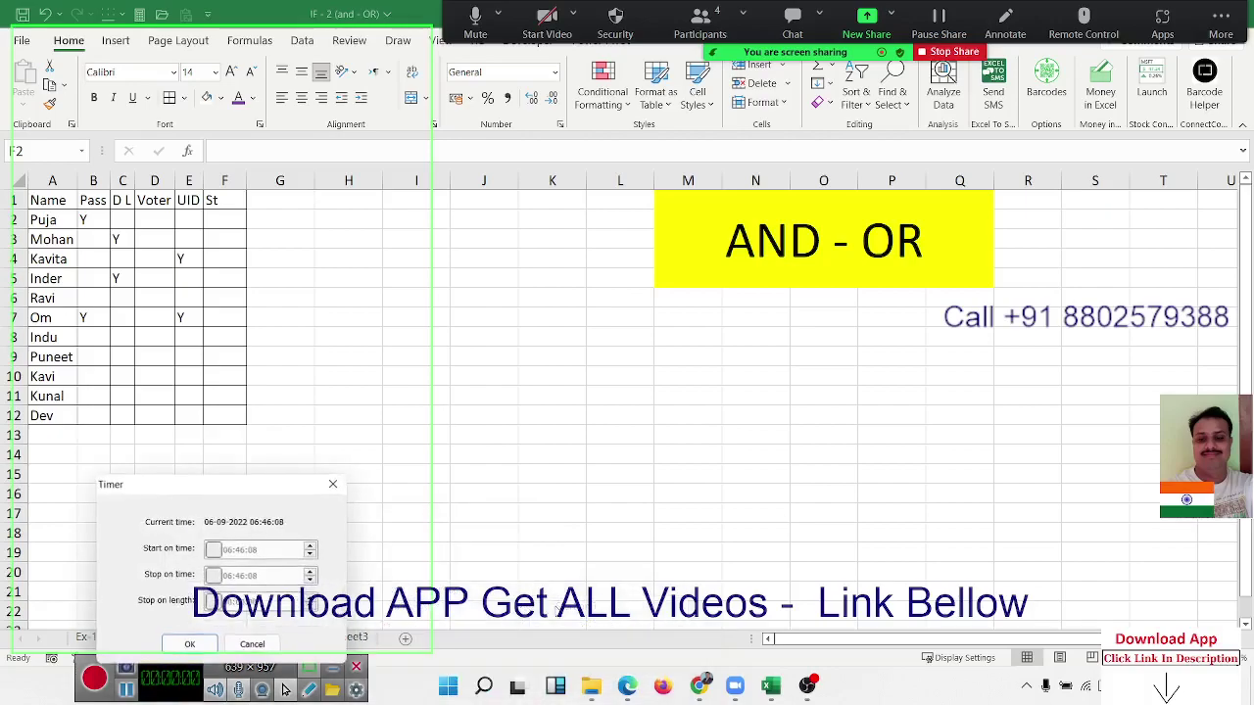
{"action": "left_click", "coordinate": [333, 484]}
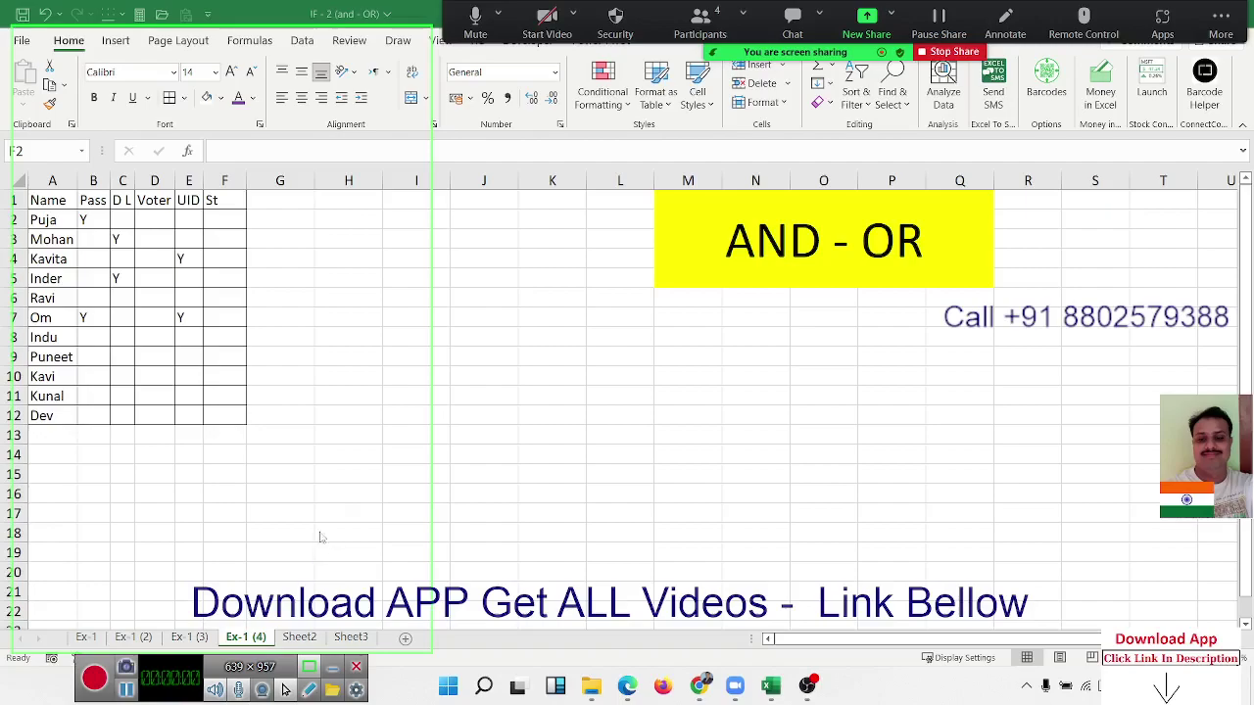
{"action": "left_click", "coordinate": [210, 223]}
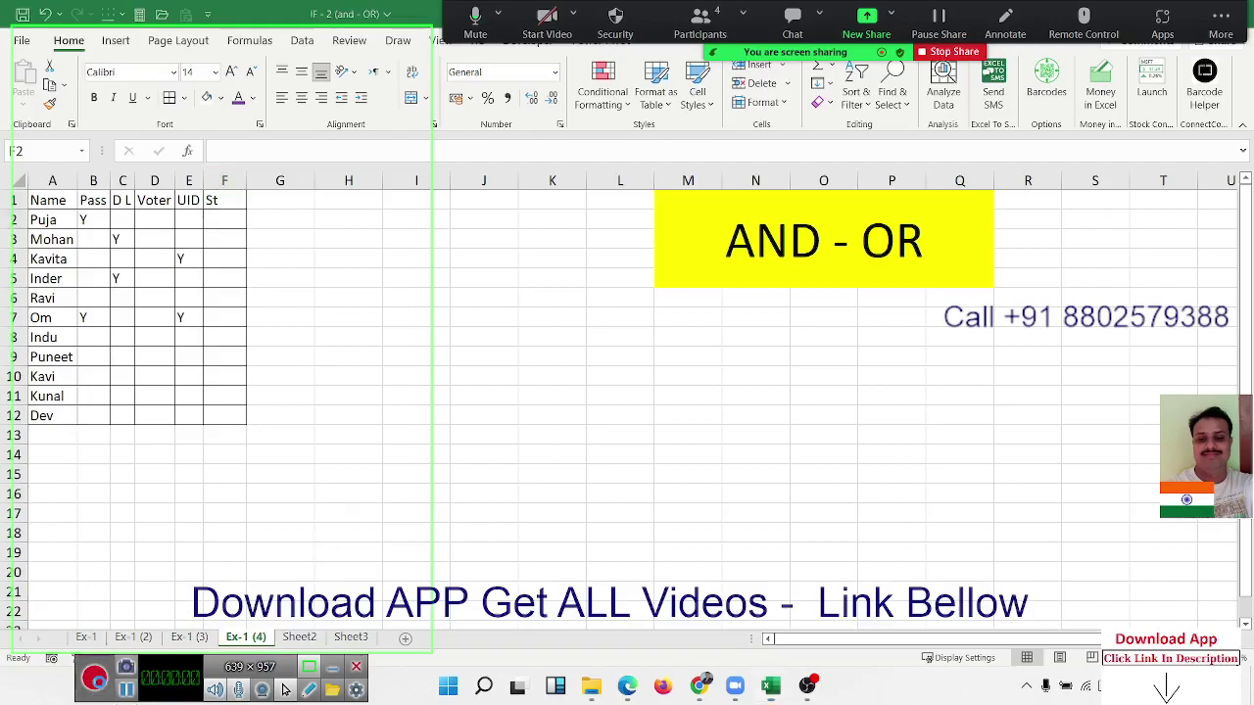
Enter =OR(B2="y",C2="y",D2="y",E2="y",) in St cell F2
{"action": "left_click", "coordinate": [315, 220]}
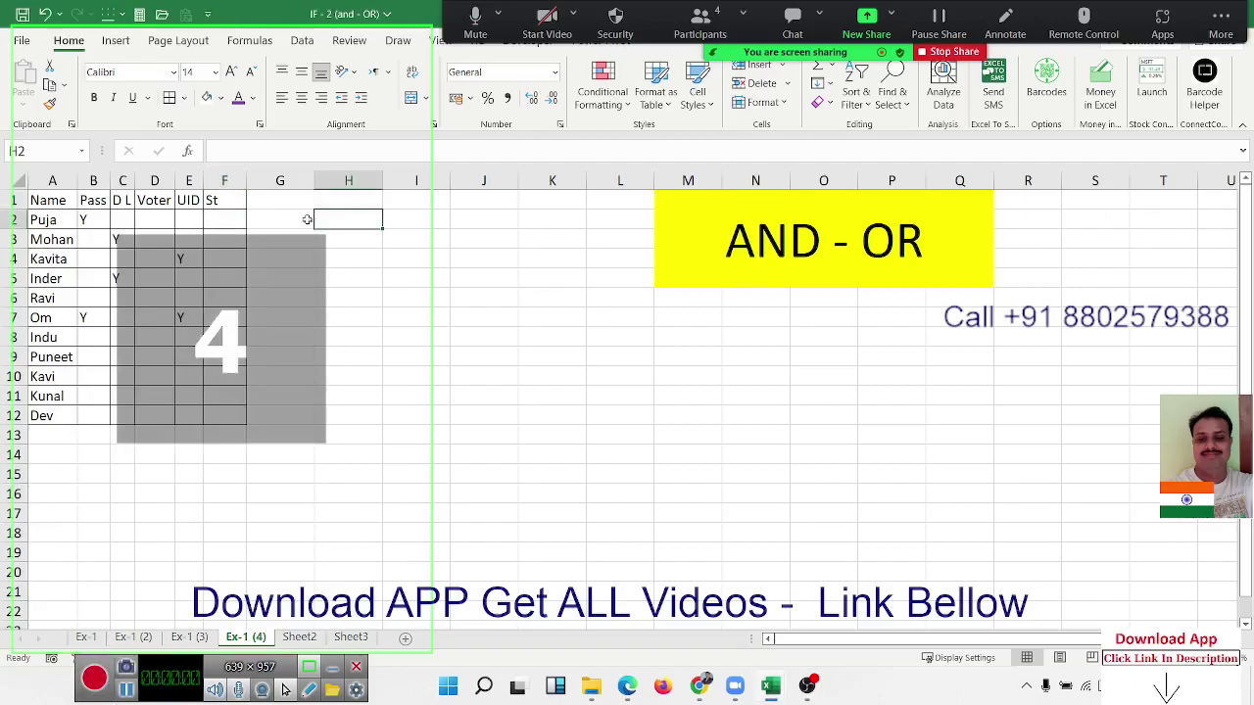
{"action": "left_click", "coordinate": [236, 214]}
{"action": "type", "text": "=i"}
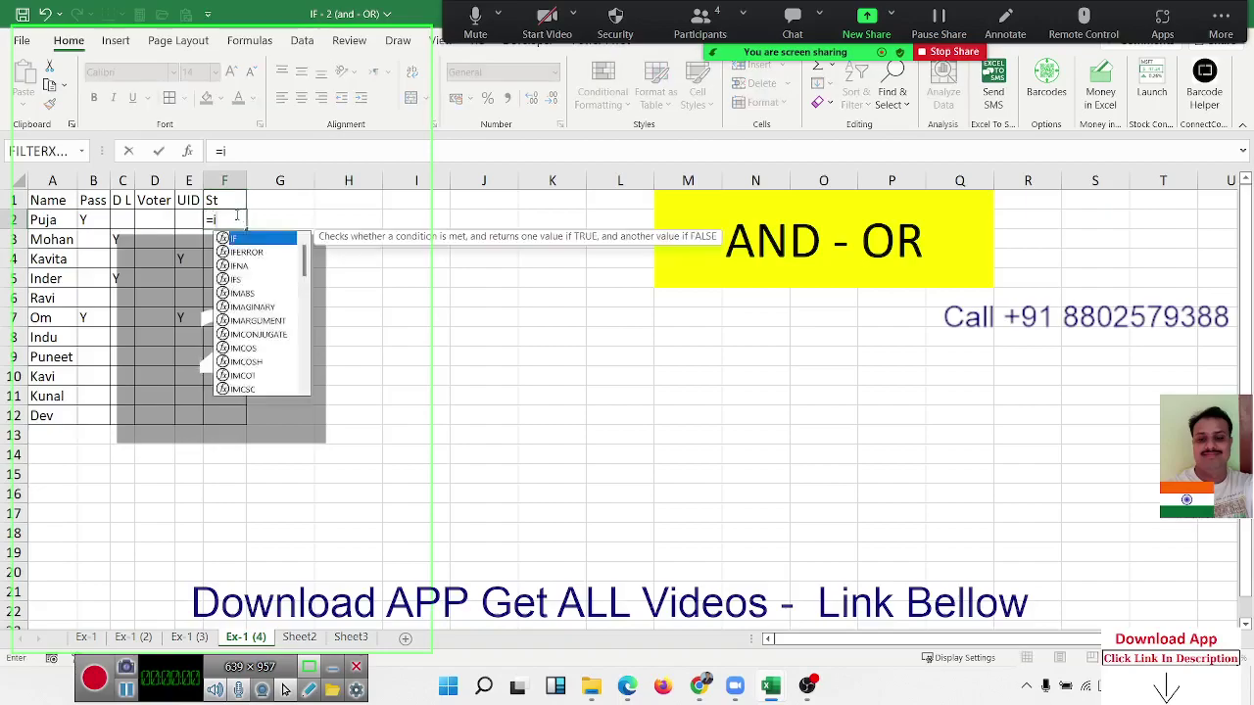
{"action": "type", "text": "f"}
{"action": "key", "text": "BackSpace"}
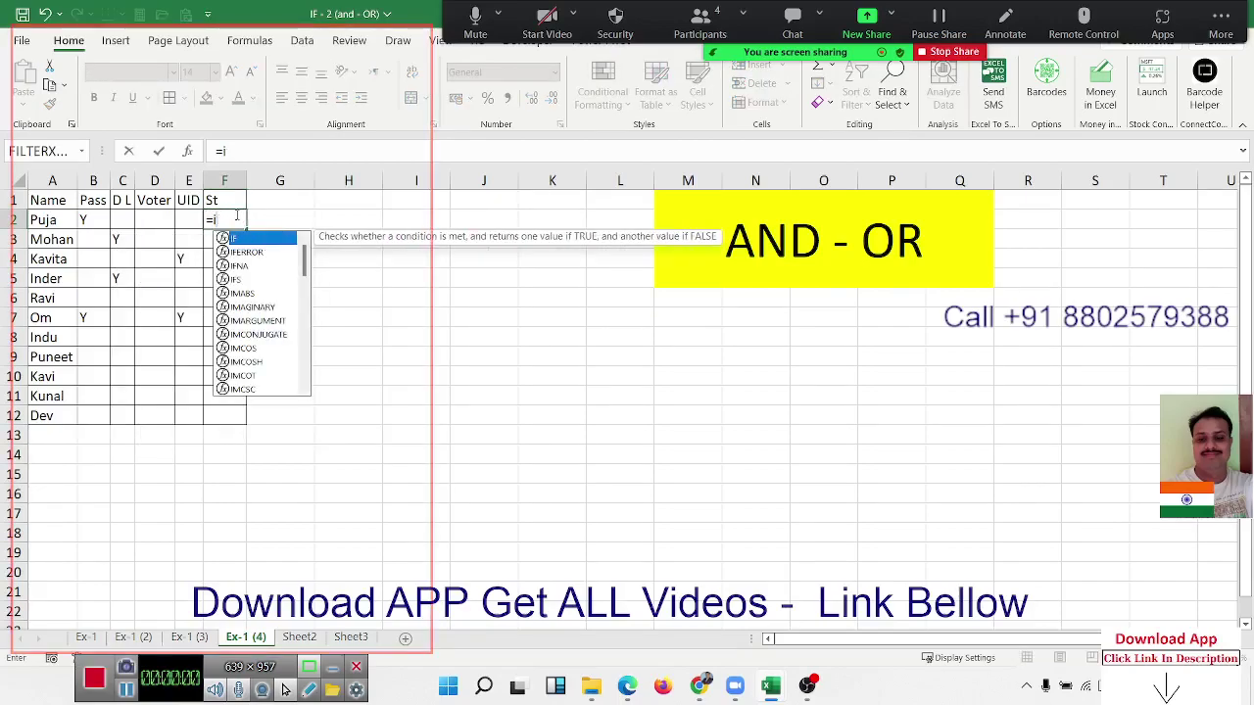
{"action": "key", "text": "BackSpace"}
{"action": "type", "text": "or"}
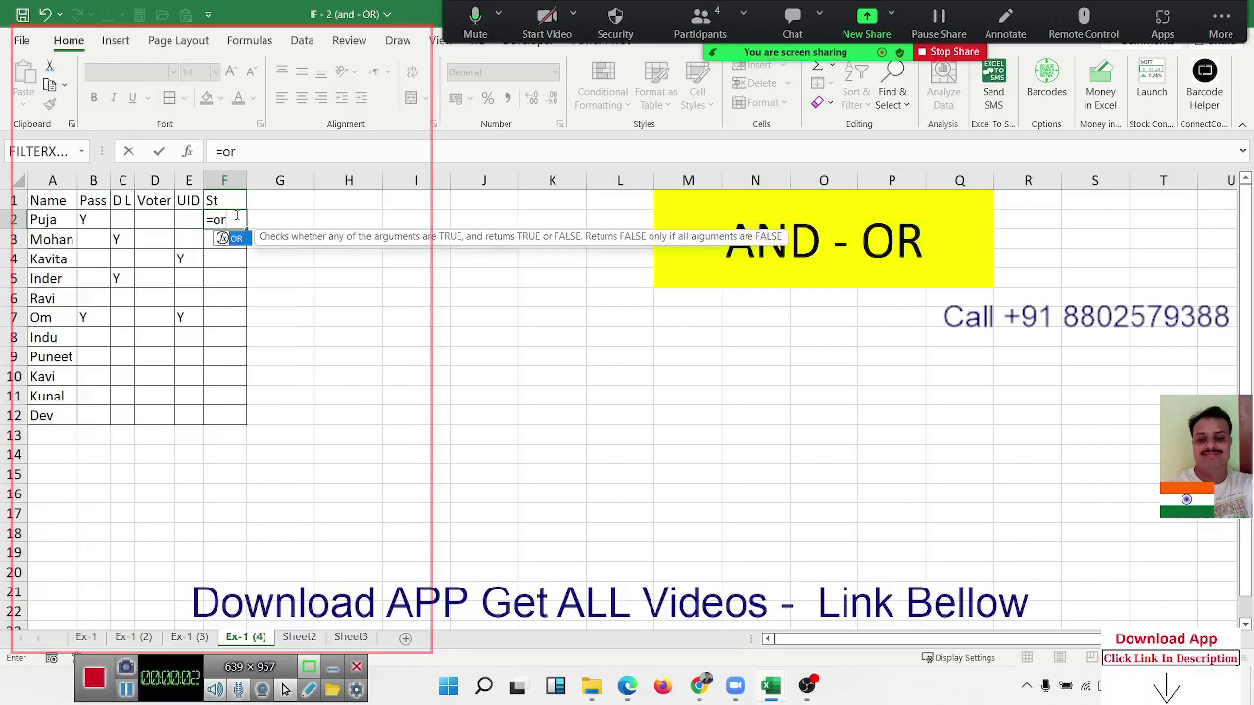
{"action": "key", "text": "Tab"}
{"action": "left_click", "coordinate": [102, 220]}
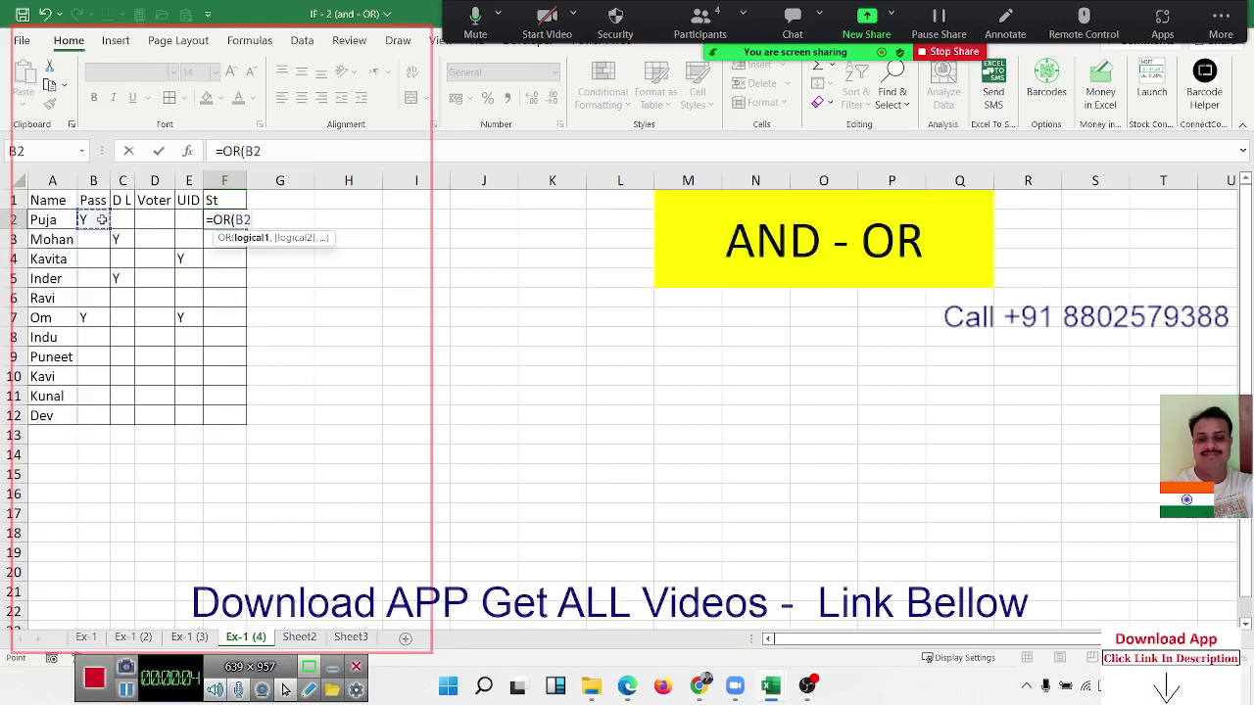
{"action": "type", "text": "=\"y\""}
{"action": "type", "text": ","}
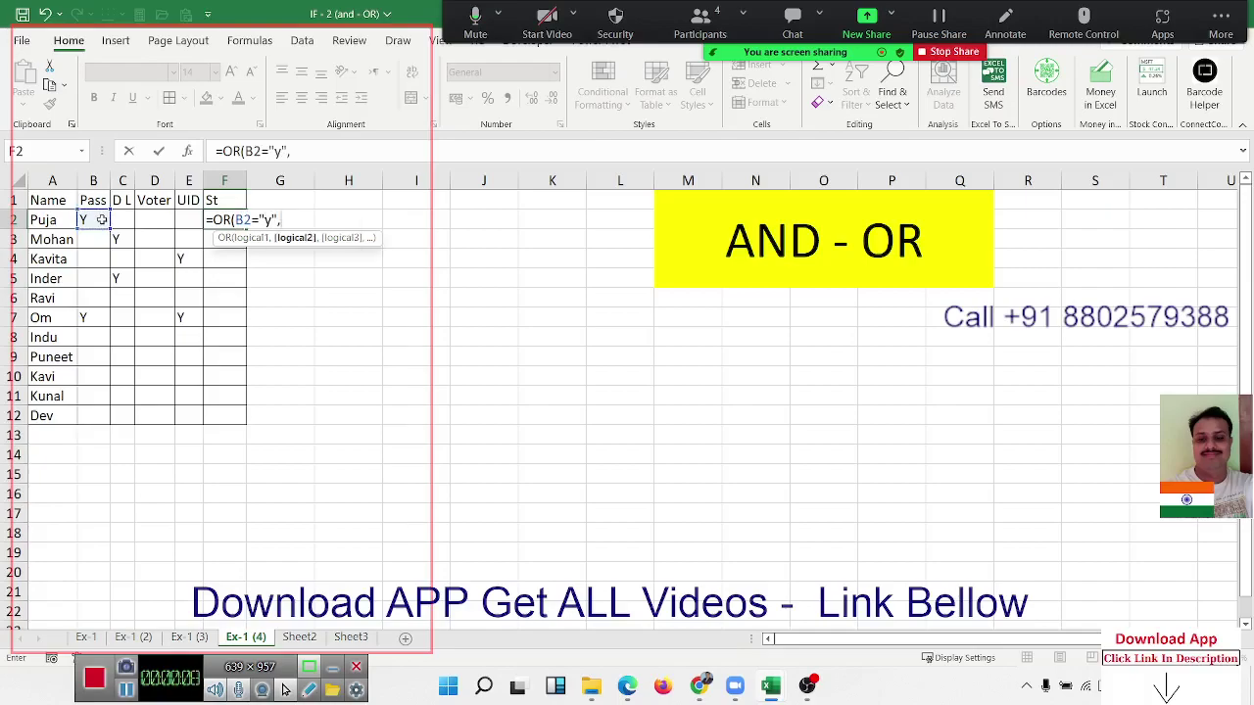
{"action": "left_click", "coordinate": [128, 218]}
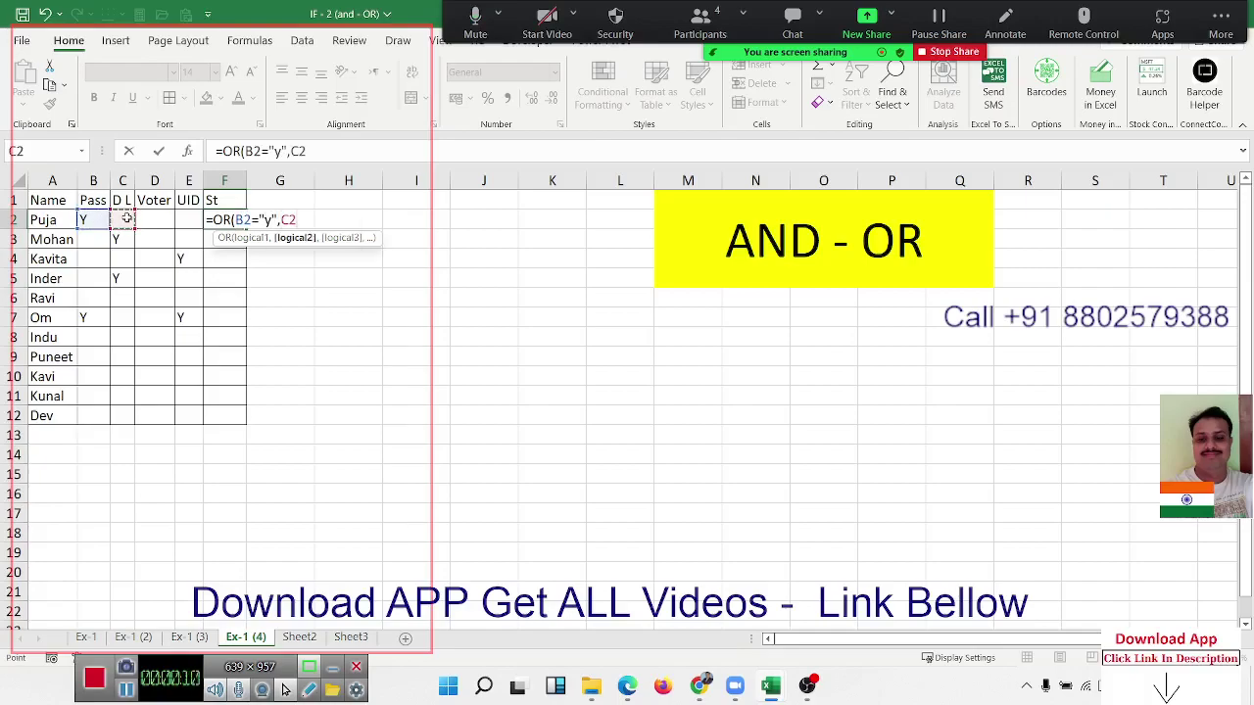
{"action": "type", "text": "=\"y\""}
{"action": "type", "text": ","}
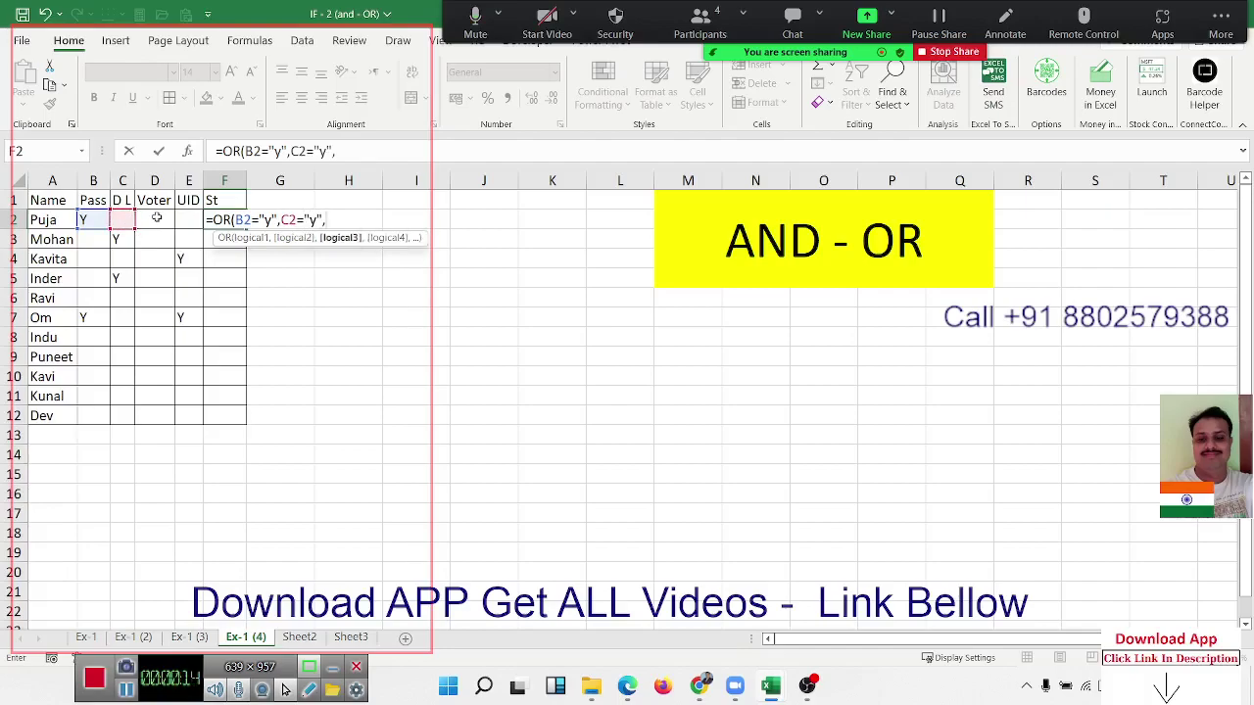
{"action": "left_click", "coordinate": [157, 217]}
{"action": "type", "text": "="}
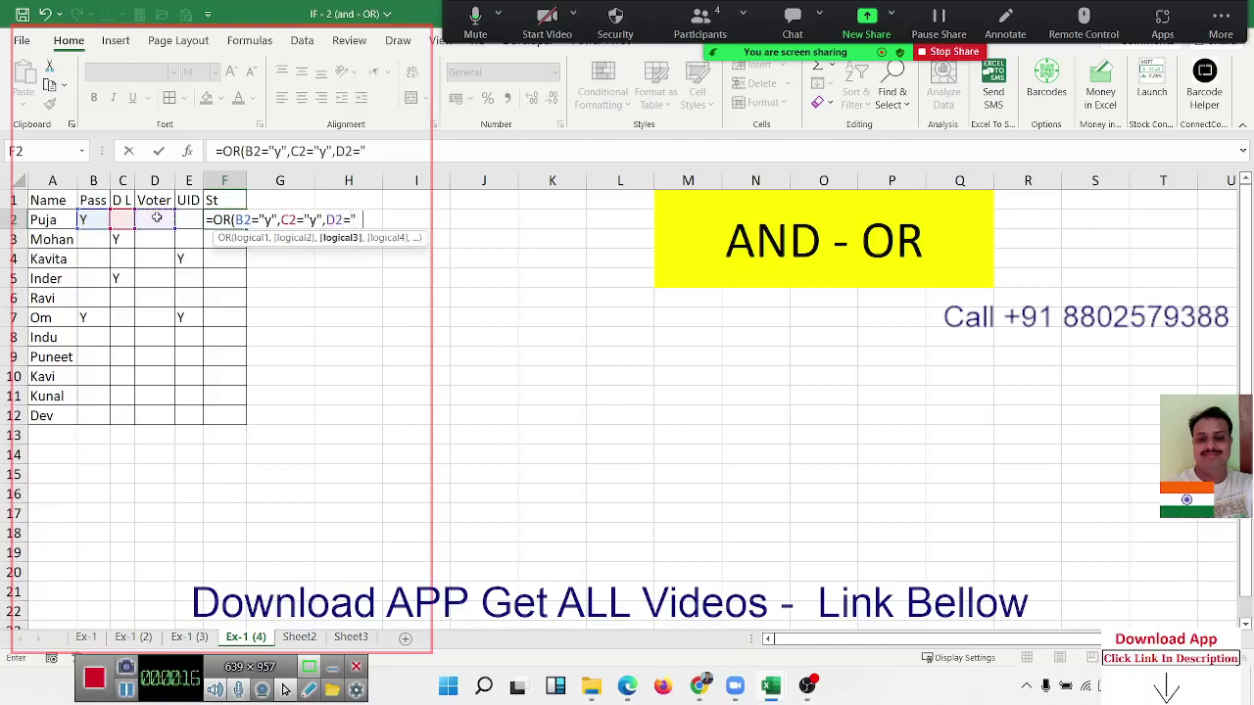
{"action": "type", "text": "\"y\","}
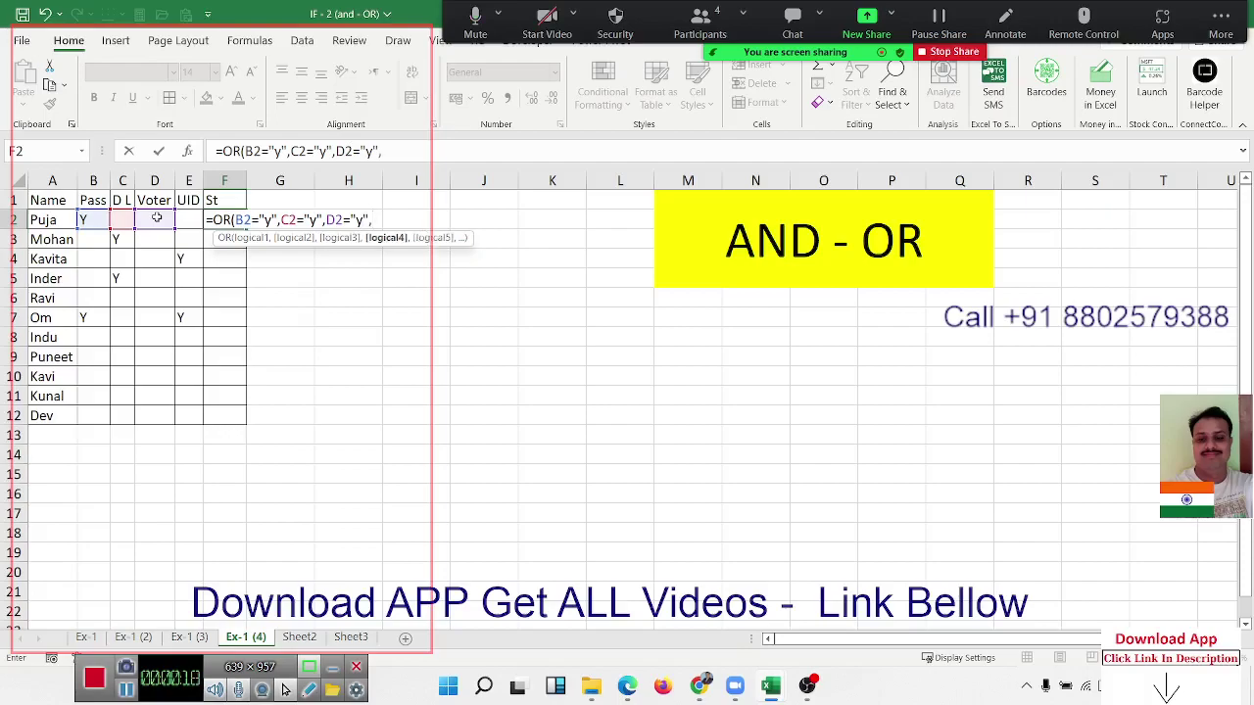
{"action": "left_click", "coordinate": [190, 219]}
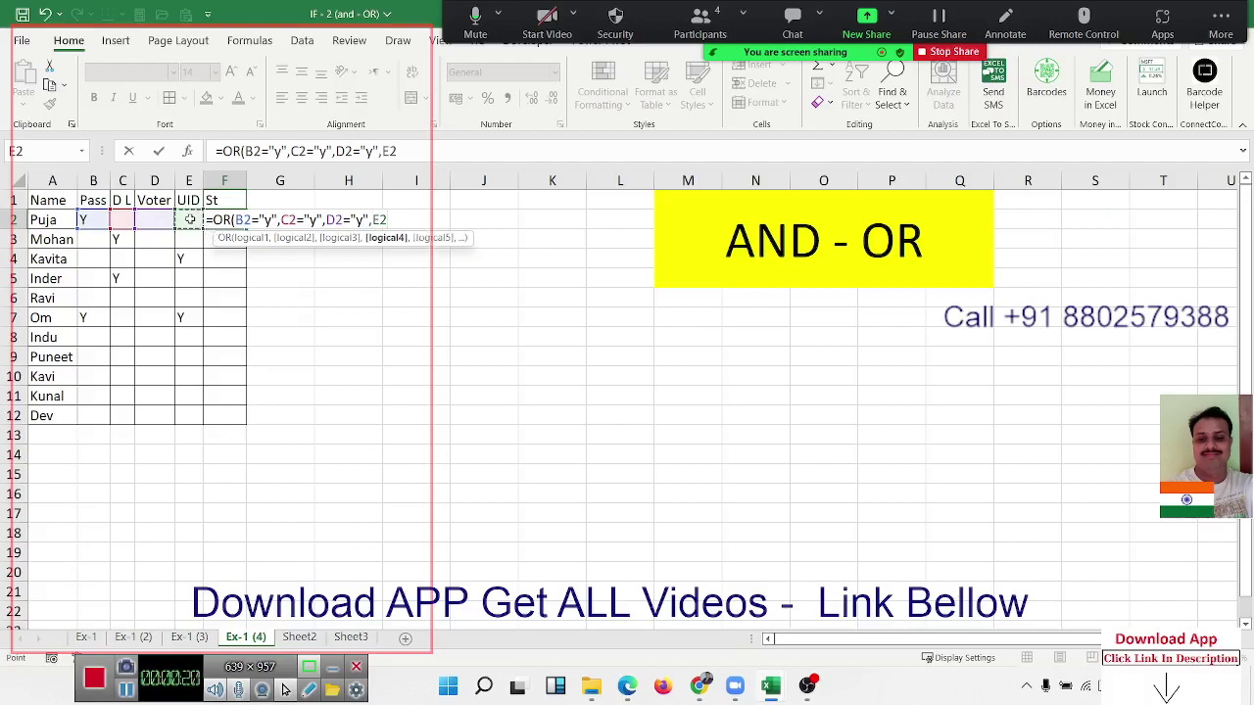
{"action": "type", "text": "=\"y\""}
{"action": "type", "text": ","}
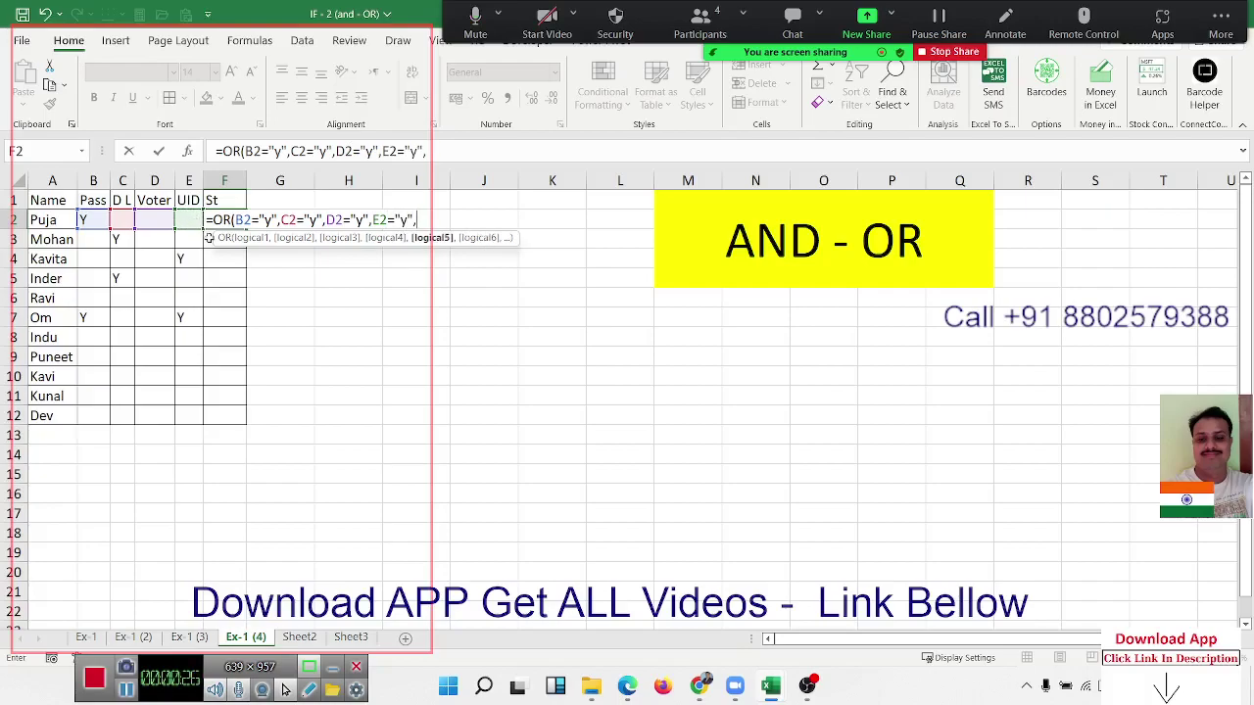
{"action": "key", "text": "Return"}
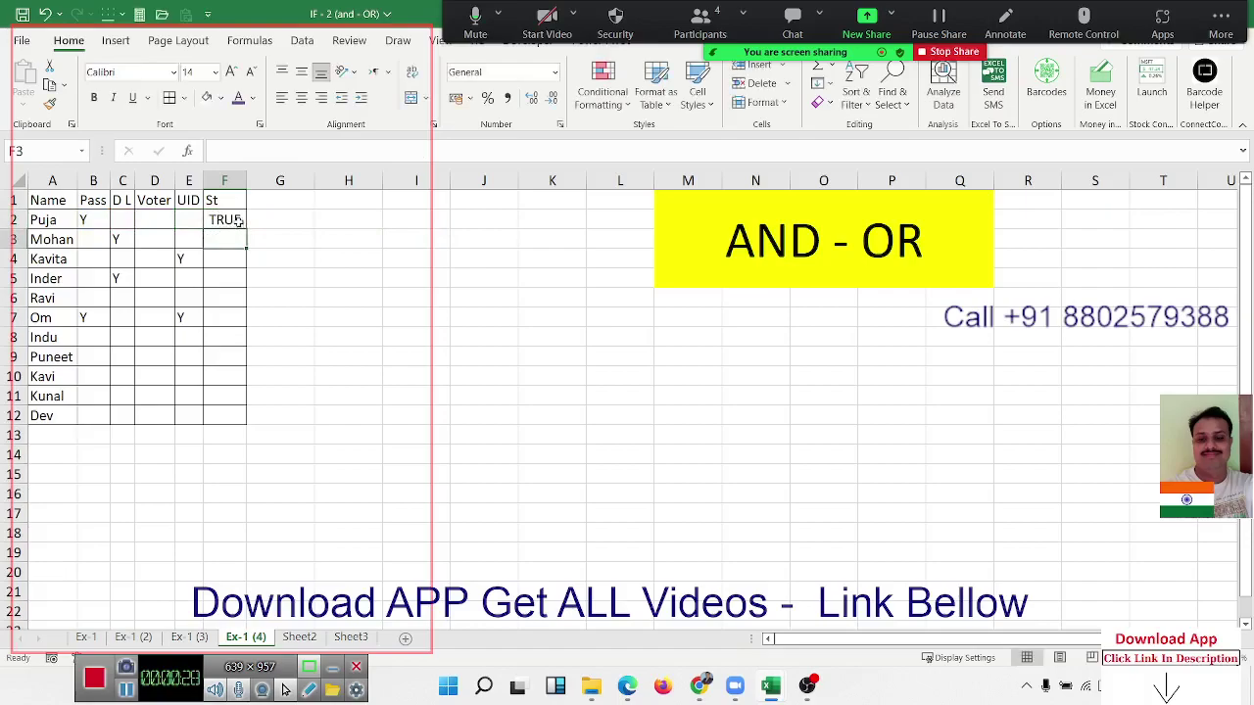
Fill the OR formula down through F12
{"action": "left_click", "coordinate": [238, 223]}
{"action": "left_click_drag", "start_coordinate": [248, 230], "coordinate": [251, 428]}
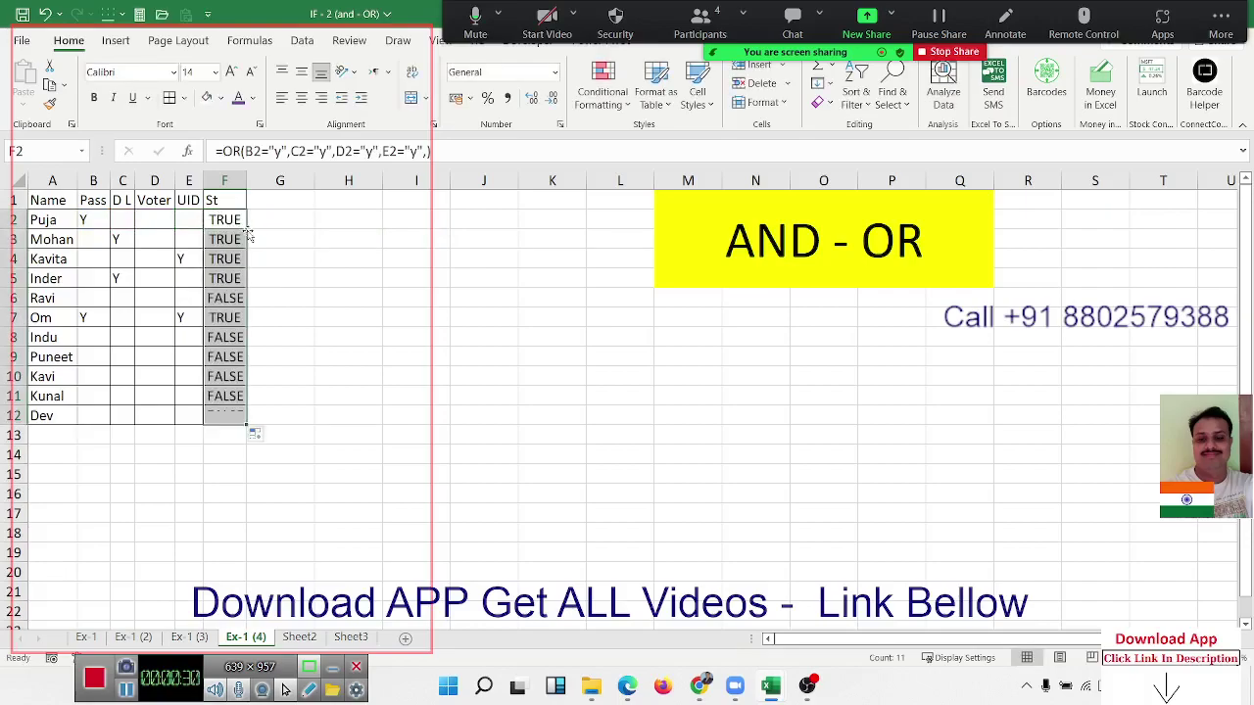
{"action": "double_click", "coordinate": [225, 220]}
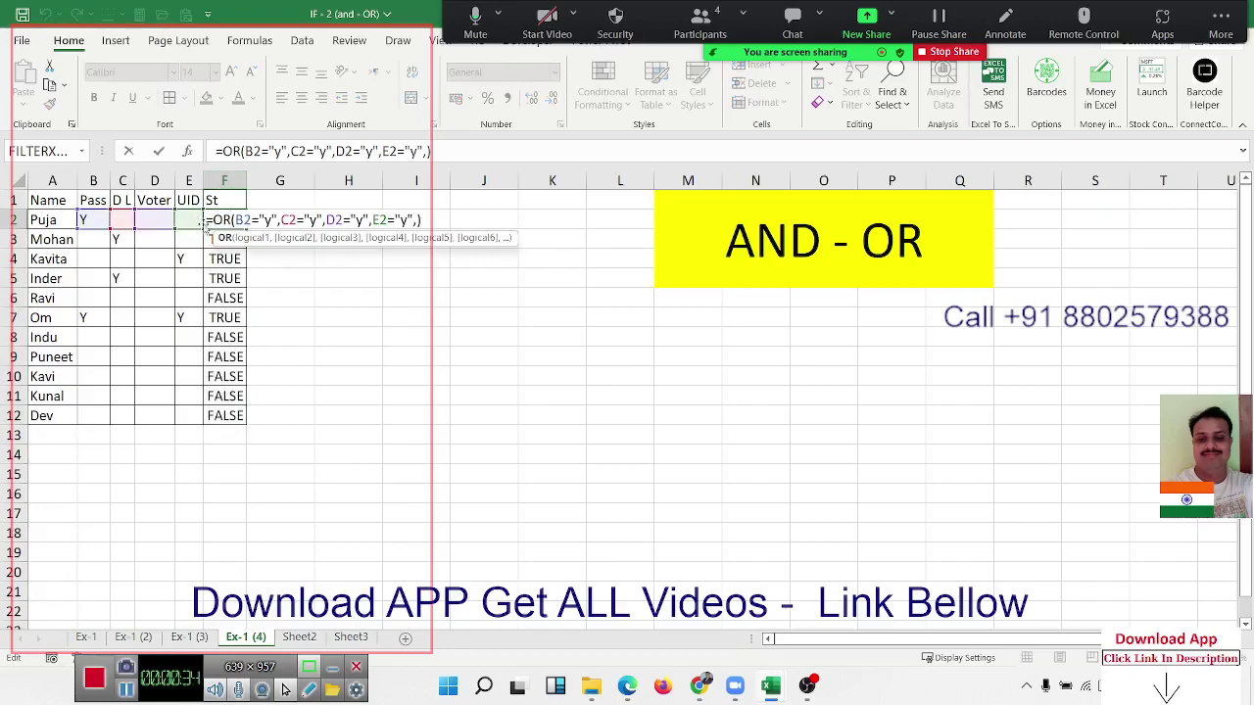
Wrap F2 as =IF(OR(...),"OK","Pending") and fill it down to F12
{"action": "left_click", "coordinate": [212, 219]}
{"action": "type", "text": "IF"}
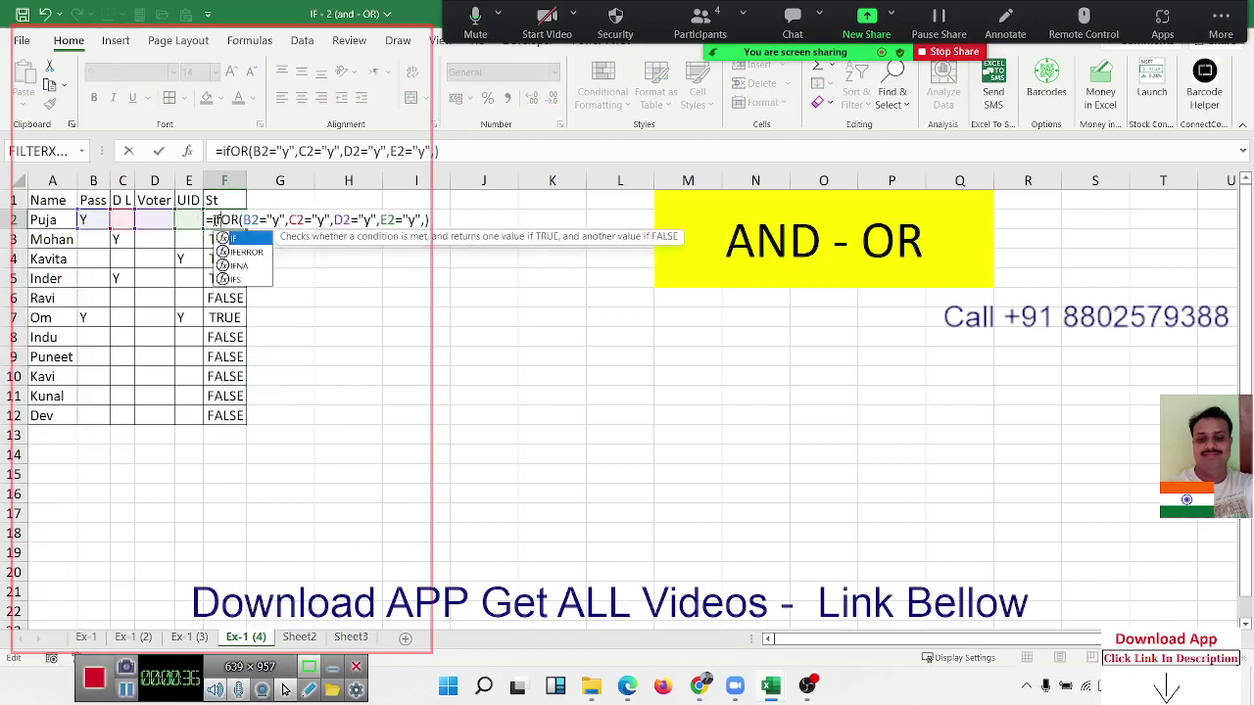
{"action": "type", "text": "("}
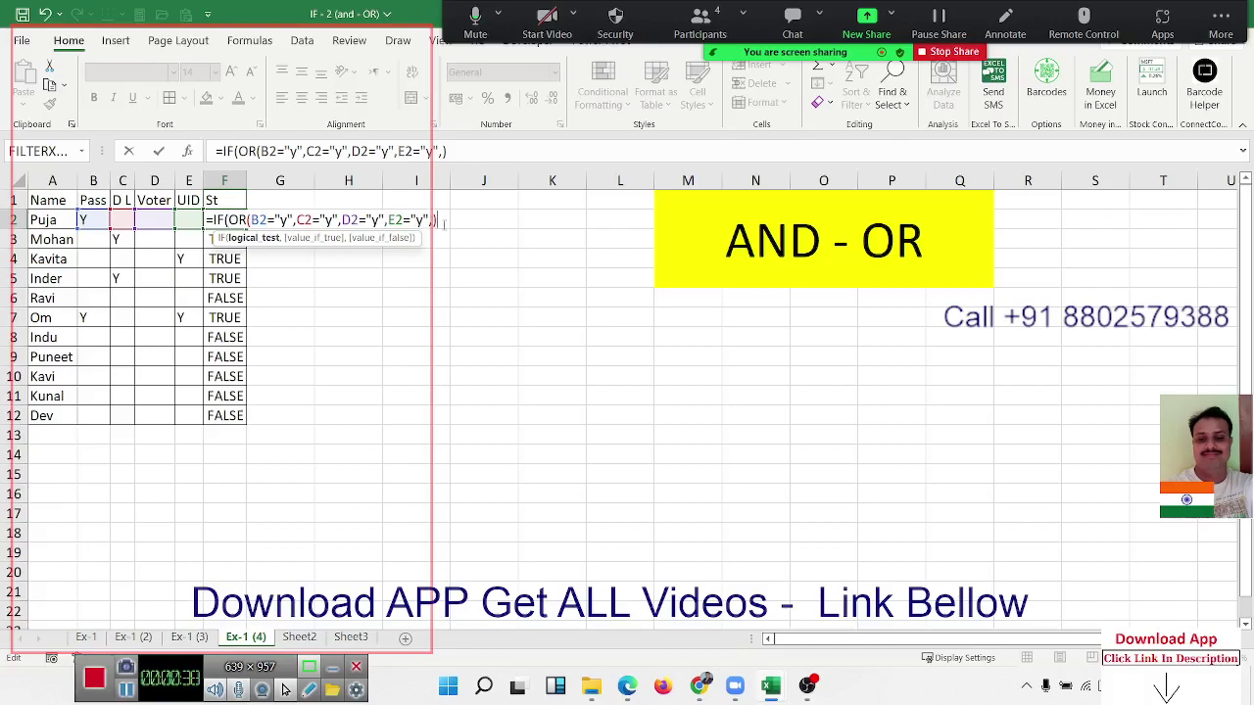
{"action": "type", "text": ","}
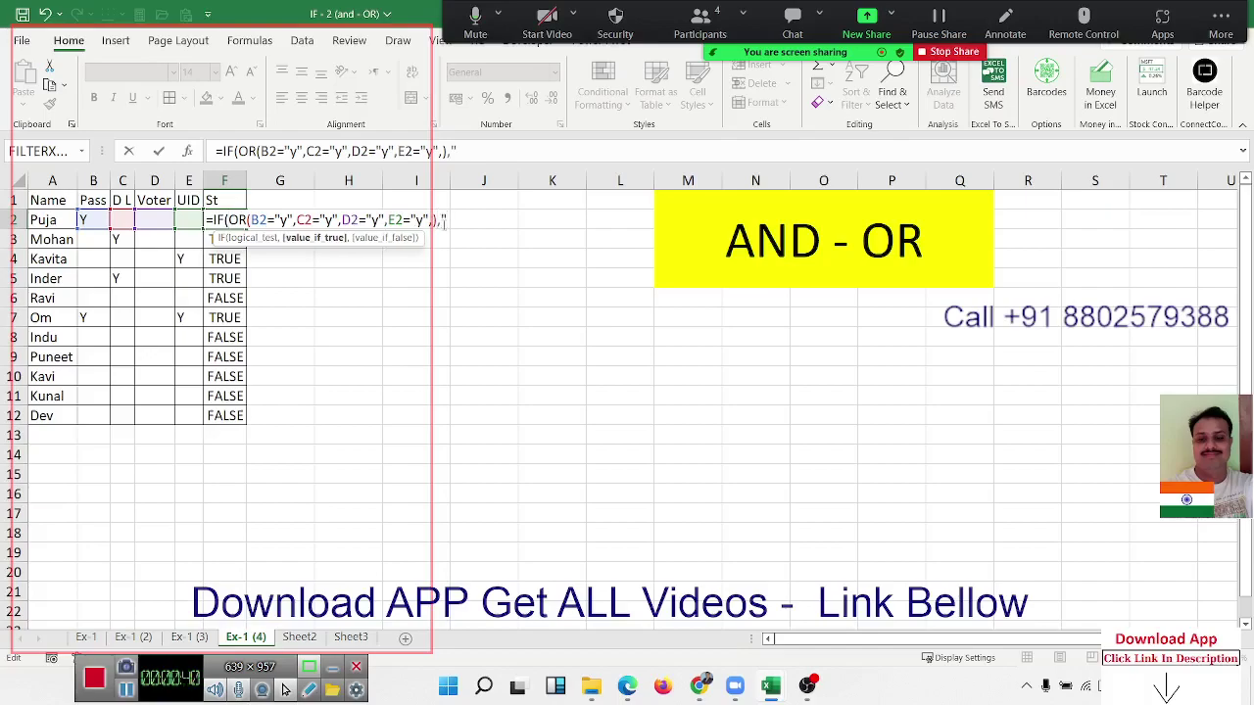
{"action": "type", "text": "OK"}
{"action": "type", "text": ", "}
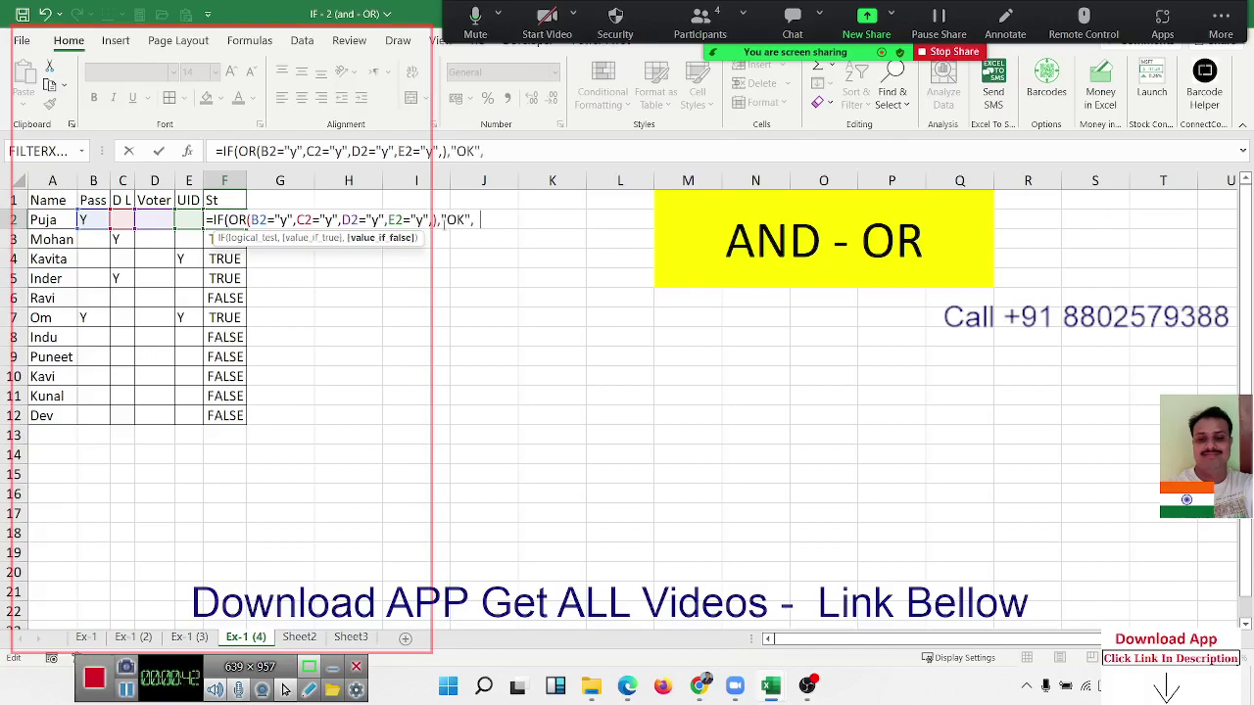
{"action": "type", "text": "Pend"}
{"action": "type", "text": "ing"}
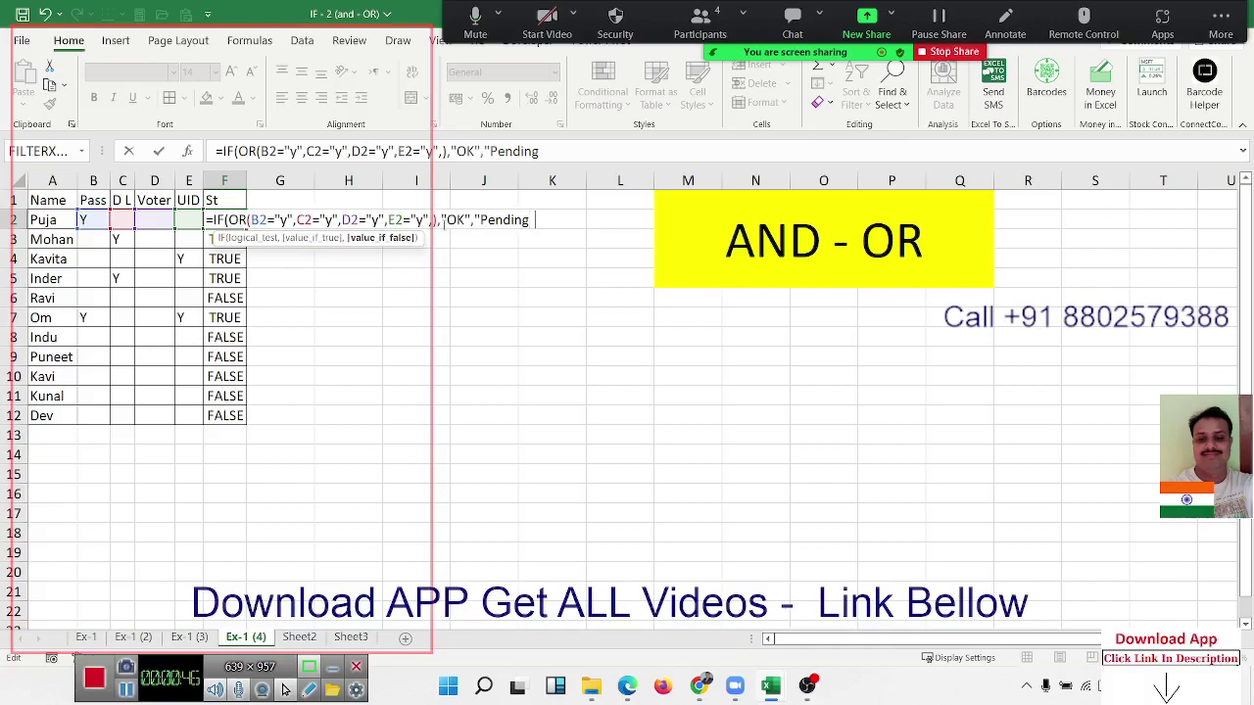
{"action": "key", "text": "Return"}
{"action": "key", "text": "Return"}
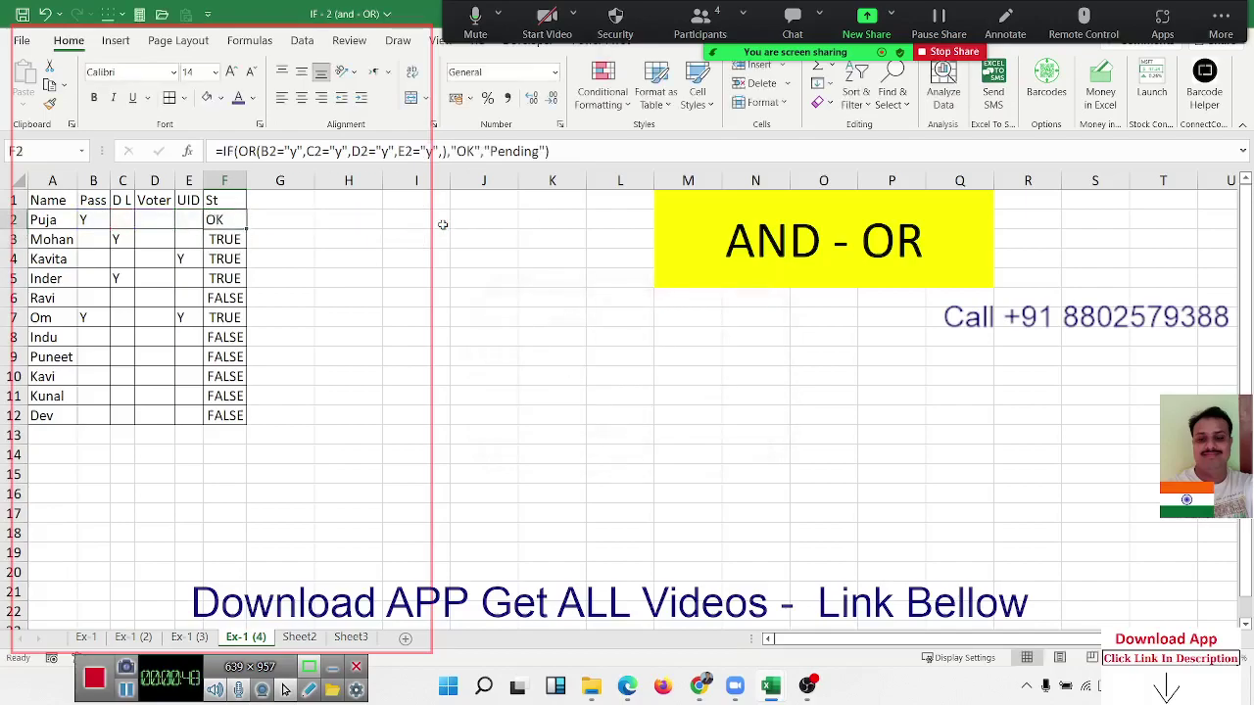
{"action": "double_click", "coordinate": [246, 231]}
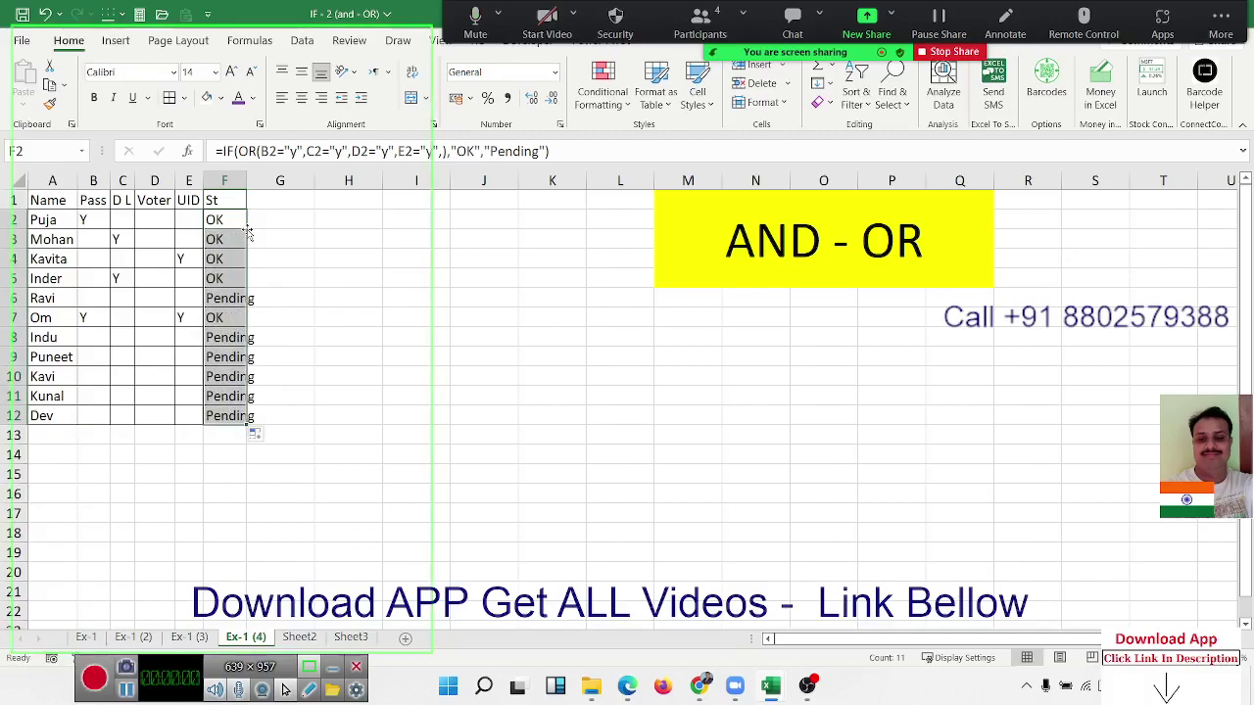
{"action": "left_click", "coordinate": [233, 216]}
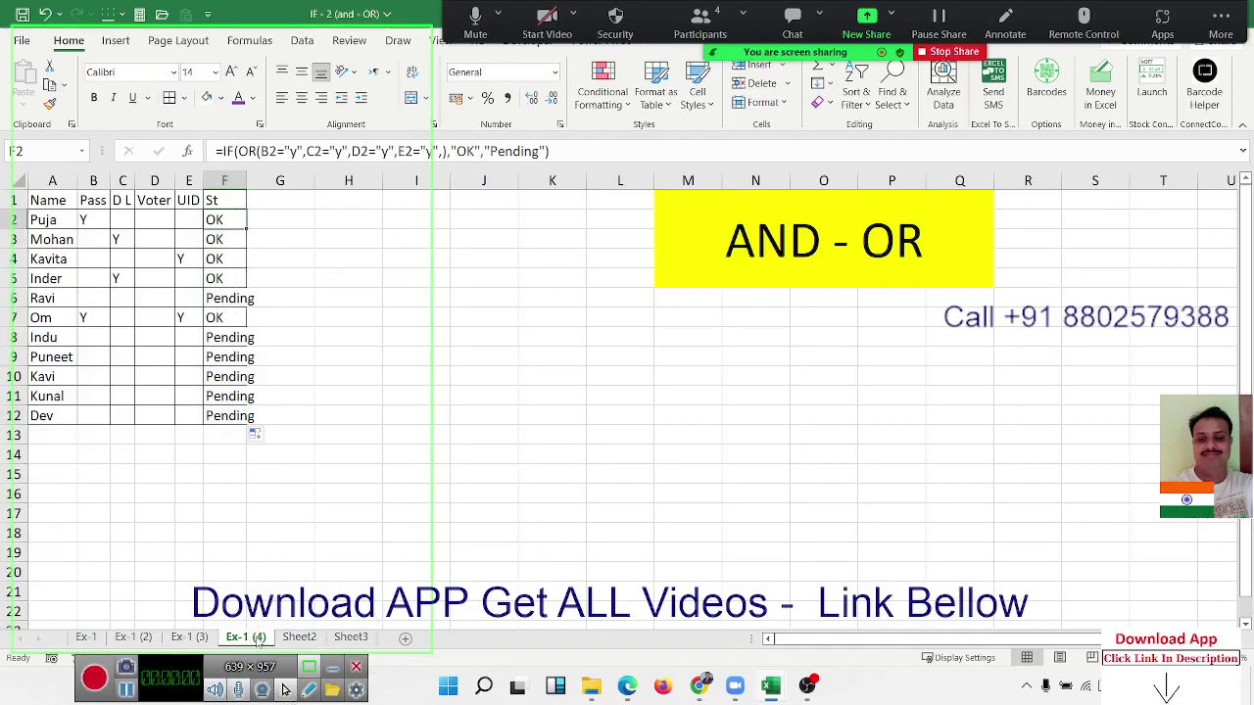
Duplicate the sheet as Ex-1 (5), clear rows 3–12, and select column B
{"action": "left_click_drag", "start_coordinate": [257, 639], "coordinate": [311, 627], "text": "ctrl"}
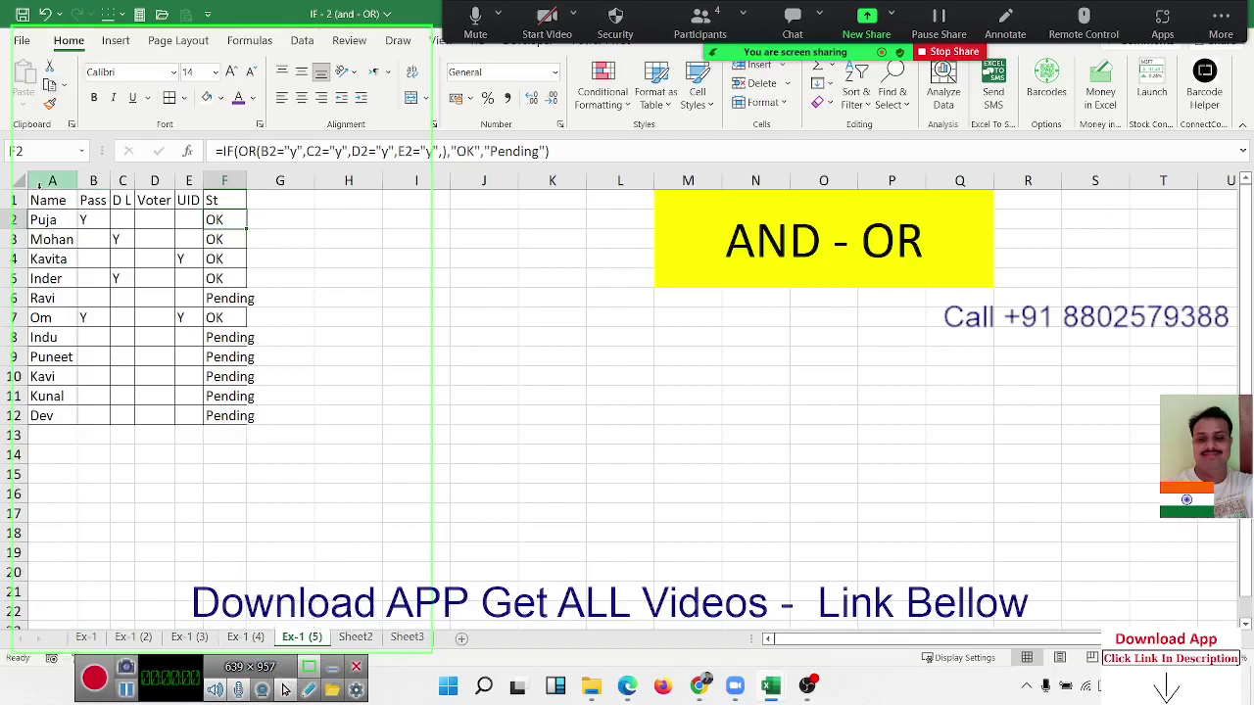
{"action": "left_click_drag", "start_coordinate": [45, 239], "coordinate": [244, 416]}
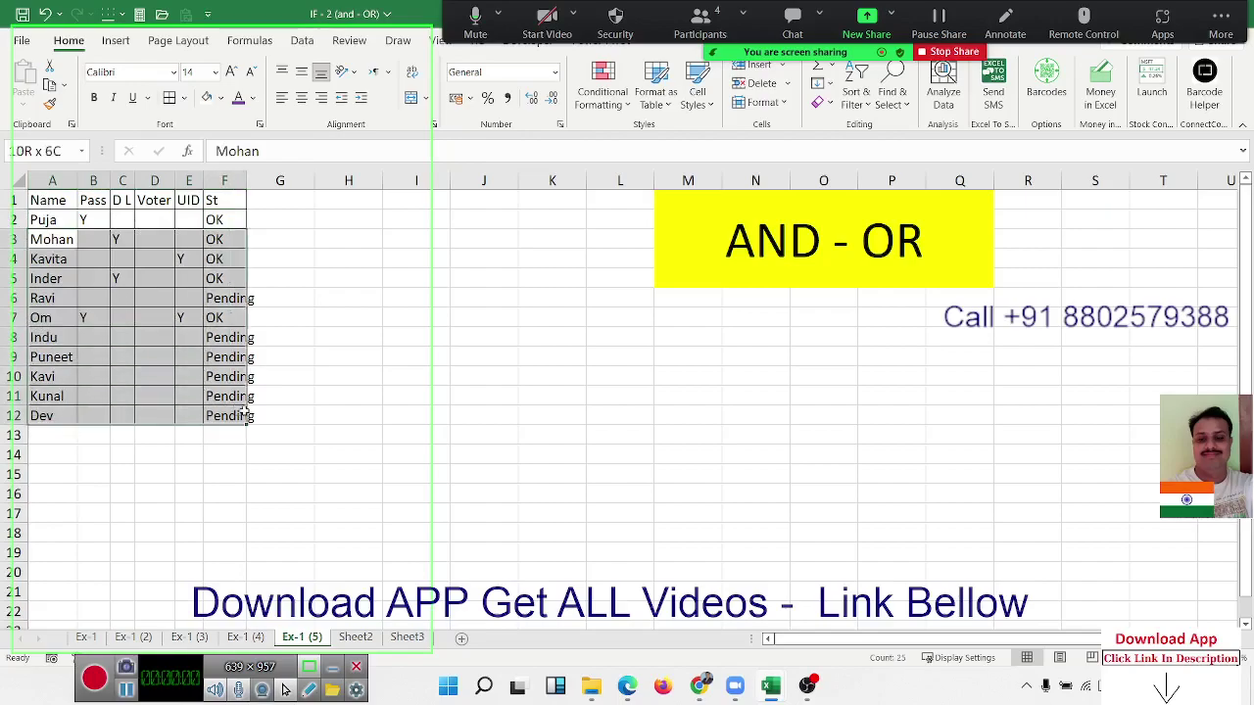
{"action": "key", "text": "Delete"}
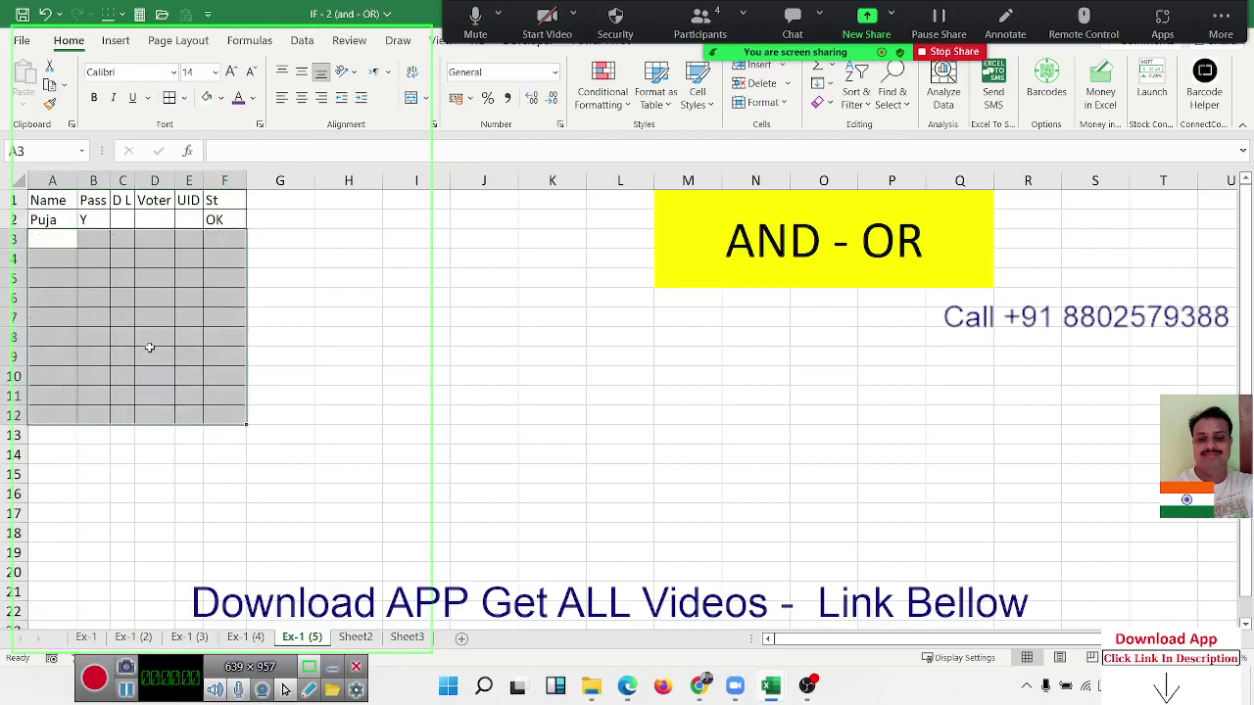
{"action": "left_click", "coordinate": [124, 298]}
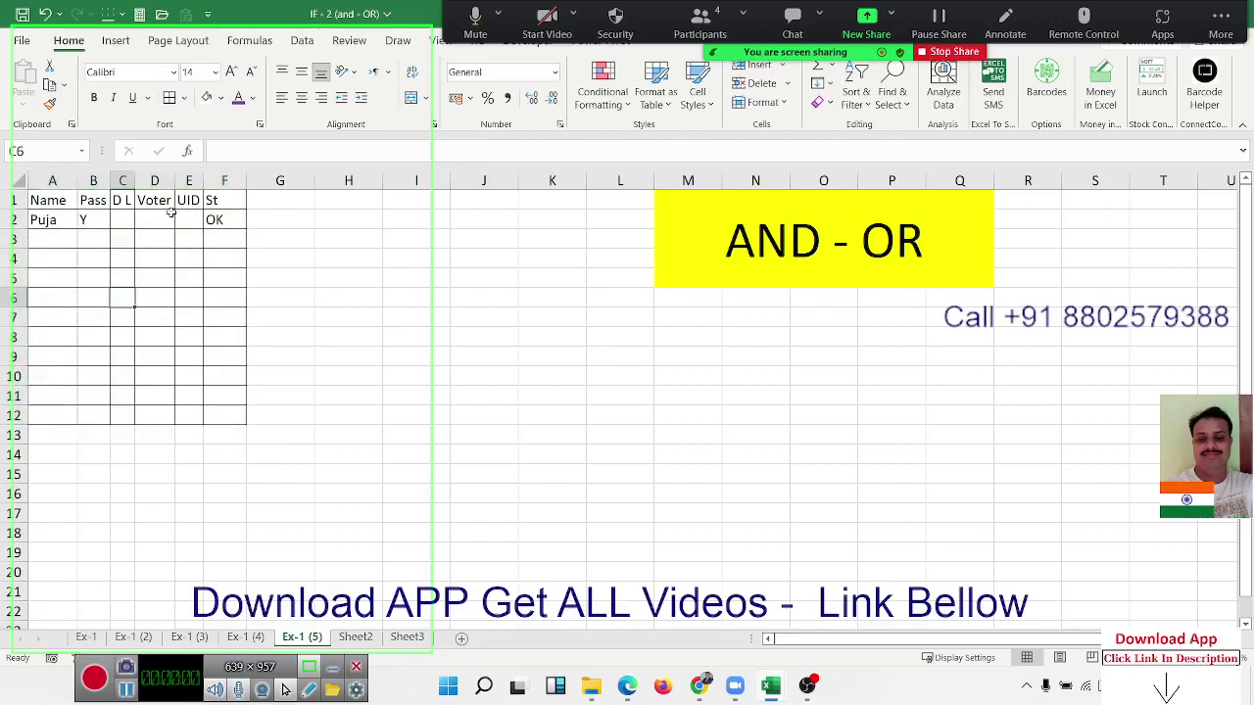
{"action": "left_click", "coordinate": [94, 222]}
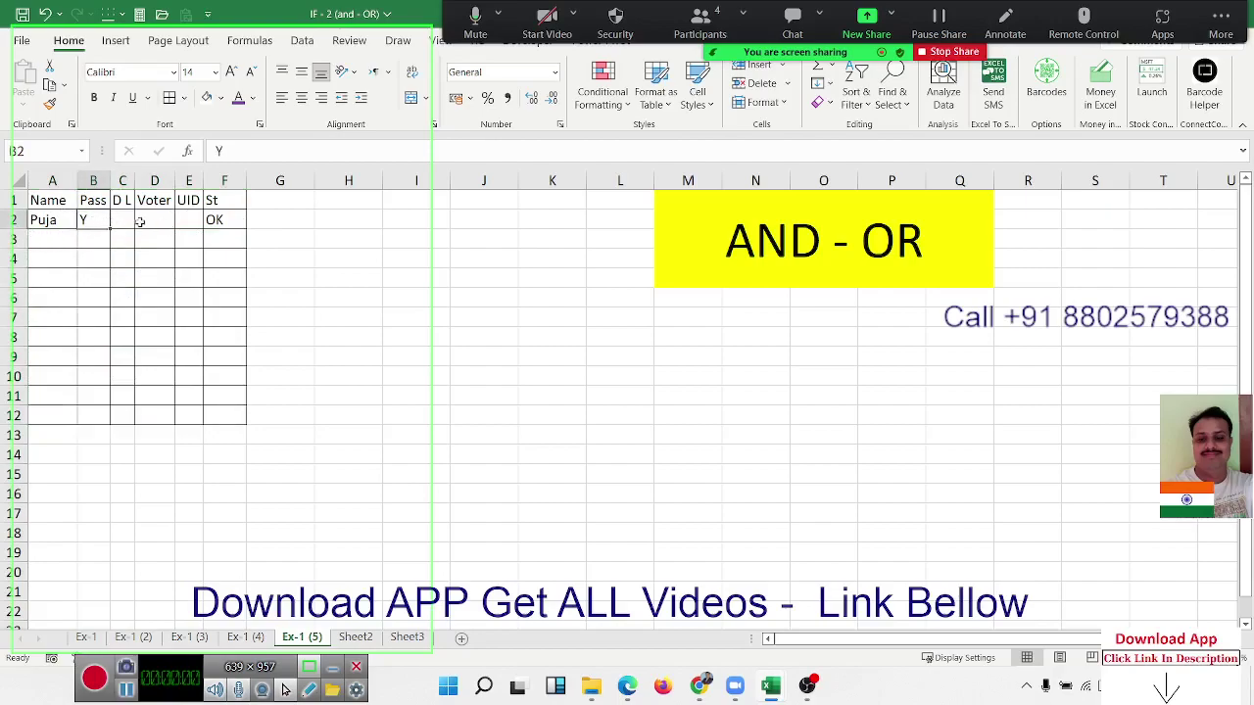
{"action": "left_click", "coordinate": [101, 182]}
Insert a new column B headed PAN with a light-green Y in B2
{"action": "key", "text": "ctrl+shift+equal"}
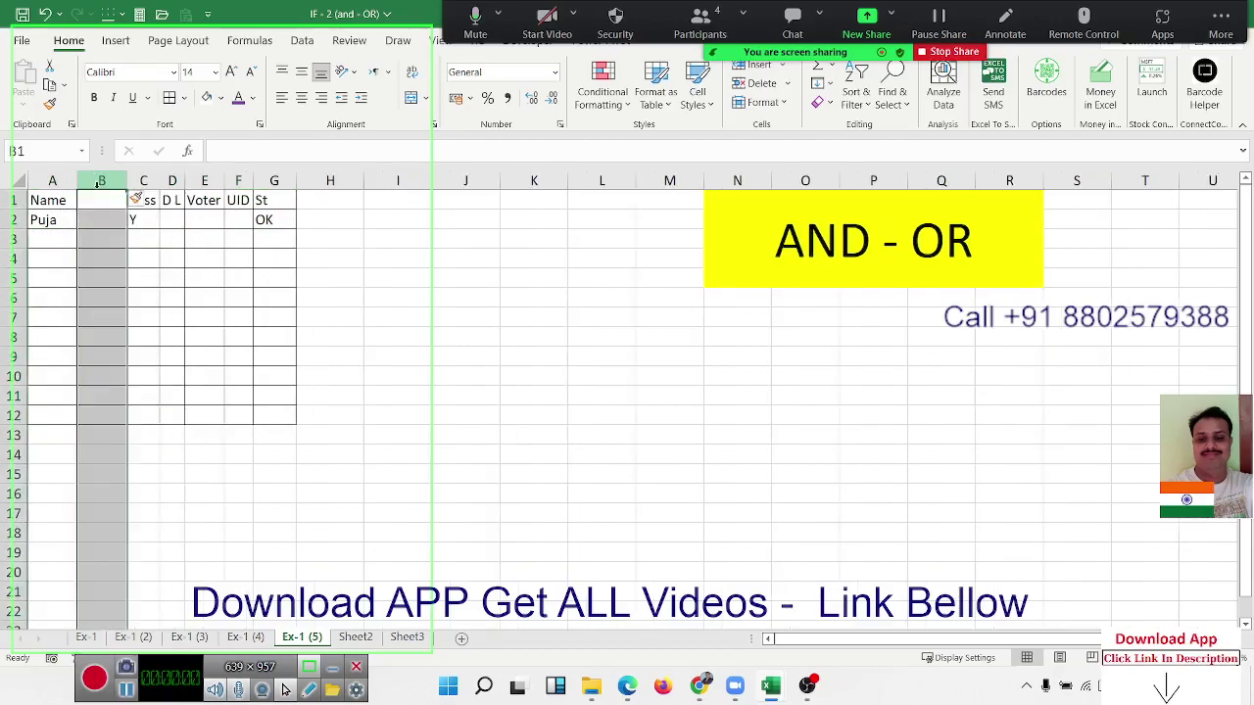
{"action": "left_click", "coordinate": [101, 204]}
{"action": "type", "text": "PAN"}
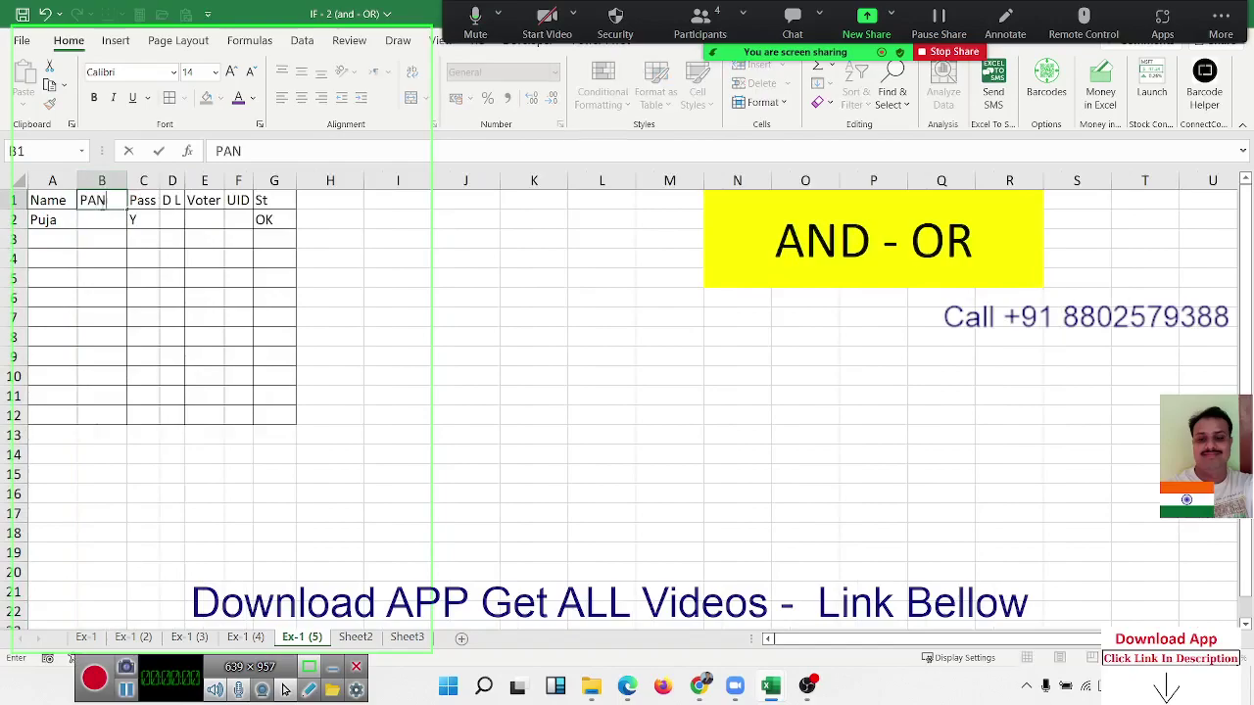
{"action": "key", "text": "Return"}
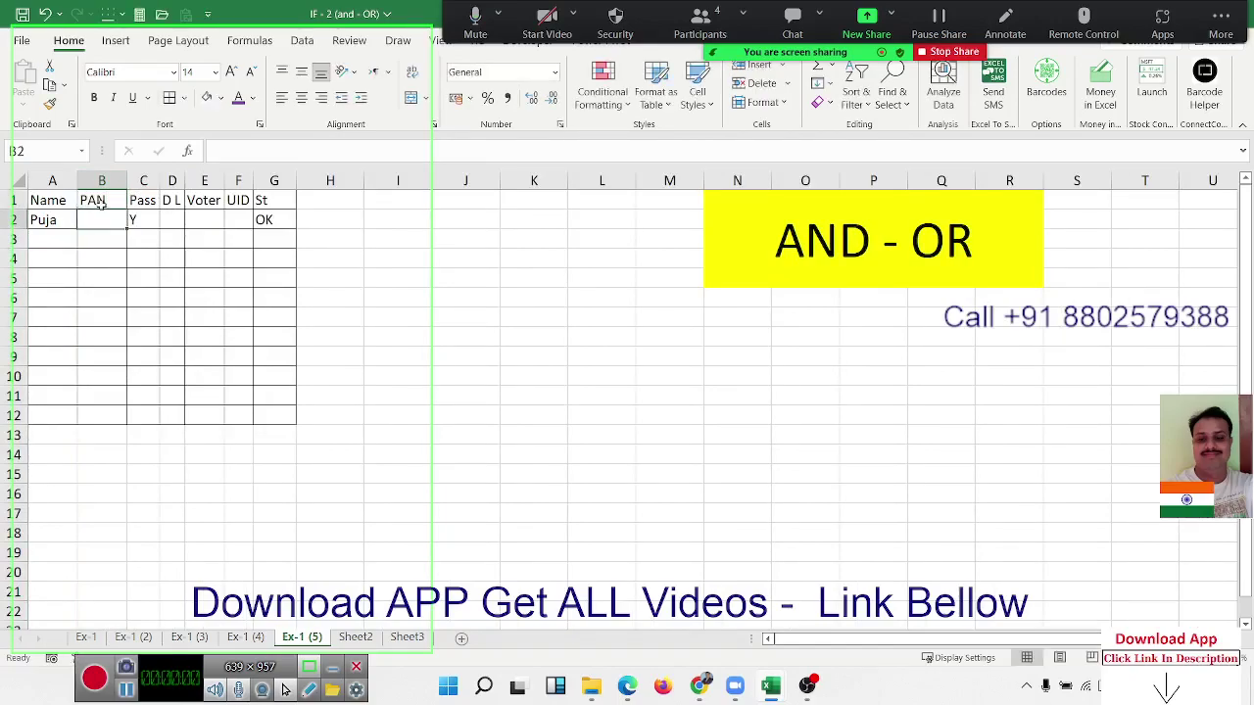
{"action": "type", "text": "Y"}
{"action": "key", "text": "ctrl+Return"}
{"action": "left_click", "coordinate": [222, 98]}
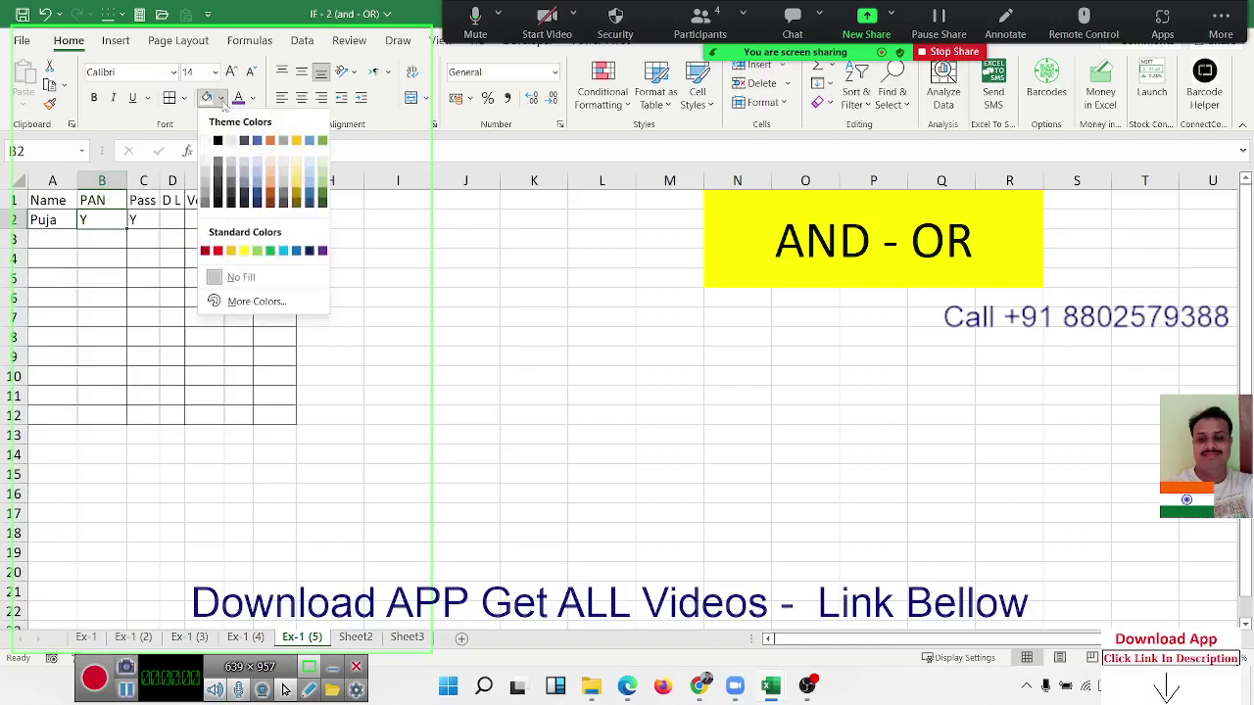
{"action": "left_click", "coordinate": [257, 253]}
{"action": "left_click", "coordinate": [188, 260]}
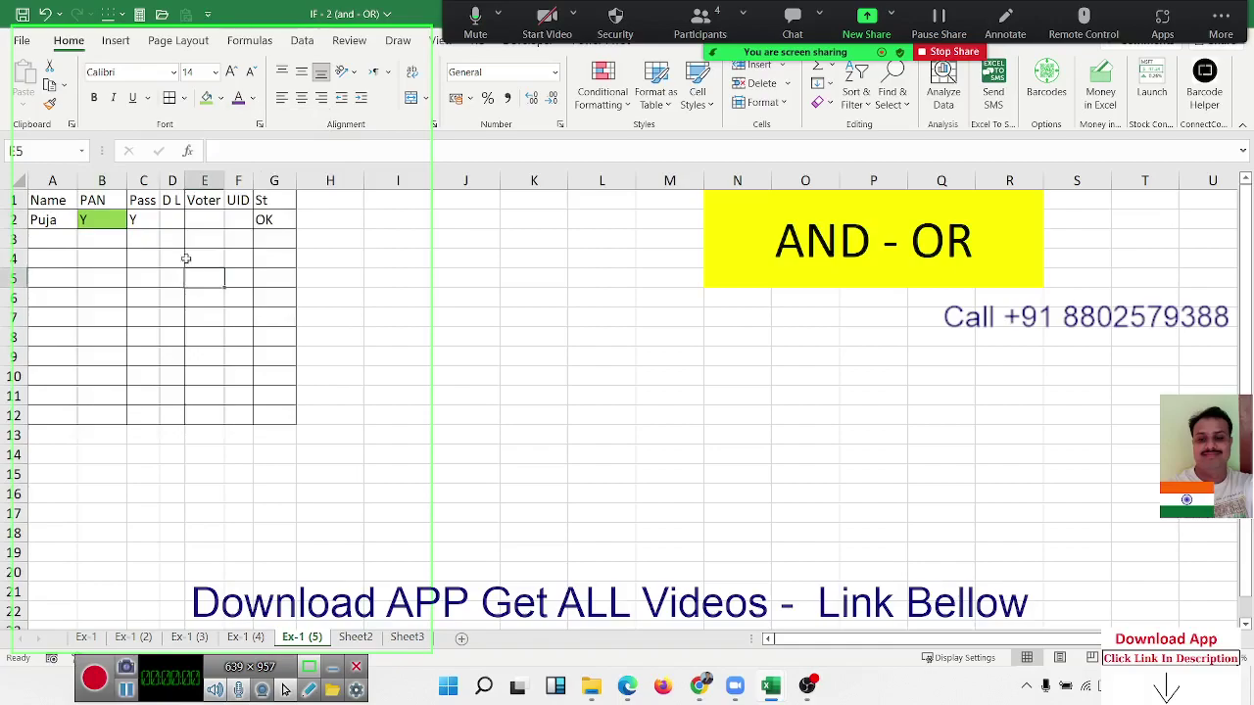
Fill cells C2:F2 with blue
{"action": "left_click_drag", "start_coordinate": [137, 219], "coordinate": [238, 220]}
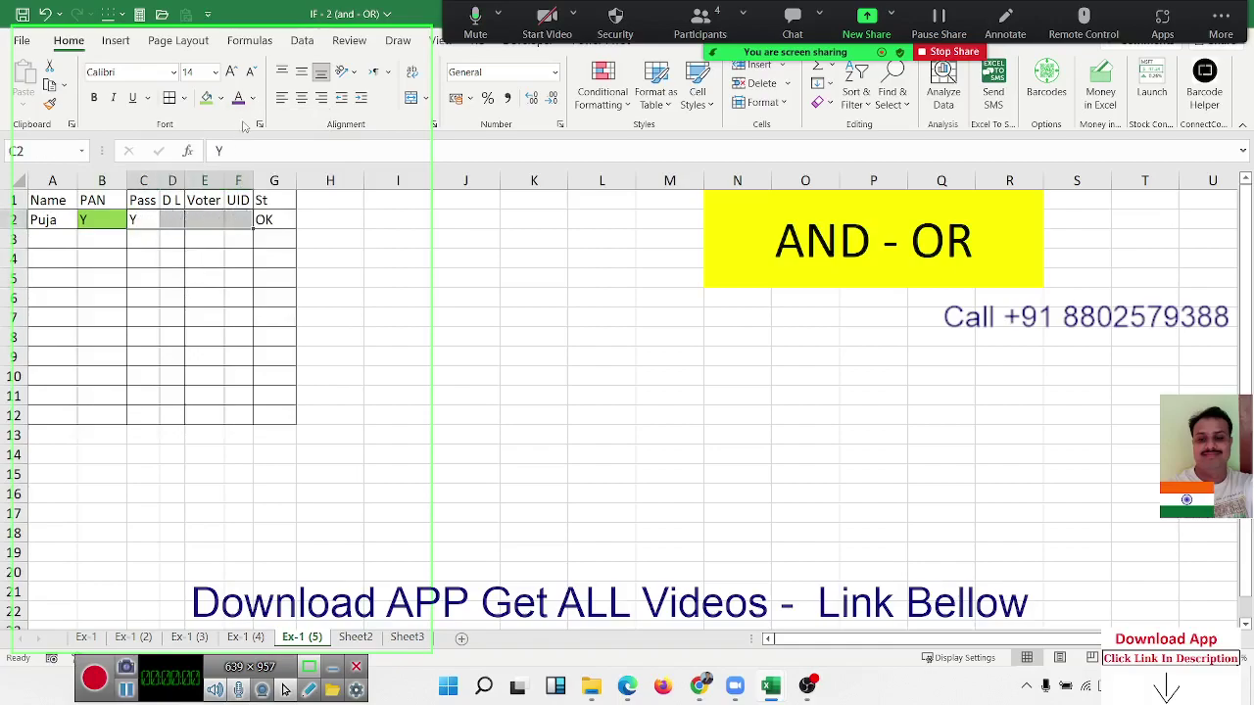
{"action": "left_click", "coordinate": [220, 98]}
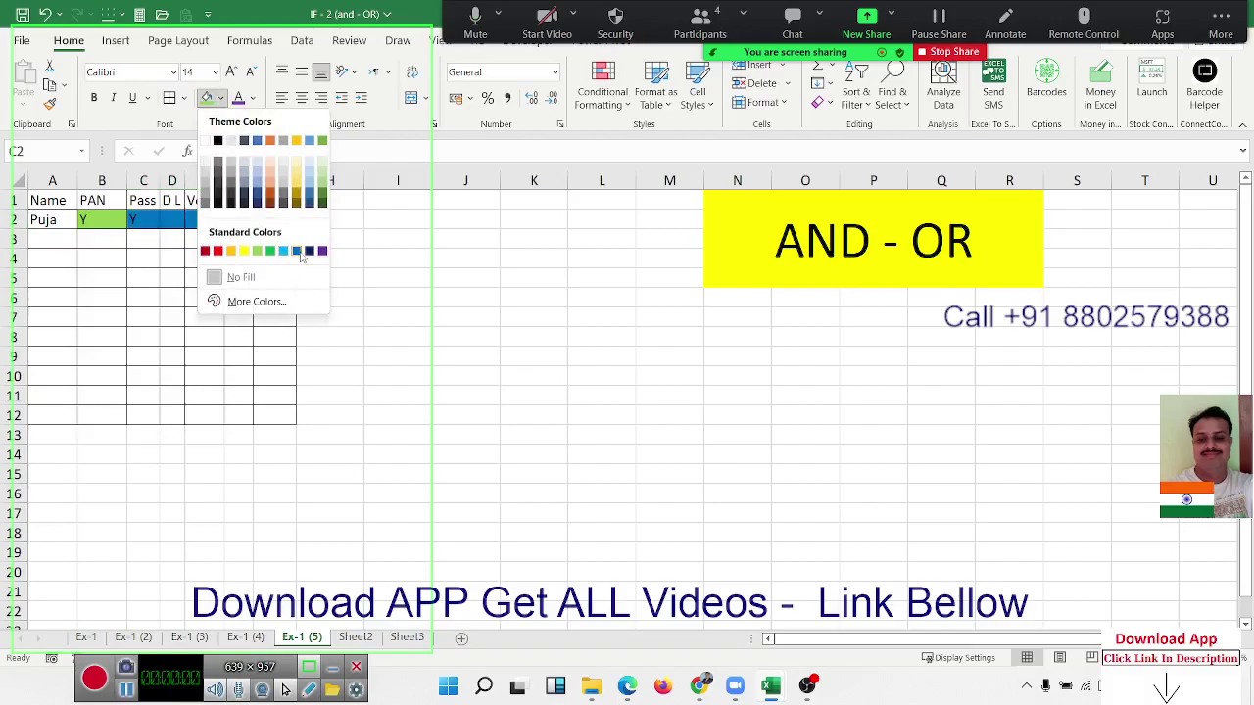
{"action": "left_click", "coordinate": [300, 252]}
{"action": "left_click", "coordinate": [279, 280]}
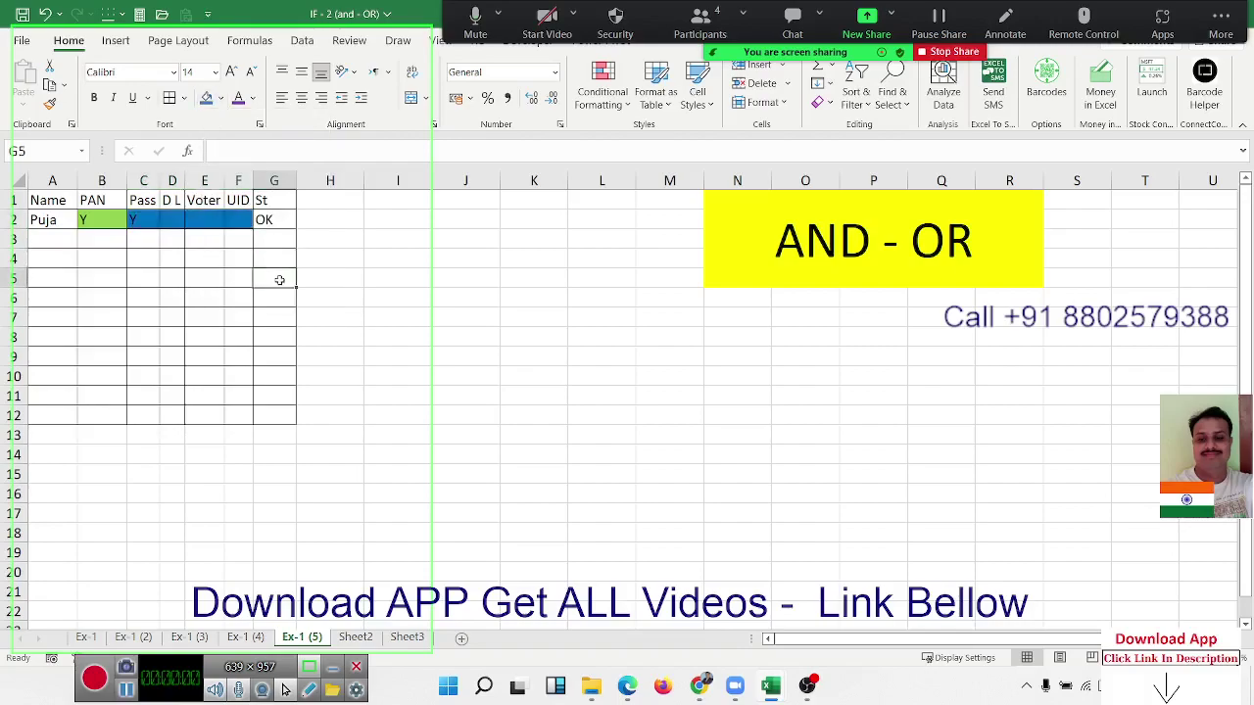
{"action": "left_click", "coordinate": [278, 223]}
Clear G2 and start a new AND formula testing B2="y", with a nested OR
{"action": "key", "text": "Delete"}
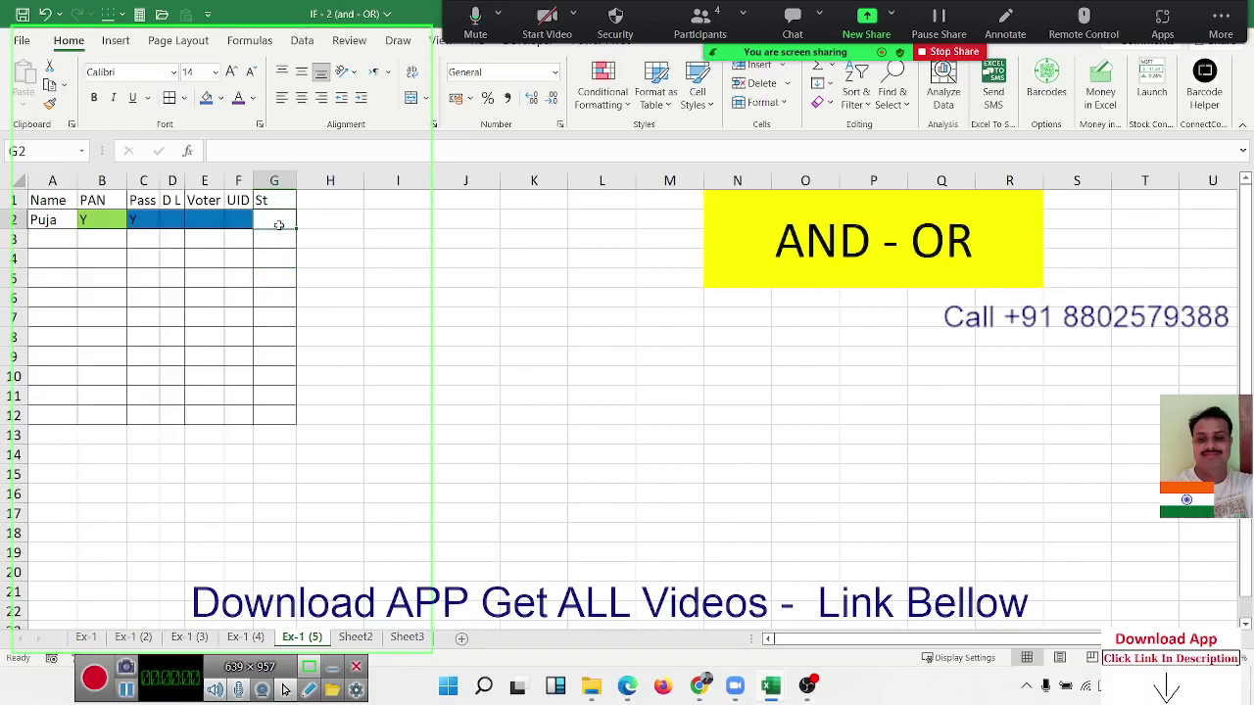
{"action": "type", "text": "="}
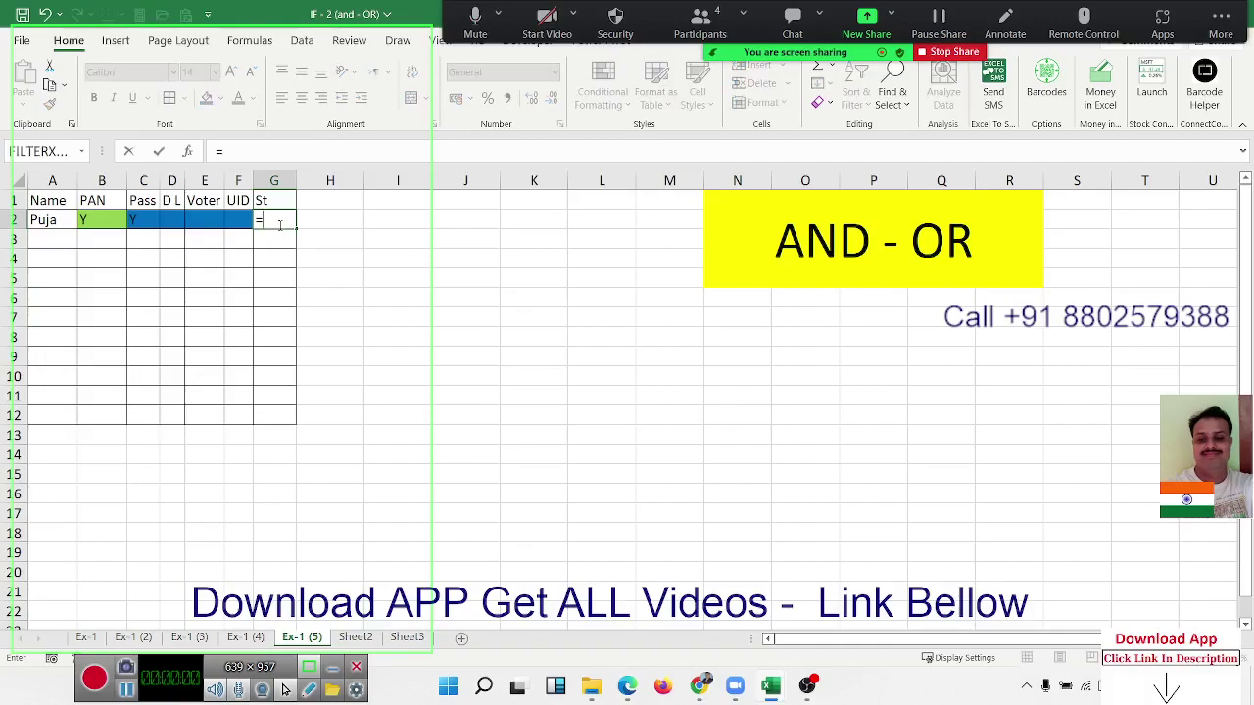
{"action": "type", "text": "and"}
{"action": "key", "text": "Tab"}
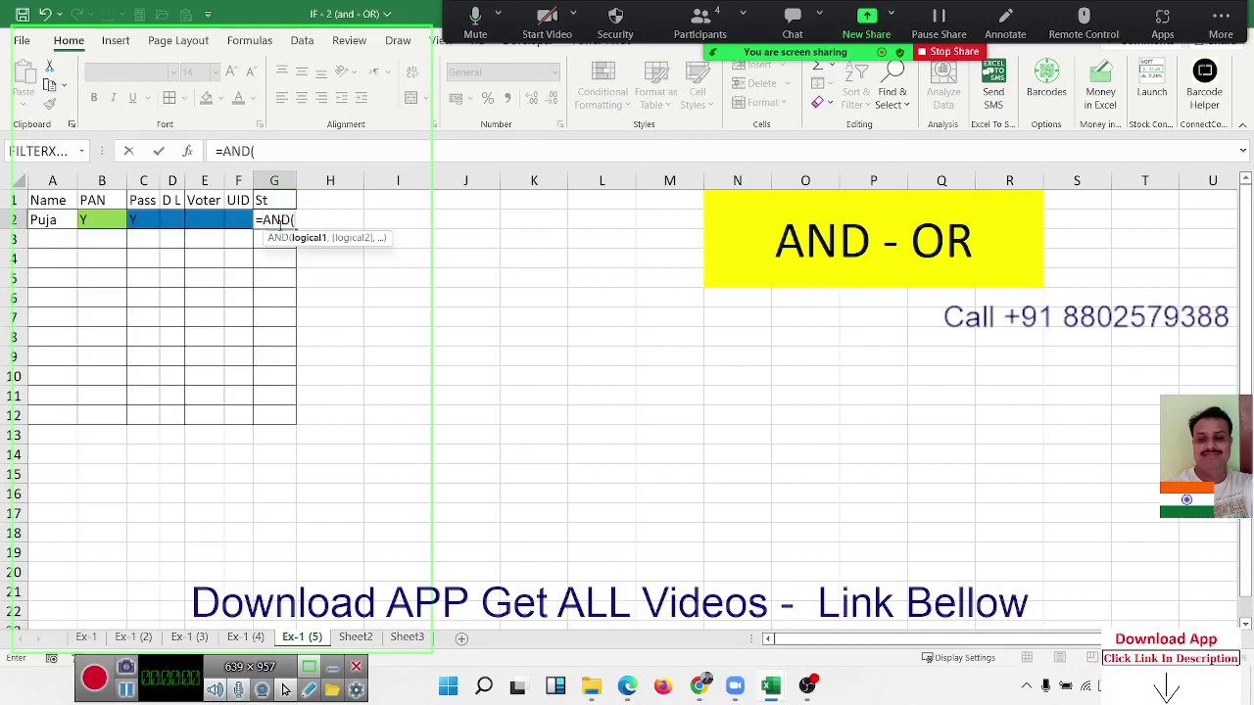
{"action": "left_click", "coordinate": [103, 222]}
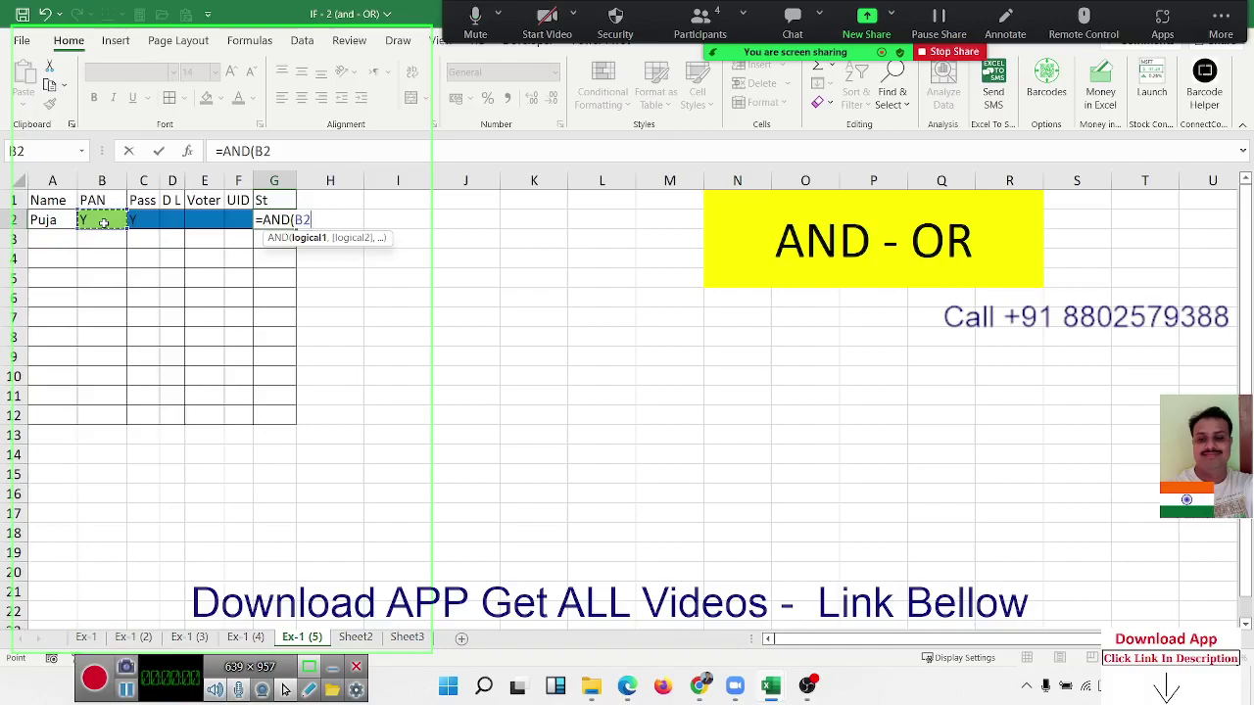
{"action": "type", "text": "=\"y"}
{"action": "type", "text": "\","}
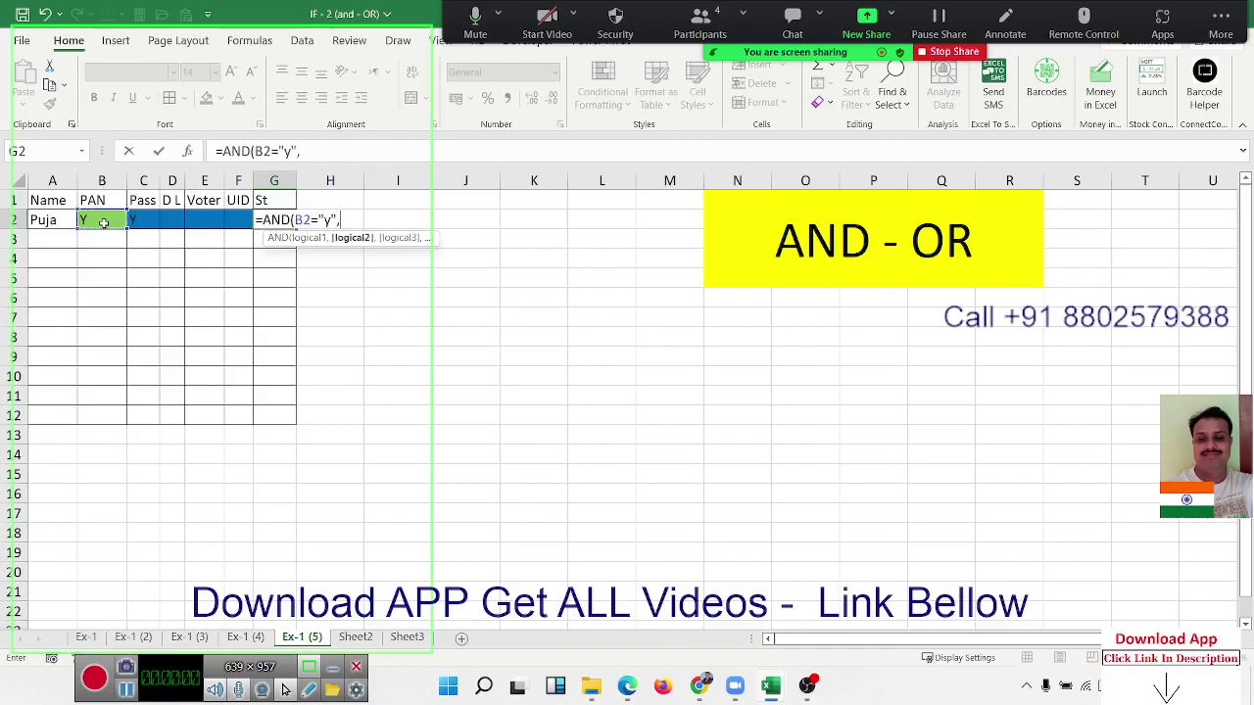
{"action": "type", "text": "or"}
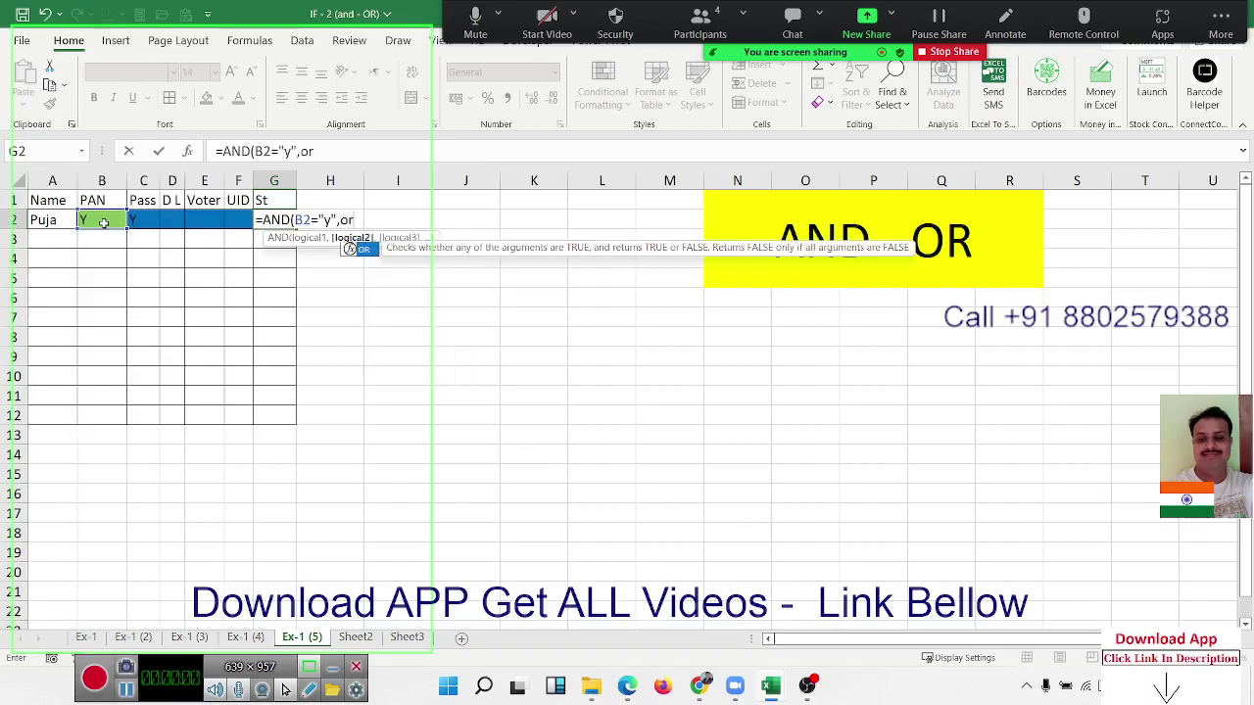
{"action": "key", "text": "Tab"}
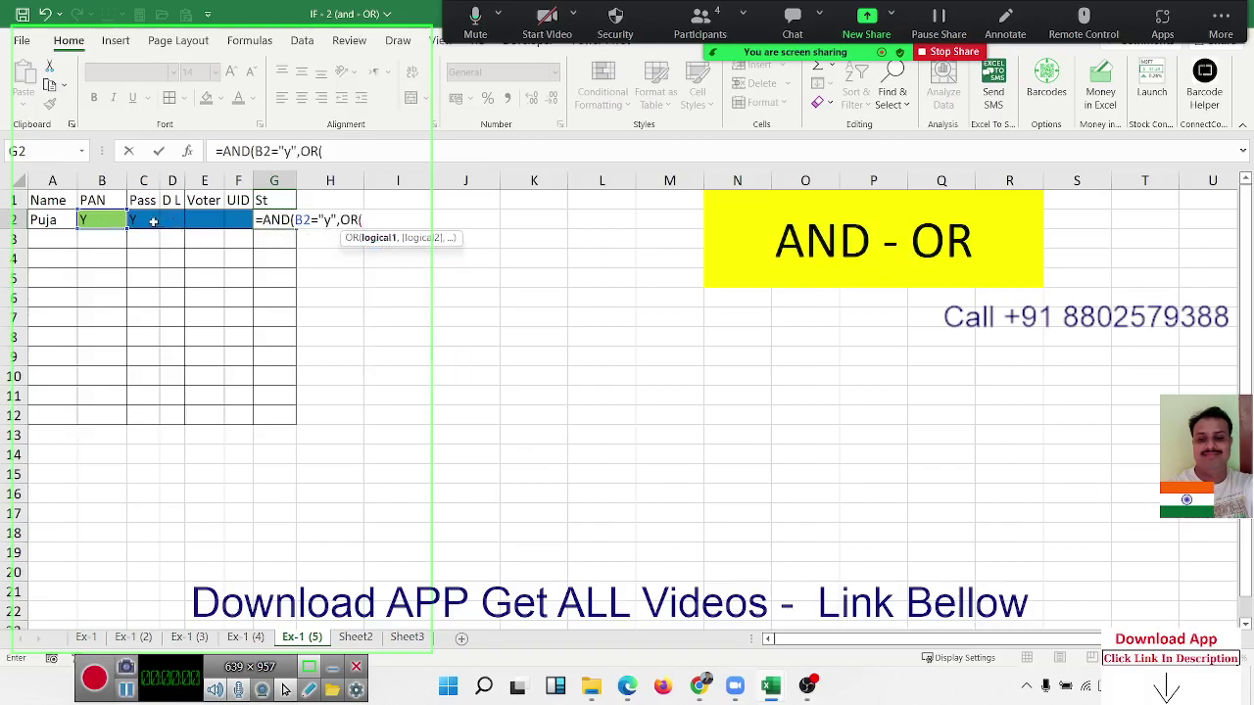
Finish the OR with C2, D2, E2 and F2 equal to "y", enter it, and recheck G2
{"action": "left_click", "coordinate": [153, 221]}
{"action": "type", "text": "=\""}
{"action": "type", "text": "y\","}
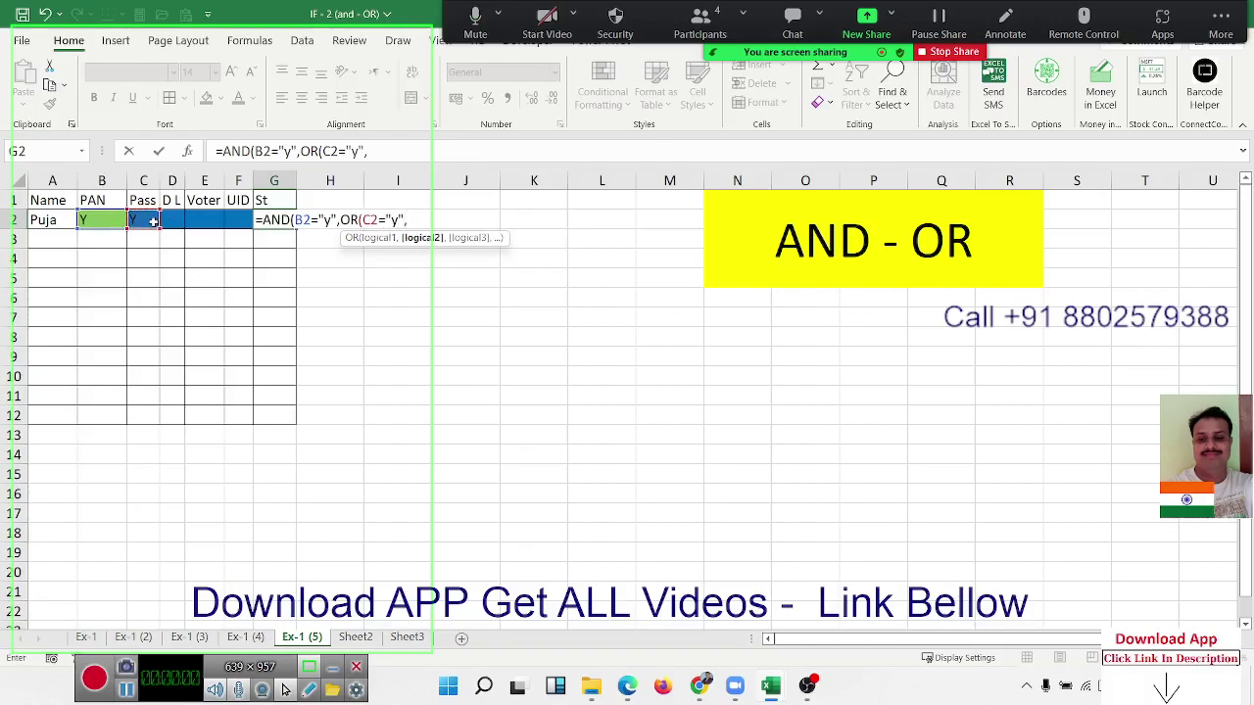
{"action": "left_click", "coordinate": [166, 221]}
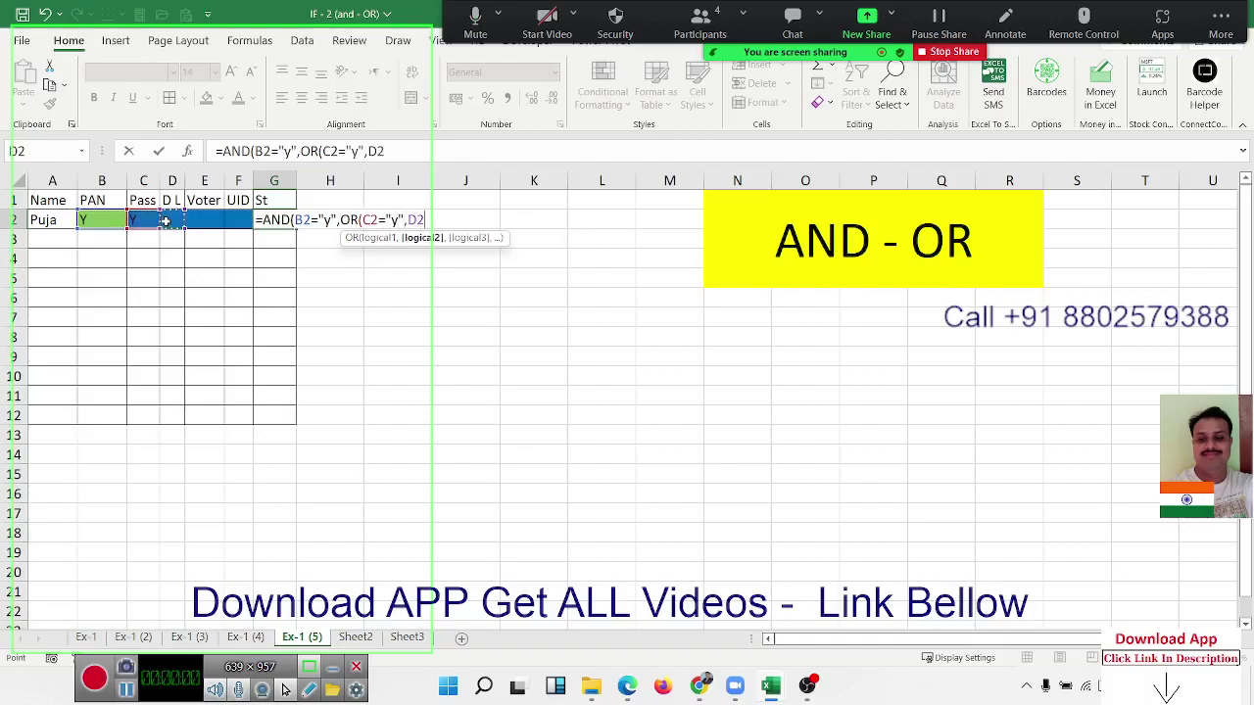
{"action": "type", "text": "\""}
{"action": "type", "text": "y\","}
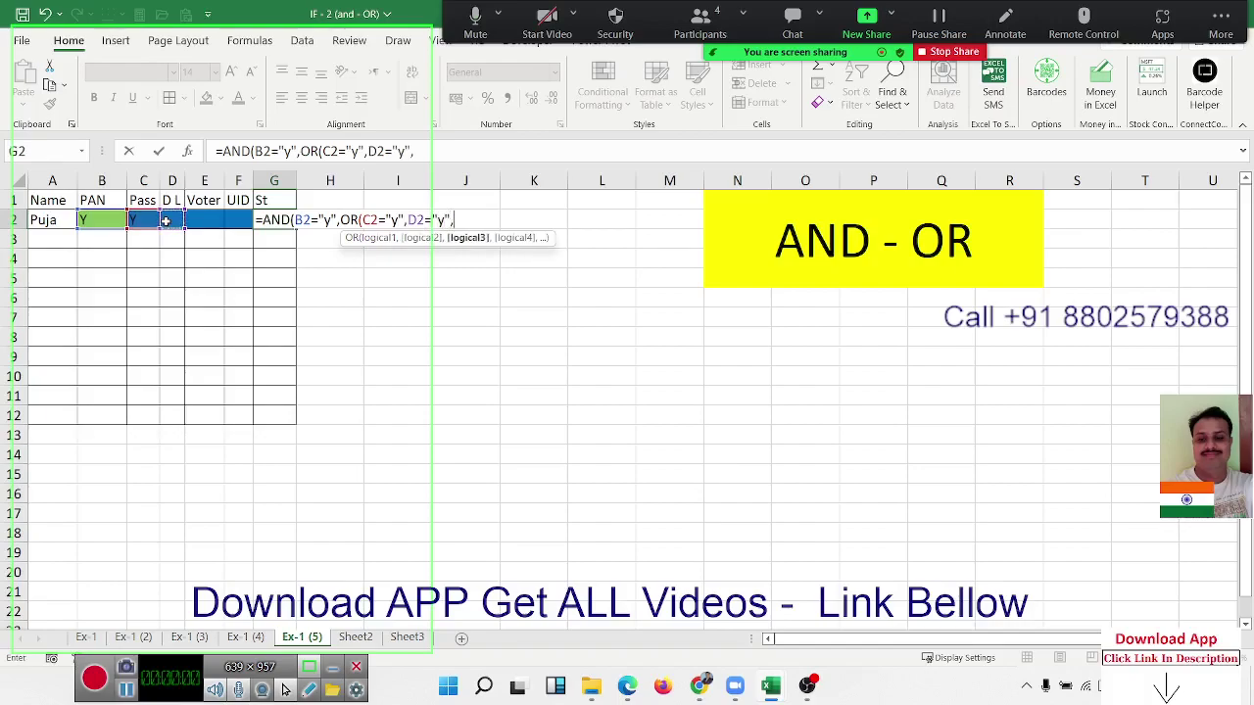
{"action": "left_click", "coordinate": [193, 220]}
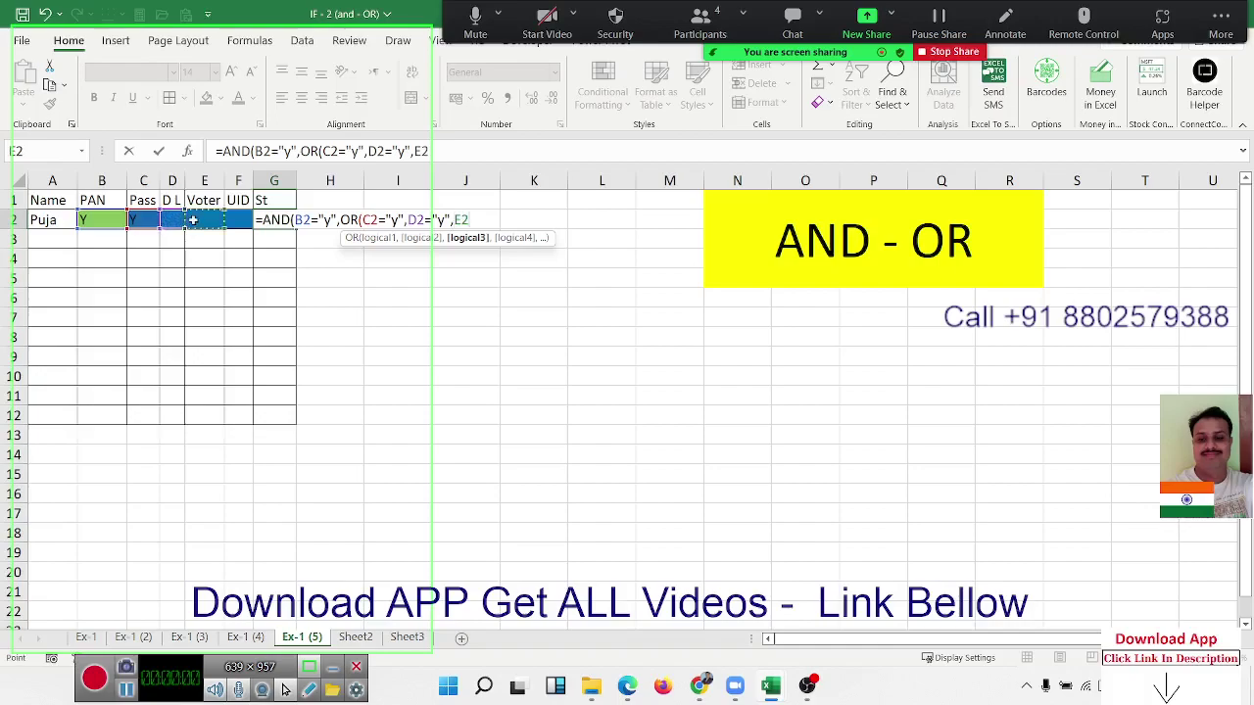
{"action": "type", "text": "=\"y"}
{"action": "type", "text": "\","}
{"action": "left_click", "coordinate": [234, 219]}
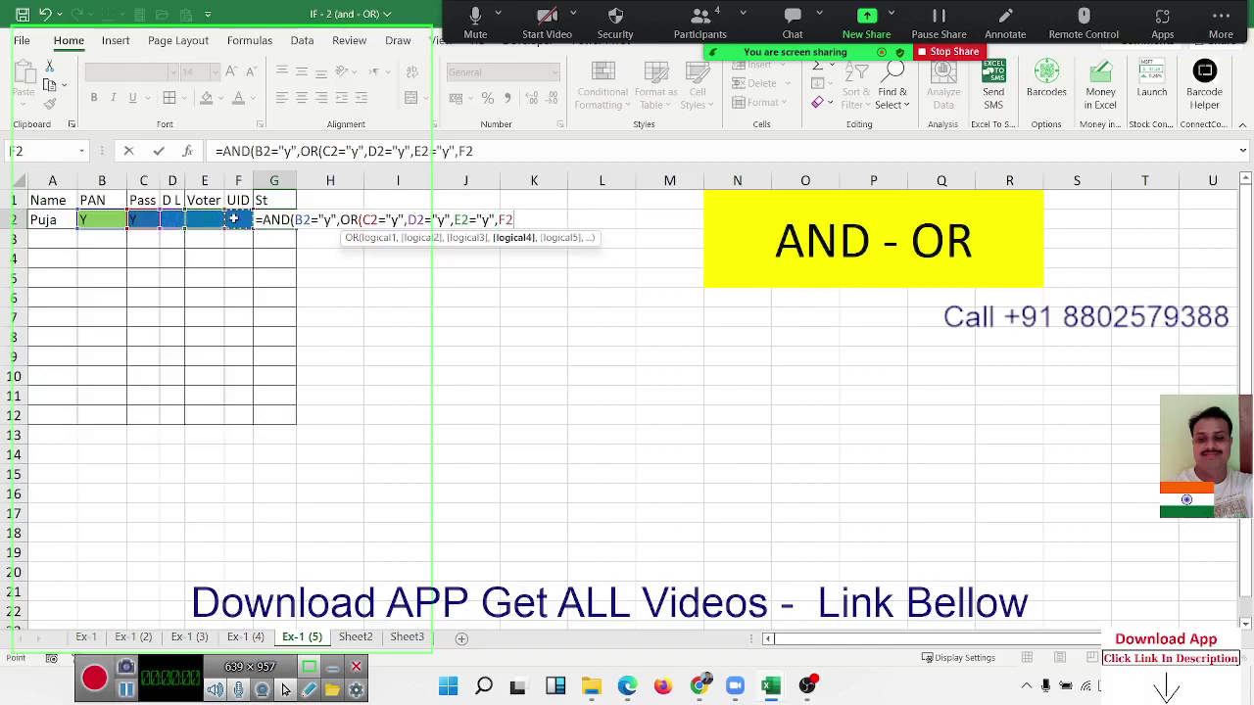
{"action": "type", "text": "=\"y\""}
{"action": "type", "text": ")"}
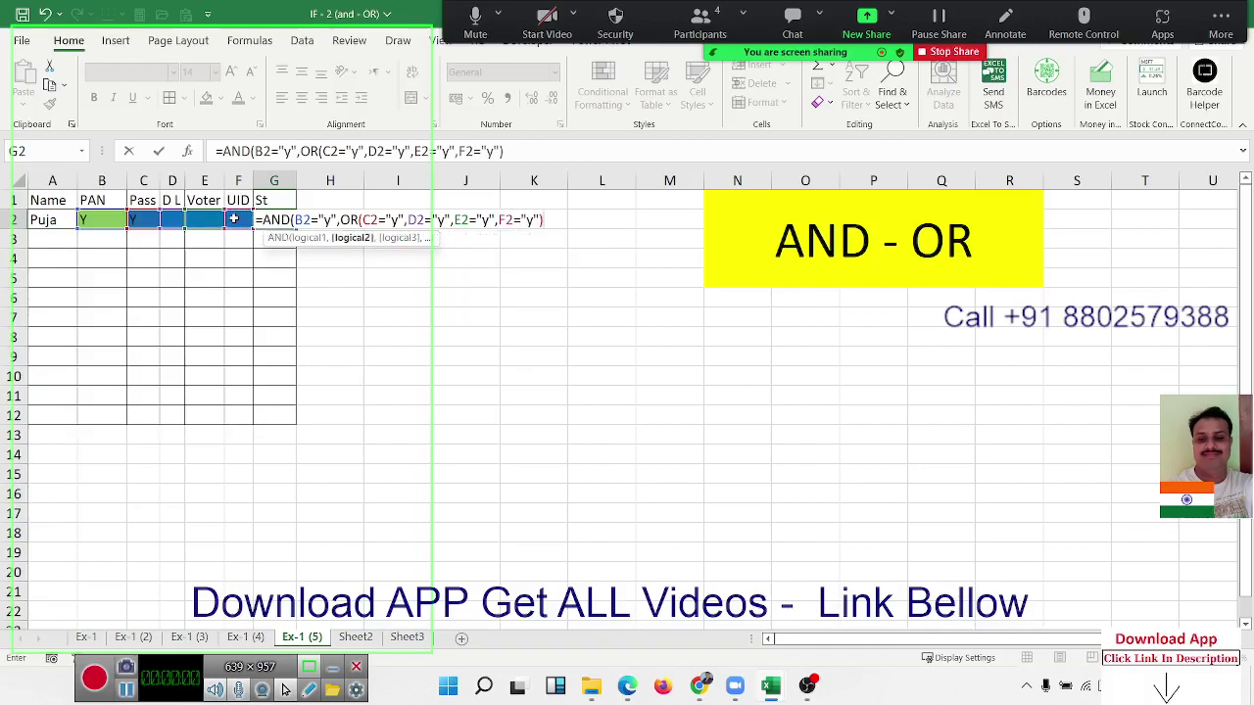
{"action": "key", "text": "Return"}
{"action": "key", "text": "Return"}
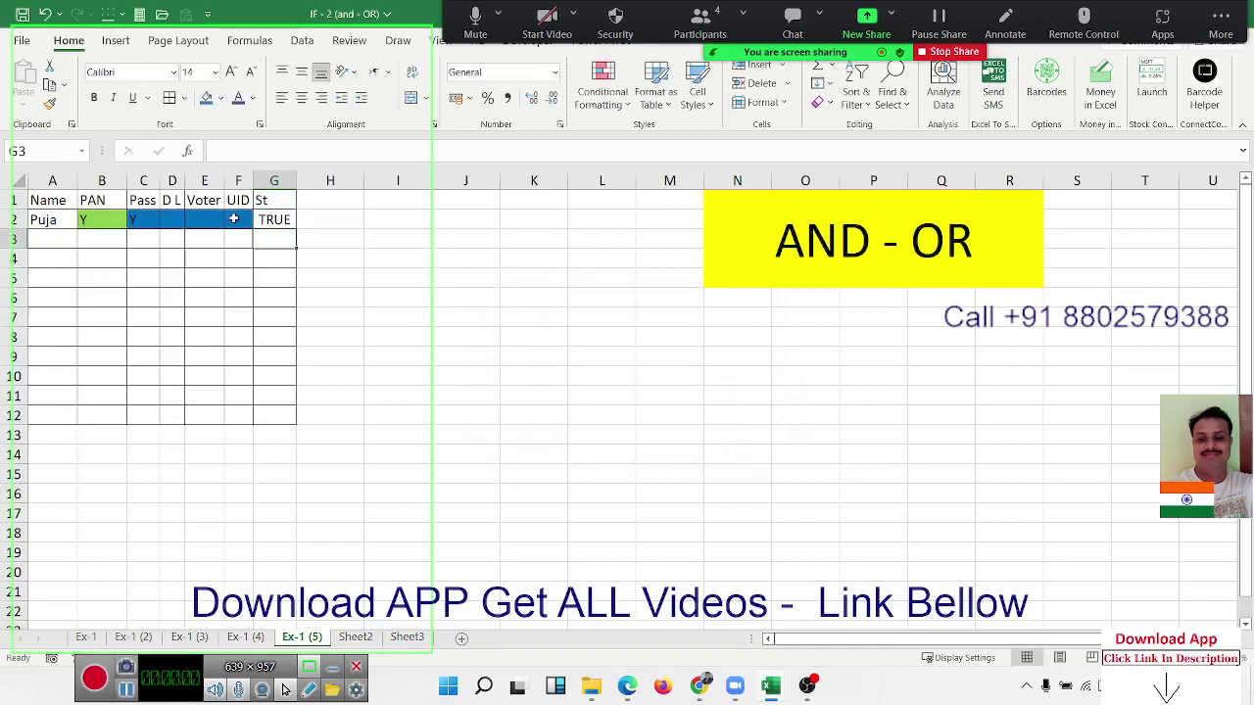
{"action": "double_click", "coordinate": [260, 219]}
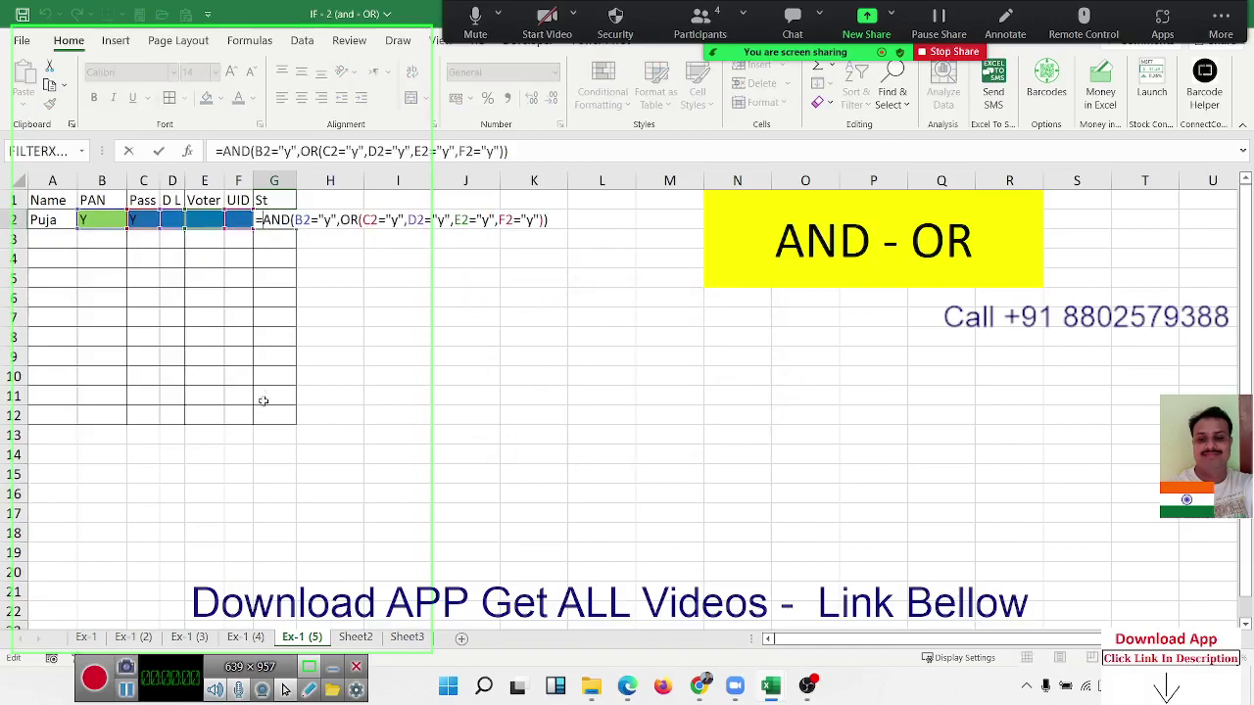
{"action": "left_click", "coordinate": [98, 678]}
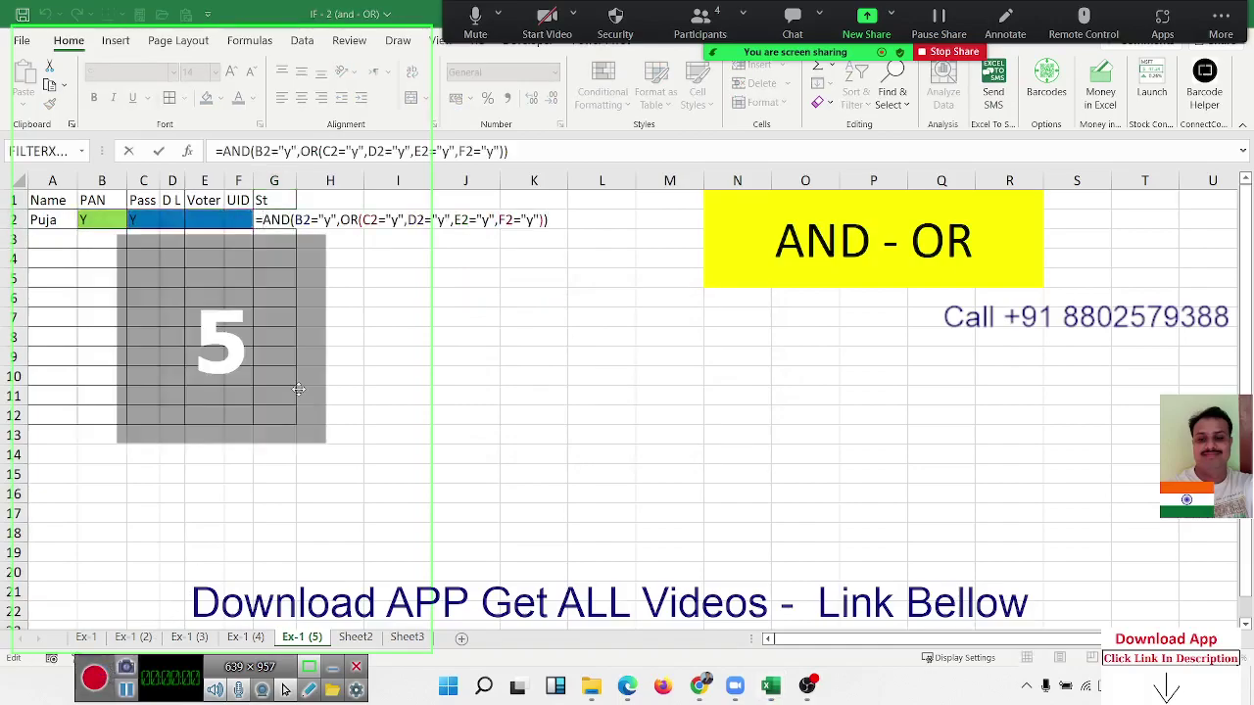
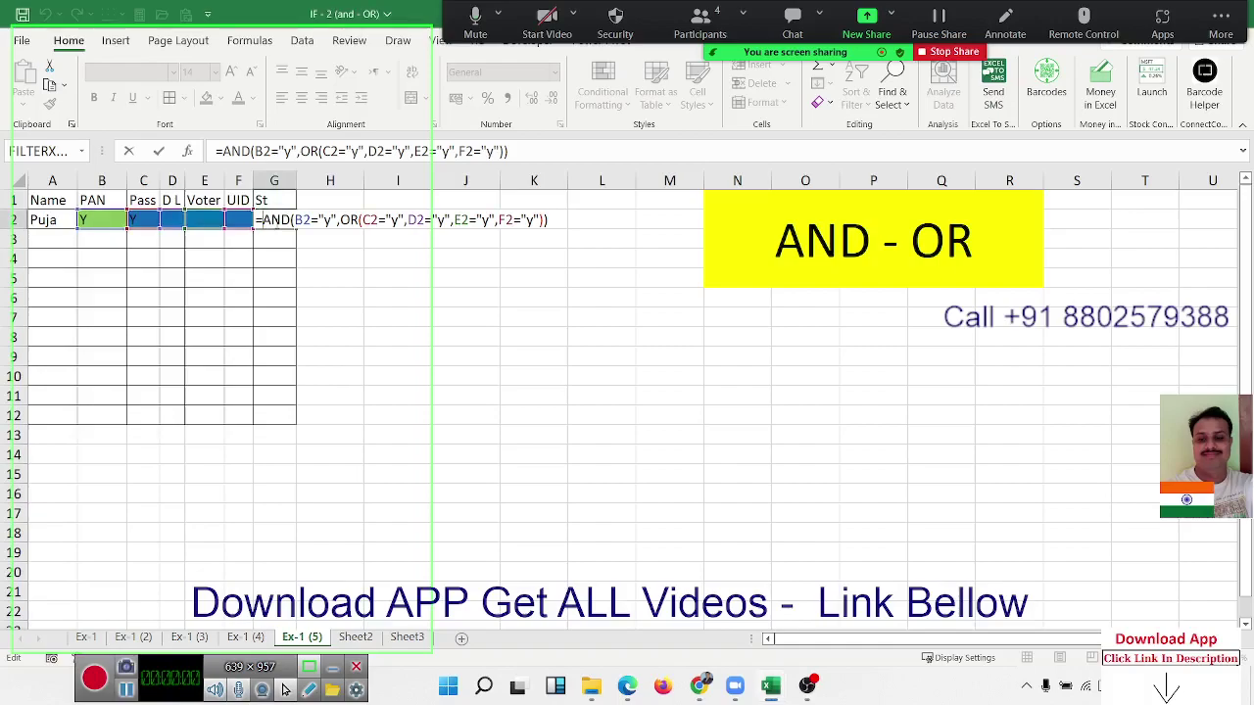
Wrap G2's AND/OR test in IF so it returns "OK", otherwise "Pending"
{"action": "key", "text": "Return"}
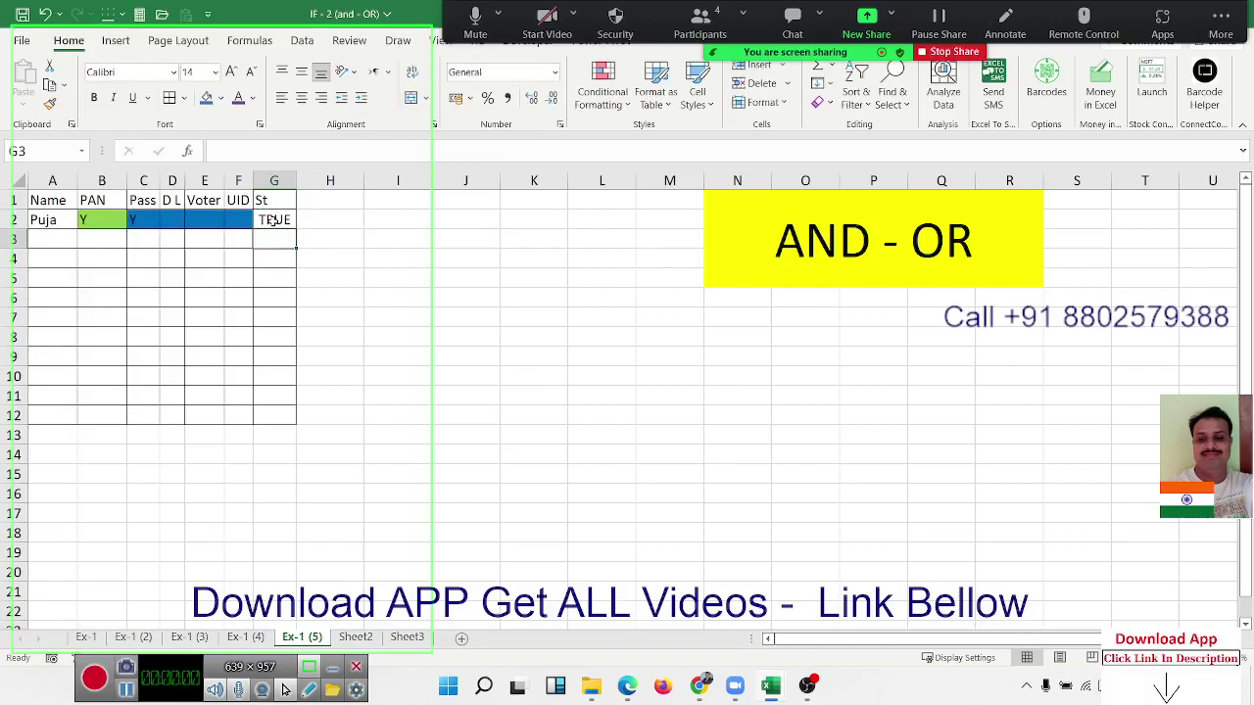
{"action": "double_click", "coordinate": [275, 221]}
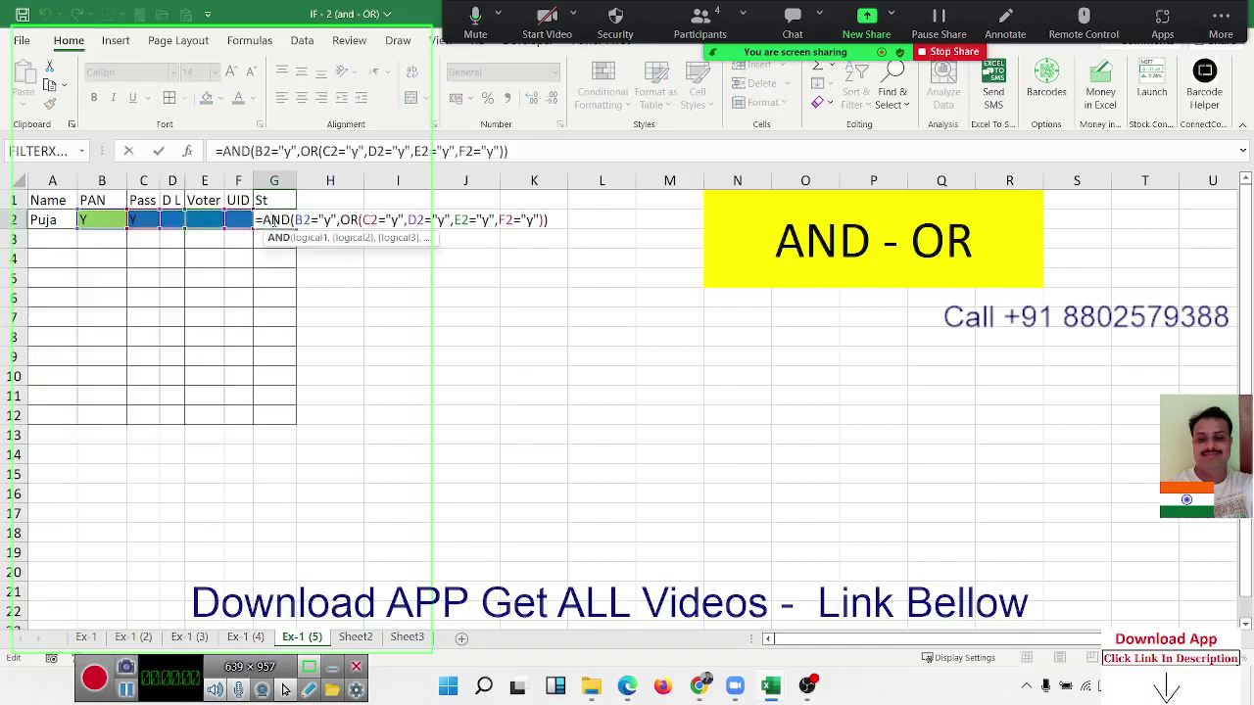
{"action": "key", "text": "Return"}
{"action": "double_click", "coordinate": [273, 221]}
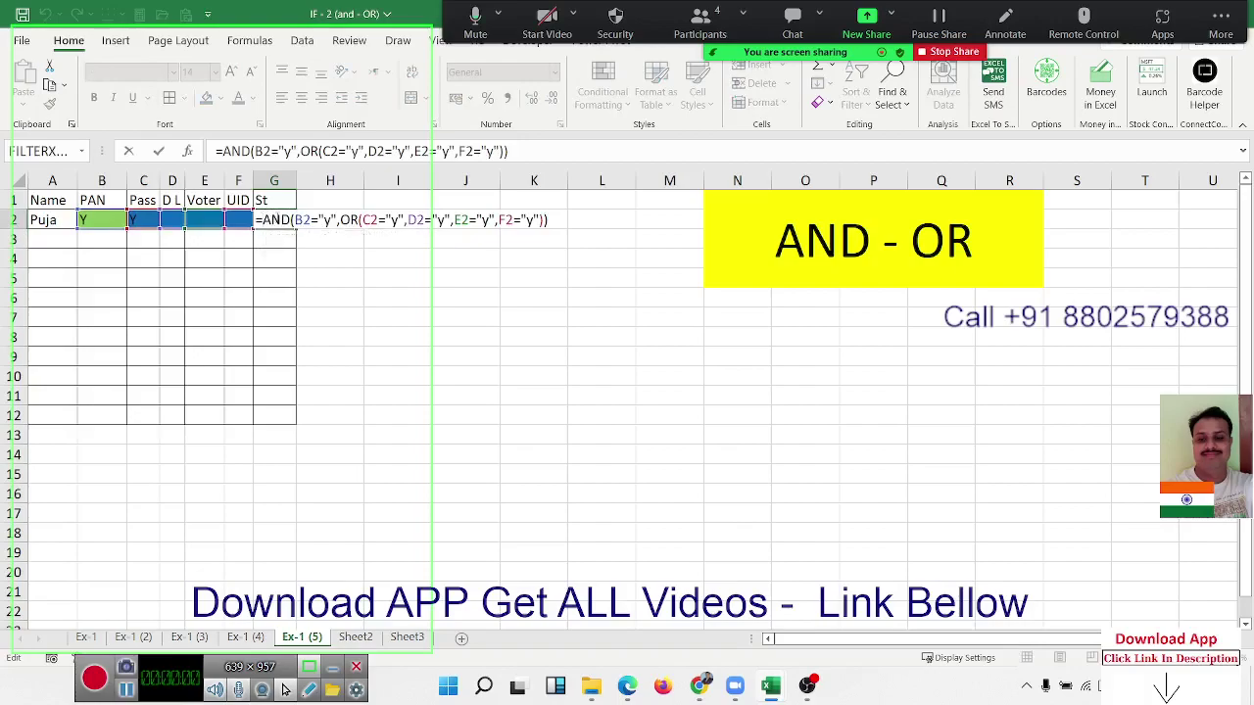
{"action": "type", "text": "if("}
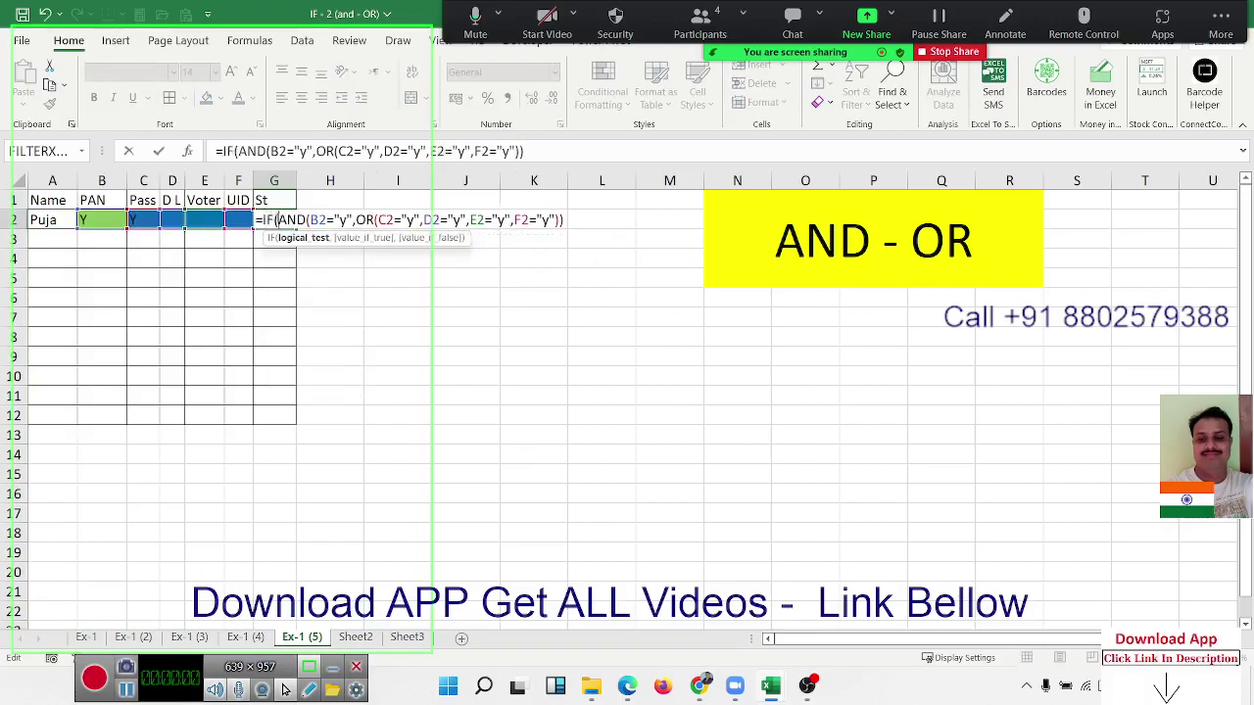
{"action": "left_click", "coordinate": [564, 220]}
{"action": "type", "text": ",\""}
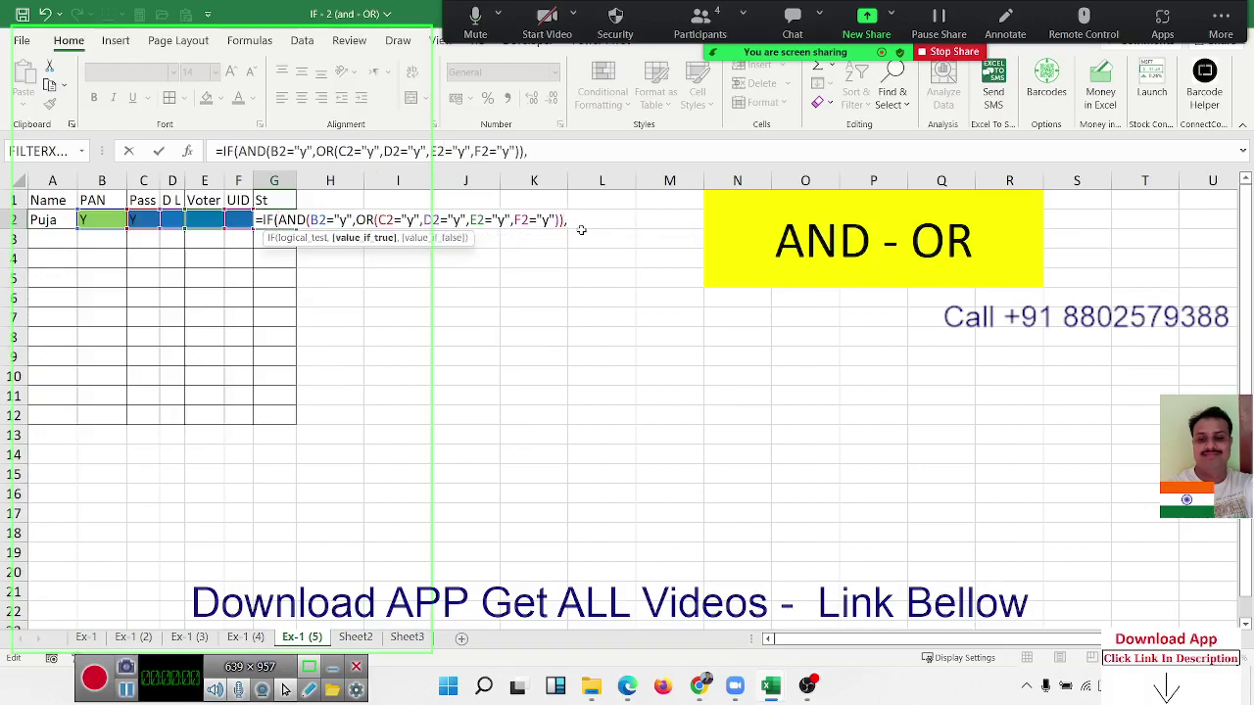
{"action": "type", "text": "OK\""}
{"action": "type", "text": ",\"p"}
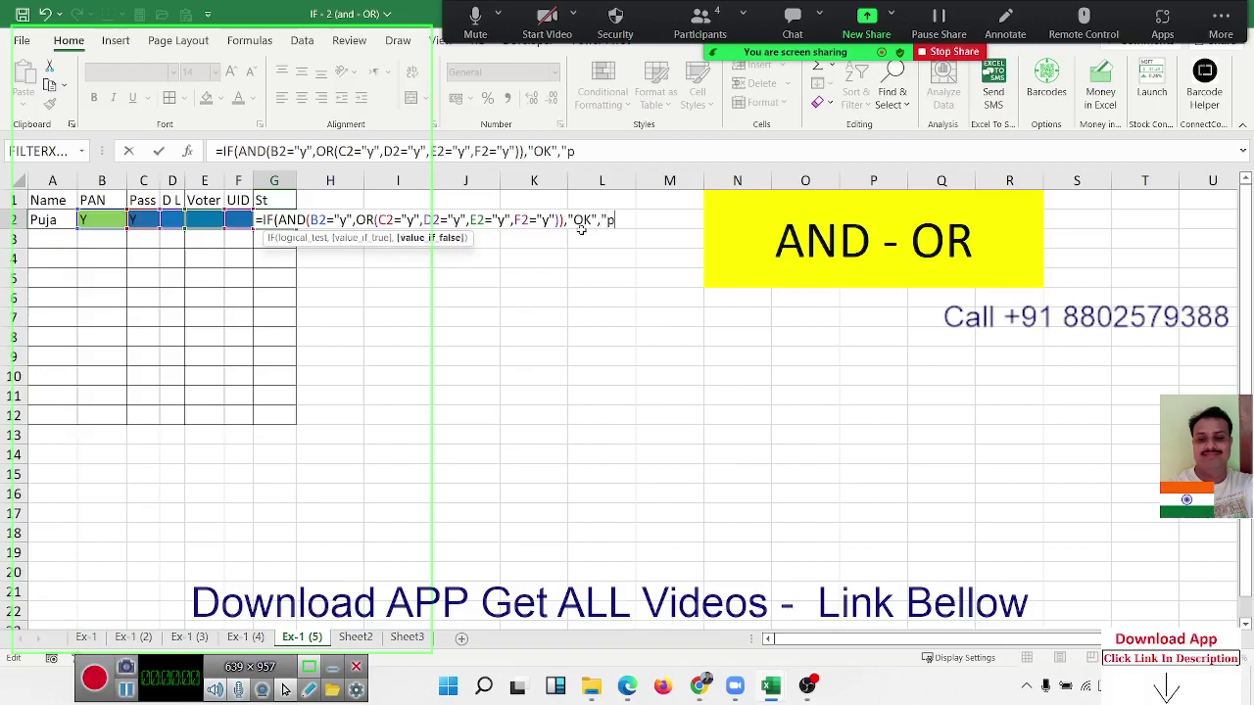
{"action": "type", "text": "endinm"}
{"action": "key", "text": "BackSpace"}
{"action": "key", "text": "BackSpace"}
{"action": "key", "text": "BackSpace"}
{"action": "key", "text": "BackSpace"}
{"action": "key", "text": "BackSpace"}
{"action": "key", "text": "BackSpace"}
{"action": "key", "text": "BackSpace"}
{"action": "type", "text": "P"}
{"action": "type", "text": "ending"}
{"action": "key", "text": "Return"}
{"action": "key", "text": "Return"}
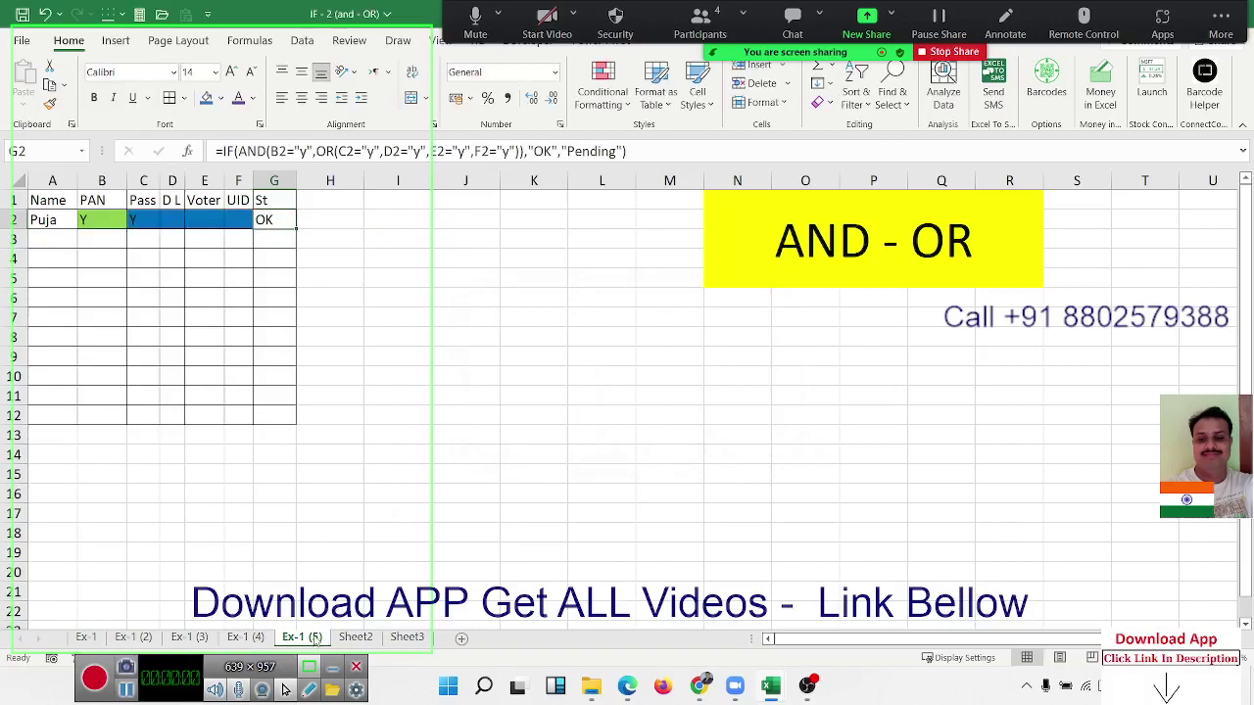
Copy sheet Ex-1 (5) as Ex-1 (6) and Clear All from columns A–G
{"action": "left_click_drag", "start_coordinate": [315, 638], "coordinate": [348, 631]}
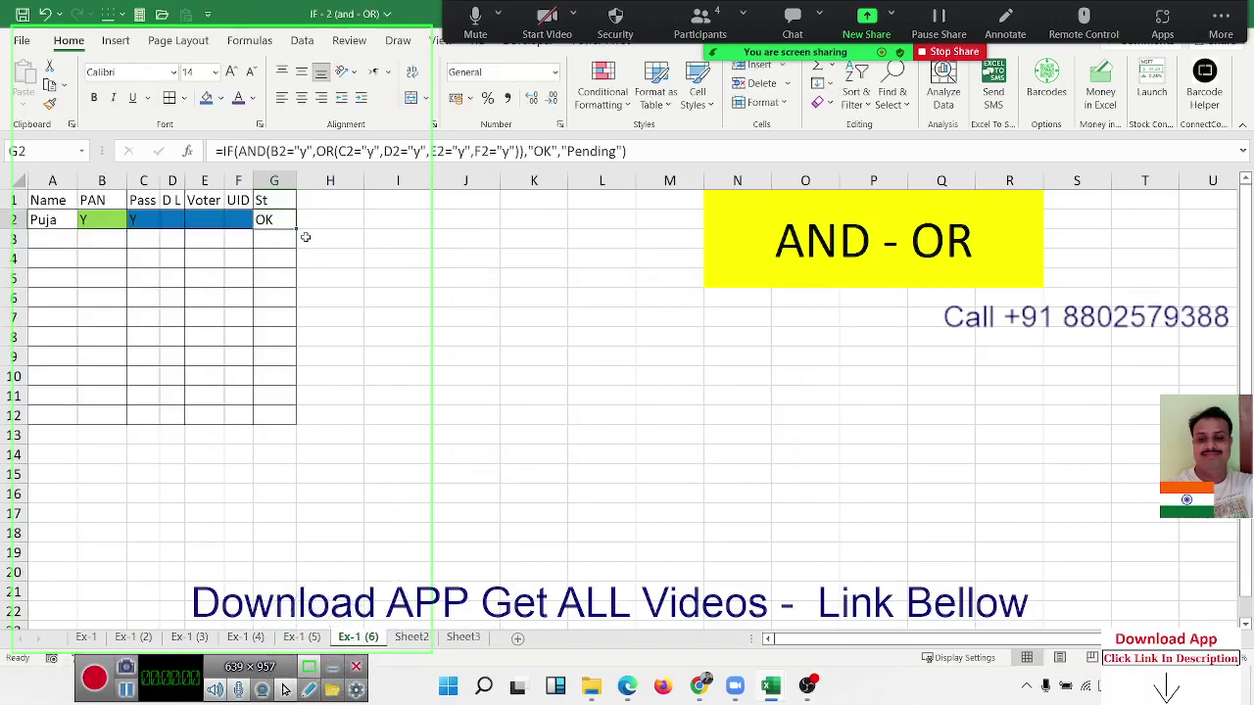
{"action": "left_click_drag", "start_coordinate": [274, 180], "coordinate": [46, 180]}
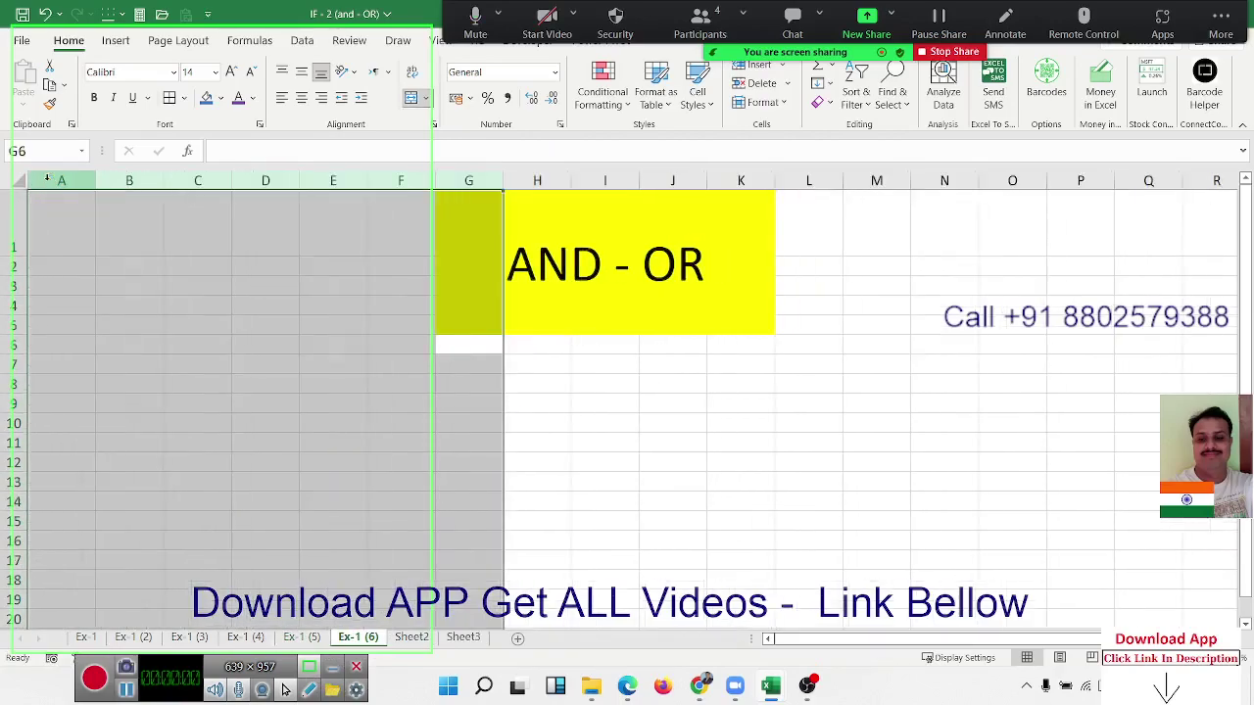
{"action": "double_click", "coordinate": [95, 180]}
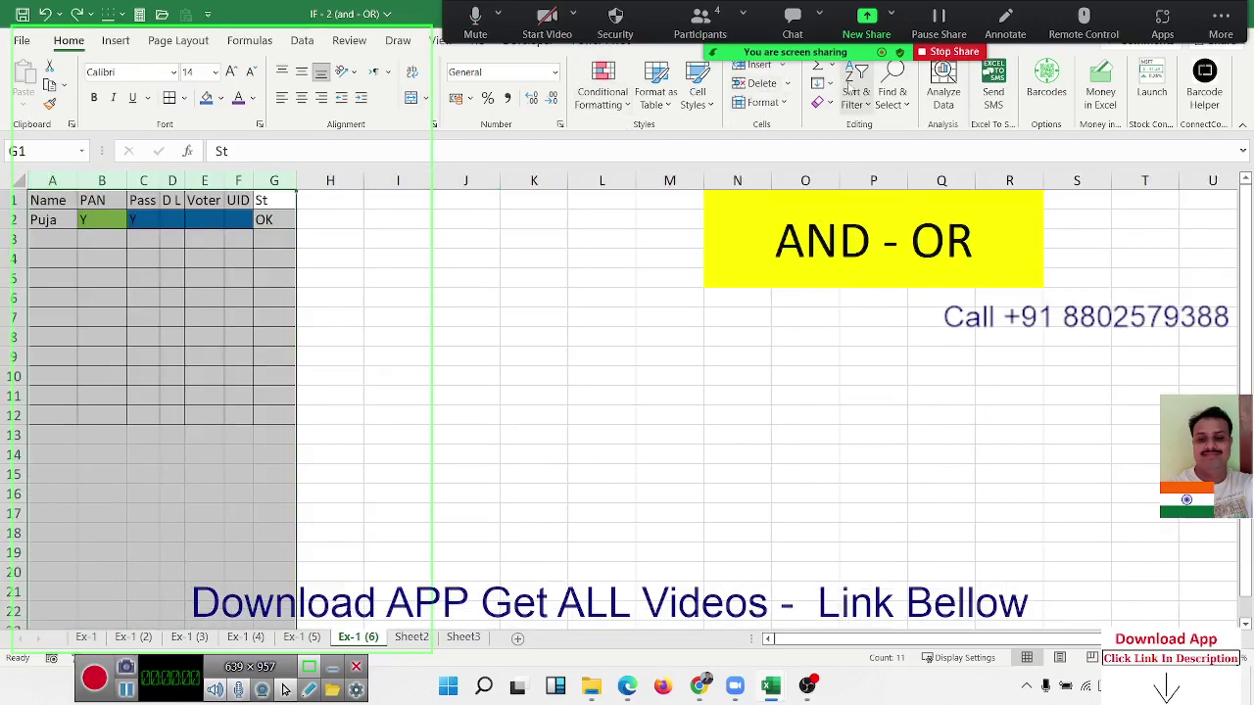
{"action": "left_click", "coordinate": [820, 102]}
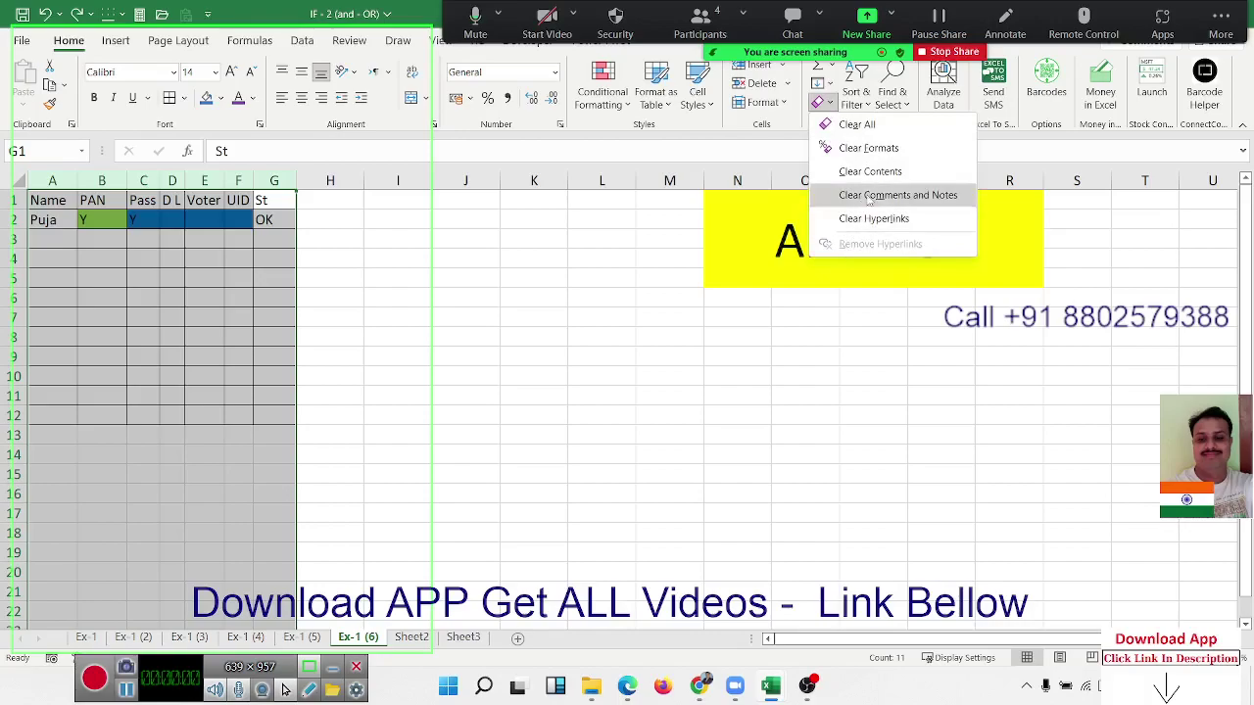
{"action": "left_click", "coordinate": [876, 132]}
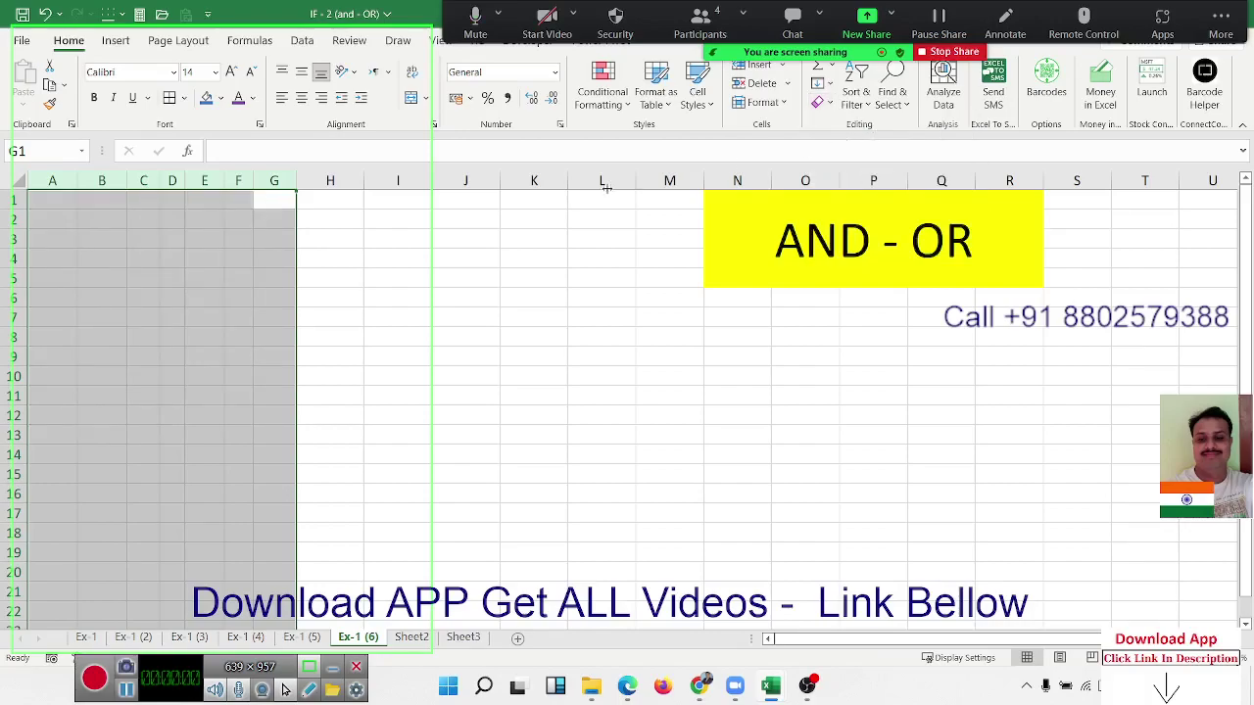
{"action": "left_click", "coordinate": [200, 254]}
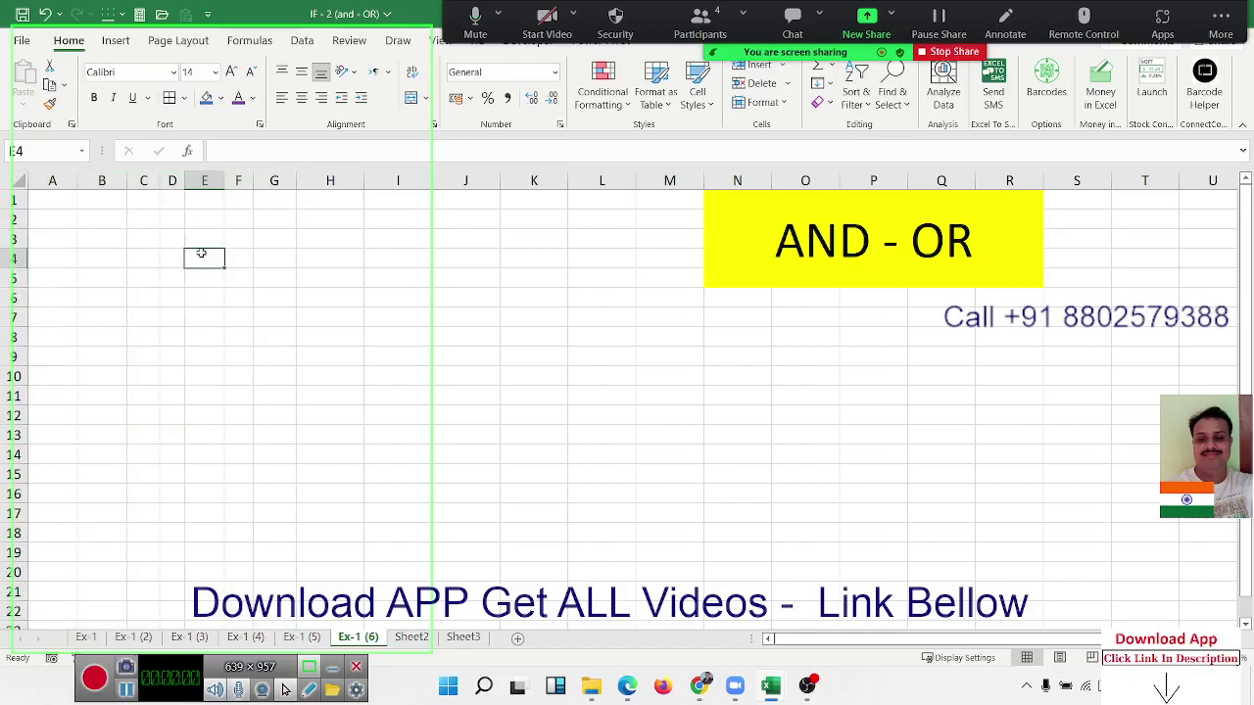
Enter the headers Name, Delhi and Pune in A1:C1
{"action": "left_click", "coordinate": [56, 204]}
{"action": "right_click", "coordinate": [56, 204]}
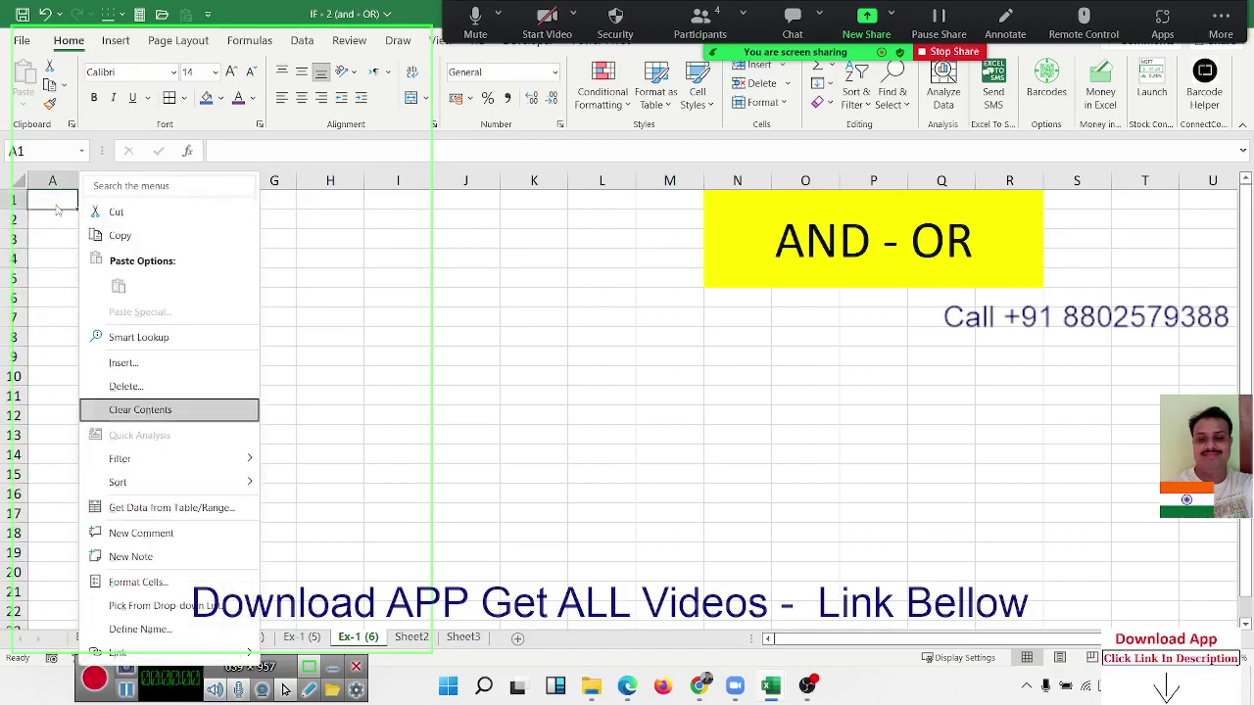
{"action": "left_click", "coordinate": [142, 627]}
{"action": "key", "text": "Escape"}
{"action": "type", "text": "Na"}
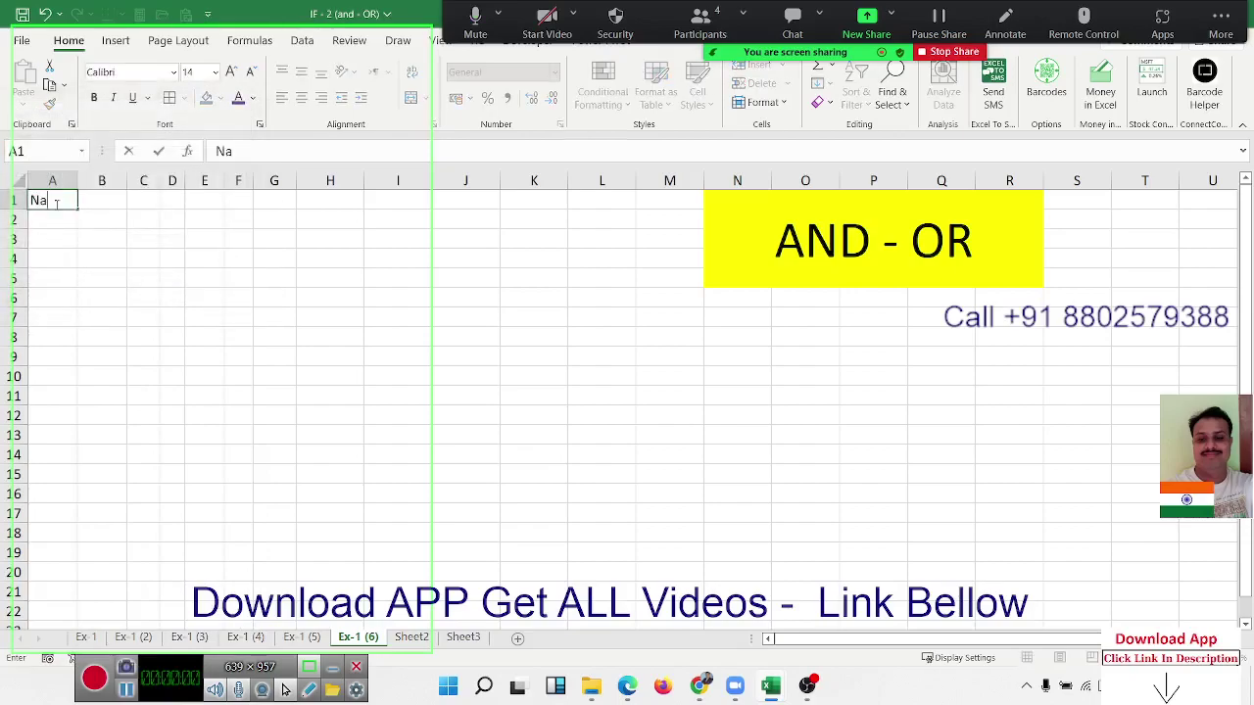
{"action": "type", "text": "me"}
{"action": "key", "text": "Tab"}
{"action": "type", "text": "De"}
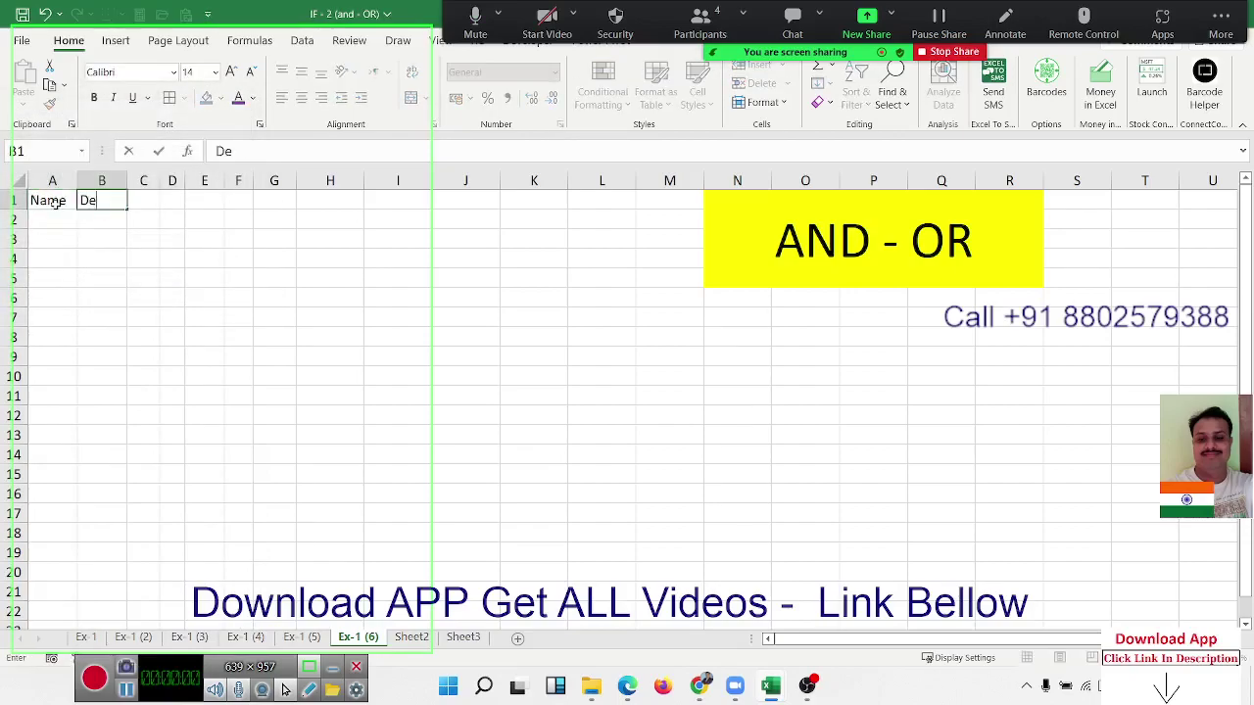
{"action": "type", "text": "lhi"}
{"action": "key", "text": "Tab"}
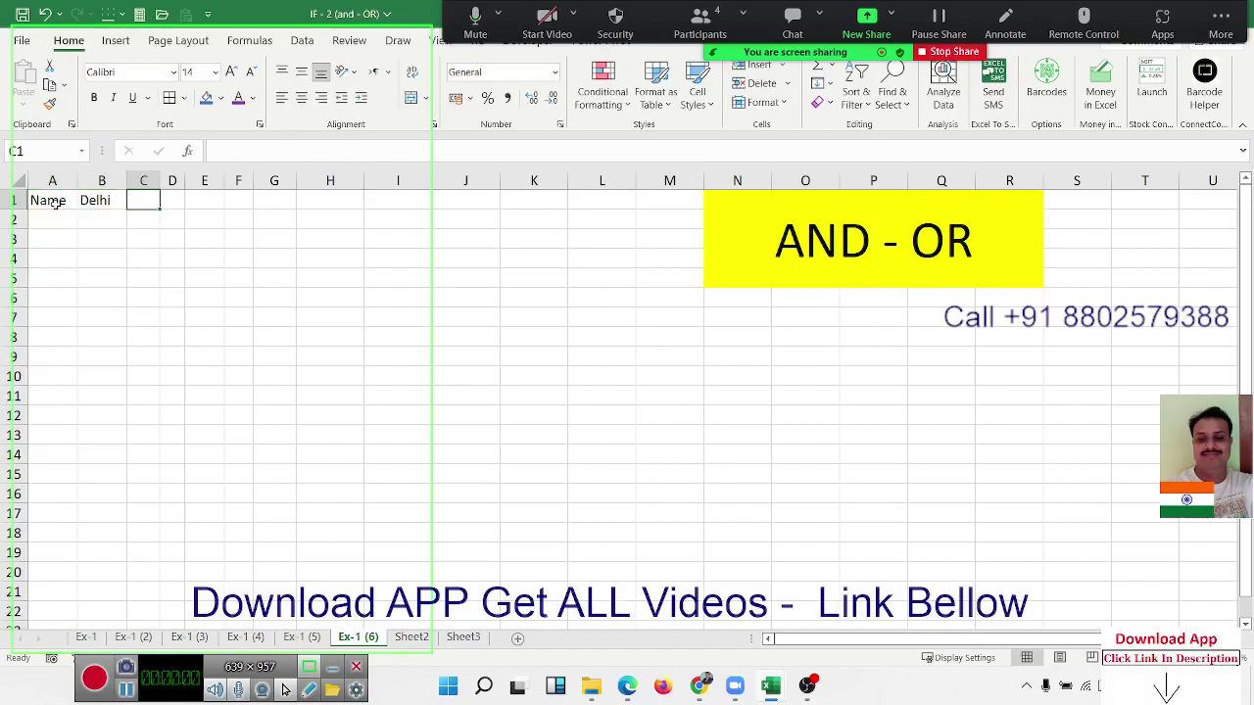
{"action": "type", "text": "Pun"}
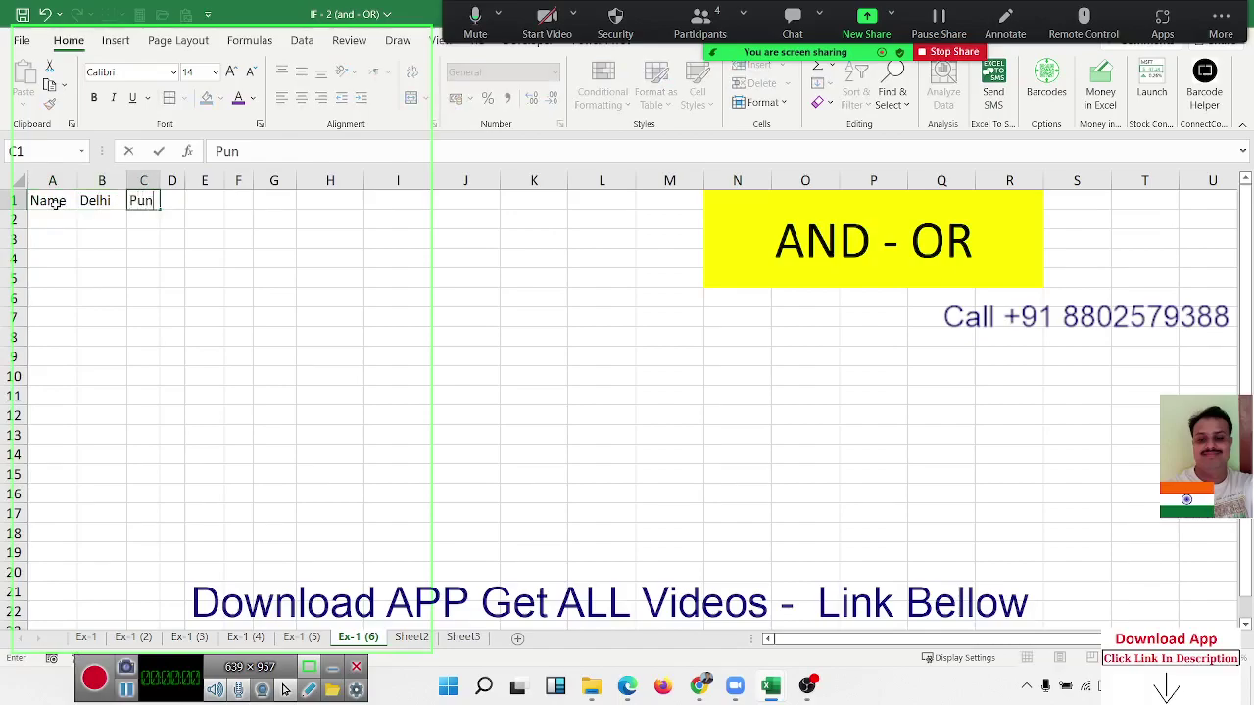
{"action": "type", "text": "e"}
{"action": "left_click", "coordinate": [102, 257]}
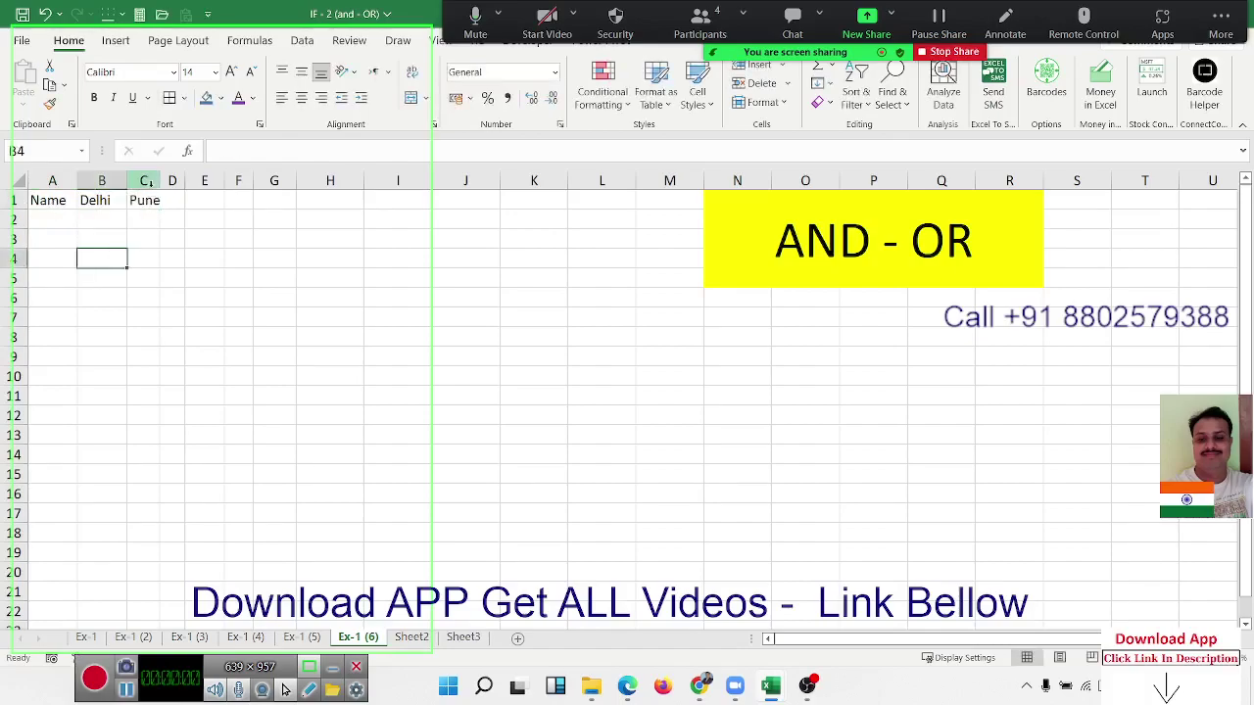
Widen column C slightly and add the header st in D1
{"action": "left_click_drag", "start_coordinate": [161, 181], "coordinate": [196, 180]}
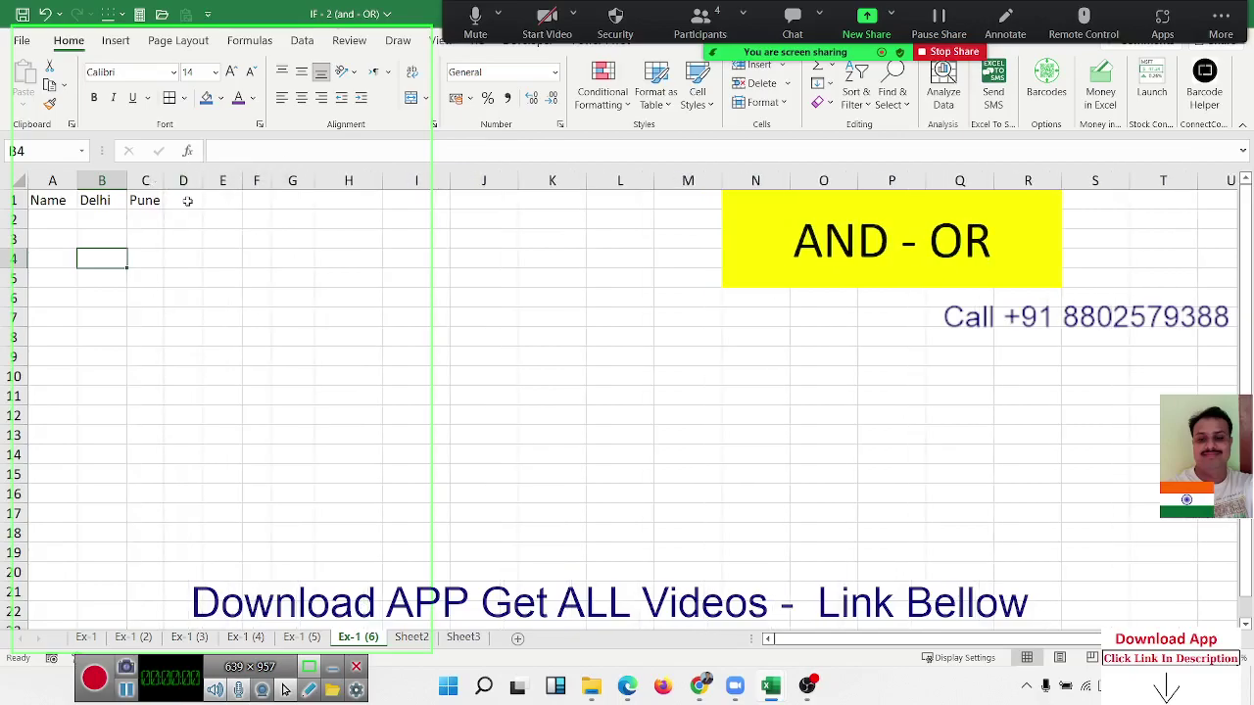
{"action": "left_click", "coordinate": [183, 199]}
{"action": "type", "text": "st"}
{"action": "left_click", "coordinate": [224, 300]}
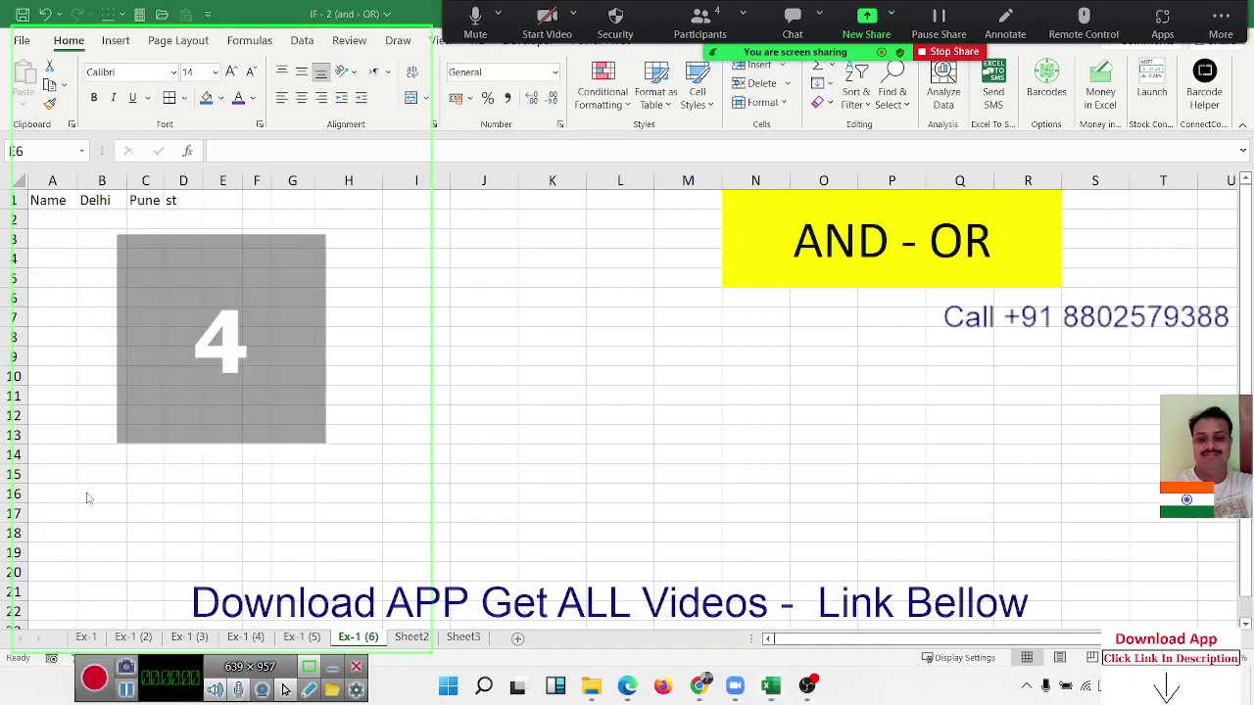
Enter a person's name in A2 and a Y under Delhi in B2
{"action": "left_click", "coordinate": [71, 243]}
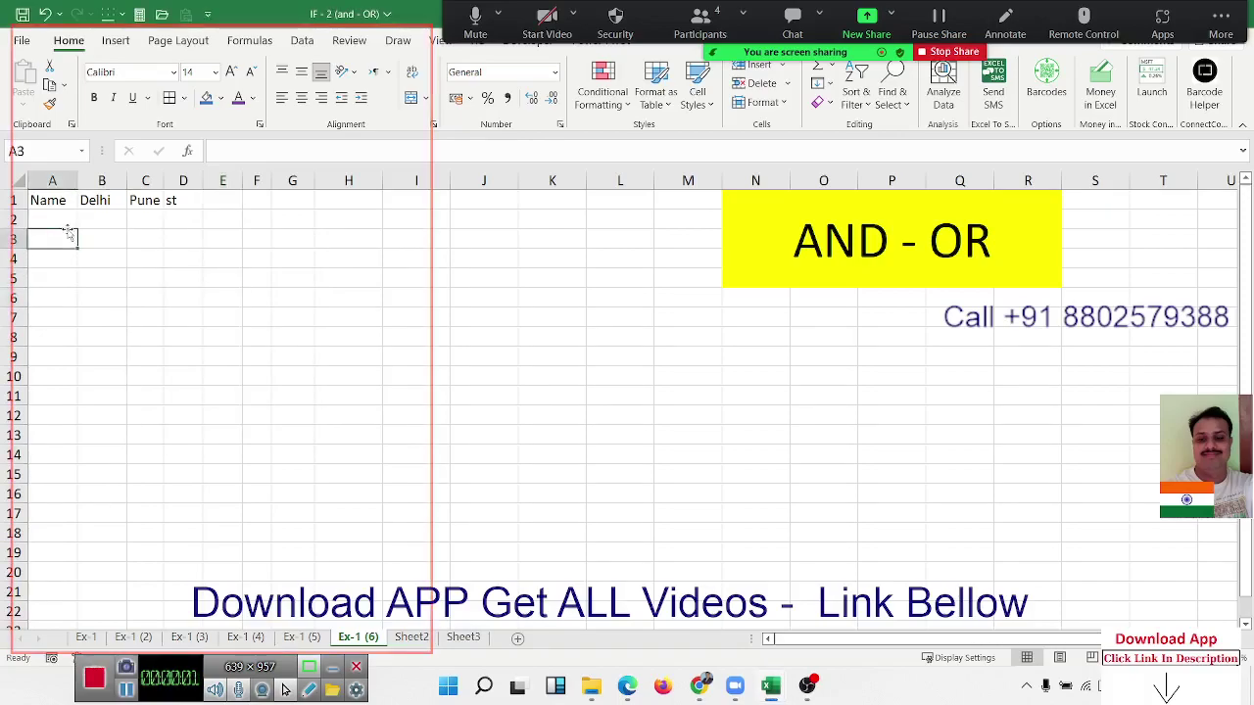
{"action": "left_click", "coordinate": [67, 226]}
{"action": "type", "text": "Puja"}
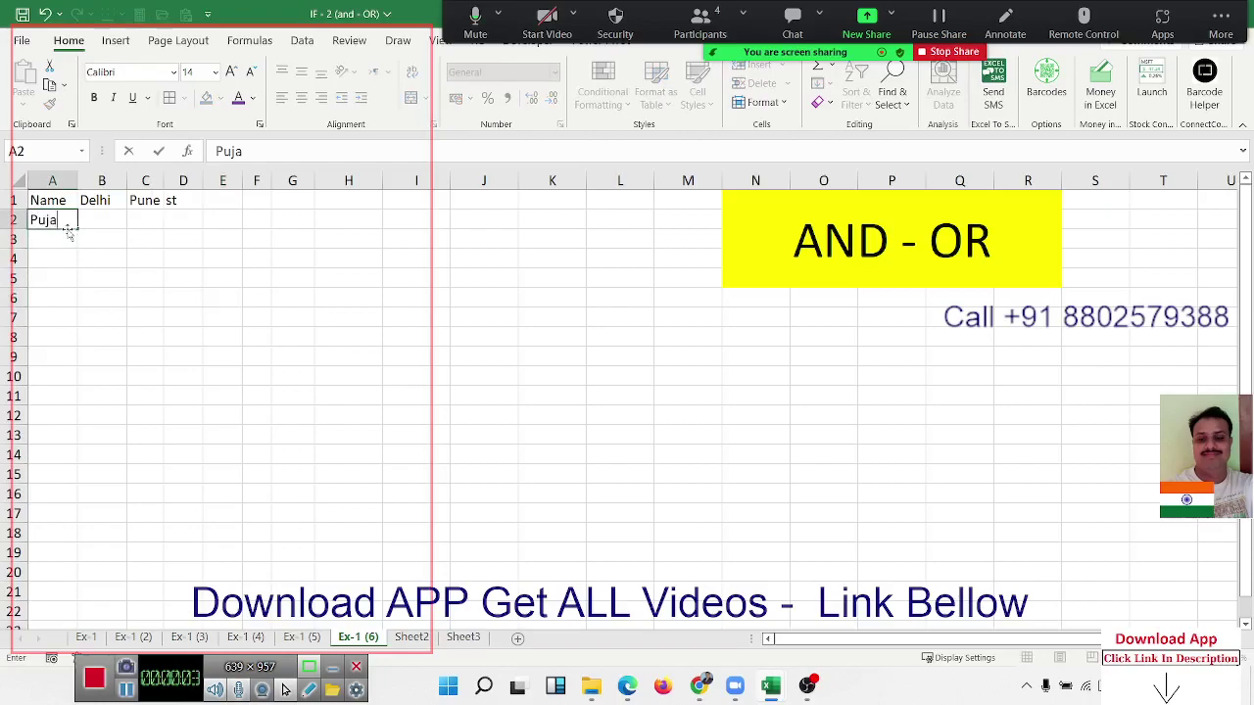
{"action": "key", "text": "Tab"}
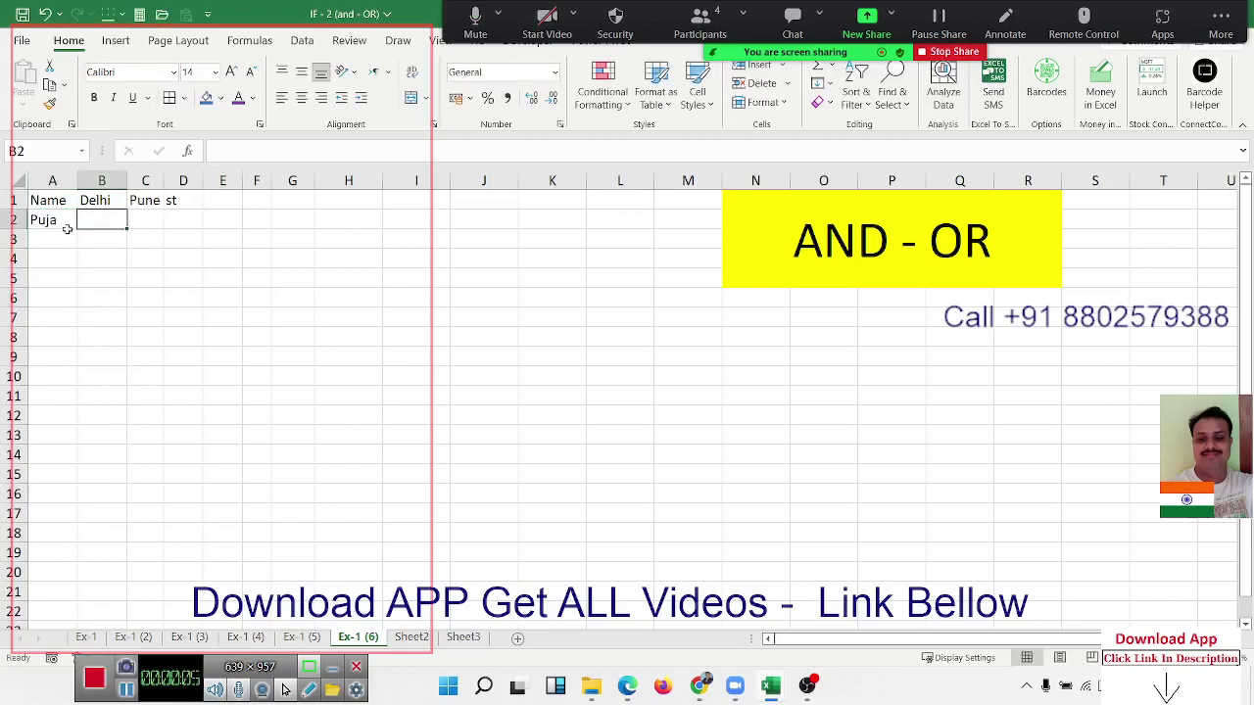
{"action": "type", "text": "Y"}
{"action": "key", "text": "Tab"}
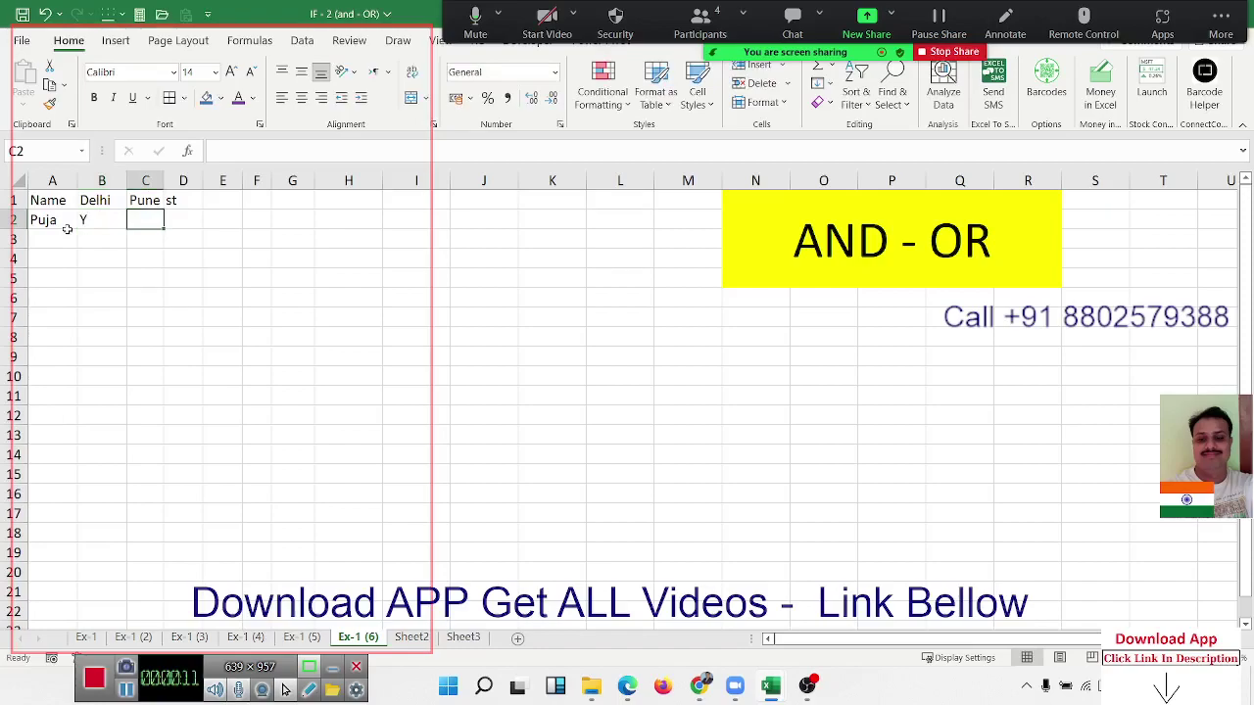
Put Y under Pune in C2, leave B2 blank, and start =XOR in D2
{"action": "type", "text": "Y"}
{"action": "key", "text": "Up"}
{"action": "key", "text": "Left"}
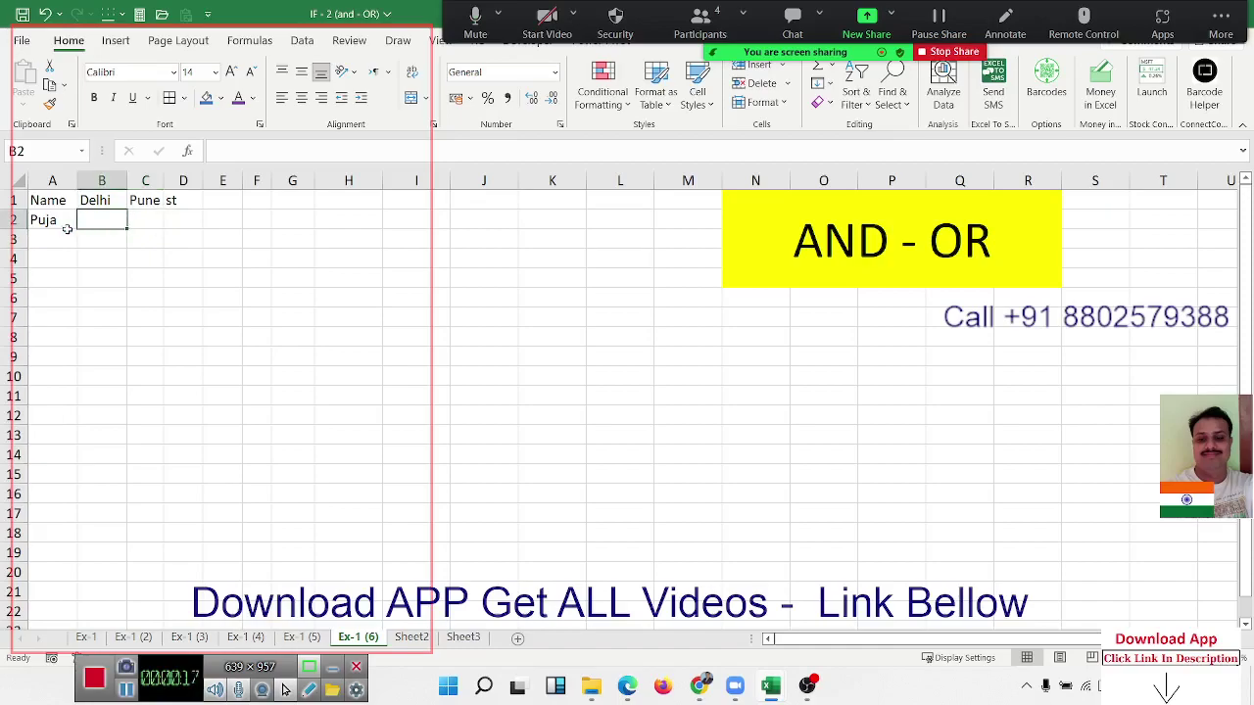
{"action": "key", "text": "Right"}
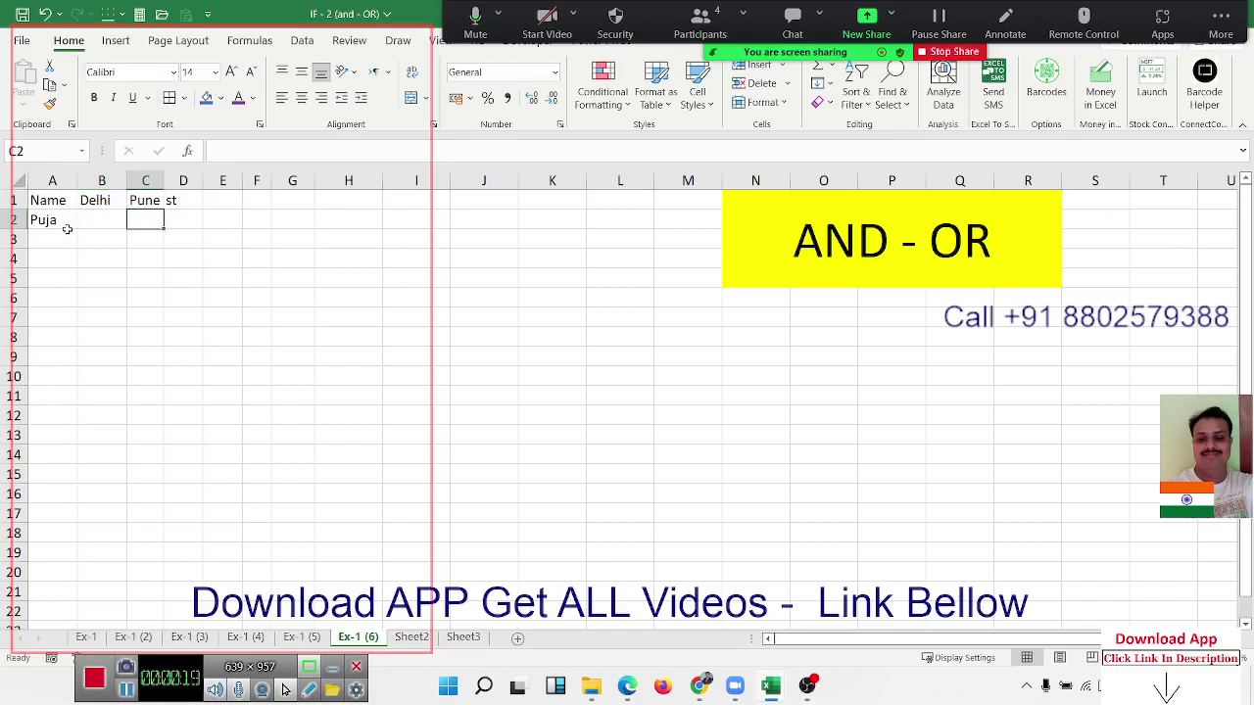
{"action": "type", "text": "Y"}
{"action": "key", "text": "Right"}
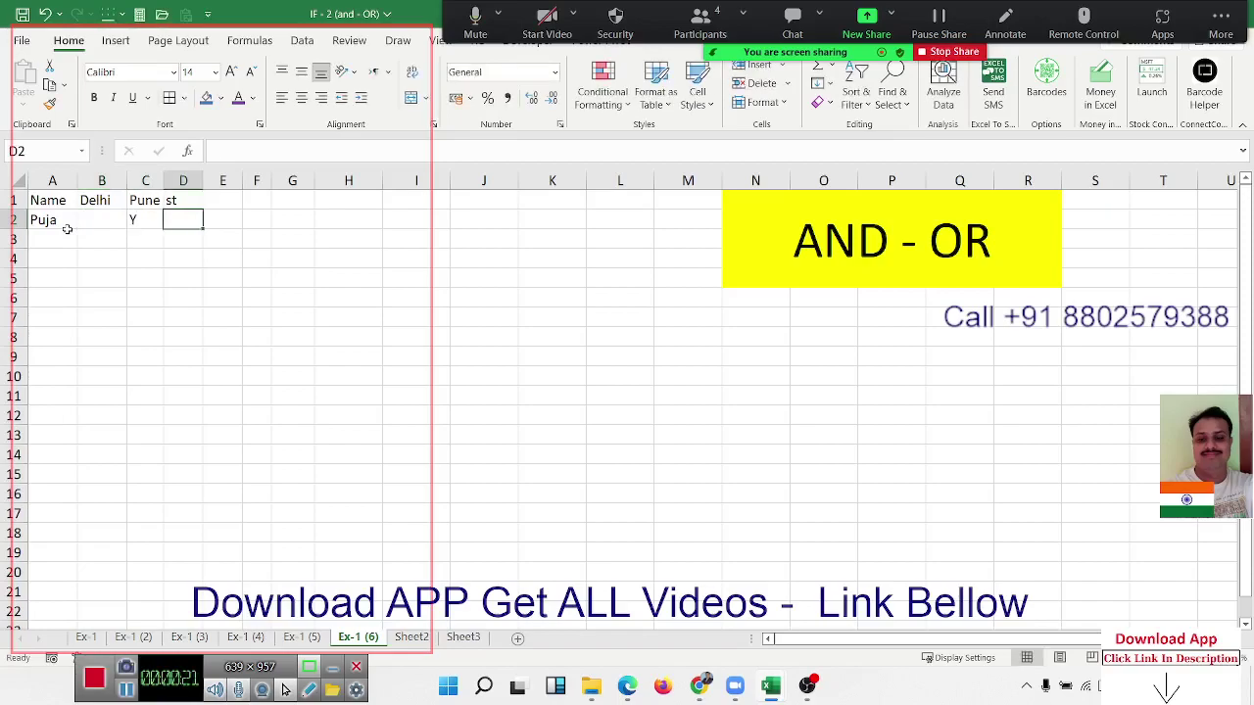
{"action": "type", "text": "=x"}
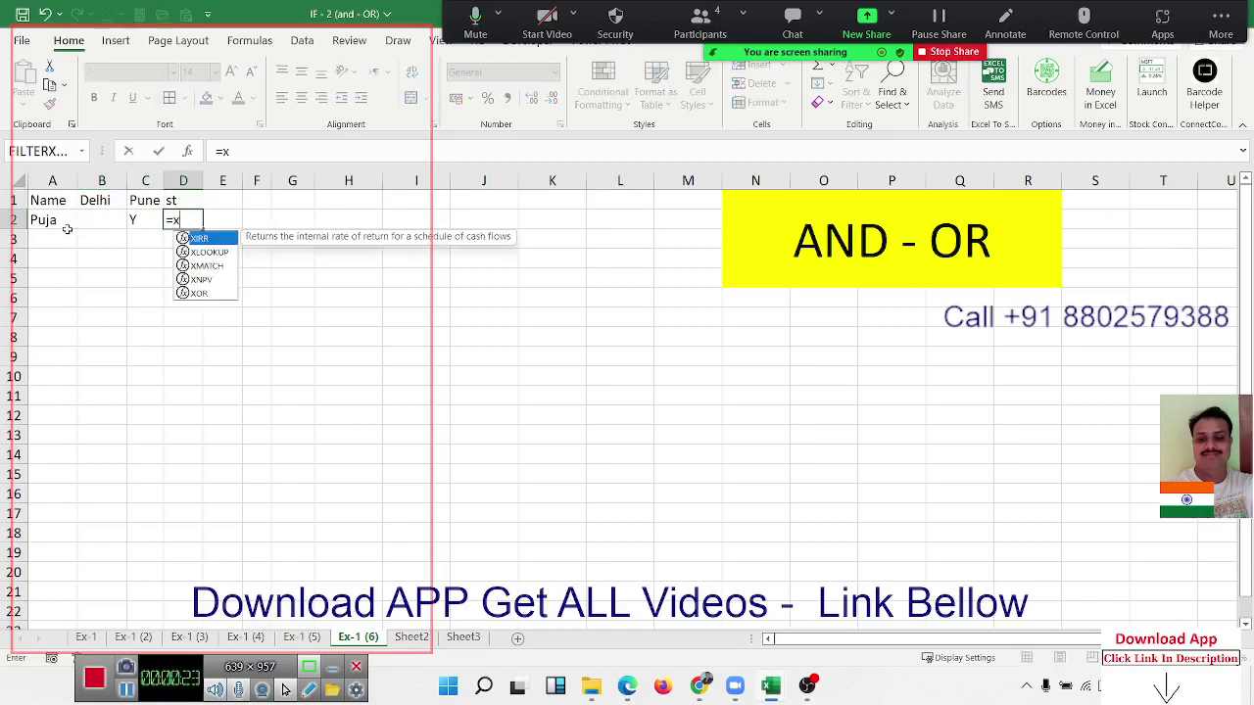
{"action": "type", "text": "or"}
Complete D2 as =XOR(B2="y",C2="y"), which shows TRUE
{"action": "key", "text": "Tab"}
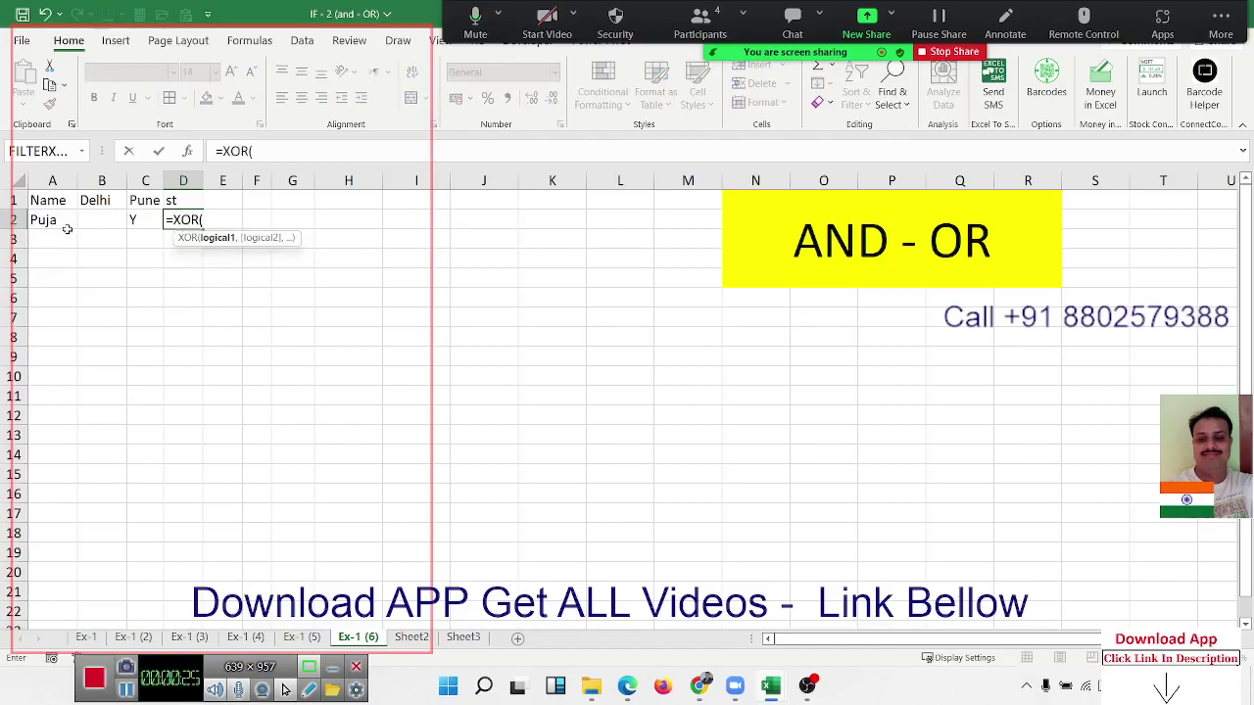
{"action": "left_click", "coordinate": [89, 221]}
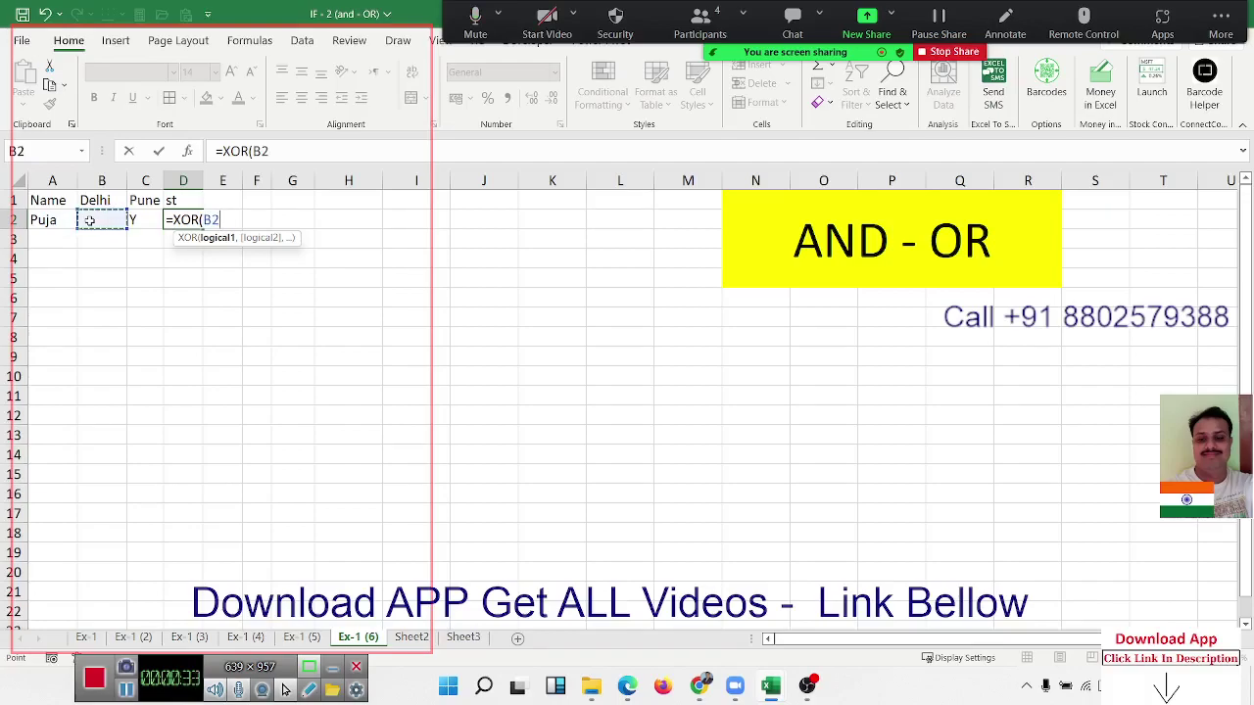
{"action": "type", "text": "=\""}
{"action": "type", "text": "y\","}
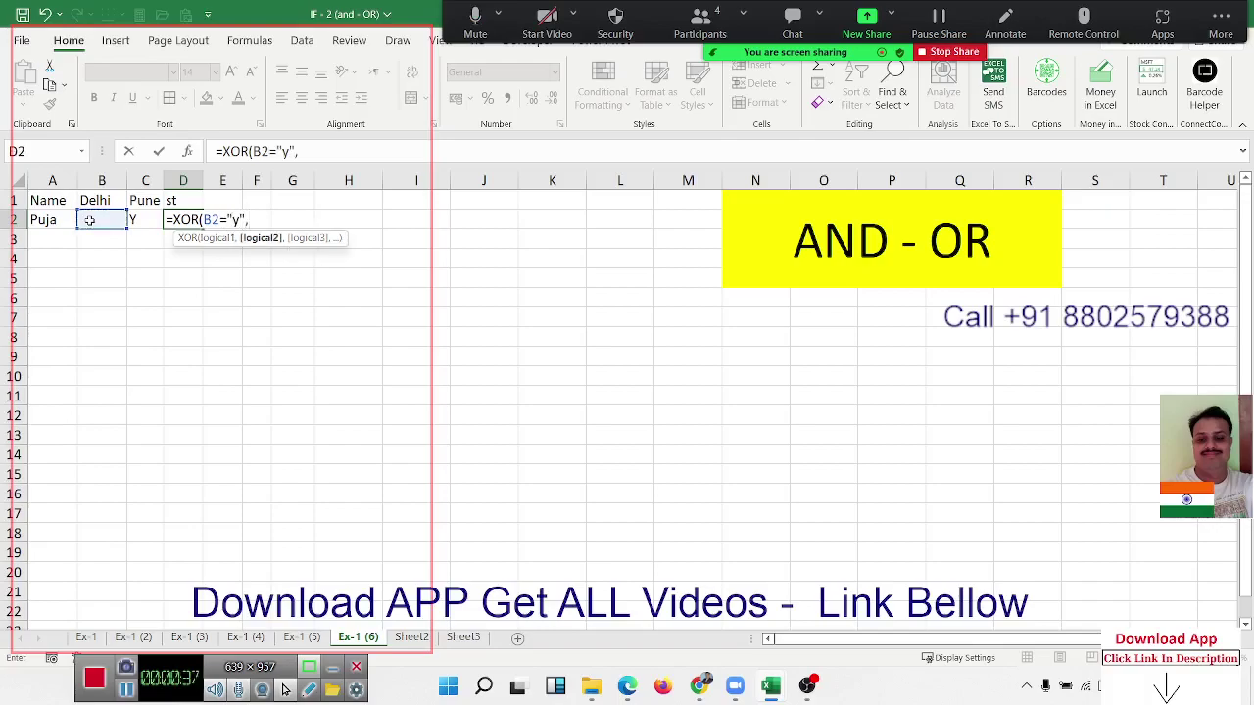
{"action": "left_click", "coordinate": [143, 218]}
{"action": "type", "text": "=\""}
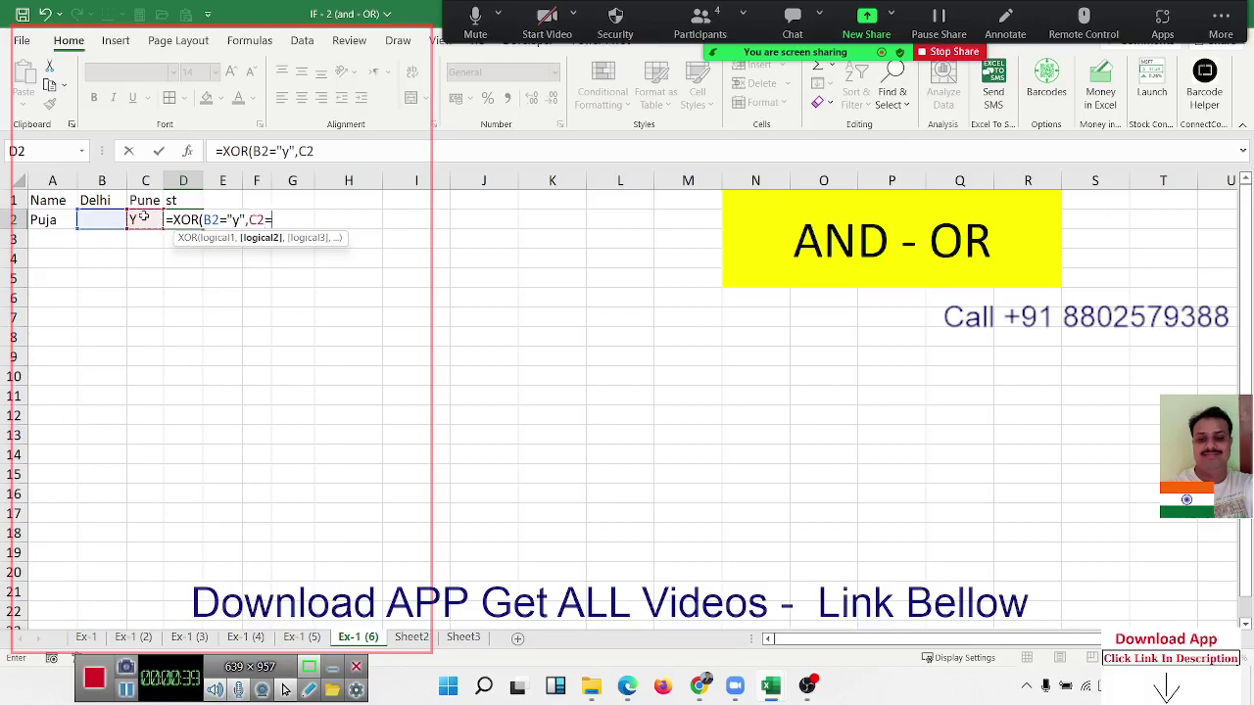
{"action": "type", "text": "y"}
{"action": "key", "text": "Return"}
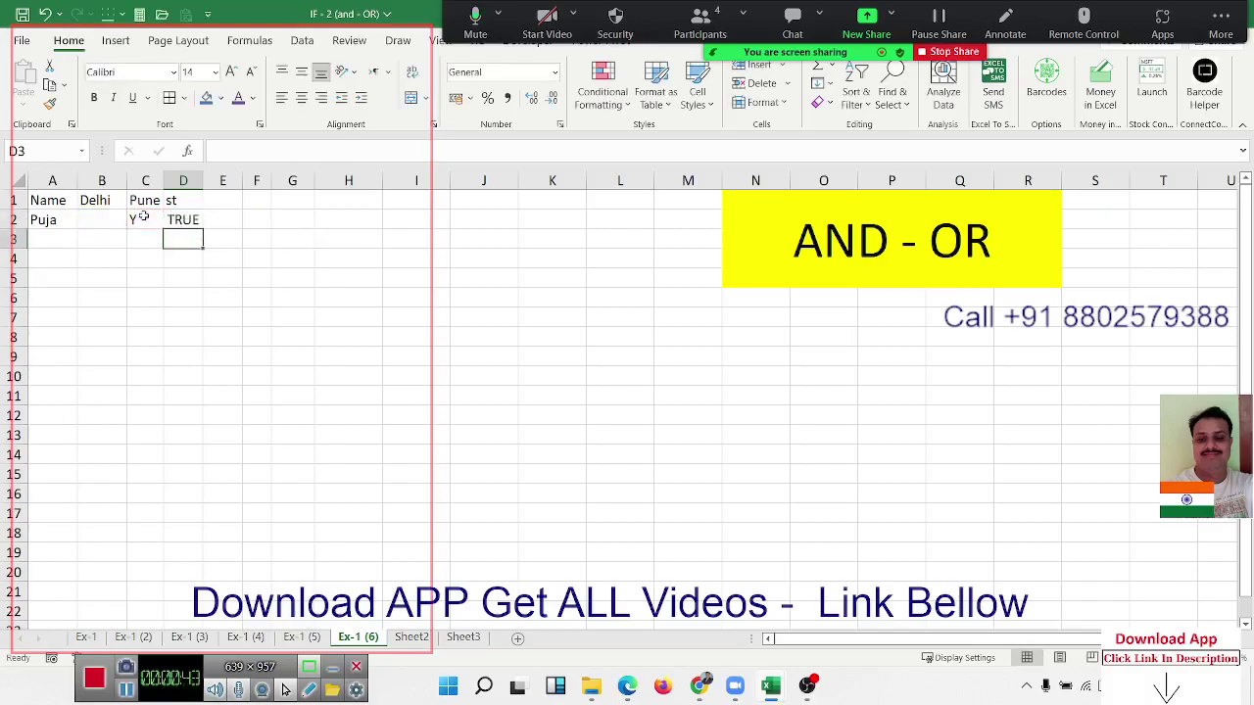
{"action": "key", "text": "Up"}
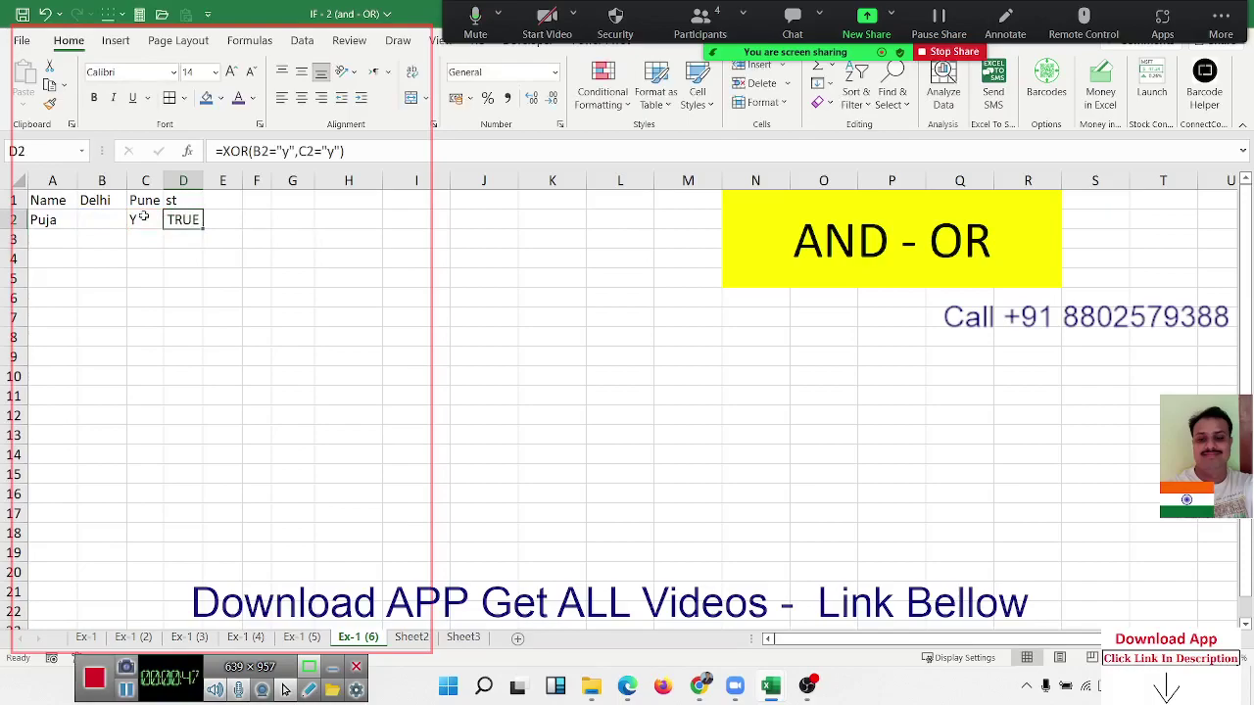
{"action": "key", "text": "Left"}
{"action": "key", "text": "Left"}
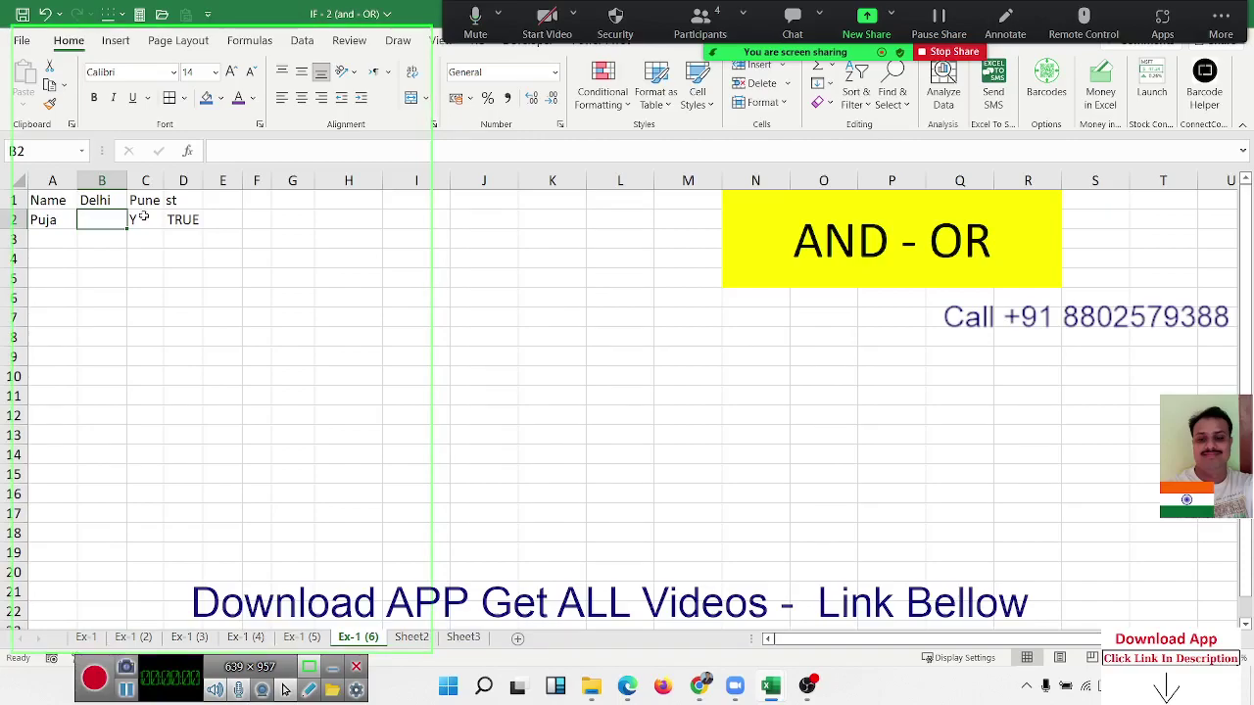
{"action": "double_click", "coordinate": [182, 219]}
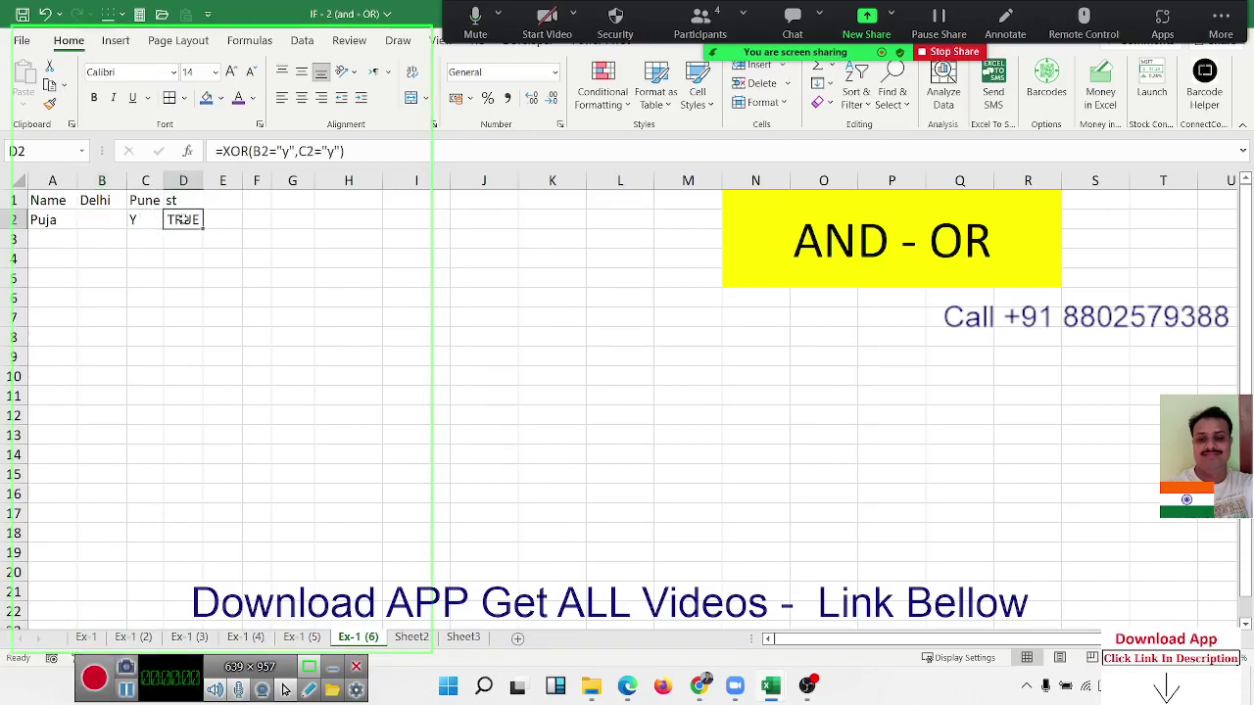
{"action": "key", "text": "Return"}
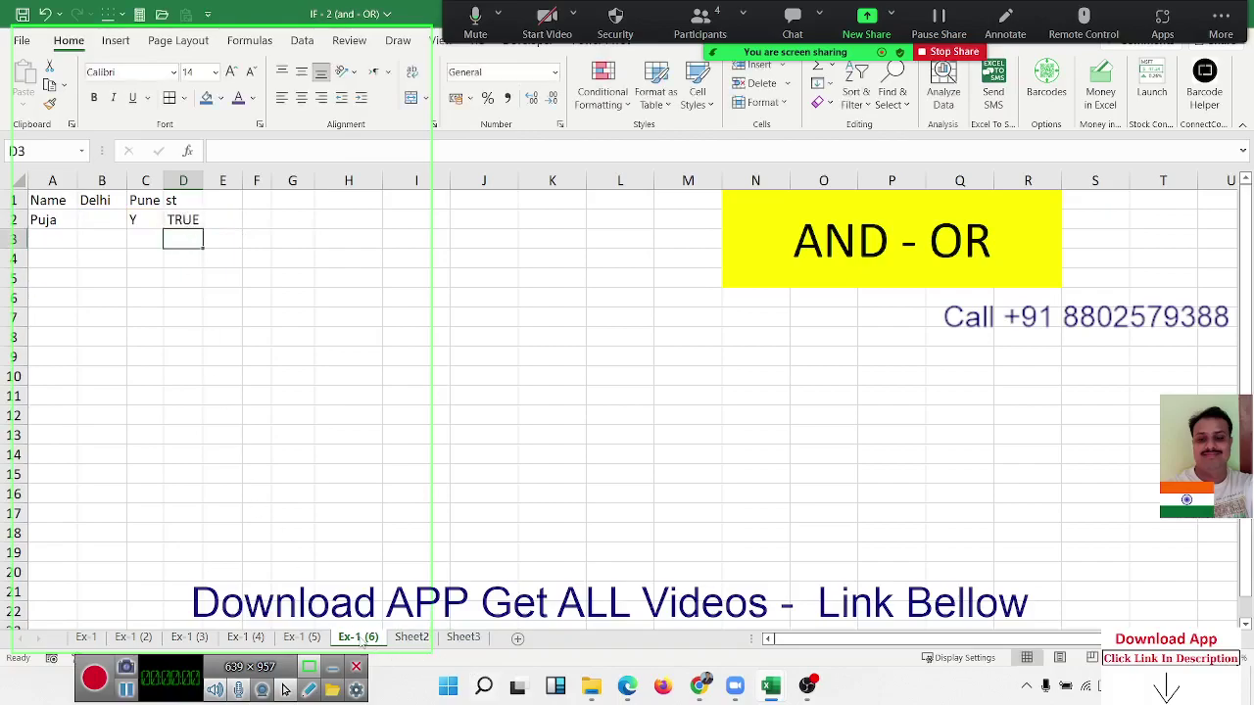
{"action": "left_click", "coordinate": [411, 636]}
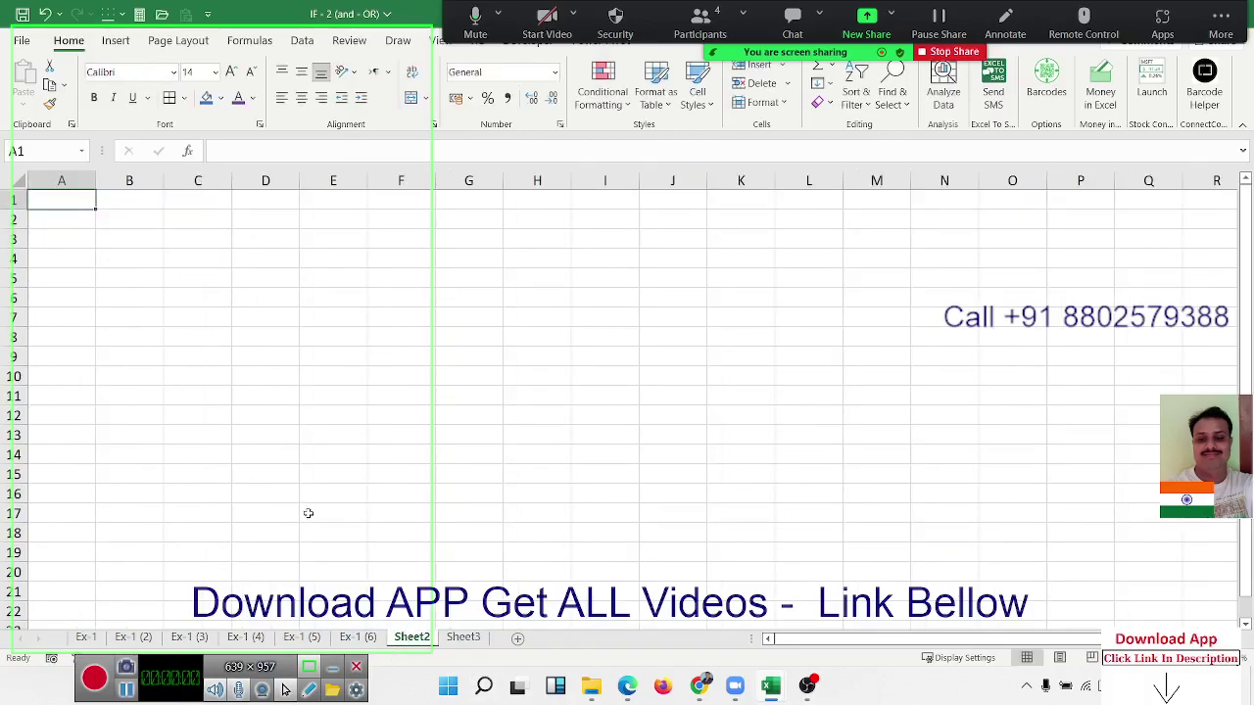
{"action": "left_click", "coordinate": [367, 637]}
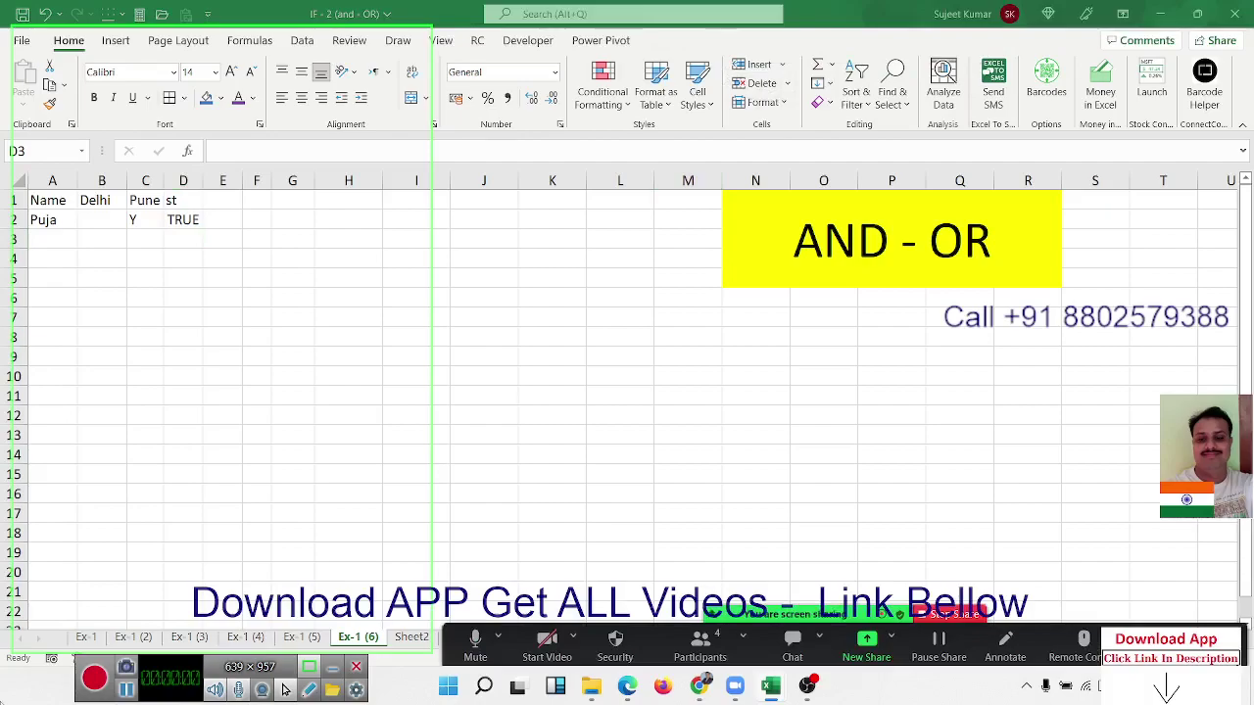
{"action": "left_click", "coordinate": [94, 678]}
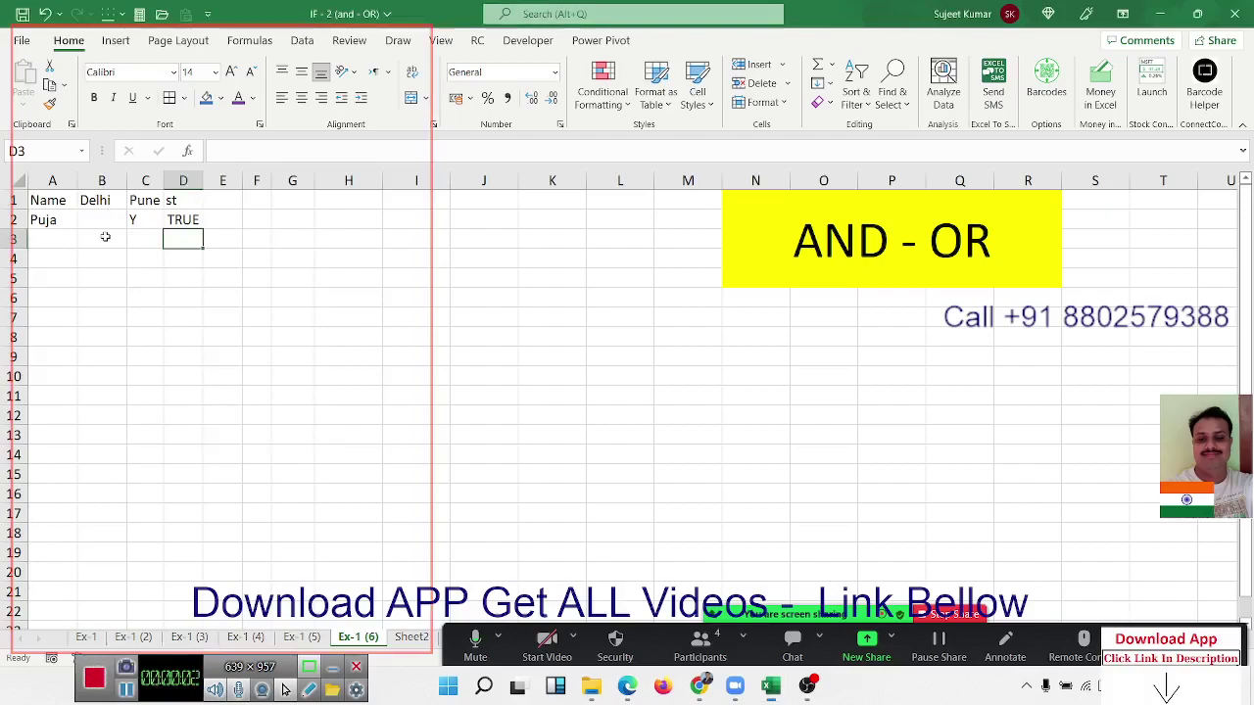
{"action": "mouse_move", "coordinate": [98, 221]}
{"action": "left_mouse_down"}
{"action": "mouse_move", "coordinate": [130, 213]}
{"action": "mouse_move", "coordinate": [149, 304]}
{"action": "left_mouse_up"}
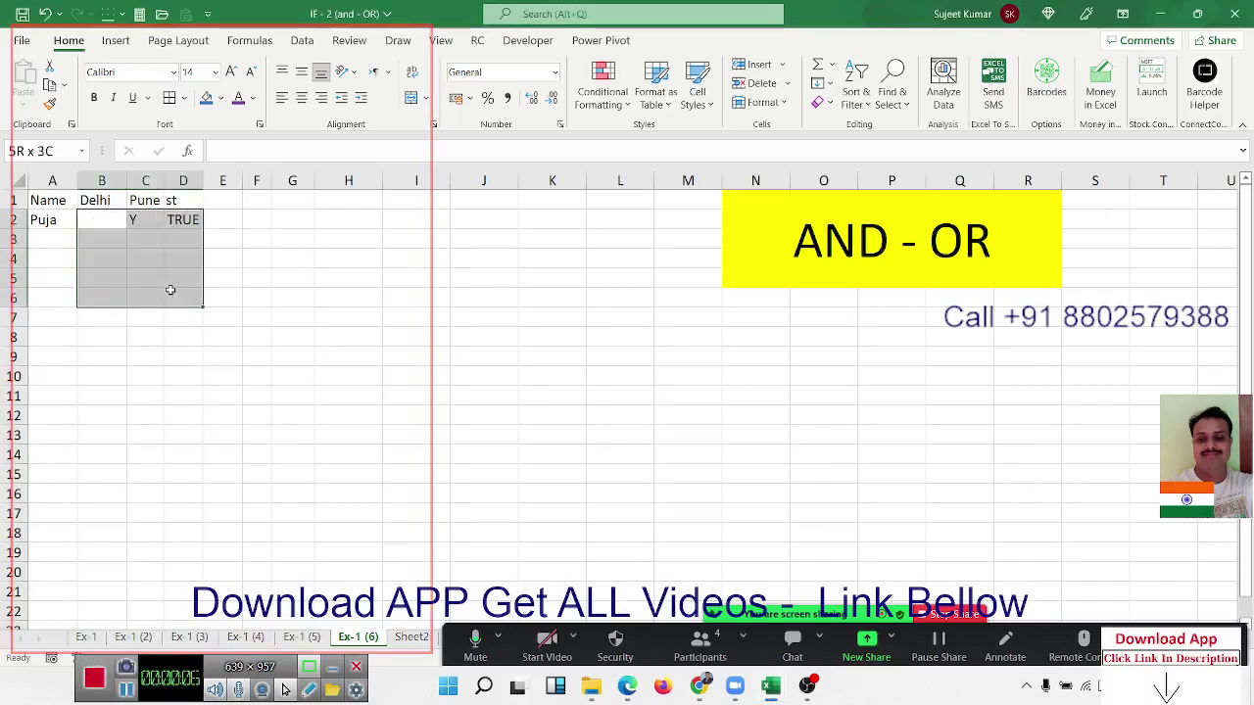
{"action": "left_click", "coordinate": [191, 220]}
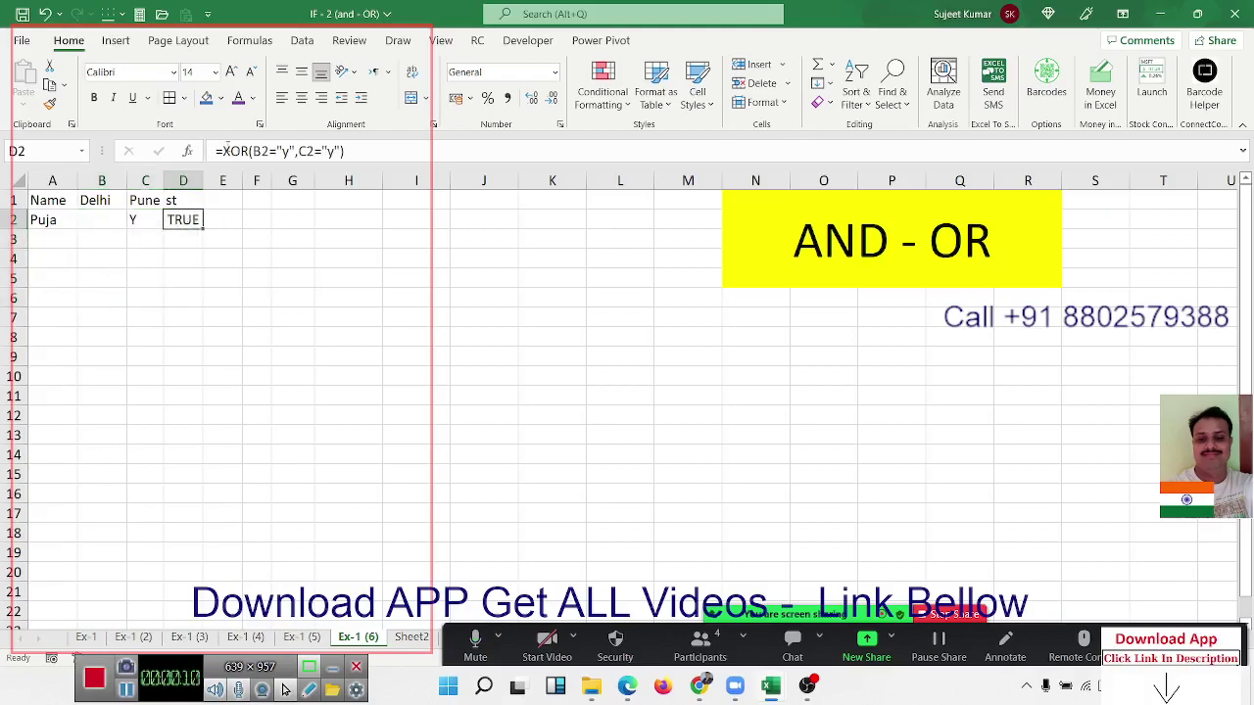
Give B2 a Custom data validation rule using D2's copied XOR formula
{"action": "double_click", "coordinate": [235, 151]}
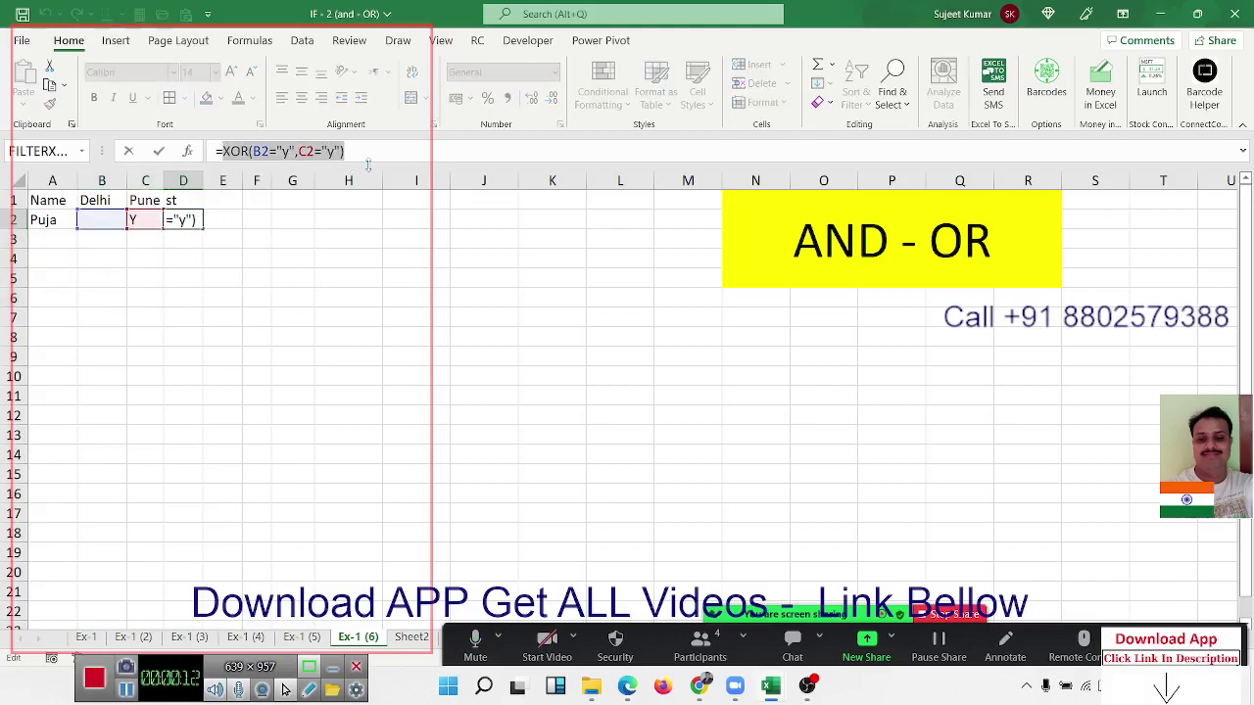
{"action": "key", "text": "Escape"}
{"action": "left_click", "coordinate": [112, 227]}
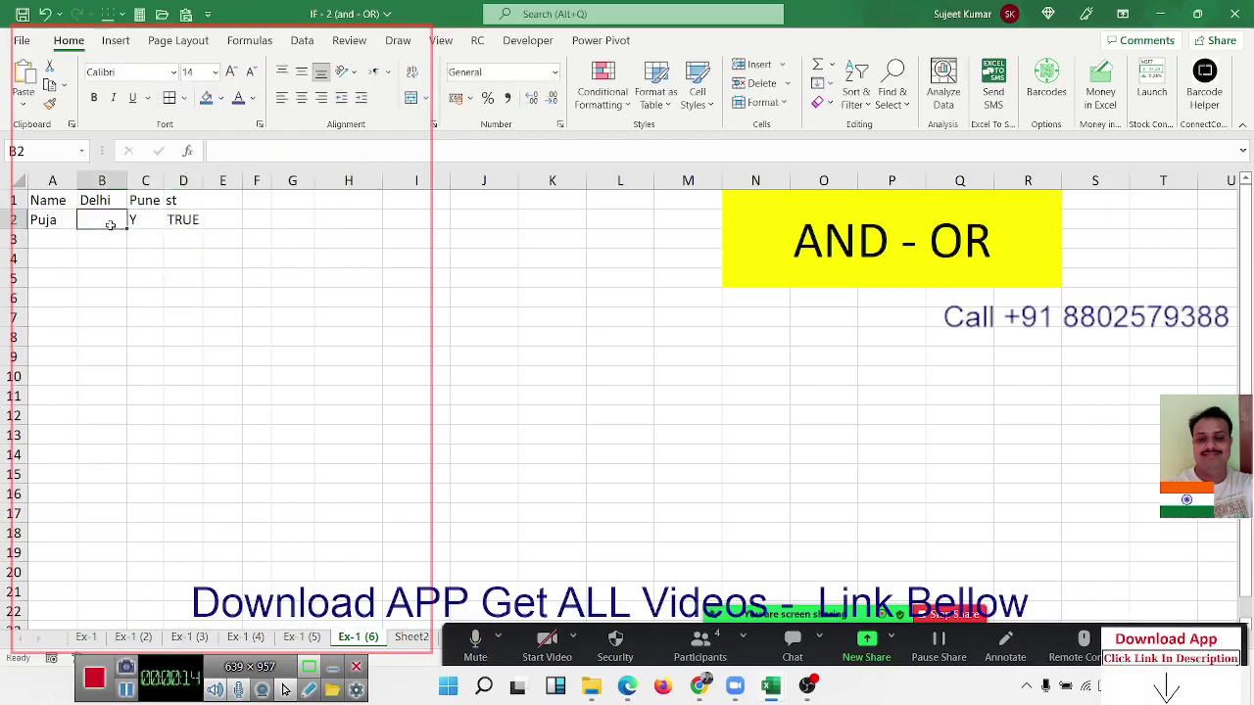
{"action": "left_click", "coordinate": [302, 40]}
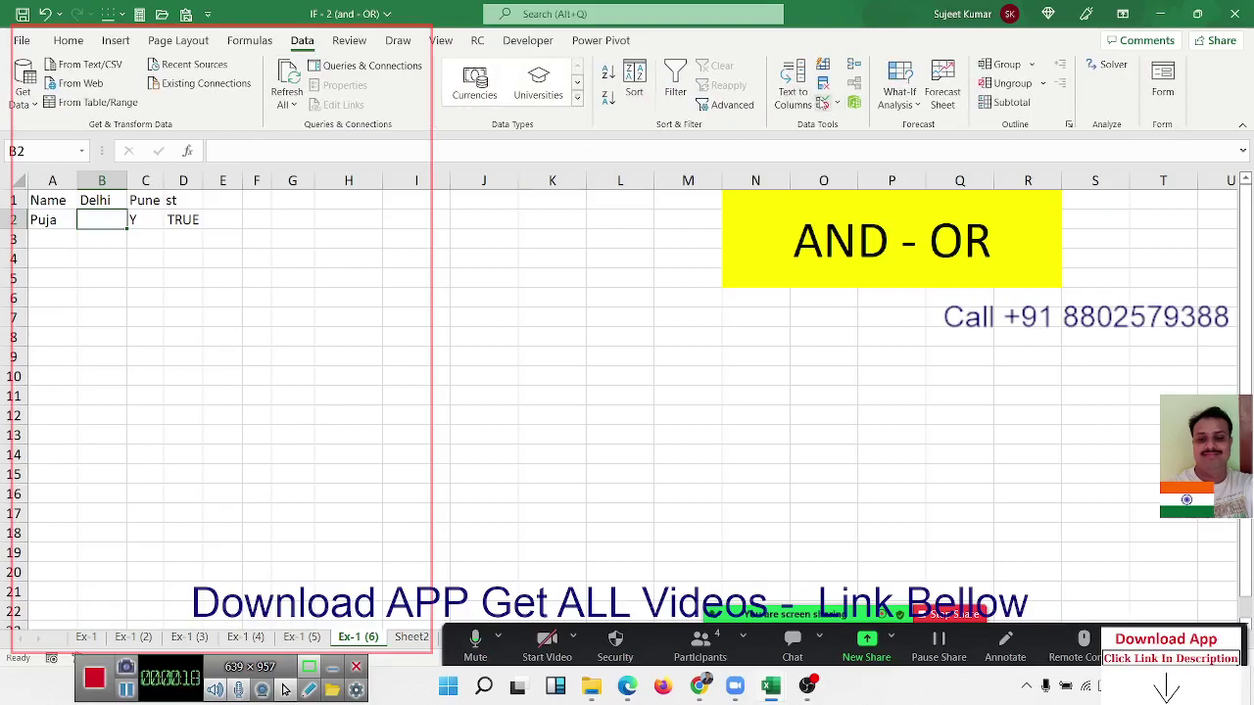
{"action": "left_click", "coordinate": [823, 103]}
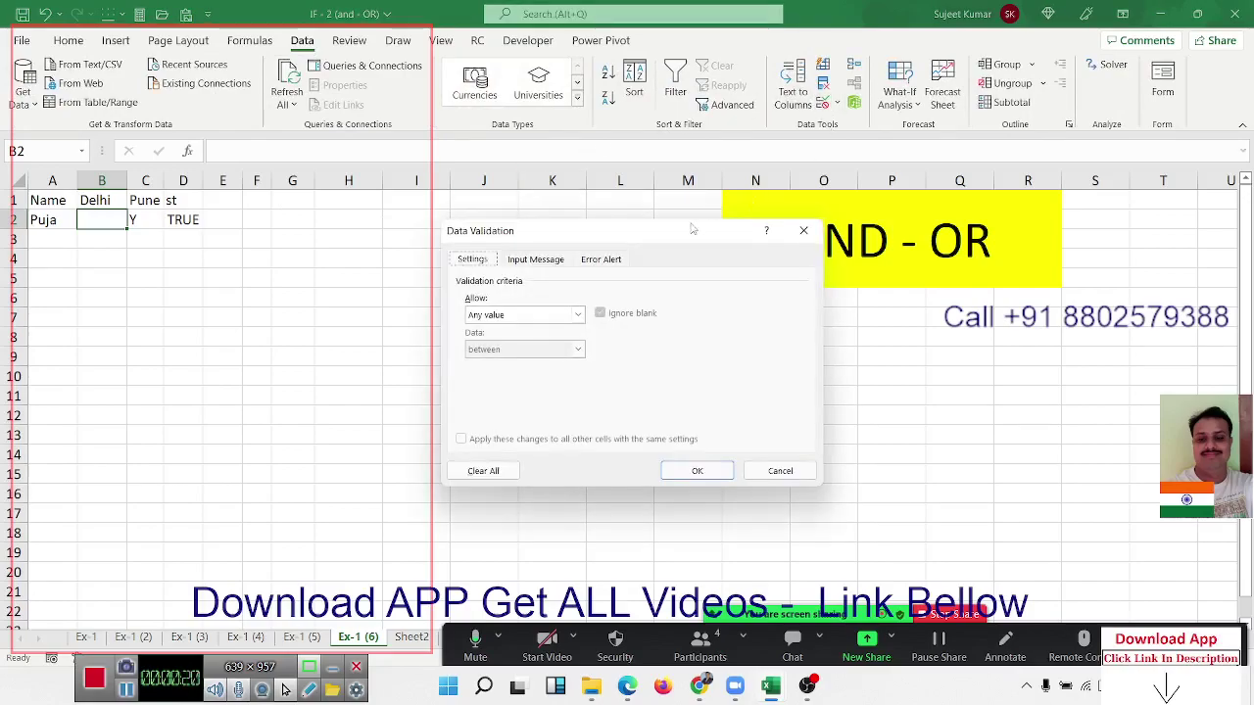
{"action": "left_click_drag", "start_coordinate": [697, 226], "coordinate": [300, 275]}
{"action": "left_click", "coordinate": [183, 362]}
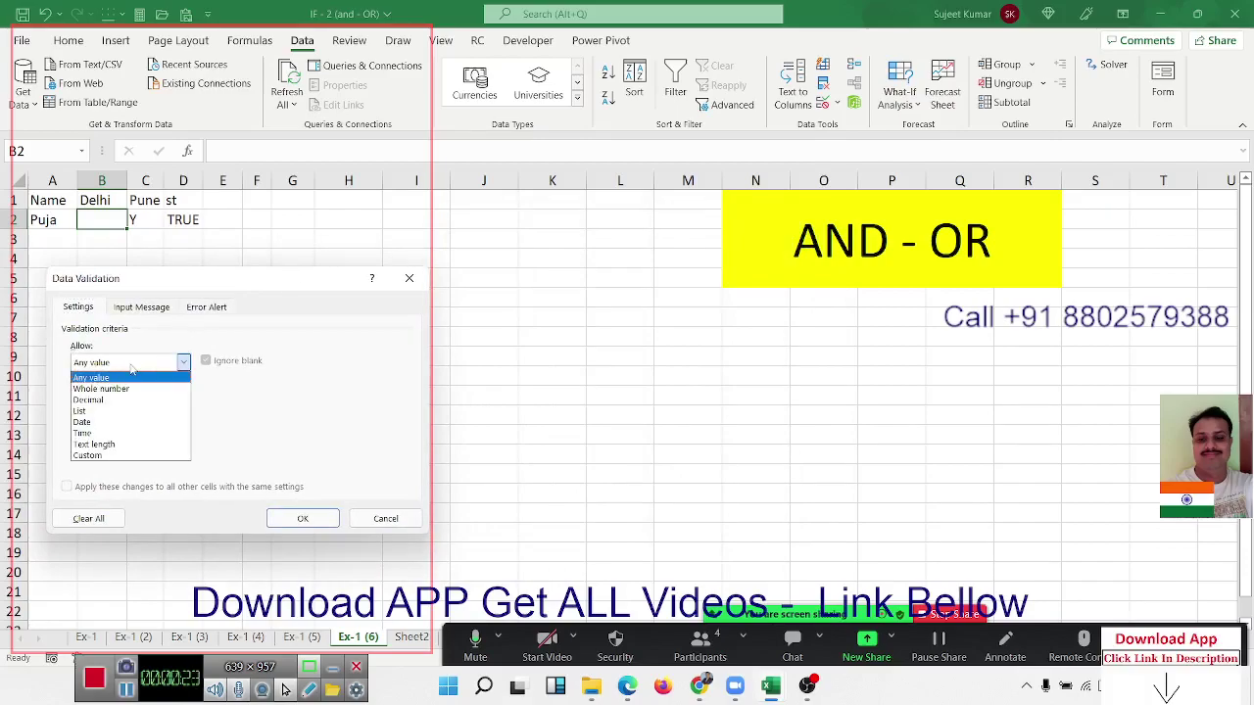
{"action": "left_click", "coordinate": [87, 456]}
{"action": "left_click", "coordinate": [90, 429]}
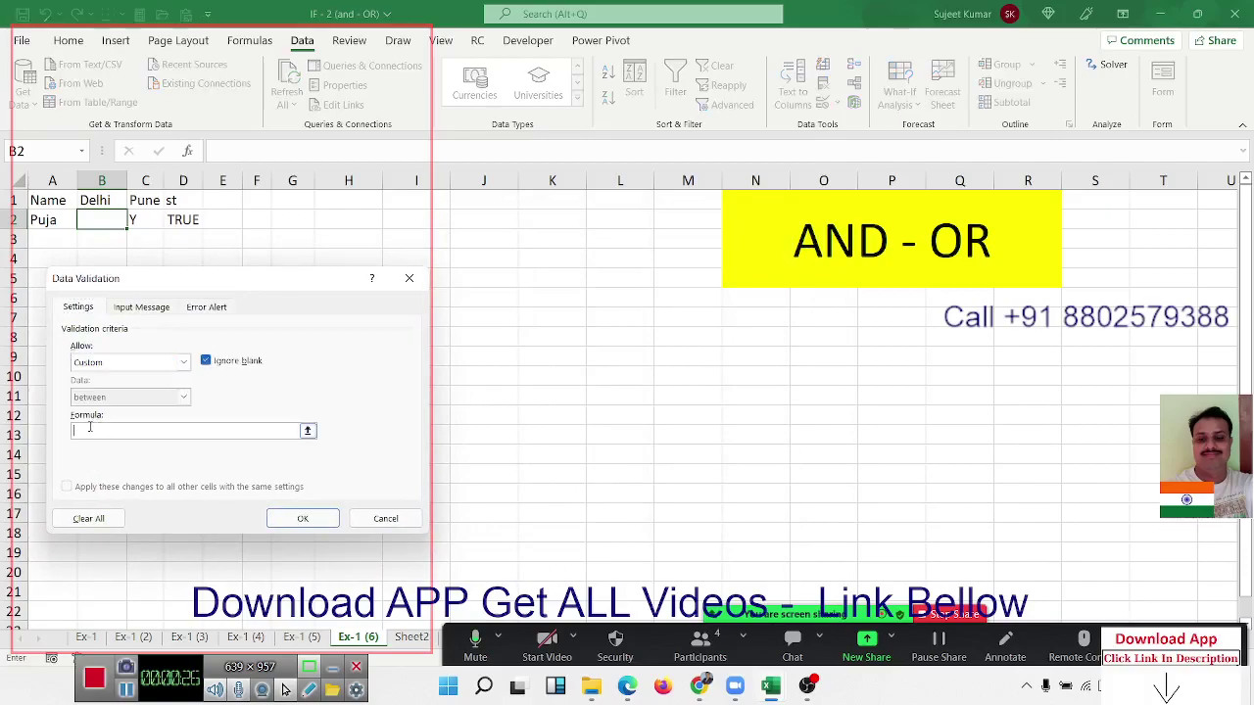
{"action": "type", "text": "XOR(B2=\"y\",C2=\"y\")"}
{"action": "left_click", "coordinate": [75, 432]}
{"action": "type", "text": "="}
{"action": "left_click", "coordinate": [303, 518]}
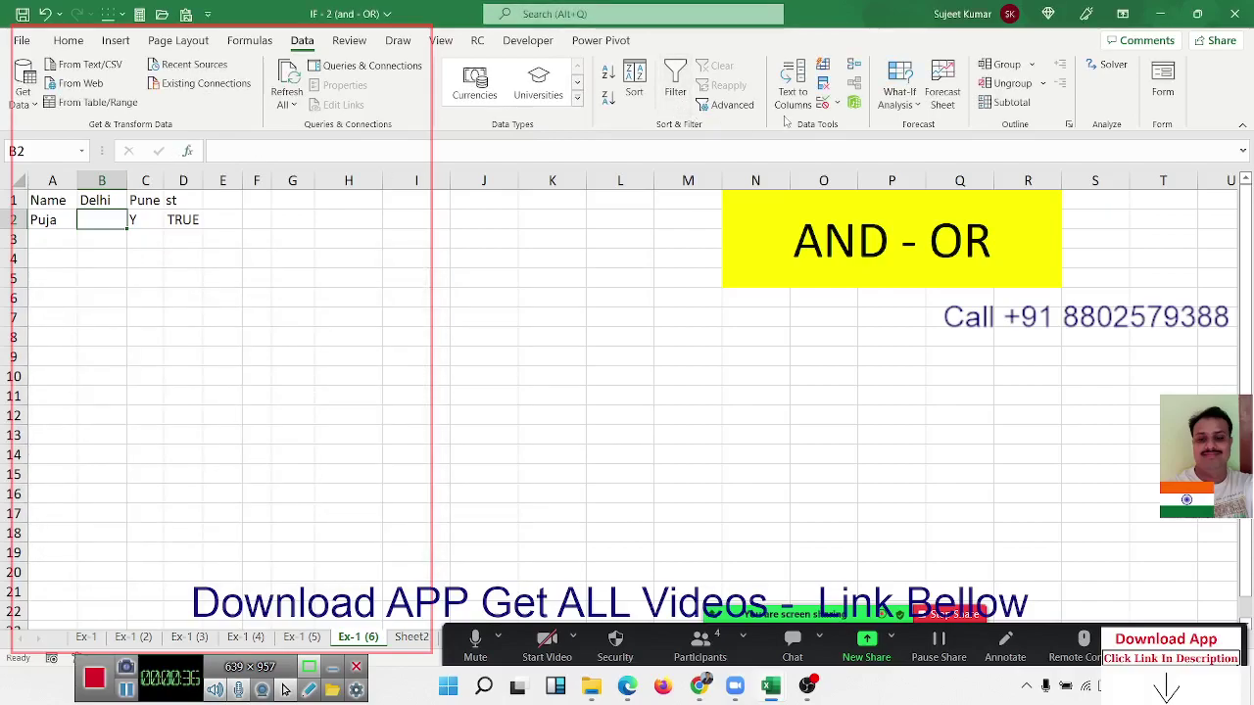
Column-lock the rule to =XOR($B2="y",$C2="y") and copy cell B2
{"action": "left_click", "coordinate": [821, 102]}
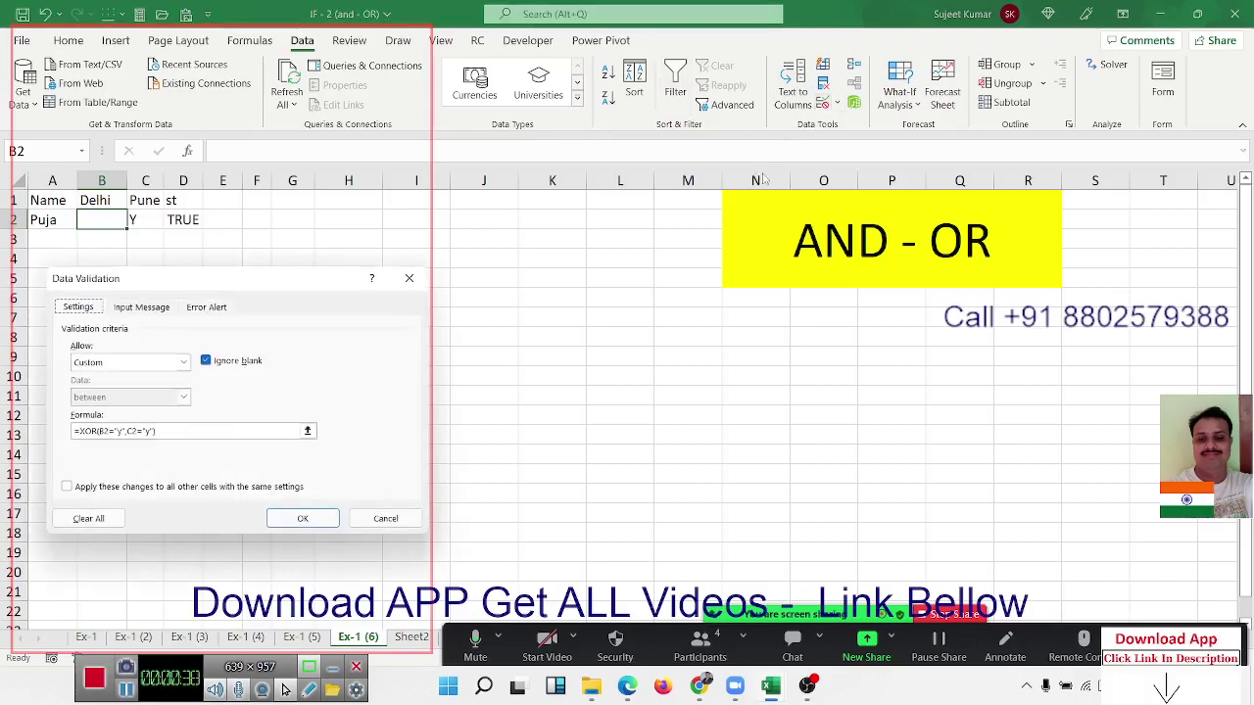
{"action": "left_click", "coordinate": [120, 432]}
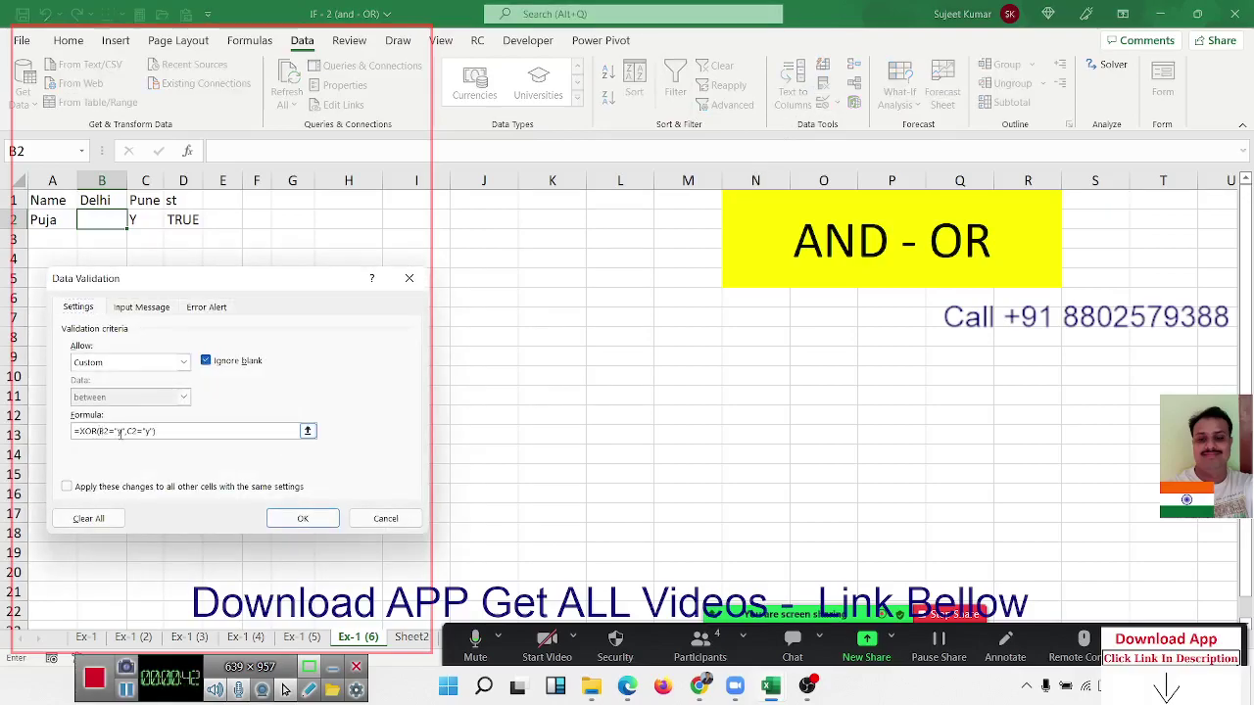
{"action": "type", "text": "$"}
{"action": "type", "text": "$"}
{"action": "left_click", "coordinate": [304, 521]}
{"action": "key", "text": "ctrl+c"}
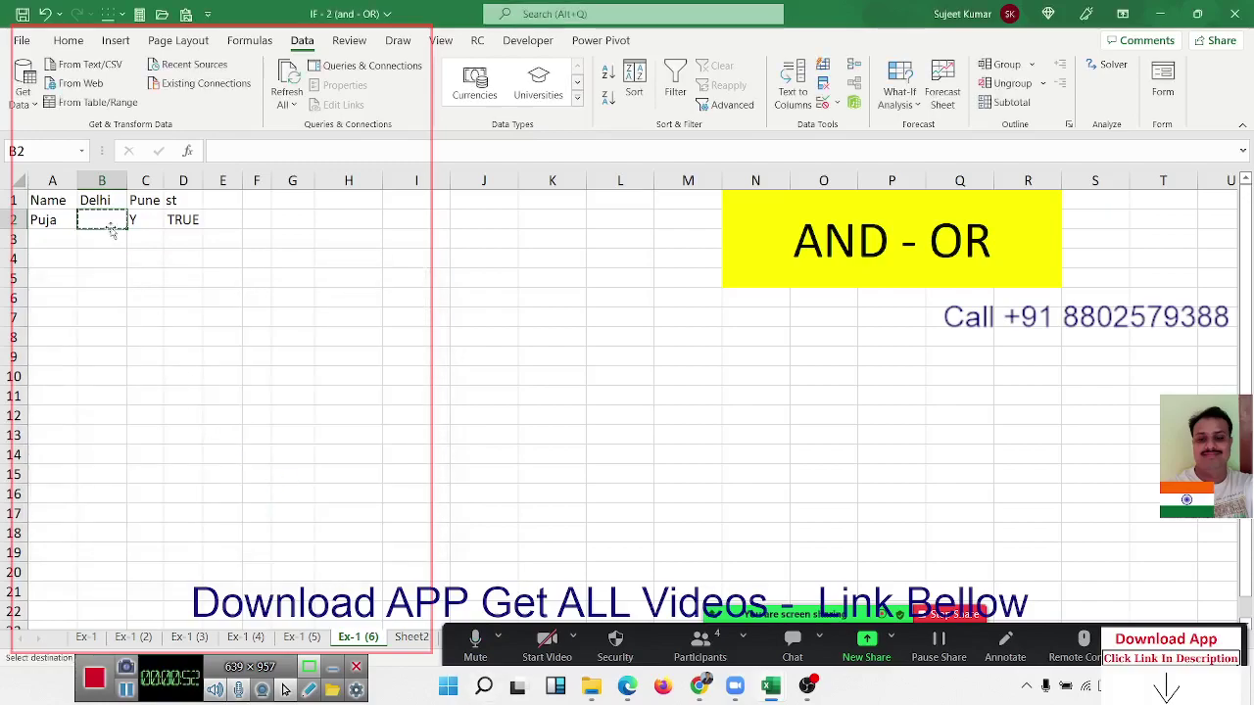
Paste Special only the validation rule onto the Delhi and Pune cells
{"action": "mouse_move", "coordinate": [112, 219]}
{"action": "left_mouse_down"}
{"action": "mouse_move", "coordinate": [148, 240]}
{"action": "mouse_move", "coordinate": [139, 335]}
{"action": "left_mouse_up"}
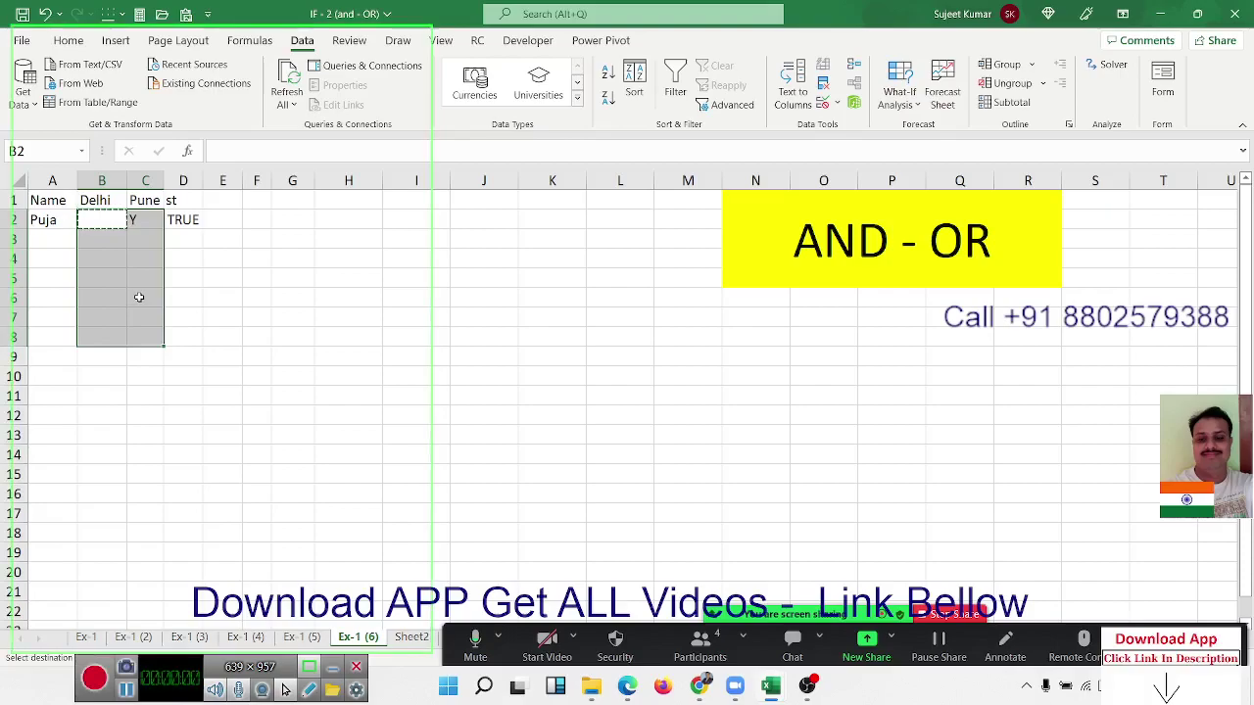
{"action": "right_click", "coordinate": [139, 296]}
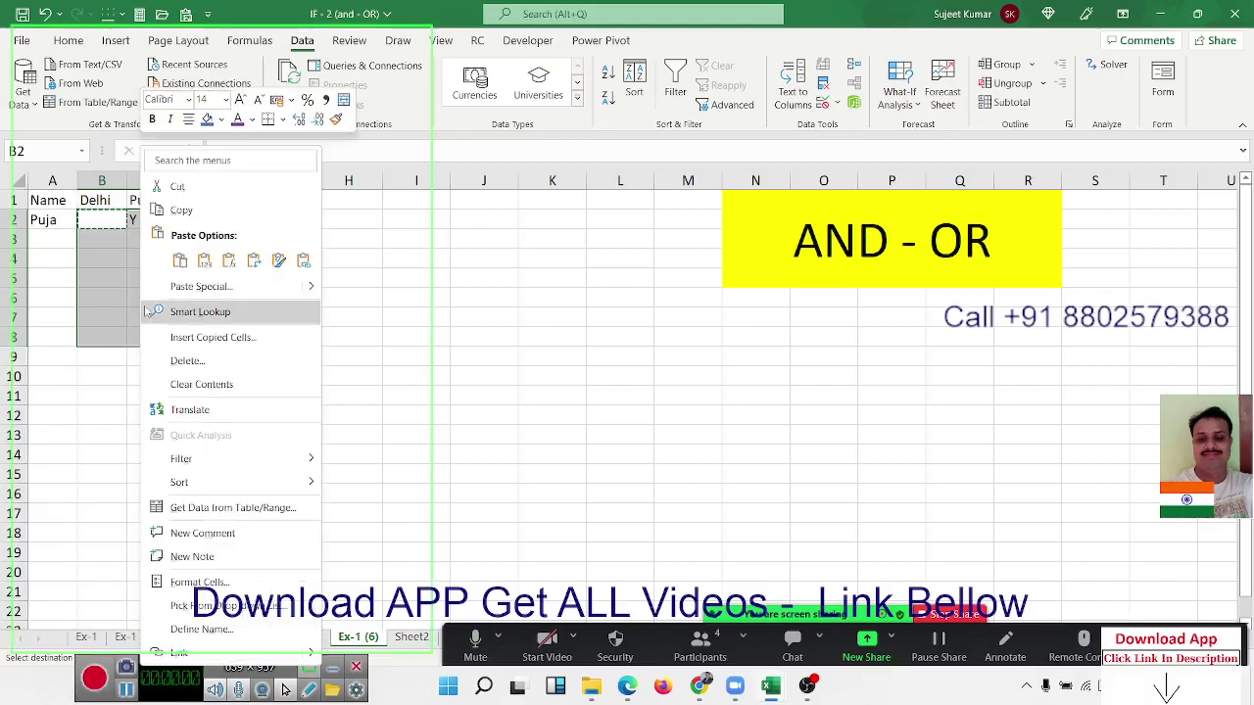
{"action": "left_click", "coordinate": [195, 291]}
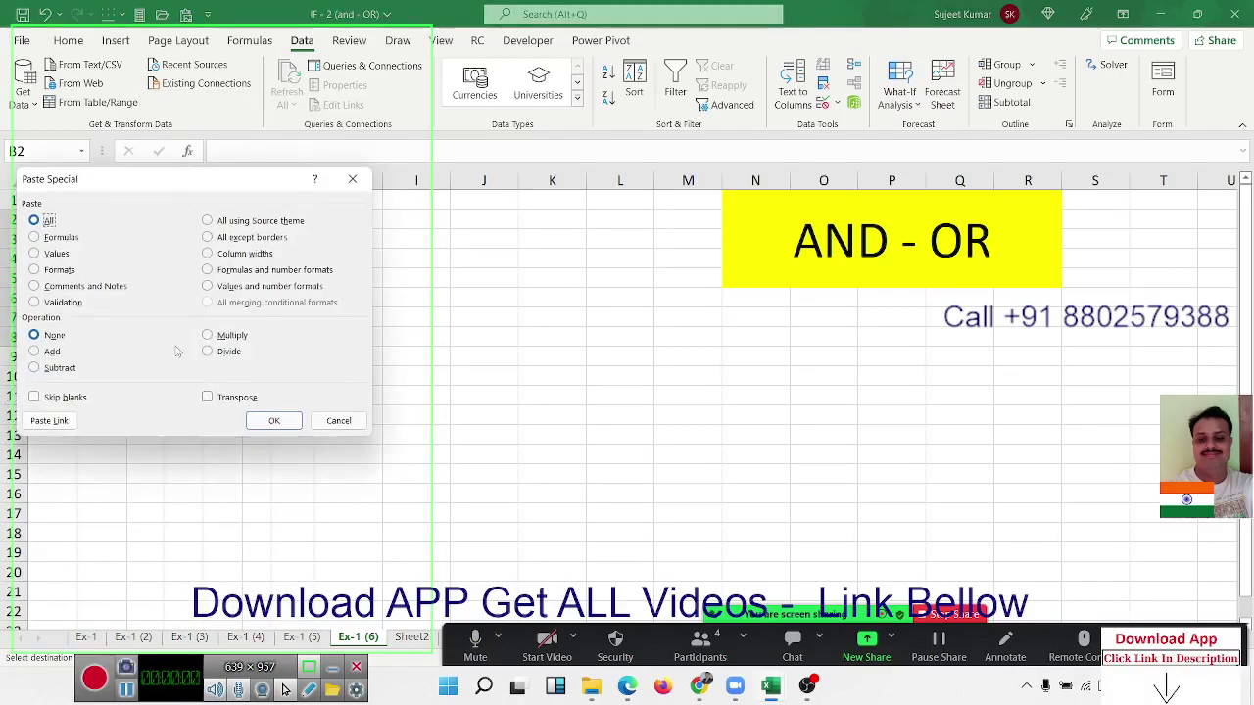
{"action": "left_click", "coordinate": [64, 303]}
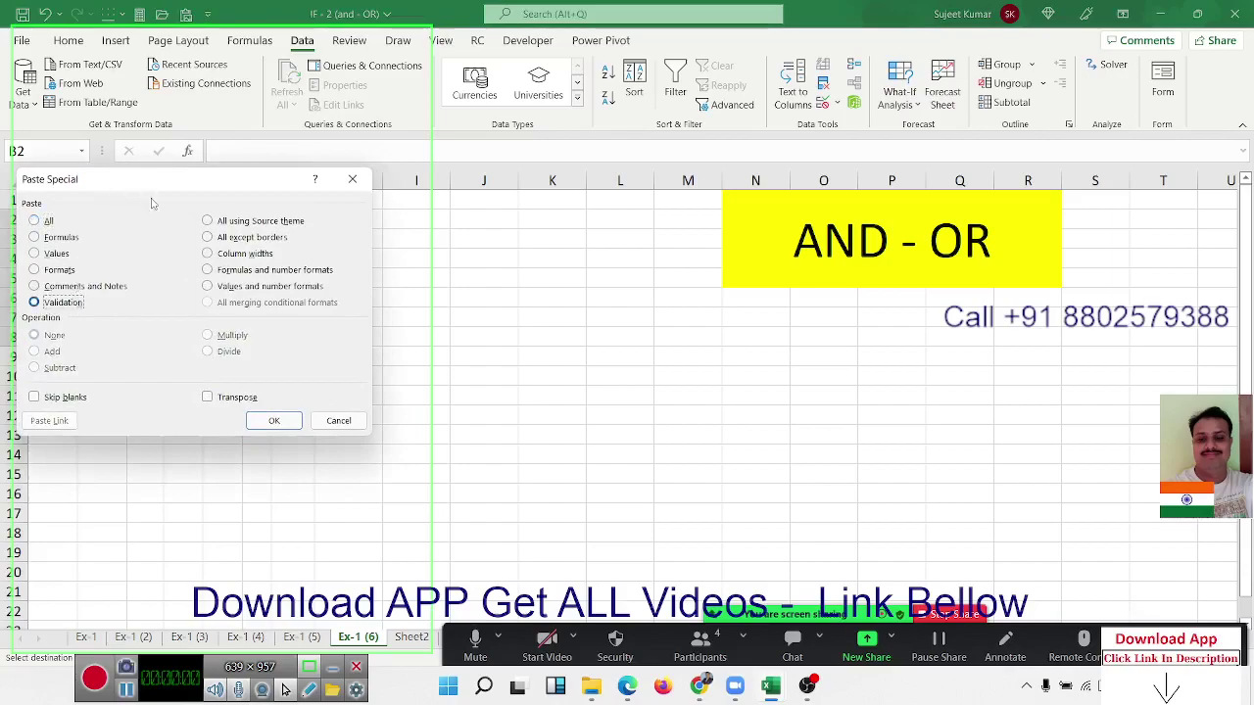
{"action": "mouse_move", "coordinate": [142, 180]}
{"action": "left_mouse_down"}
{"action": "mouse_move", "coordinate": [268, 280]}
{"action": "mouse_move", "coordinate": [547, 227]}
{"action": "left_mouse_up"}
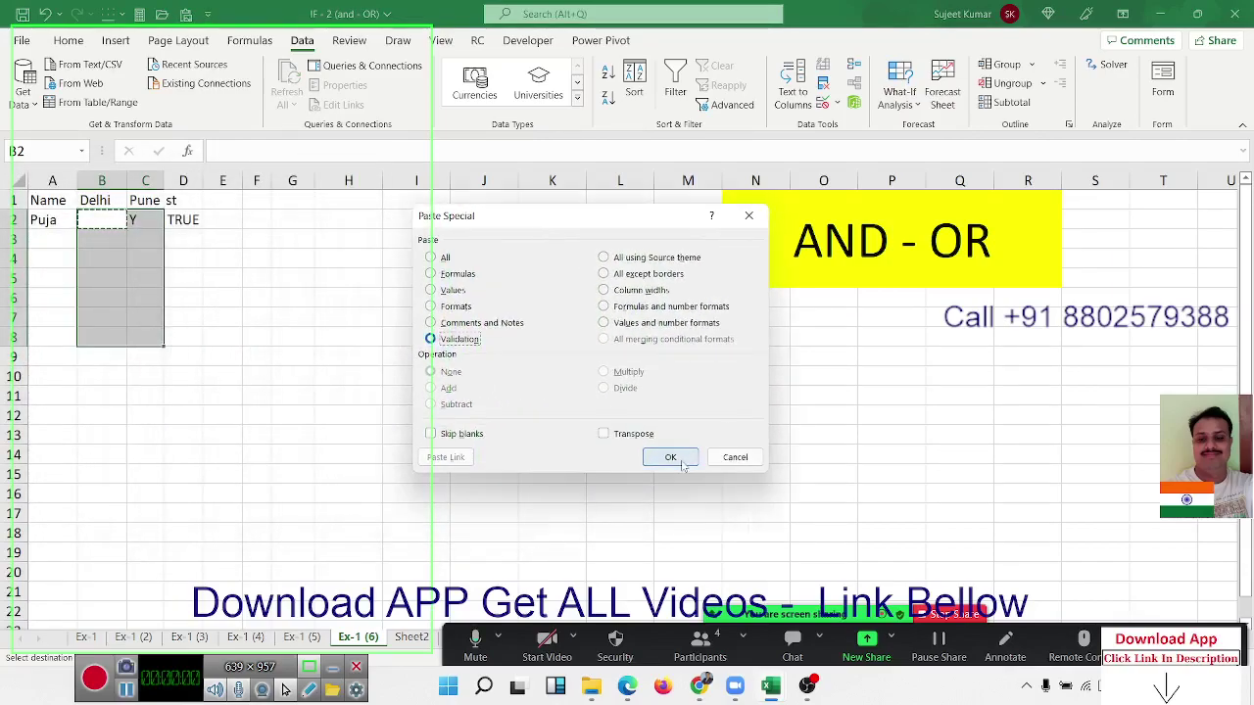
{"action": "left_click", "coordinate": [685, 452]}
{"action": "left_click", "coordinate": [97, 244]}
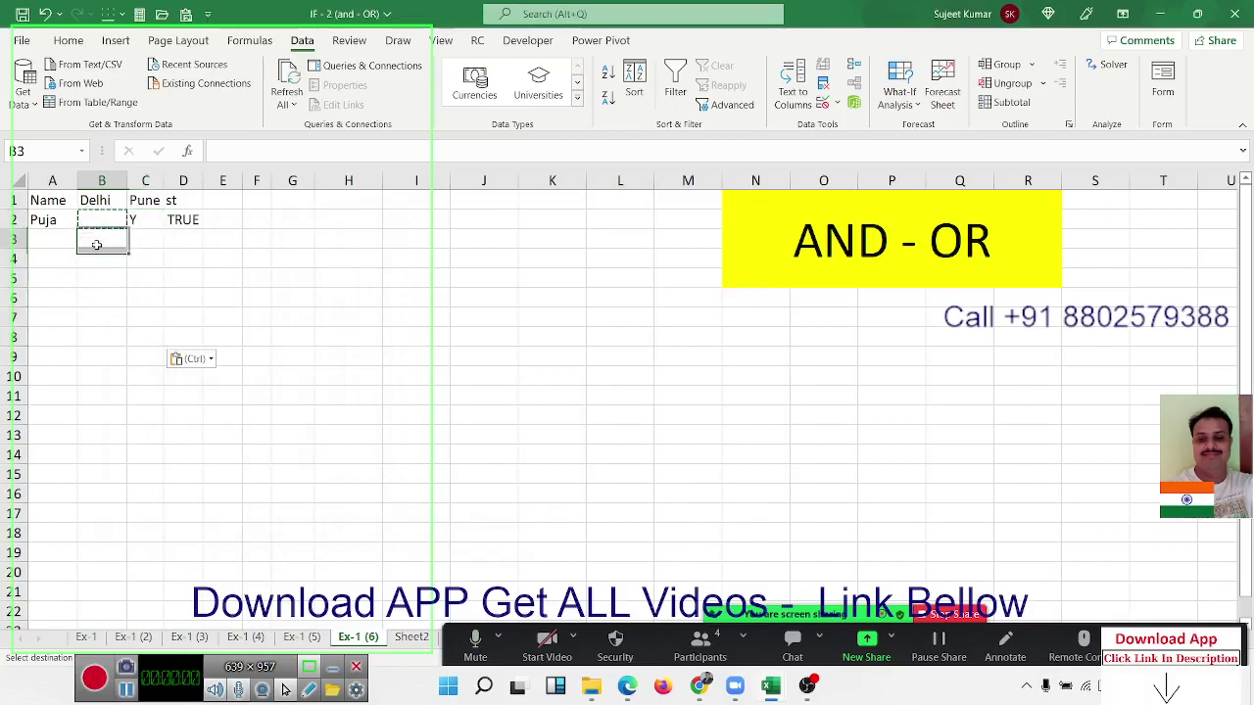
Test B2 with 15 and y; y beside Pune's Y is rejected and cancelled
{"action": "left_click", "coordinate": [100, 218]}
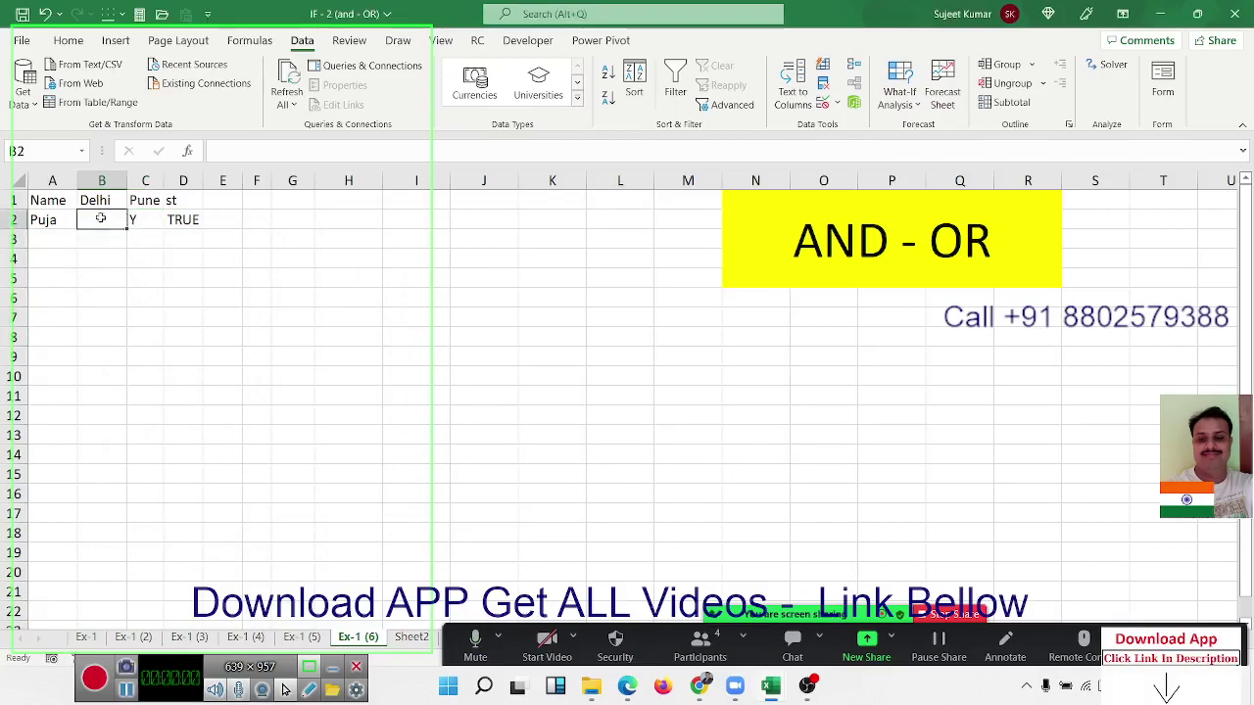
{"action": "type", "text": "15"}
{"action": "key", "text": "Return"}
{"action": "left_click", "coordinate": [100, 218]}
{"action": "type", "text": "y"}
{"action": "key", "text": "Return"}
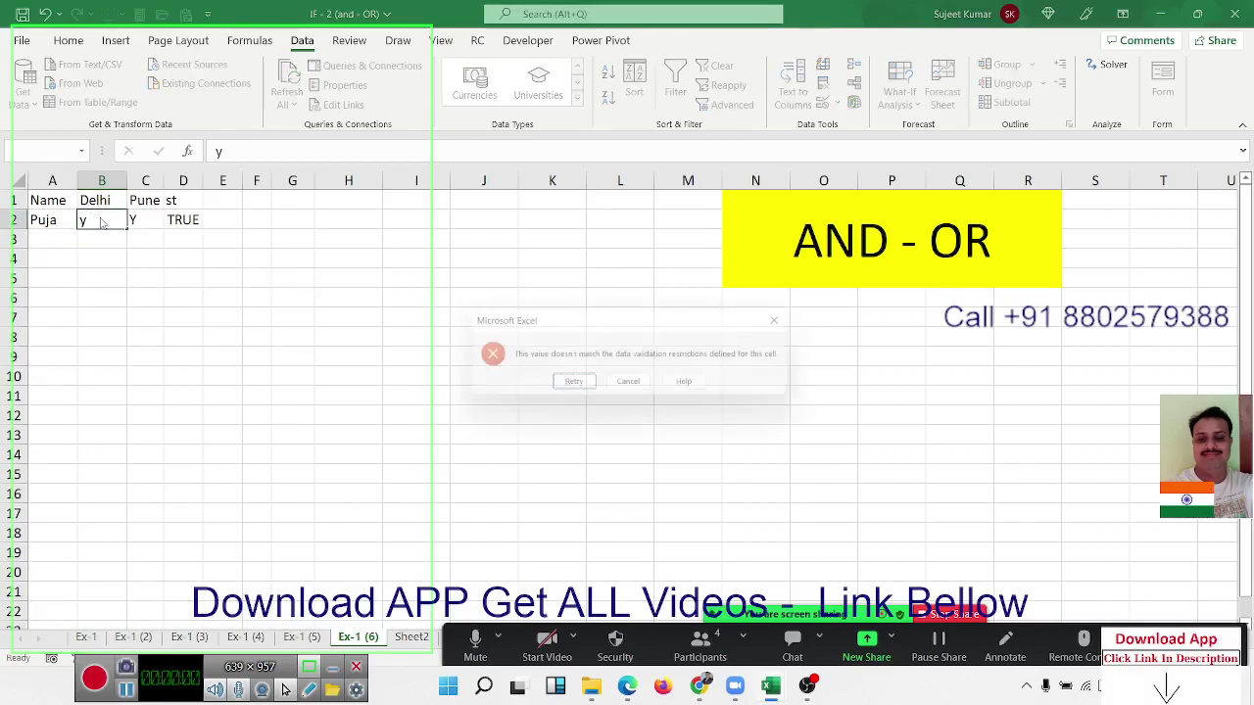
{"action": "key", "text": "Escape"}
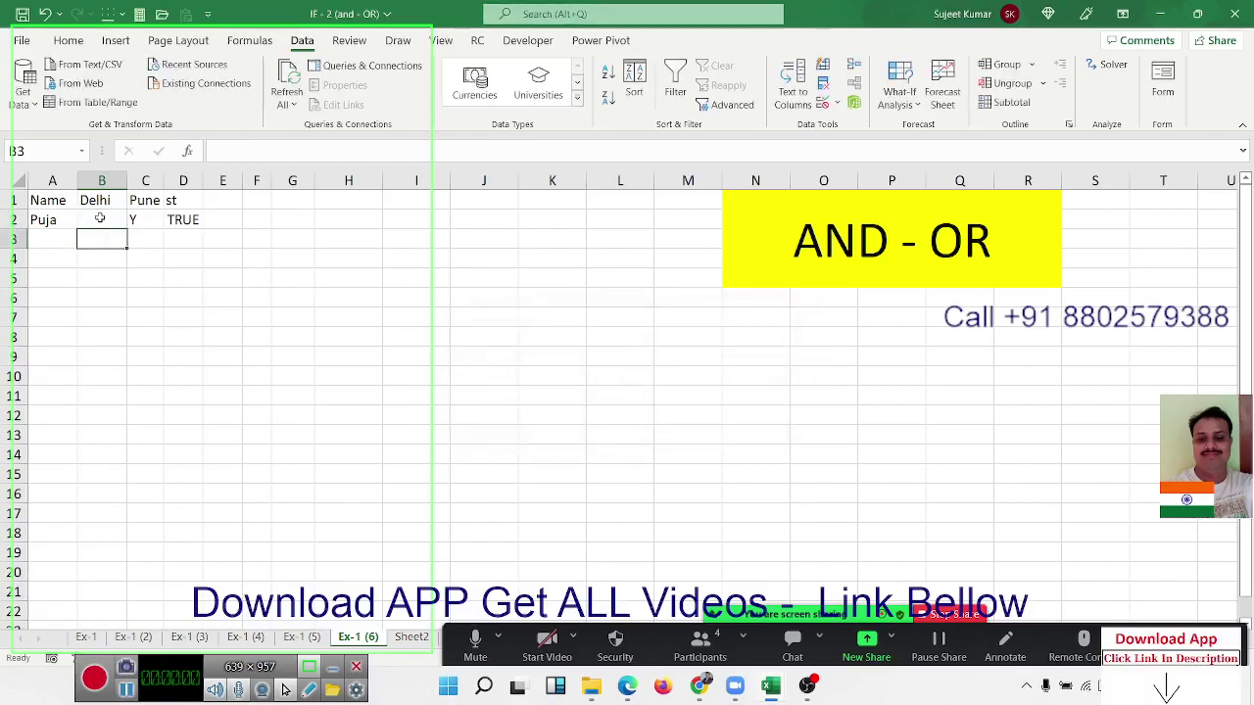
{"action": "left_click", "coordinate": [100, 218]}
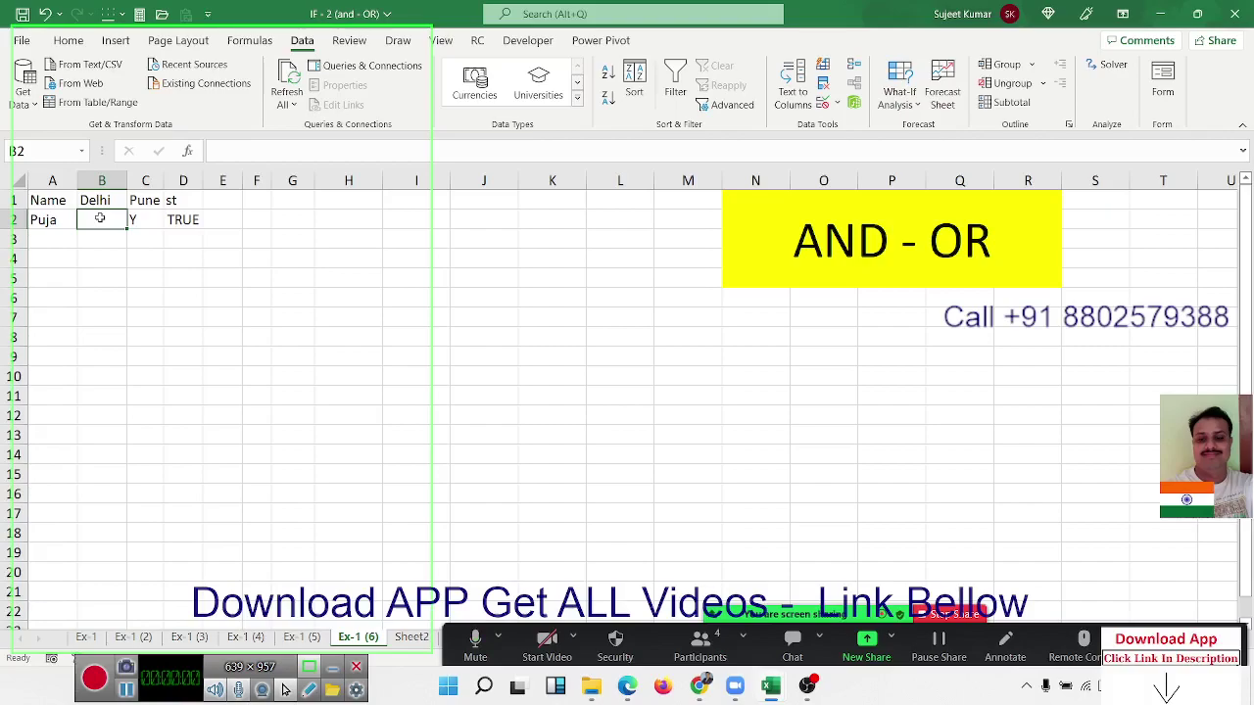
Select the Delhi cell B2 on sheet Ex-1 (6)
{"action": "left_click", "coordinate": [98, 681]}
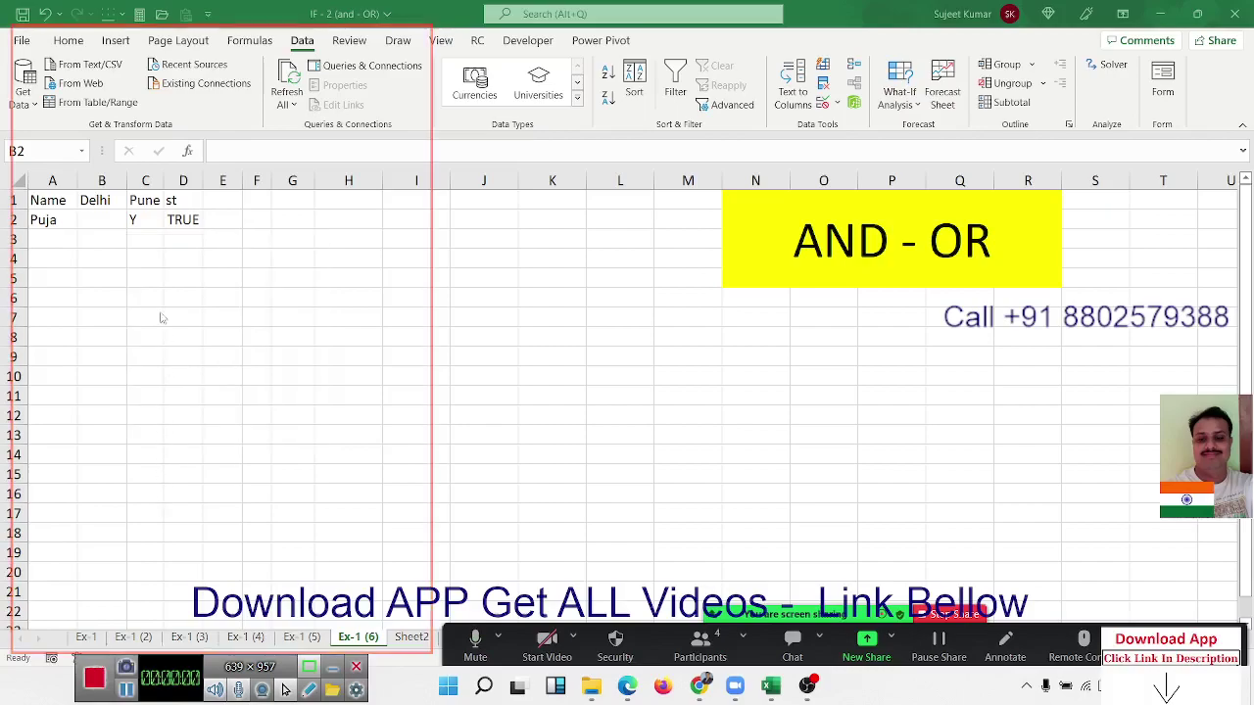
{"action": "left_click", "coordinate": [120, 225]}
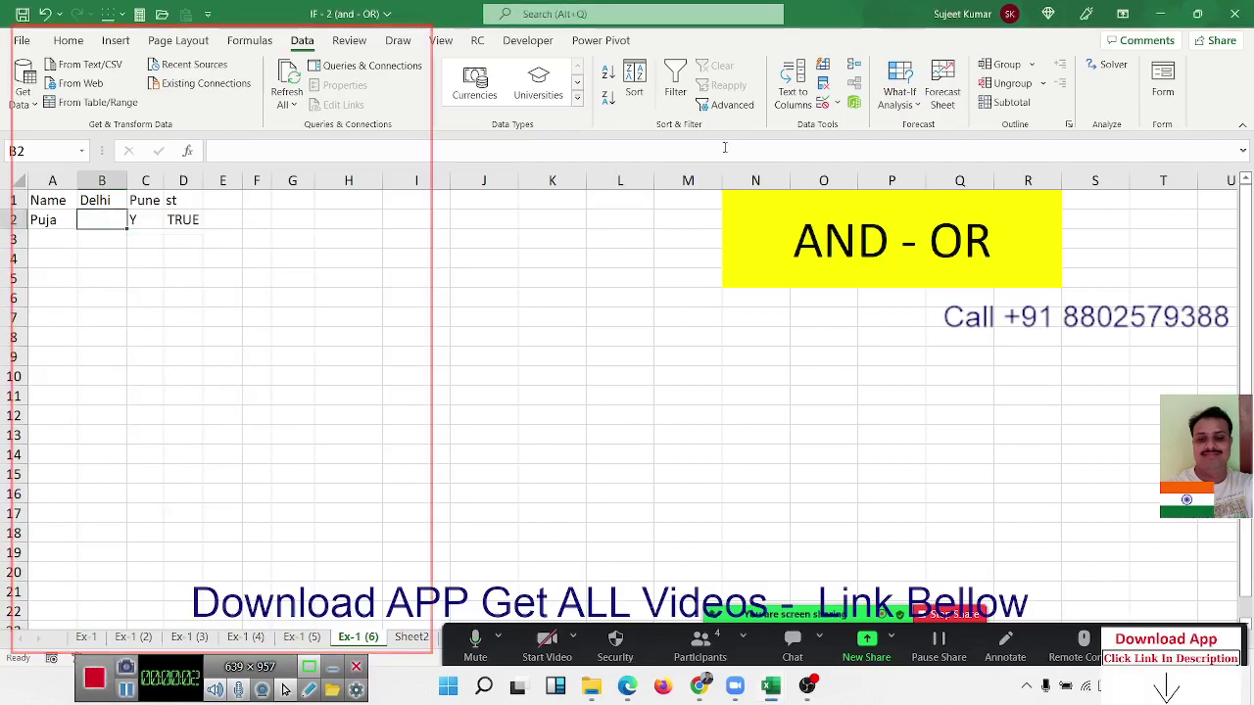
Review B2's custom XOR validation formula and close the dialog with it unchanged
{"action": "left_click", "coordinate": [824, 101]}
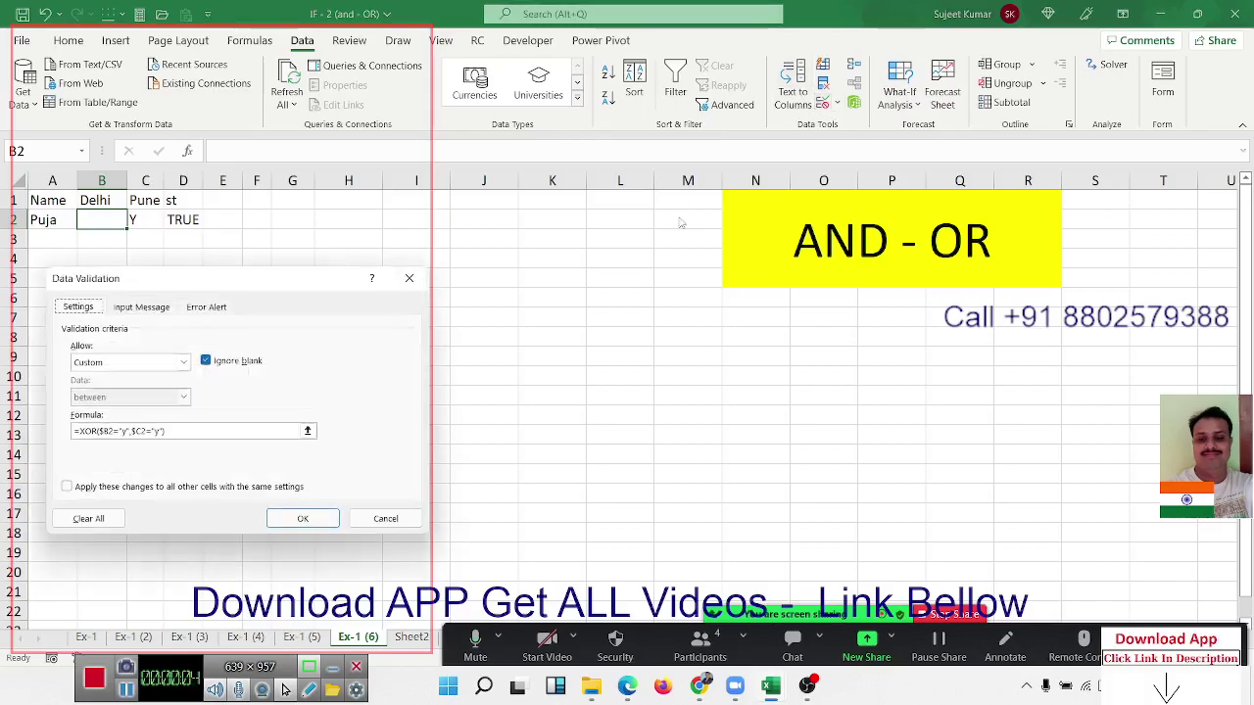
{"action": "left_click", "coordinate": [199, 430]}
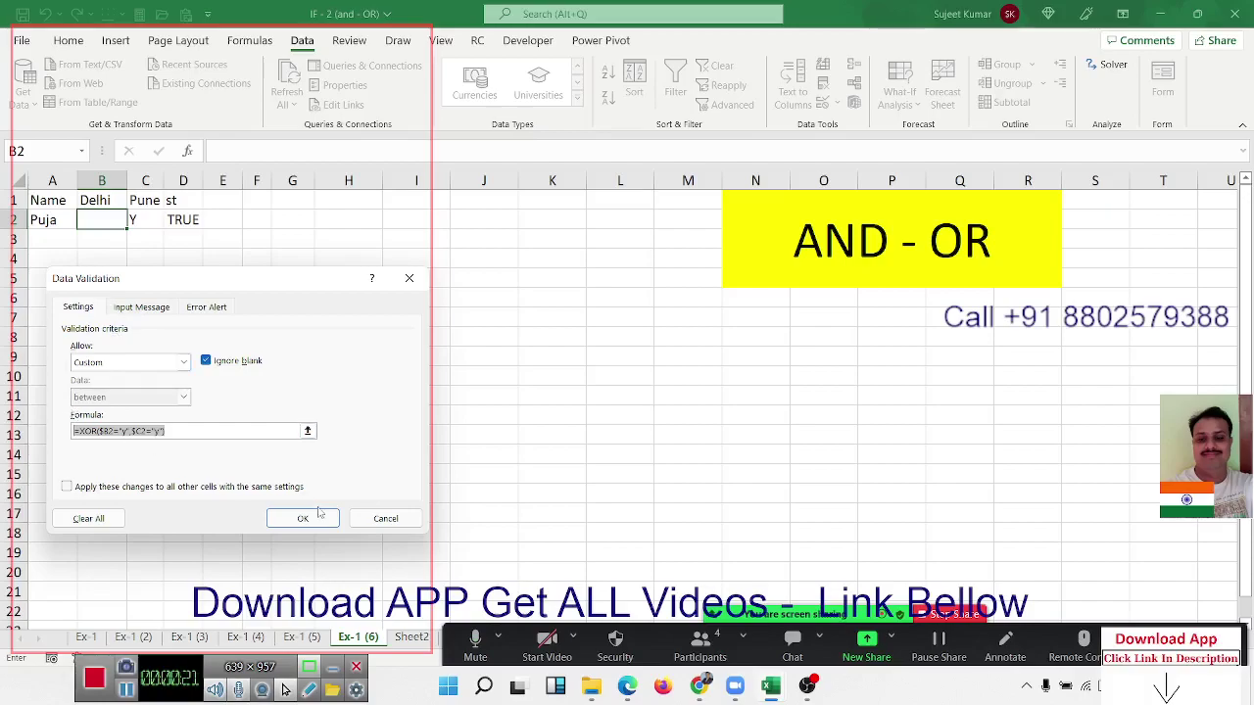
{"action": "left_click", "coordinate": [307, 516]}
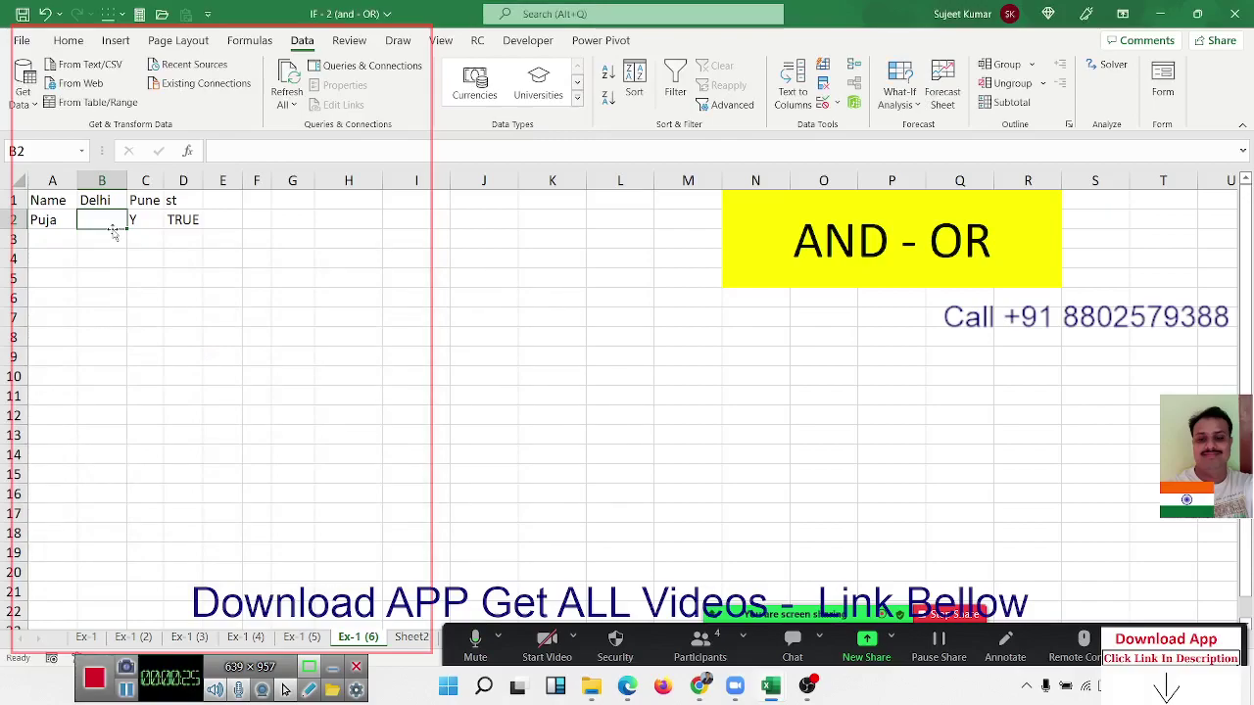
{"action": "type", "text": "Y"}
{"action": "key", "text": "Return"}
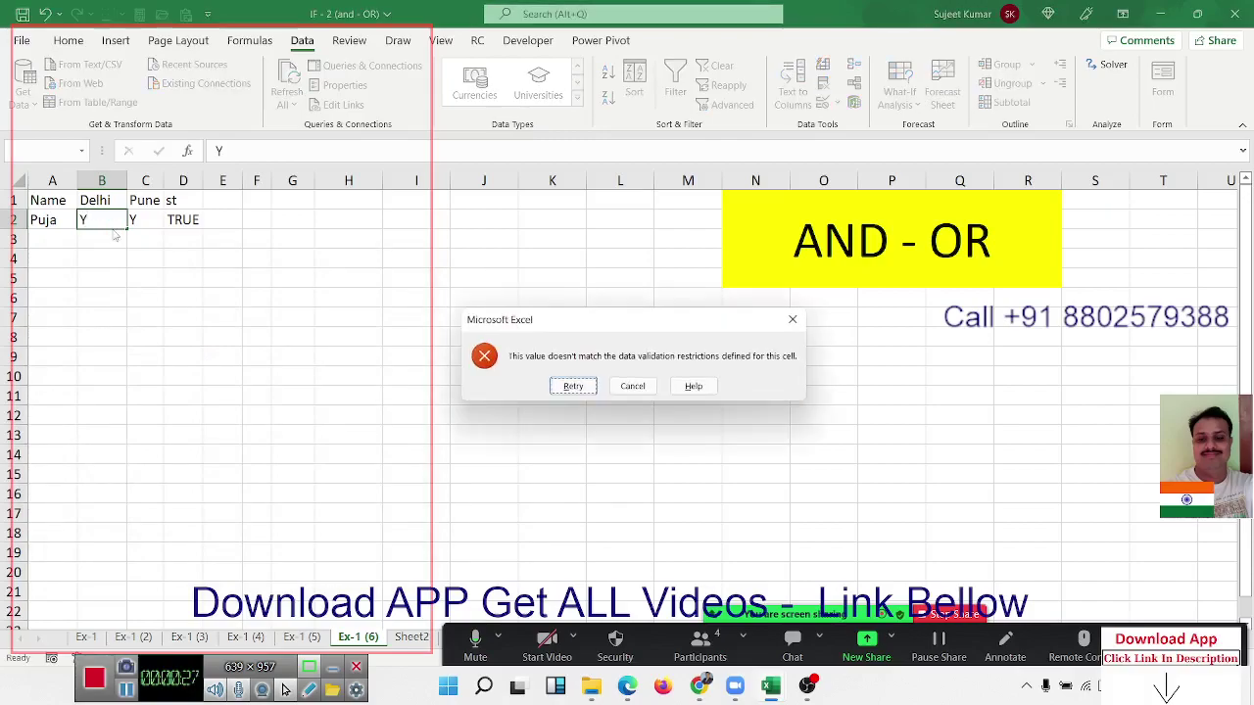
{"action": "left_click_drag", "start_coordinate": [642, 319], "coordinate": [250, 364]}
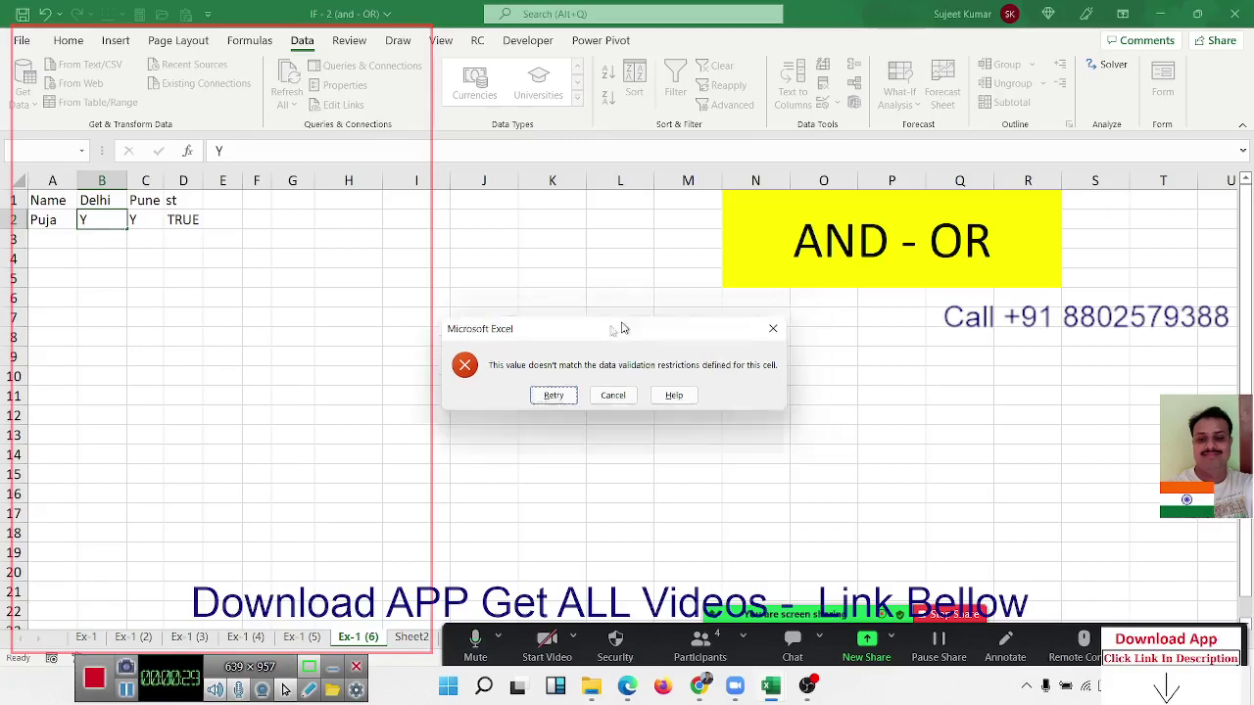
{"action": "key", "text": "Escape"}
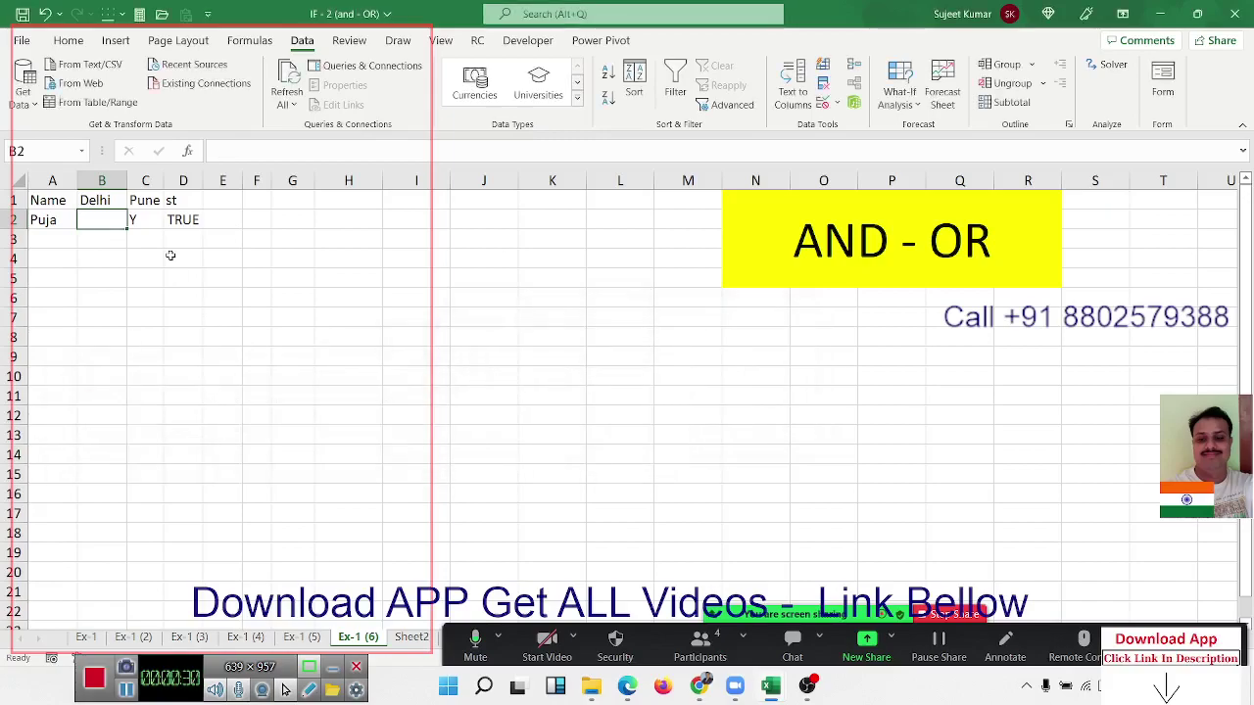
{"action": "left_click", "coordinate": [145, 219]}
{"action": "key", "text": "Delete"}
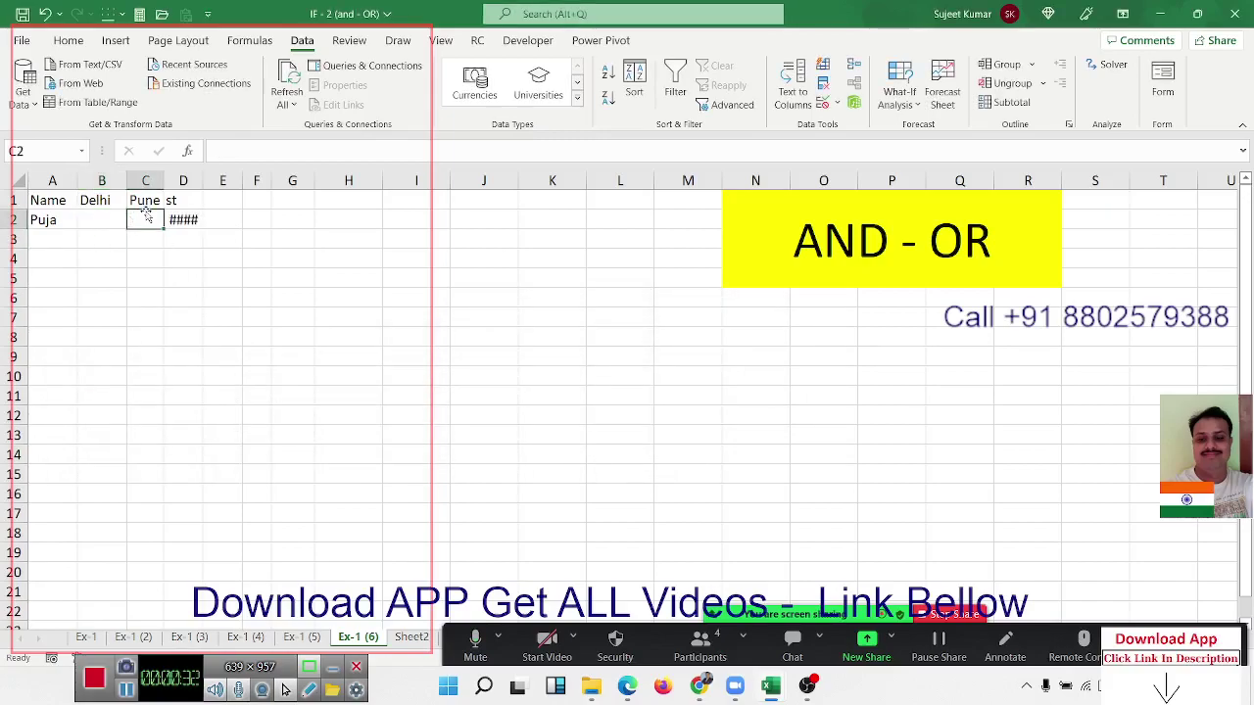
{"action": "left_click", "coordinate": [107, 218]}
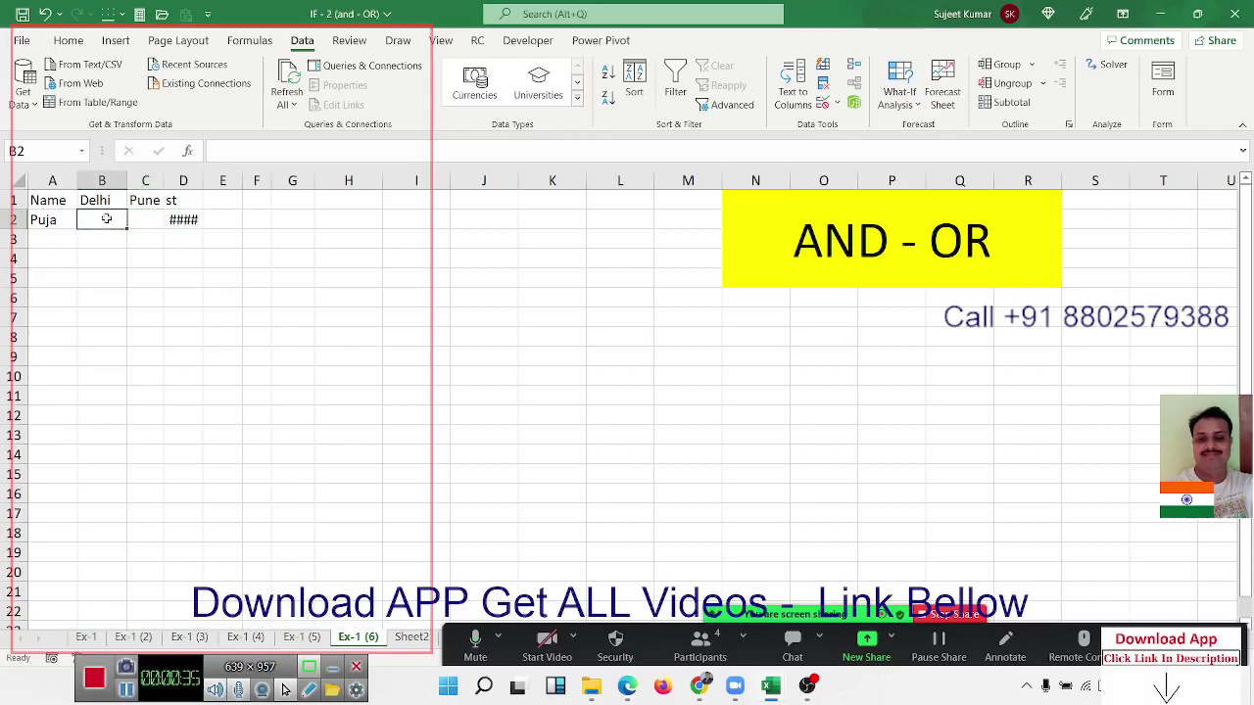
{"action": "key", "text": "Tab"}
{"action": "type", "text": "Y"}
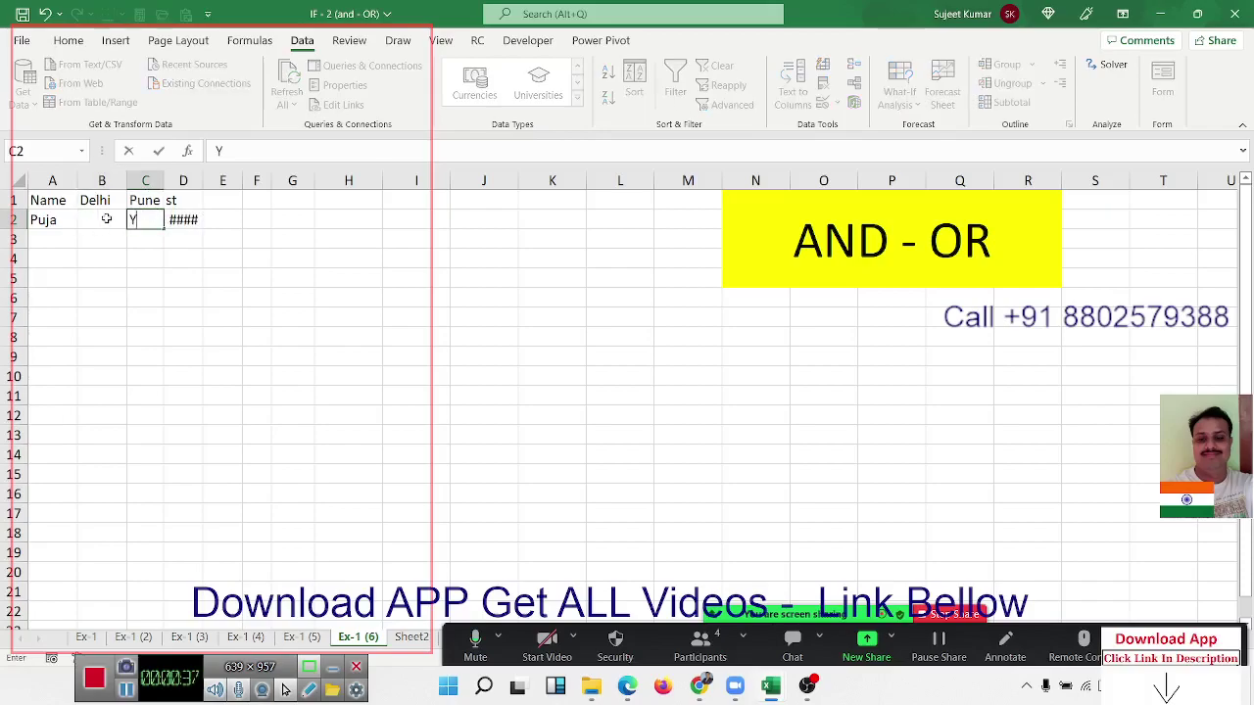
{"action": "key", "text": "Return"}
{"action": "key", "text": "Up"}
{"action": "left_click", "coordinate": [107, 218]}
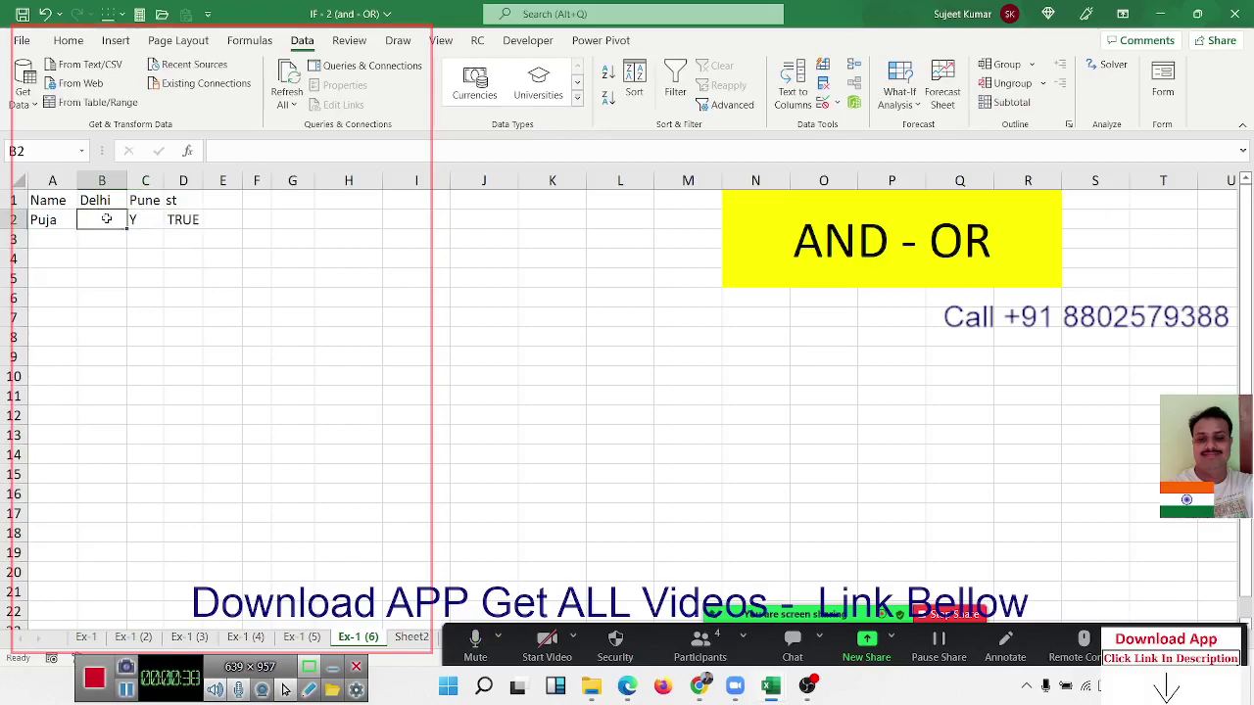
{"action": "type", "text": "Y"}
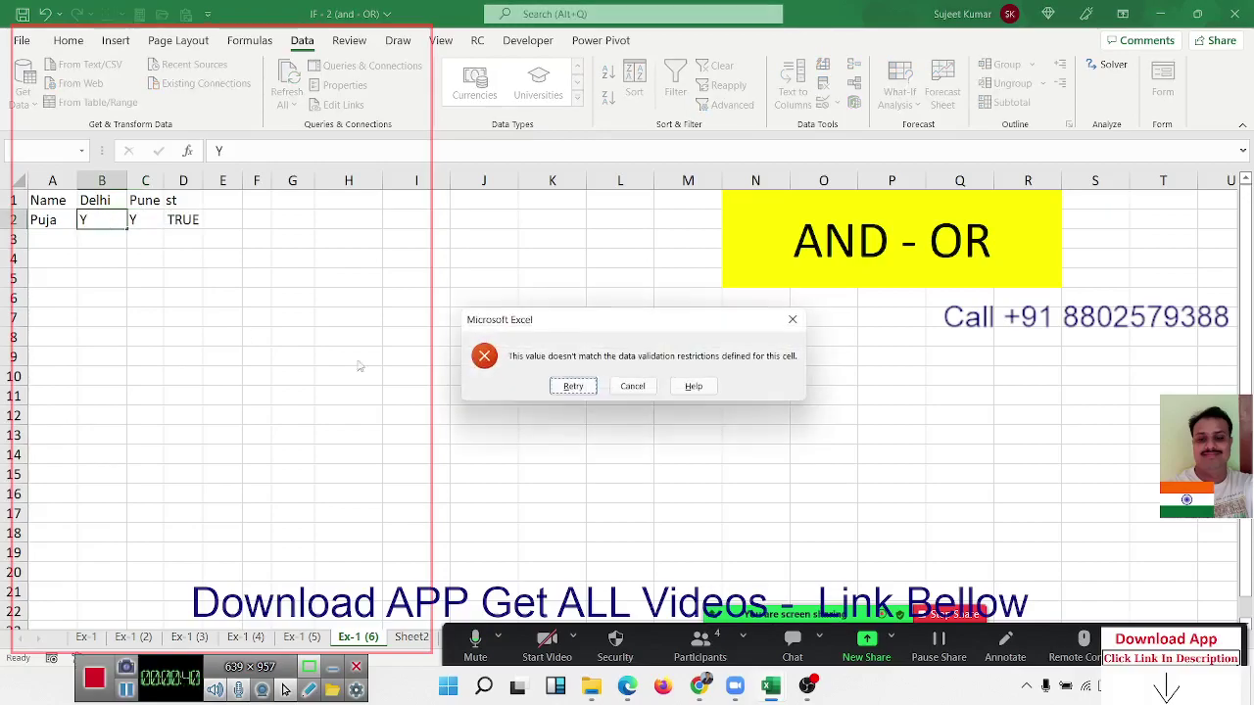
{"action": "mouse_move", "coordinate": [679, 321]}
{"action": "left_mouse_down"}
{"action": "mouse_move", "coordinate": [229, 364]}
{"action": "mouse_move", "coordinate": [252, 346]}
{"action": "left_mouse_up"}
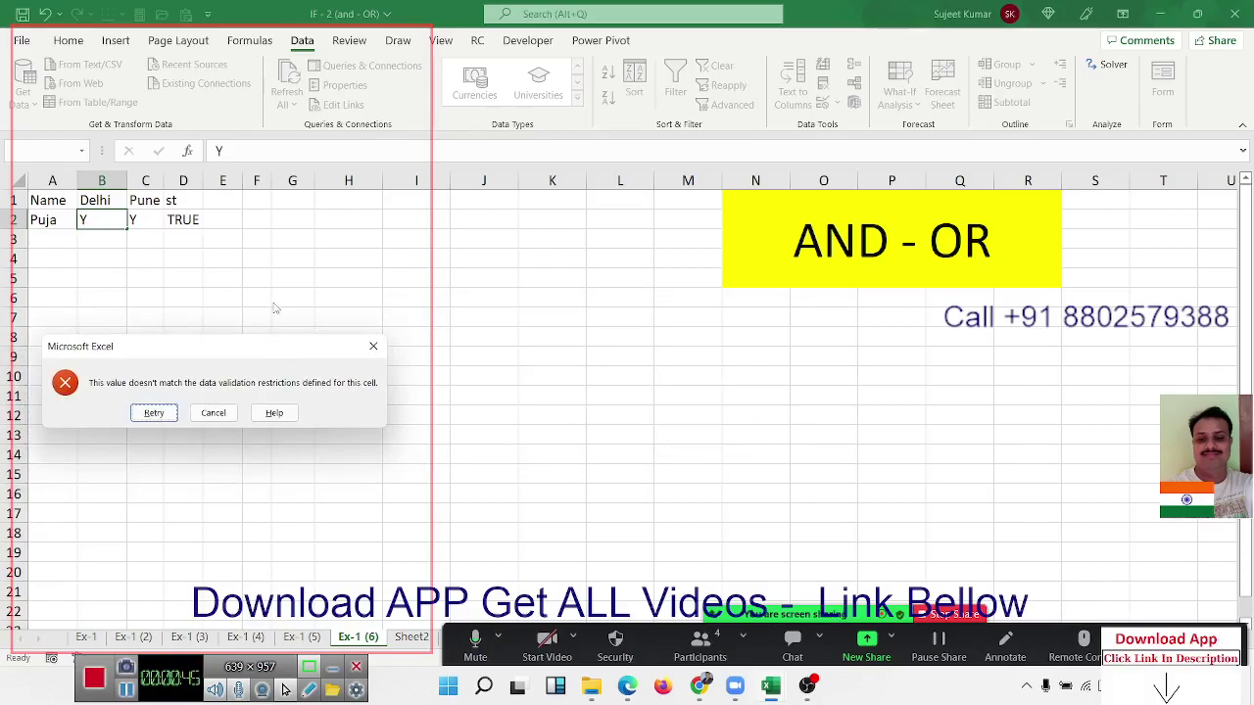
{"action": "left_click", "coordinate": [374, 346]}
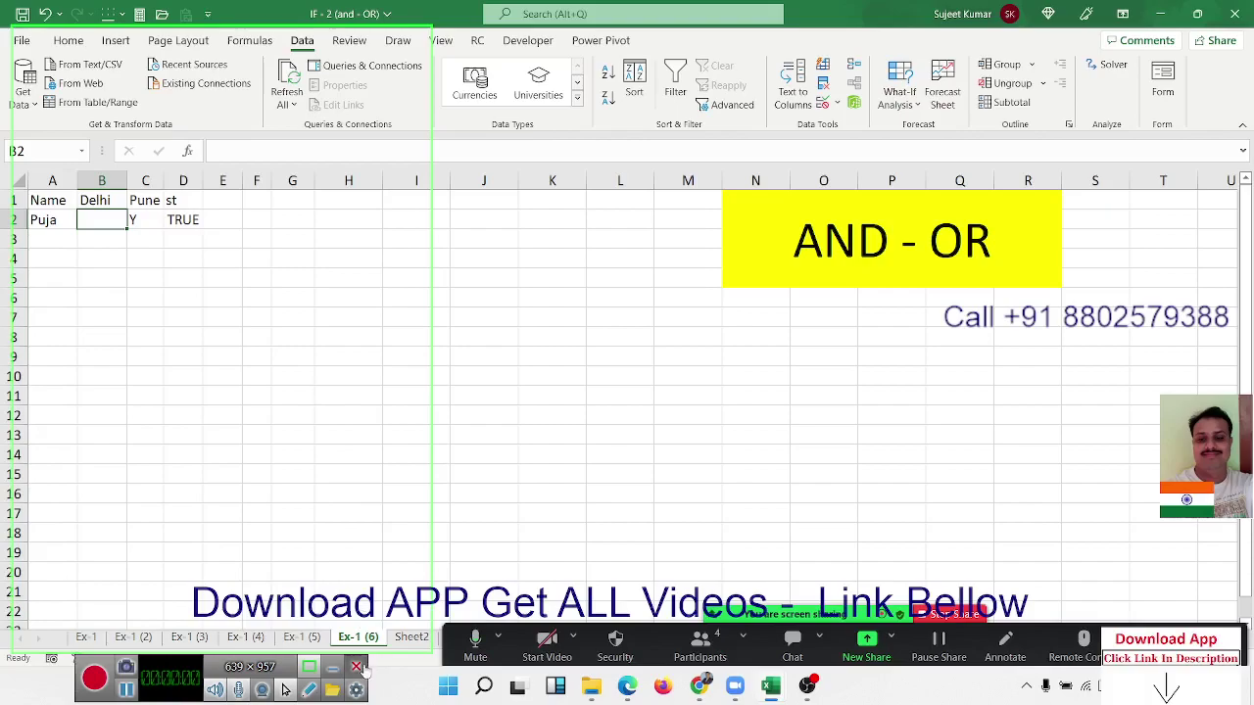
Save the IF - 2 (and - OR) workbook and close Excel
{"action": "left_click", "coordinate": [357, 667]}
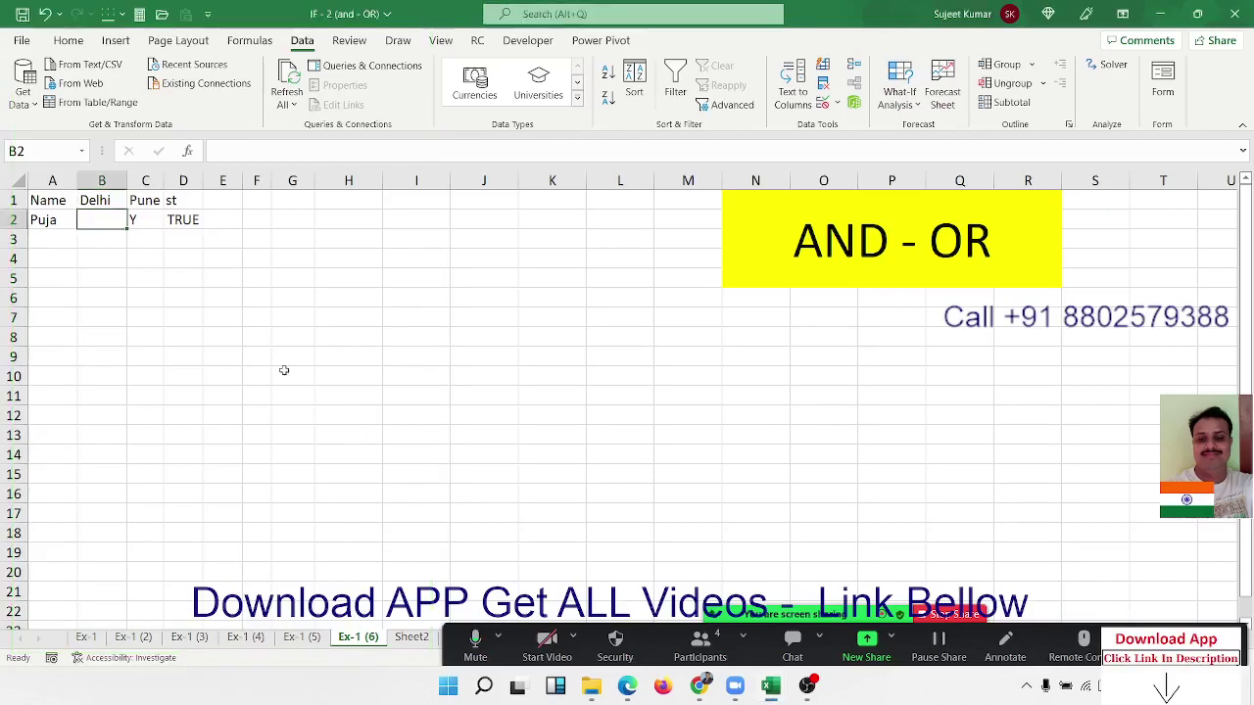
{"action": "left_click", "coordinate": [256, 273]}
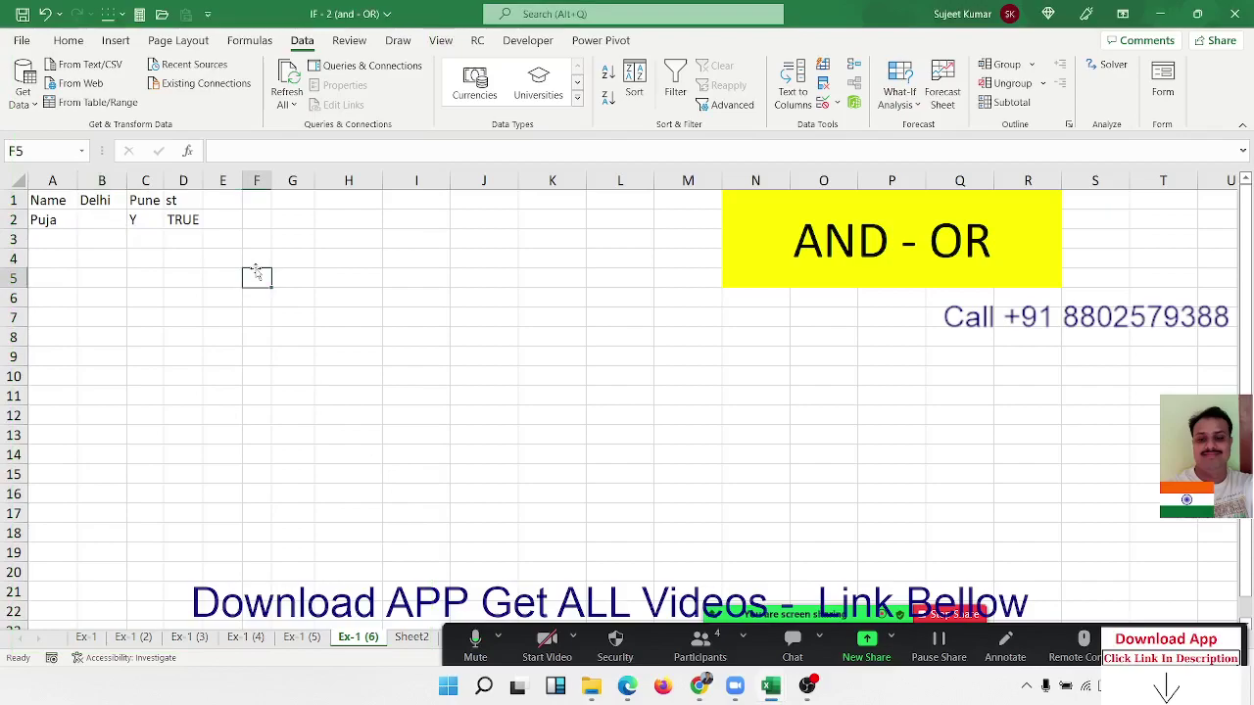
{"action": "left_click", "coordinate": [22, 14]}
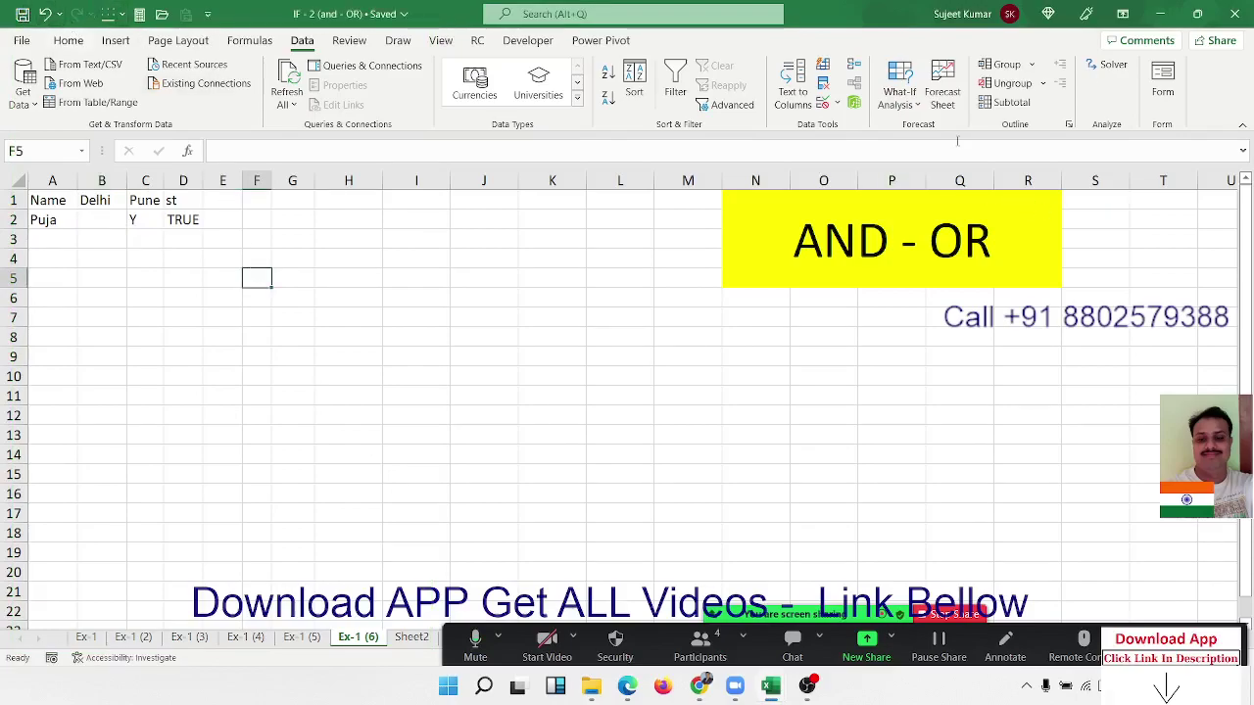
{"action": "left_click", "coordinate": [1235, 23]}
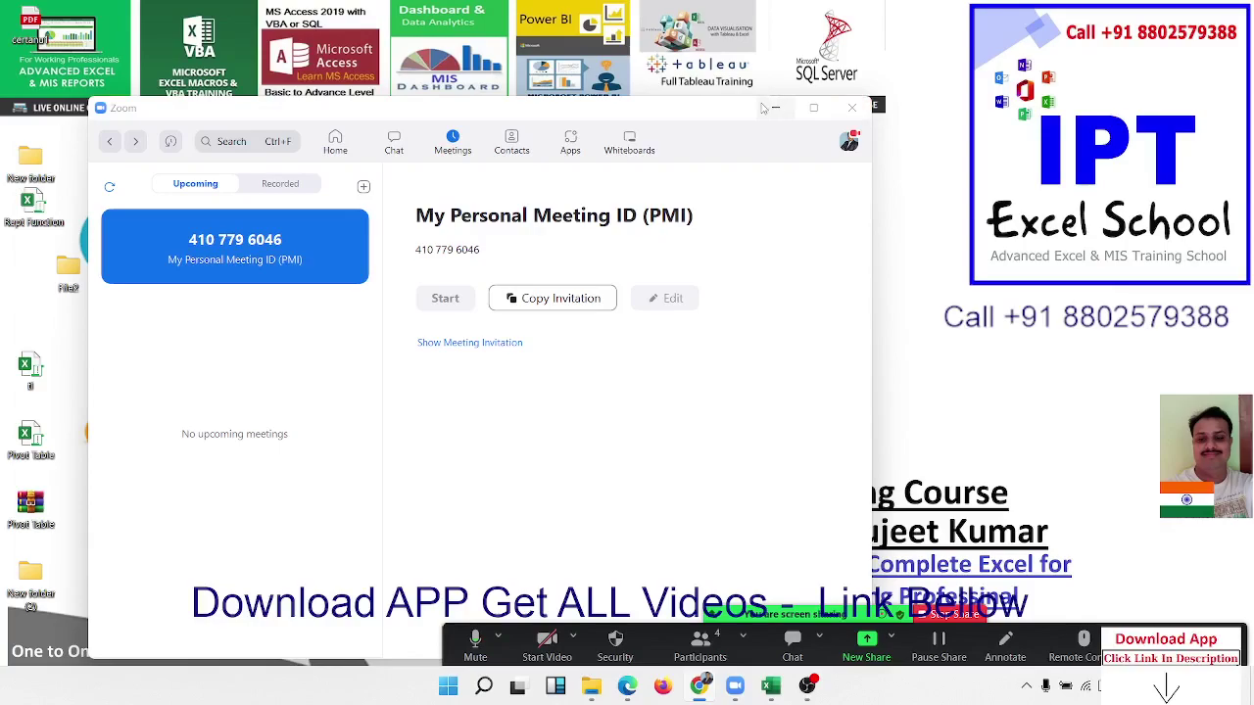
{"action": "left_click", "coordinate": [772, 108]}
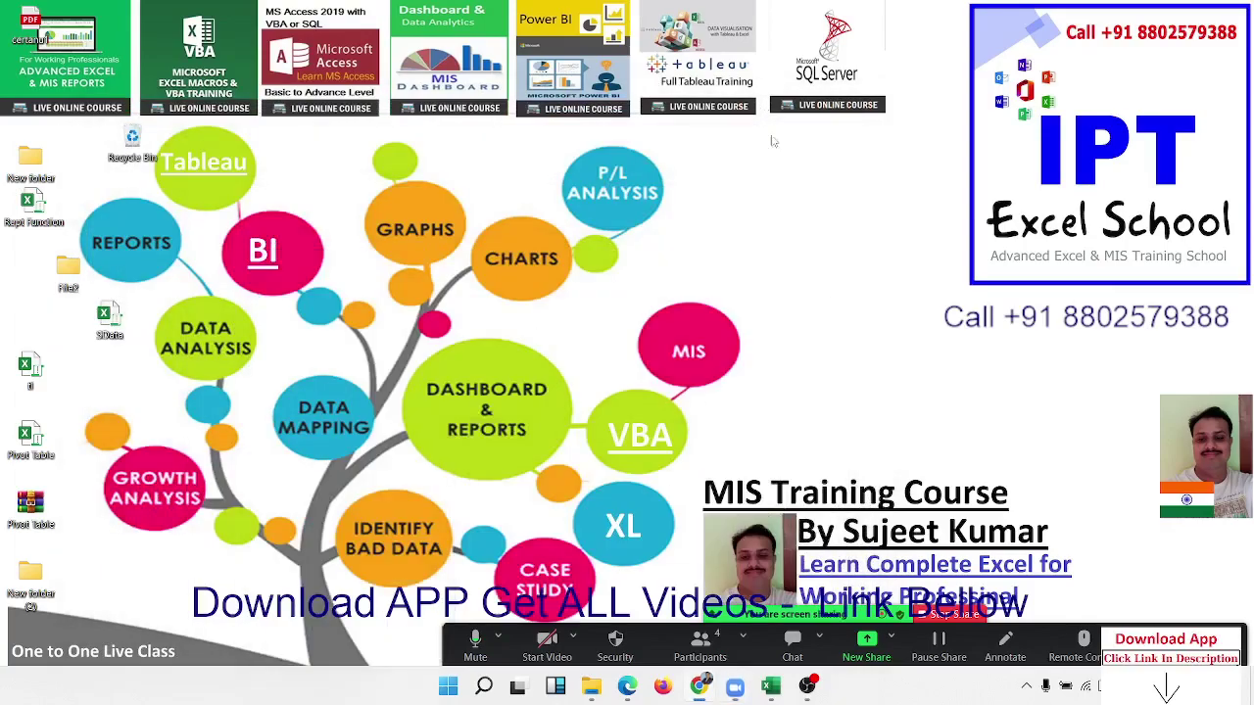